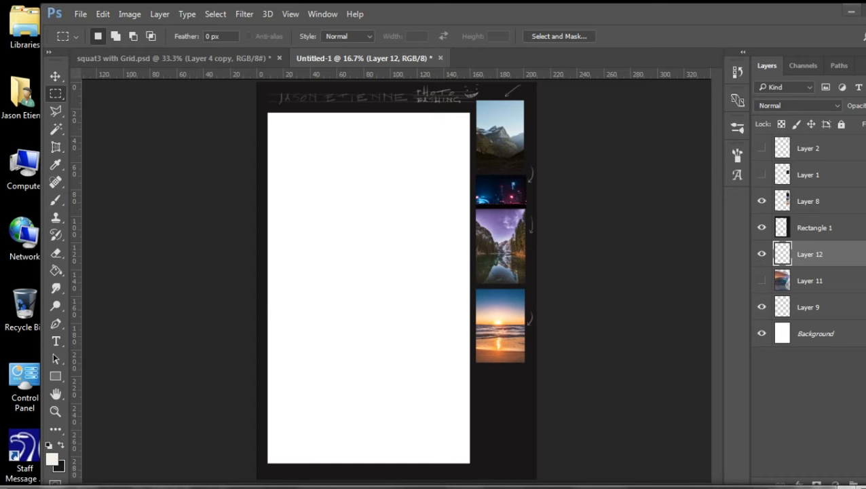
# - Examine the four reference photos in the dark sidebar beside the blank canvas at closer zoom
pyautogui.press('super+Up')
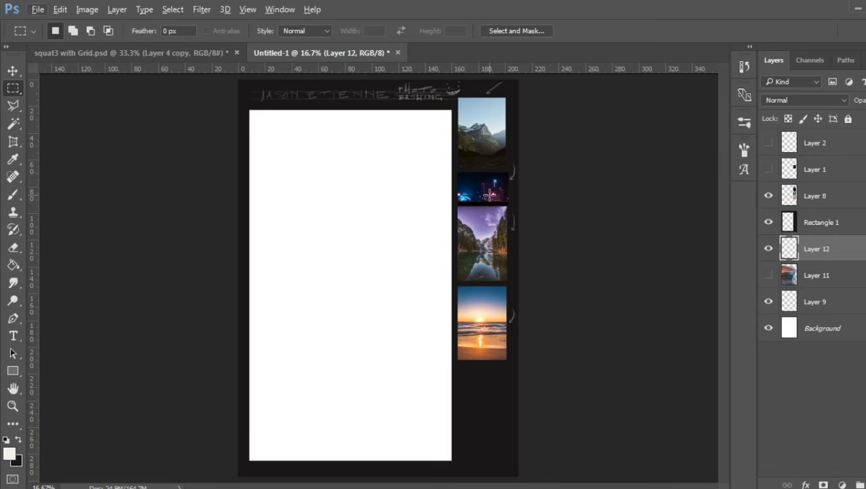
pyautogui.hotkey('ctrl', '+')
pyautogui.hotkey('ctrl', '+')
pyautogui.hotkey('ctrl', '+')
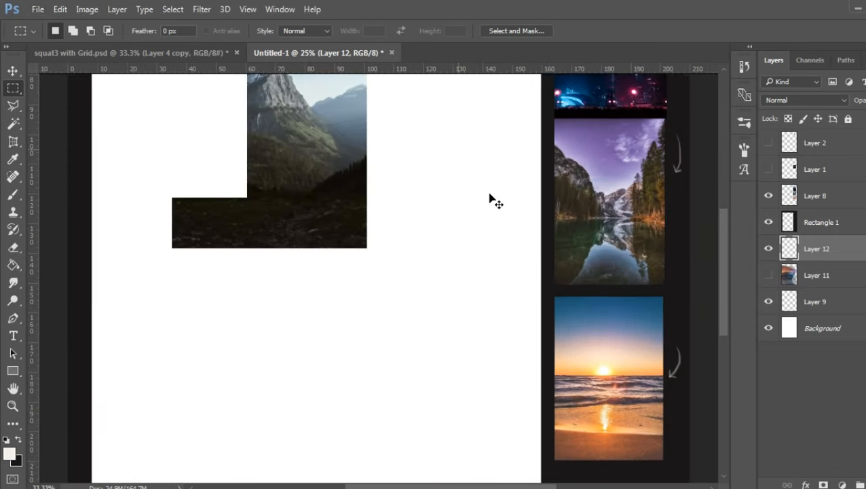
pyautogui.moveTo(720, 294); pyautogui.dragTo(719, 211)
pyautogui.moveTo(440, 485); pyautogui.dragTo(479, 486)
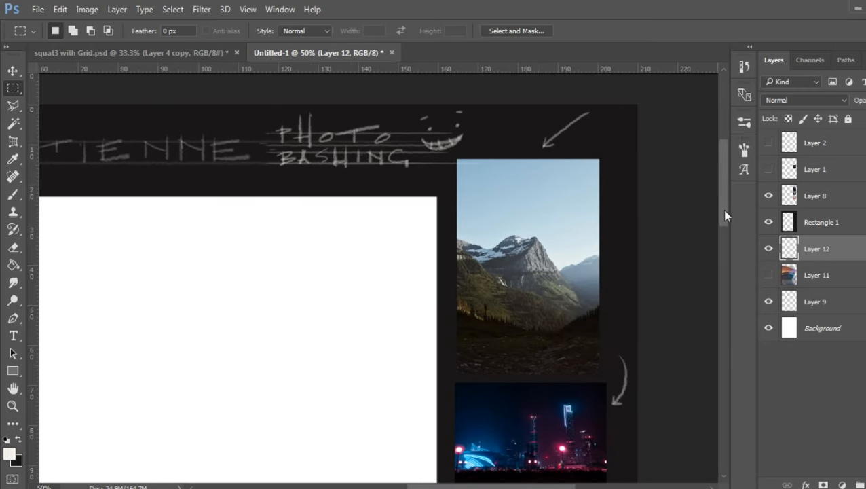
pyautogui.moveTo(723, 212)
pyautogui.mouseDown()
pyautogui.moveTo(720, 226)
pyautogui.moveTo(718, 194)
pyautogui.moveTo(726, 253)
pyautogui.moveTo(699, 383)
pyautogui.moveTo(693, 314)
pyautogui.mouseUp()
pyautogui.hotkey('ctrl', '-')
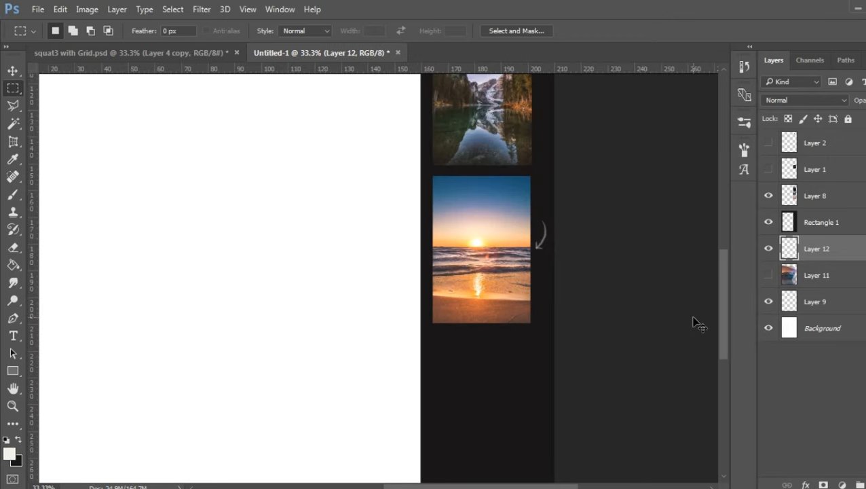
pyautogui.hotkey('ctrl', '-')
pyautogui.moveTo(720, 310); pyautogui.dragTo(721, 257)
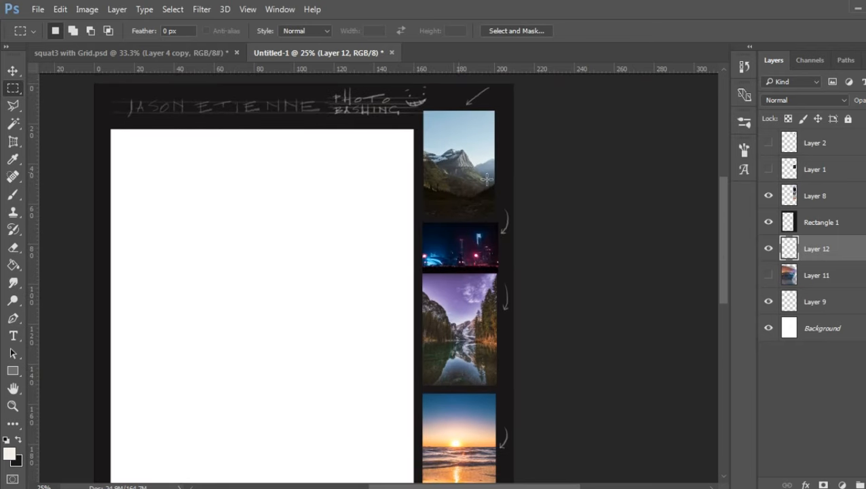
# - Merge Layer 8 down into Rectangle 1 and marquee-select the topmost mountain photo in the sidebar
pyautogui.click(822, 200)
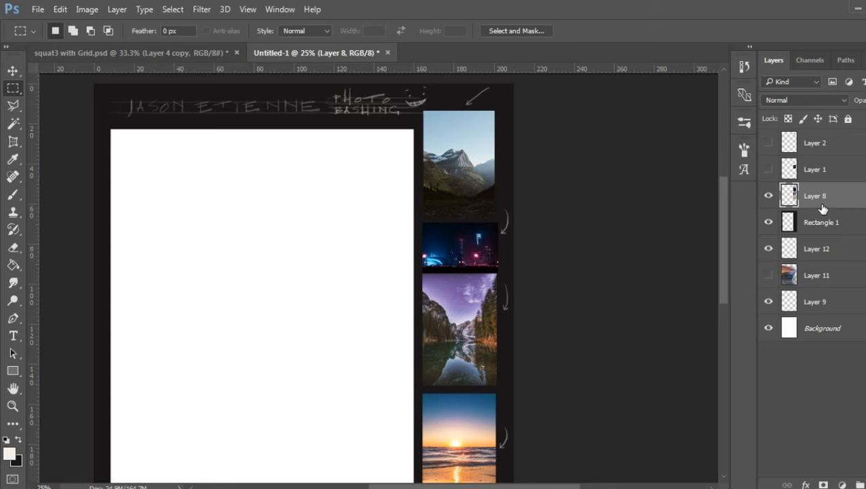
pyautogui.press('Delete')
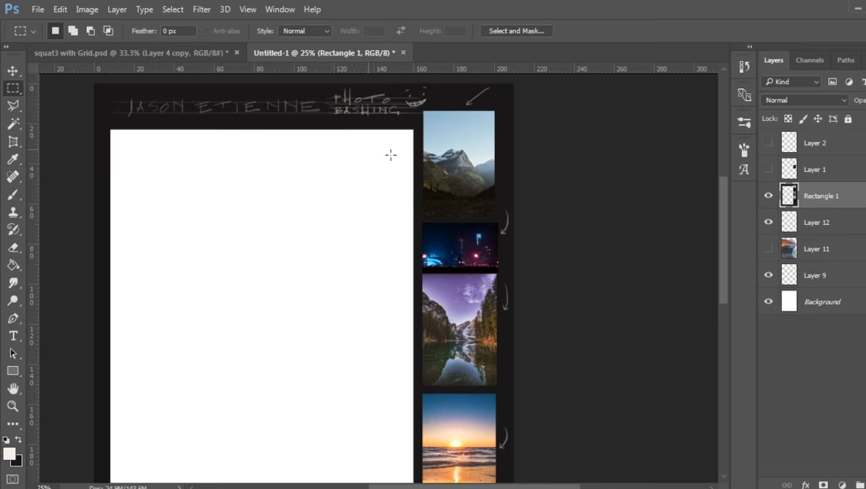
pyautogui.click(13, 143)
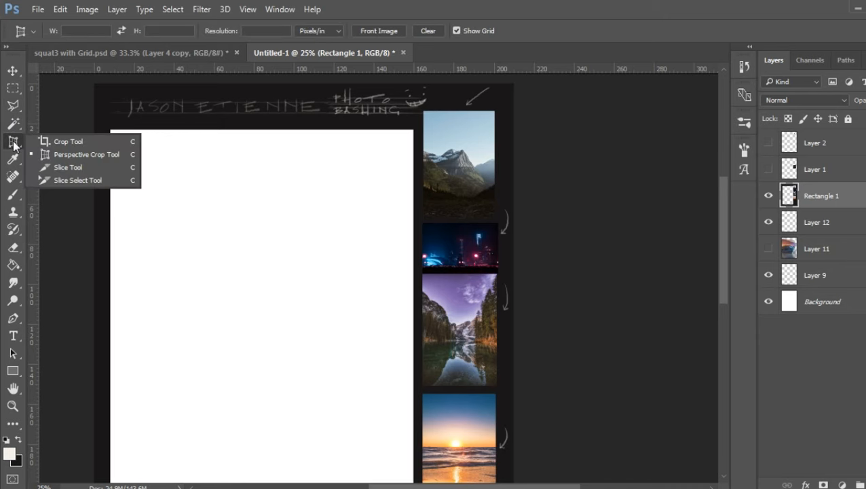
pyautogui.click(13, 89)
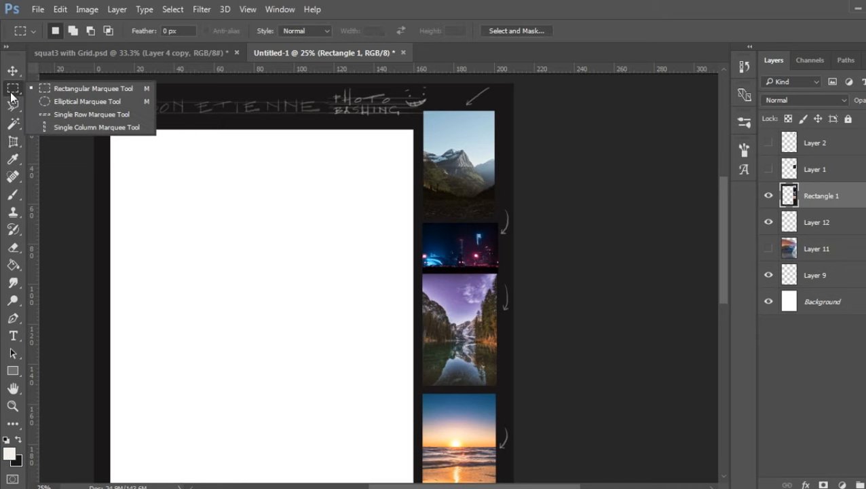
pyautogui.click(422, 112)
pyautogui.moveTo(423, 109); pyautogui.dragTo(494, 216)
pyautogui.click(828, 224)
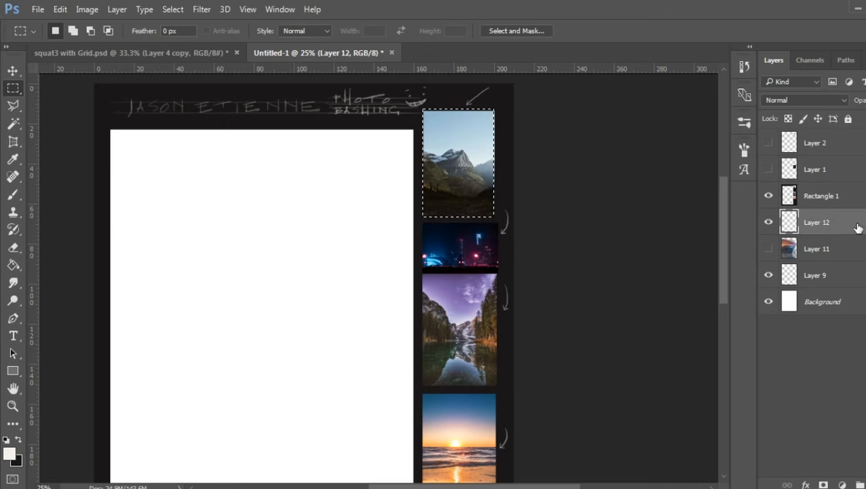
pyautogui.hotkey('ctrl', 'c')
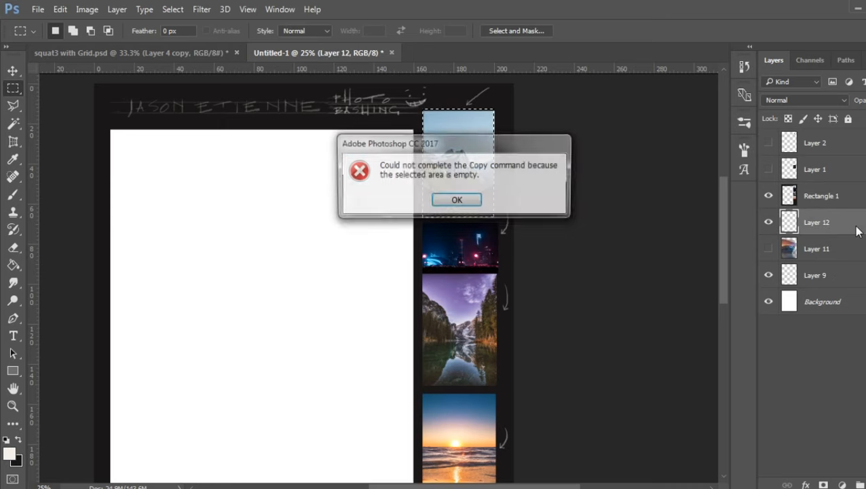
pyautogui.click(453, 200)
# - Copy the selected mountain photo from Rectangle 1 to a new layer and place it beneath Rectangle 1
pyautogui.click(814, 199)
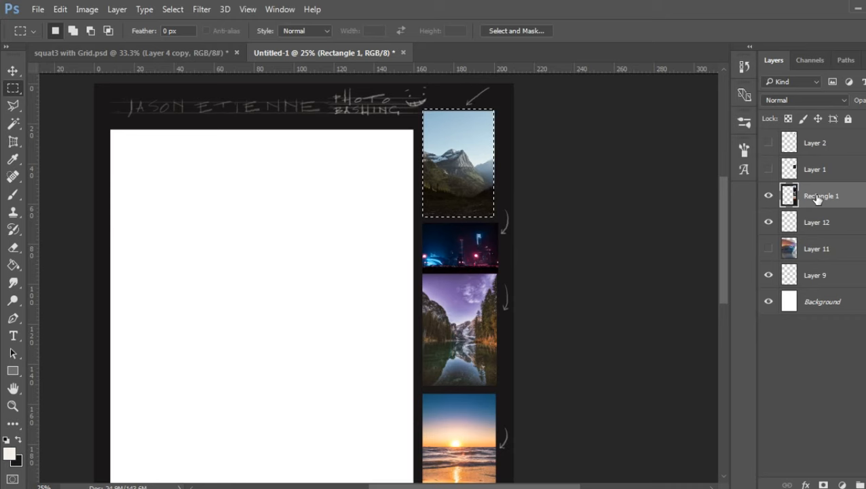
pyautogui.hotkey('ctrl', 'j')
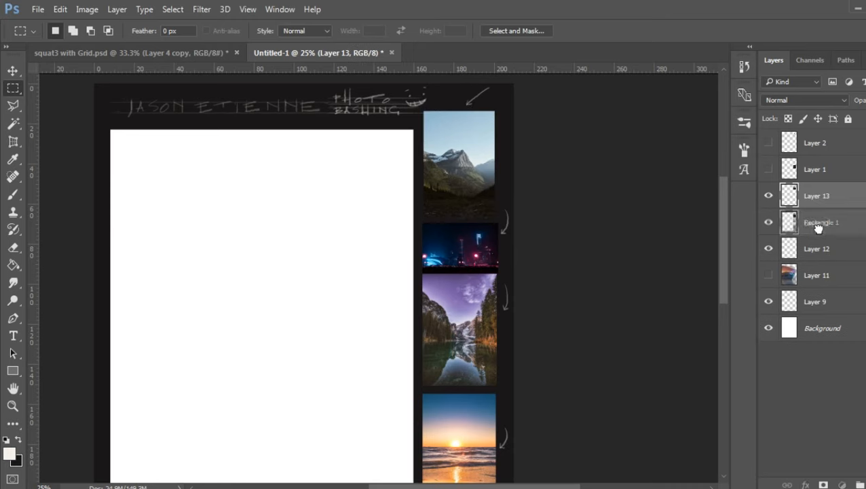
pyautogui.moveTo(818, 228); pyautogui.dragTo(808, 241)
# - Transform the mountain copy onto the white canvas, rotated about -50° and enlarged to about 379% wide by 343% high
pyautogui.hotkey('ctrl', 't')
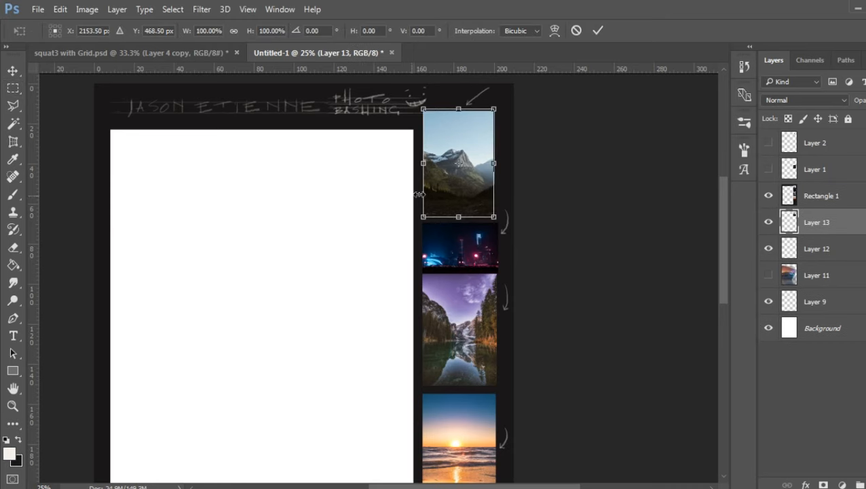
pyautogui.moveTo(378, 215); pyautogui.dragTo(460, 261)
pyautogui.moveTo(473, 187); pyautogui.dragTo(281, 292)
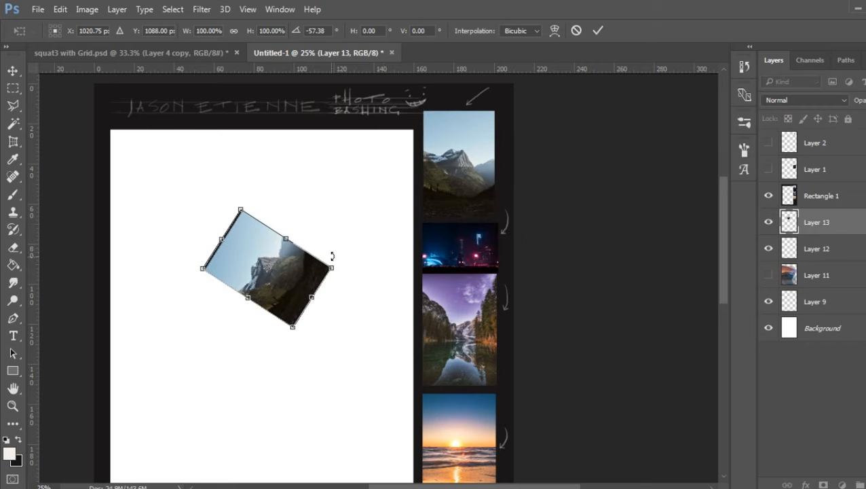
pyautogui.moveTo(331, 268); pyautogui.dragTo(661, 242)
pyautogui.moveTo(399, 287); pyautogui.dragTo(248, 322)
pyautogui.moveTo(500, 258); pyautogui.dragTo(494, 287)
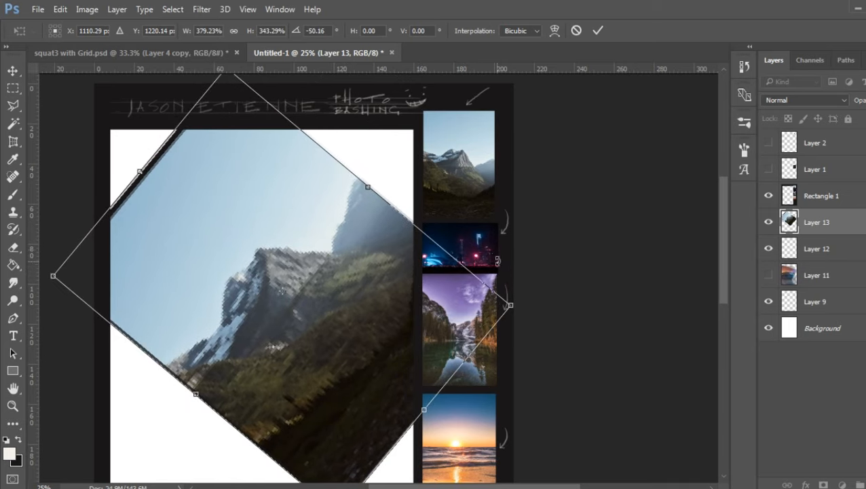
pyautogui.press('Return')
# - Apply a Motion Blur to the enlarged mountain layer with an angle of -18° and a distance of 243 pixels
pyautogui.click(202, 10)
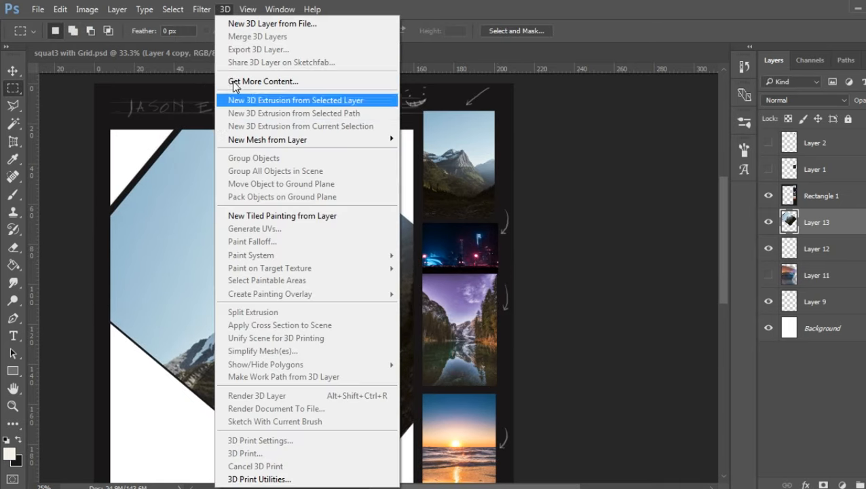
pyautogui.moveTo(198, 15)
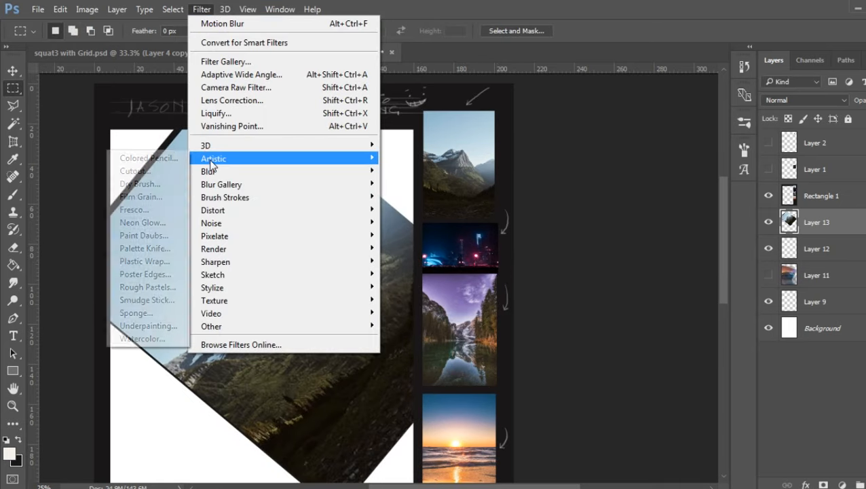
pyautogui.moveTo(224, 185)
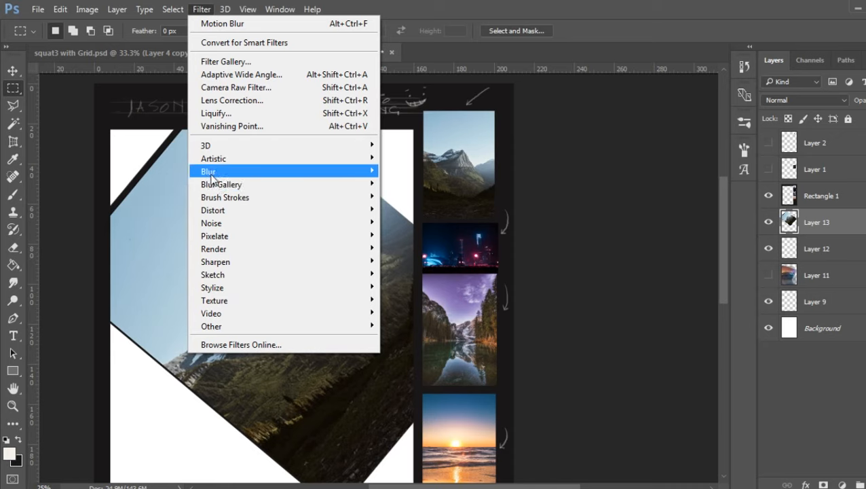
pyautogui.moveTo(208, 173)
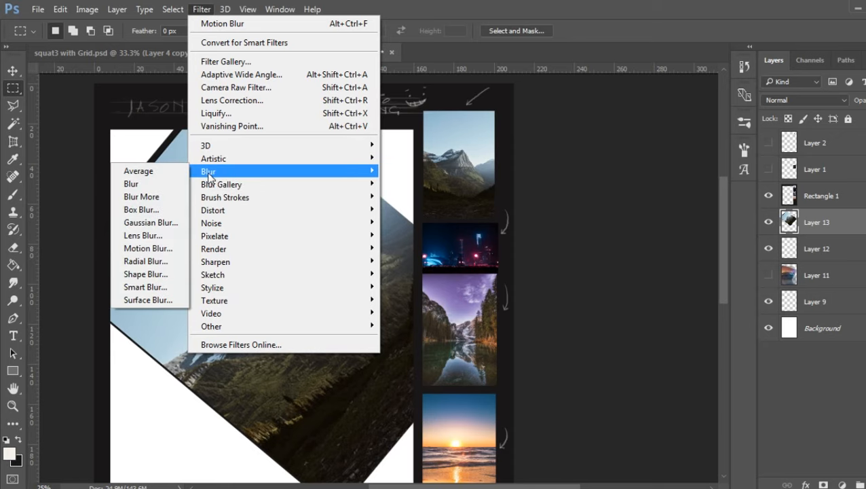
pyautogui.click(165, 248)
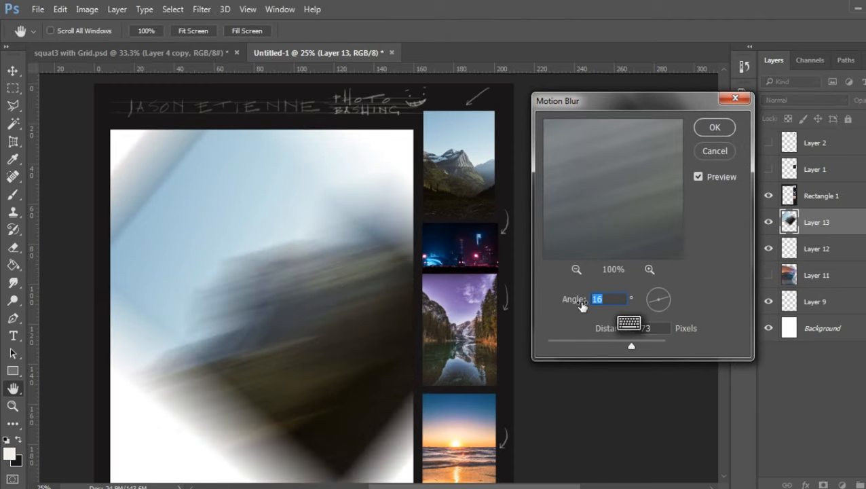
pyautogui.moveTo(630, 350); pyautogui.dragTo(619, 349)
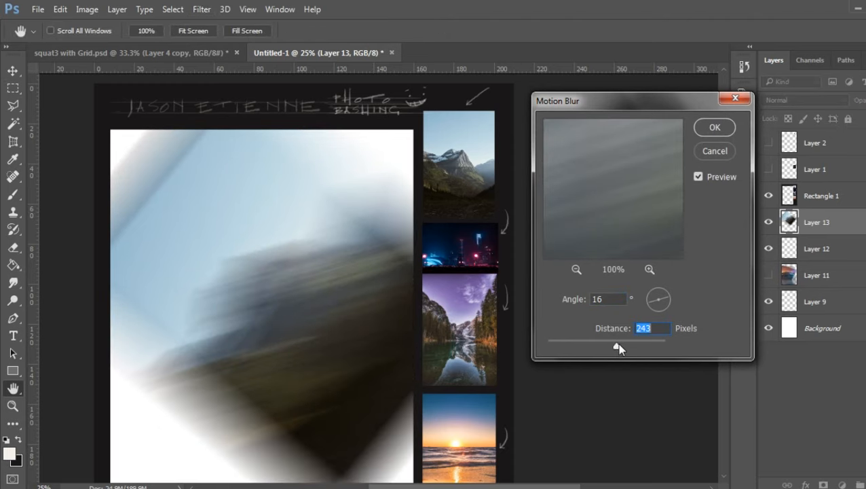
pyautogui.hotkey('ctrl', '-')
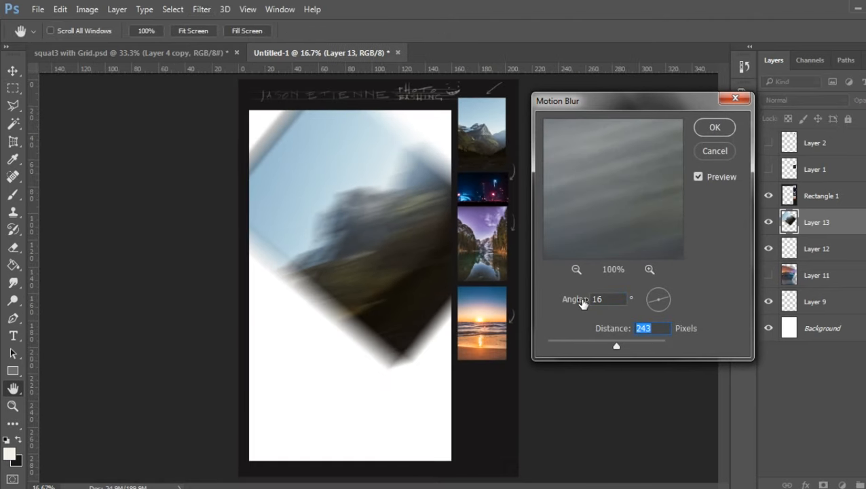
pyautogui.moveTo(657, 305)
pyautogui.mouseDown()
pyautogui.moveTo(664, 295)
pyautogui.moveTo(667, 307)
pyautogui.mouseUp()
pyautogui.click(664, 301)
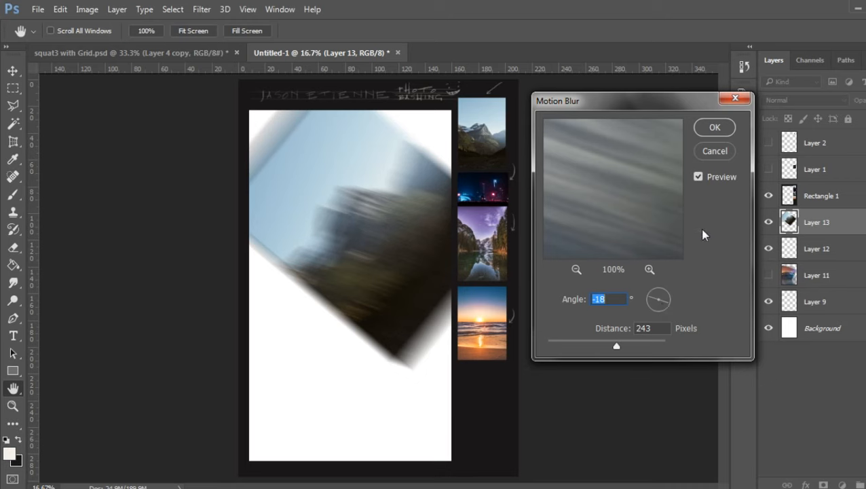
pyautogui.click(711, 129)
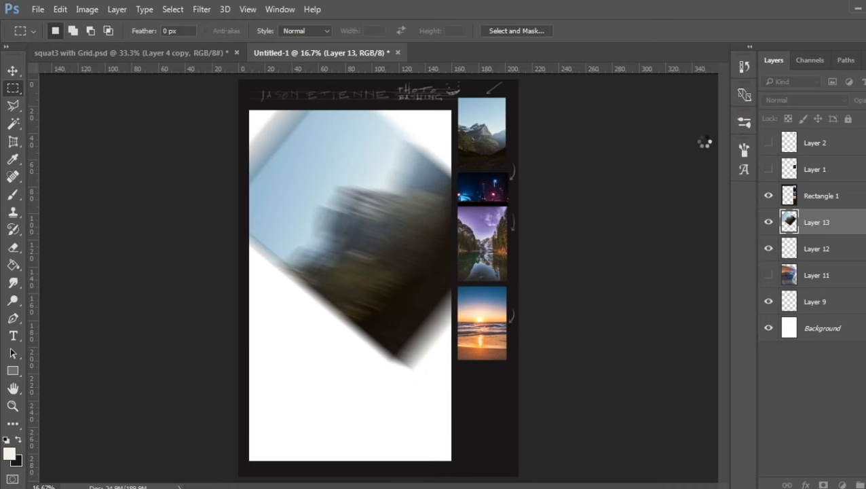
# - Marquee-select the purple-sky lake photo on Rectangle 1 and copy it to its own layer
pyautogui.click(806, 194)
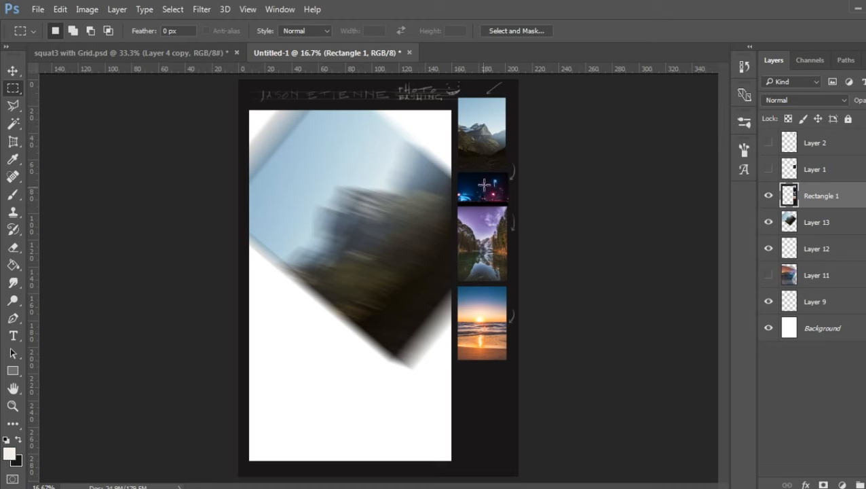
pyautogui.moveTo(457, 206); pyautogui.dragTo(508, 282)
pyautogui.hotkey('ctrl', 'j')
# - Move the lake copy onto the canvas, rotate it about 118° and enlarge it over the blurred mountain
pyautogui.hotkey('ctrl', 't')
pyautogui.moveTo(494, 223); pyautogui.dragTo(322, 344)
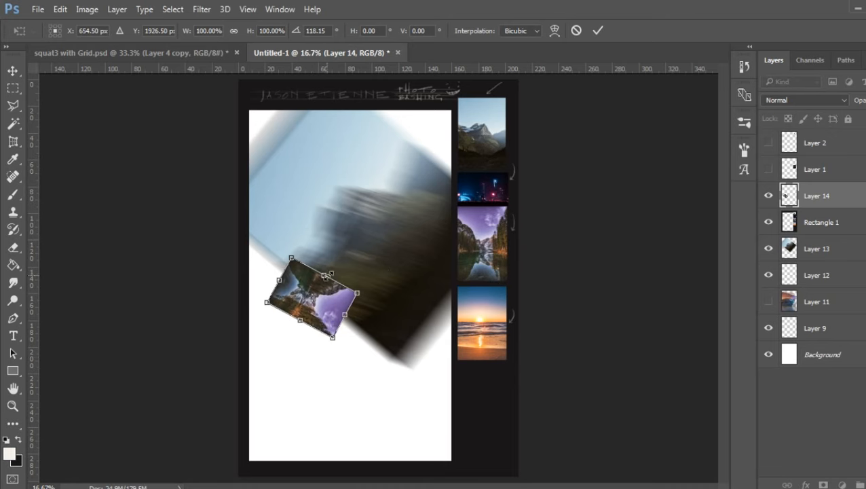
pyautogui.moveTo(324, 275); pyautogui.dragTo(391, 147)
pyautogui.moveTo(382, 252); pyautogui.dragTo(429, 278)
# - Warp the lake image into a curved shape, bulging its upper-left side and stretching its lower corner toward the canvas bottom
pyautogui.click(554, 31)
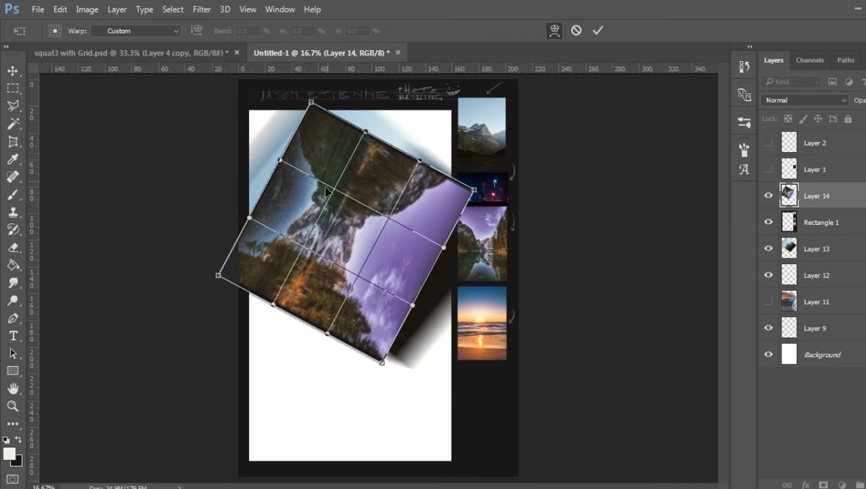
pyautogui.moveTo(317, 169); pyautogui.dragTo(337, 407)
pyautogui.moveTo(412, 304); pyautogui.dragTo(440, 417)
pyautogui.moveTo(444, 247); pyautogui.dragTo(499, 253)
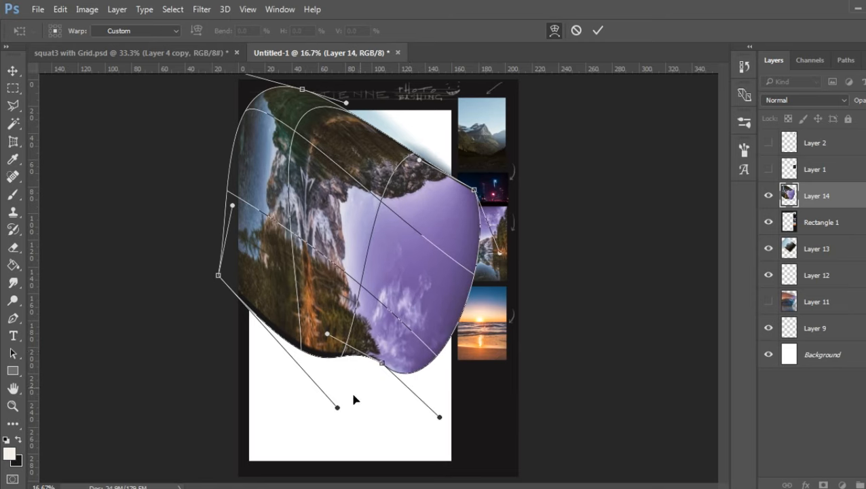
pyautogui.moveTo(384, 366); pyautogui.dragTo(405, 436)
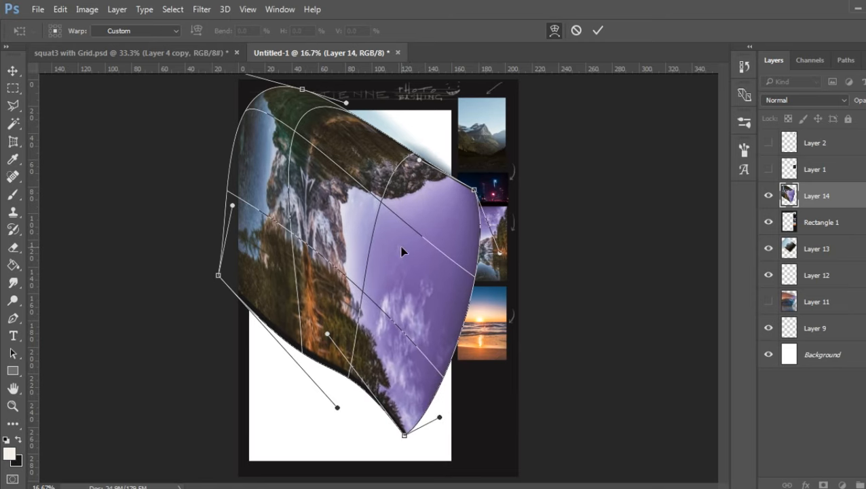
pyautogui.press('Return')
# - Reapply the last Motion Blur to the warped lake layer and place it beneath Rectangle 1
pyautogui.click(201, 10)
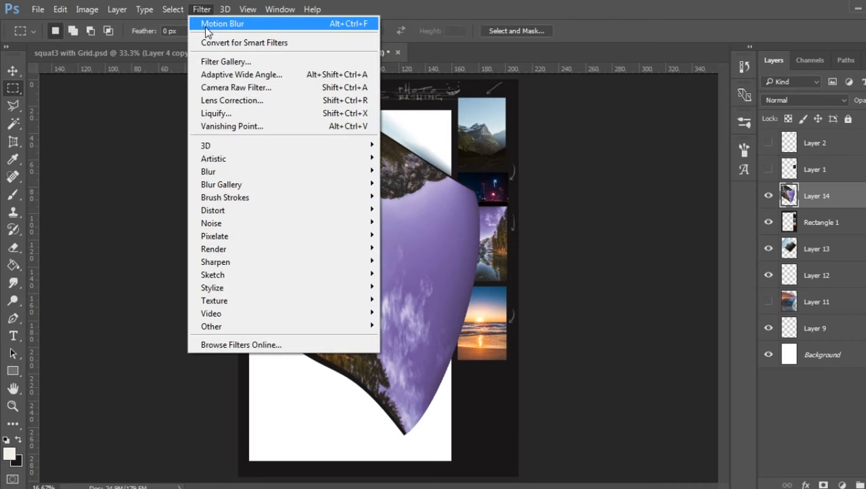
pyautogui.click(206, 25)
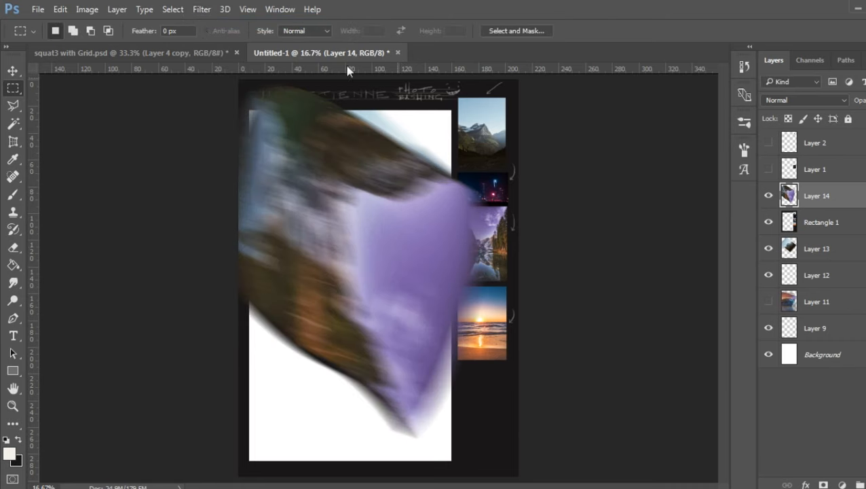
pyautogui.moveTo(819, 218); pyautogui.dragTo(781, 231)
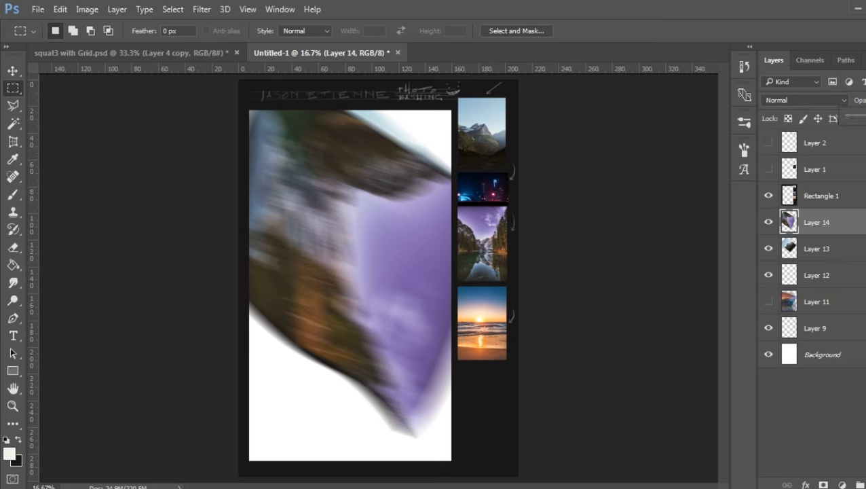
# - Lower the opacity of Layer 14 and move Layer 13 above it in the layer stack
pyautogui.moveTo(865, 117); pyautogui.dragTo(865, 117)
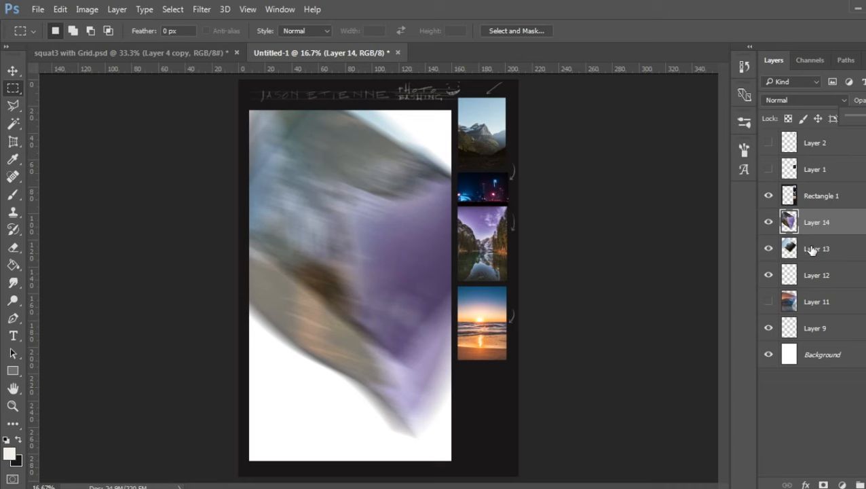
pyautogui.moveTo(813, 250); pyautogui.dragTo(816, 222)
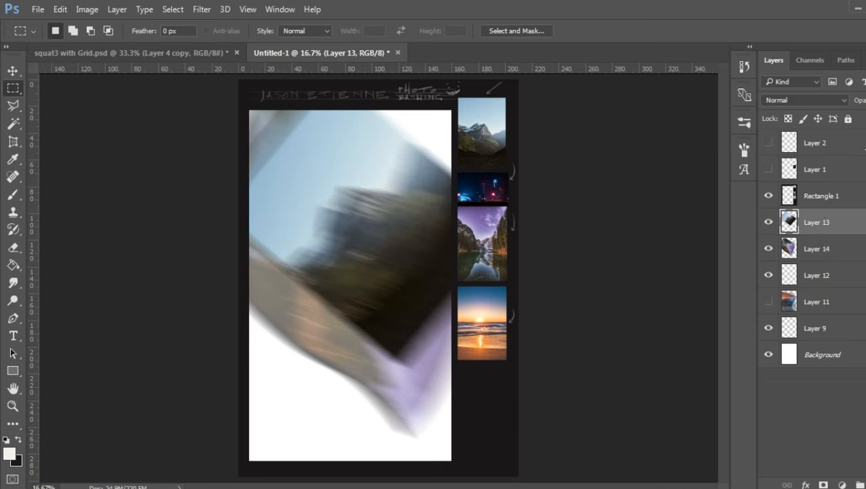
# - Lower the opacity of Layer 13 so the layers beneath blend through it
pyautogui.moveTo(865, 117); pyautogui.dragTo(862, 117)
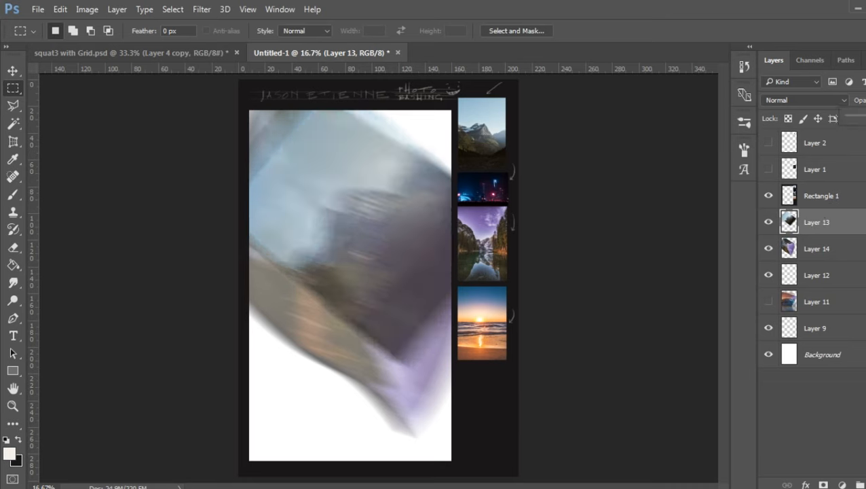
# - Copy the night city reference photo from Rectangle 1 and paste it on a new layer above Layer 13
pyautogui.click(13, 93)
pyautogui.click(813, 192)
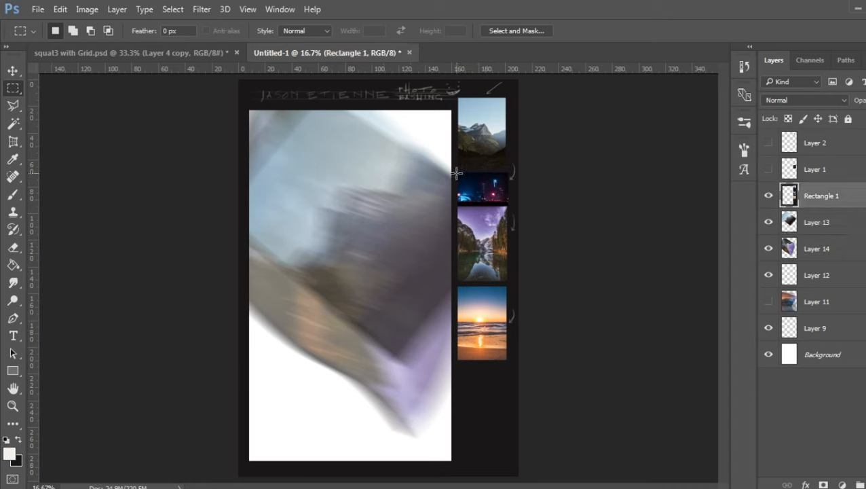
pyautogui.moveTo(456, 173); pyautogui.dragTo(508, 201)
pyautogui.click(791, 230)
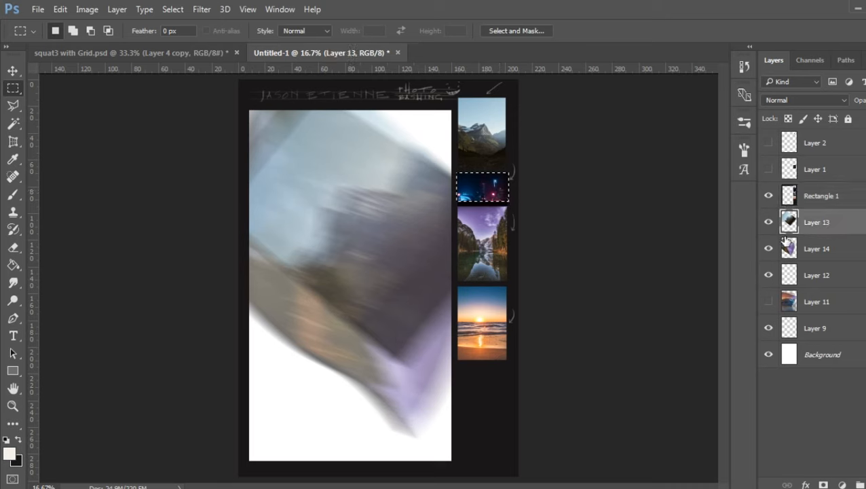
pyautogui.hotkey('ctrl', 'j')
pyautogui.press('t')
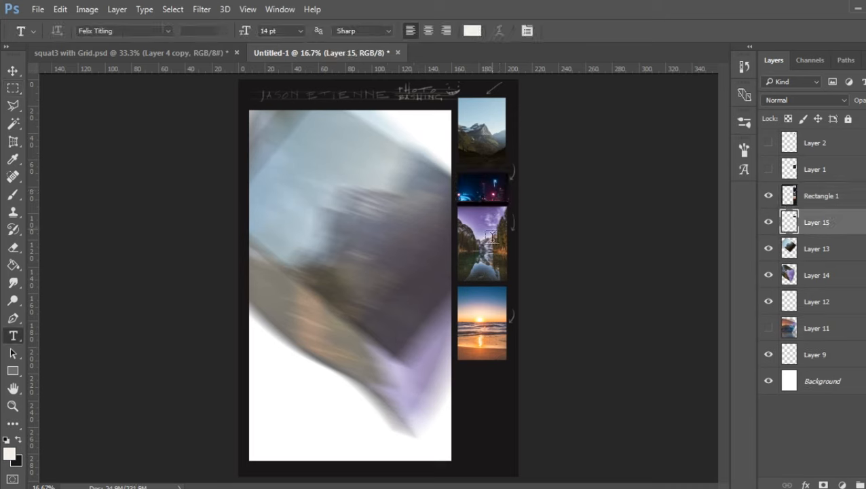
pyautogui.hotkey('ctrl', 'v')
# - Enlarge the city copy to about 529% width and 793% height, rotated about -26° over the lower part of the canvas
pyautogui.hotkey('ctrl', 't')
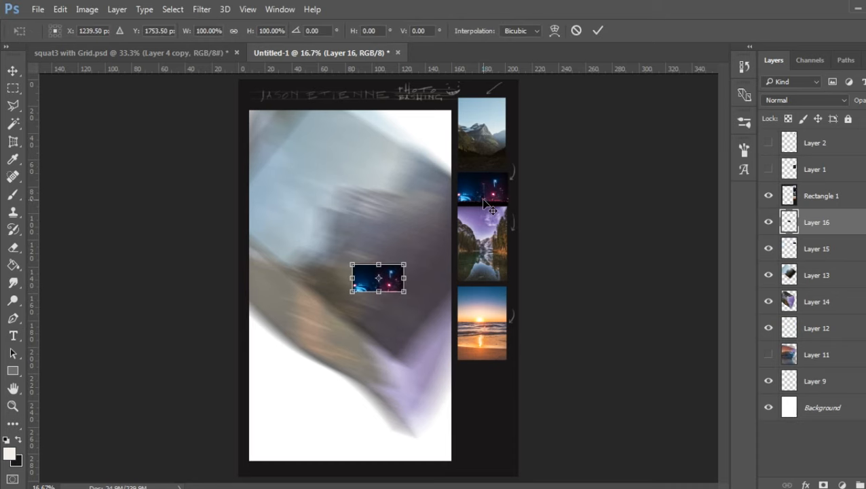
pyautogui.moveTo(352, 290); pyautogui.dragTo(128, 412)
pyautogui.moveTo(414, 285); pyautogui.dragTo(353, 243)
pyautogui.moveTo(330, 330); pyautogui.dragTo(413, 338)
pyautogui.moveTo(392, 412); pyautogui.dragTo(428, 472)
pyautogui.moveTo(388, 369); pyautogui.dragTo(378, 337)
pyautogui.moveTo(540, 333); pyautogui.dragTo(540, 354)
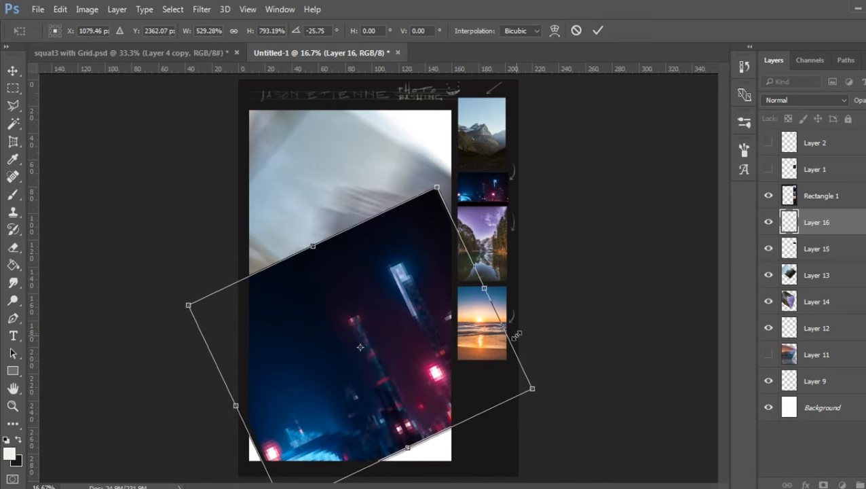
pyautogui.press('Return')
pyautogui.press('t')
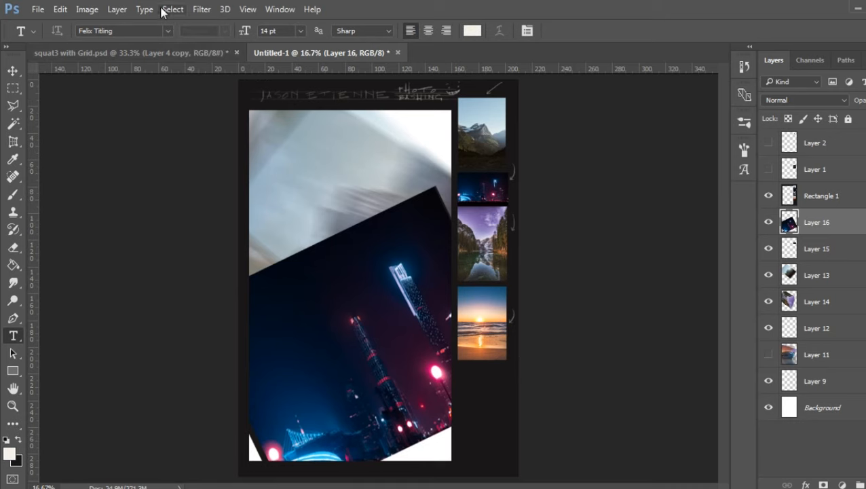
# - Apply a Motion Blur to the city layer with an angle of 62° and a distance of 473 pixels
pyautogui.click(202, 9)
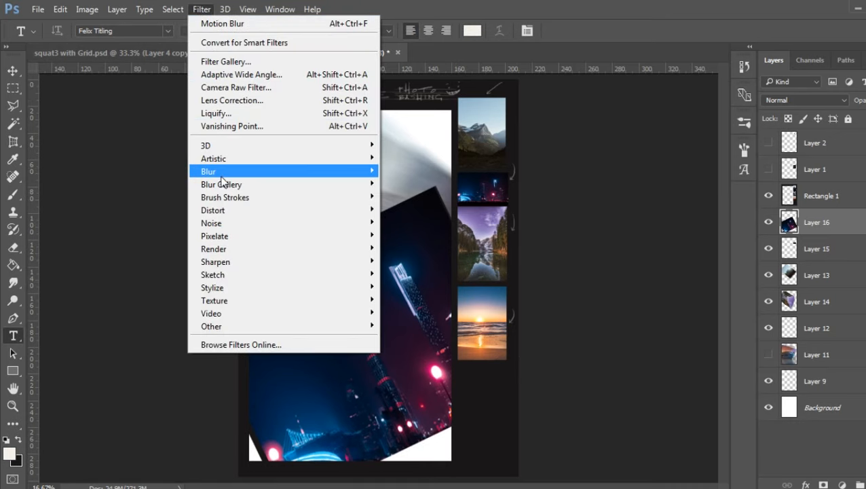
pyautogui.moveTo(222, 169)
pyautogui.click(160, 249)
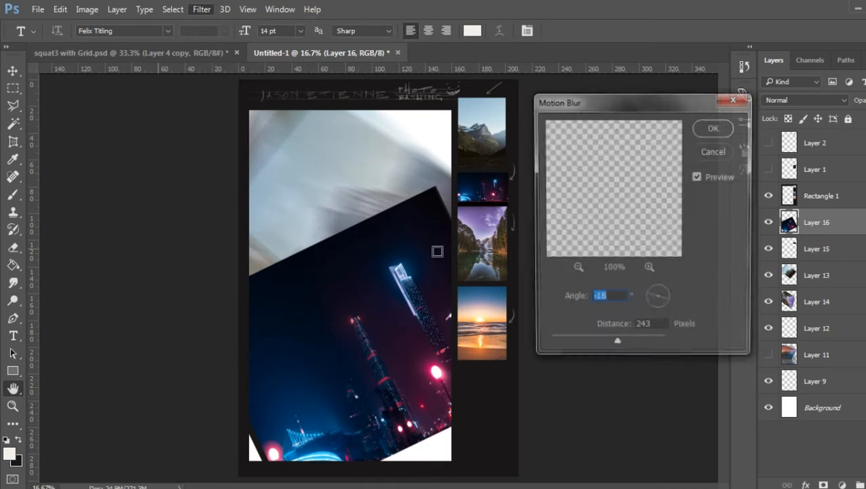
pyautogui.press('Tab')
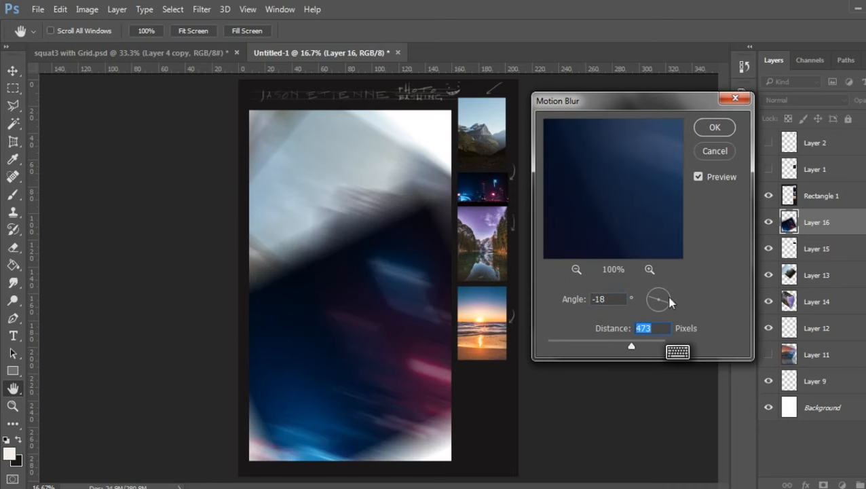
pyautogui.moveTo(669, 302); pyautogui.dragTo(660, 296)
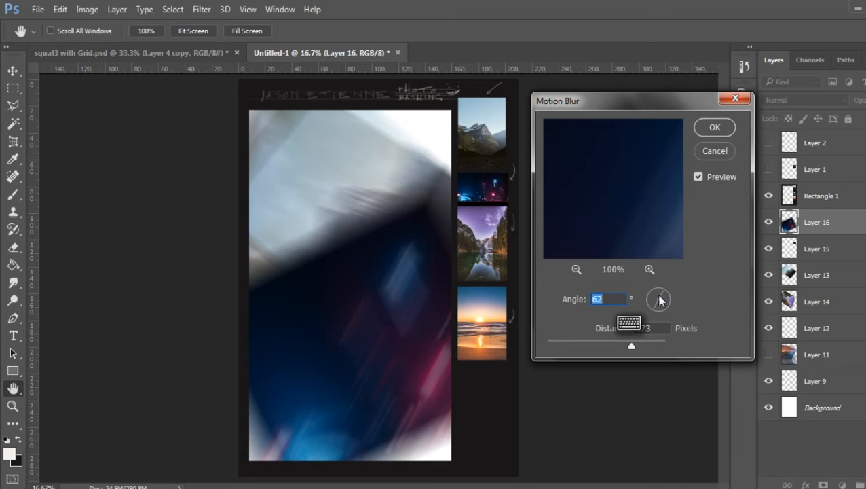
pyautogui.click(715, 127)
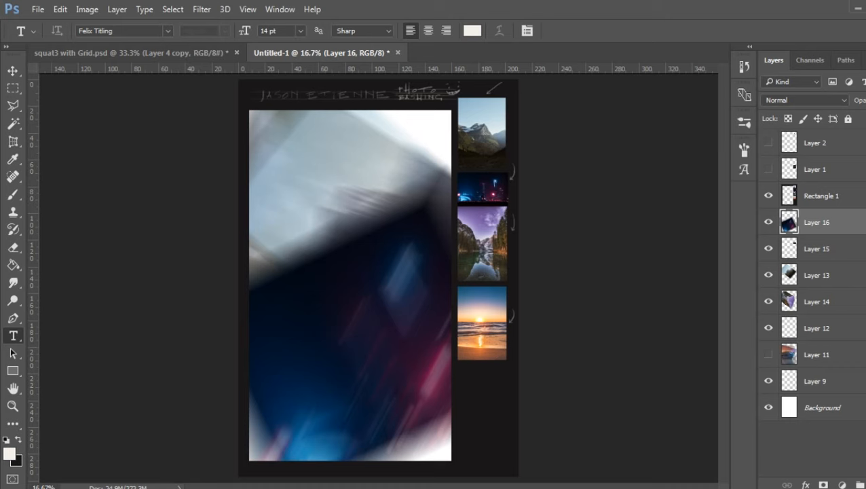
# - Erase soft patches along the upper edge, middle and lower sides of the blurred city layer with a 385 px textured eraser at 38% opacity
pyautogui.moveTo(865, 116); pyautogui.dragTo(861, 116)
pyautogui.click(12, 250)
pyautogui.rightClick(330, 247)
pyautogui.click(397, 334)
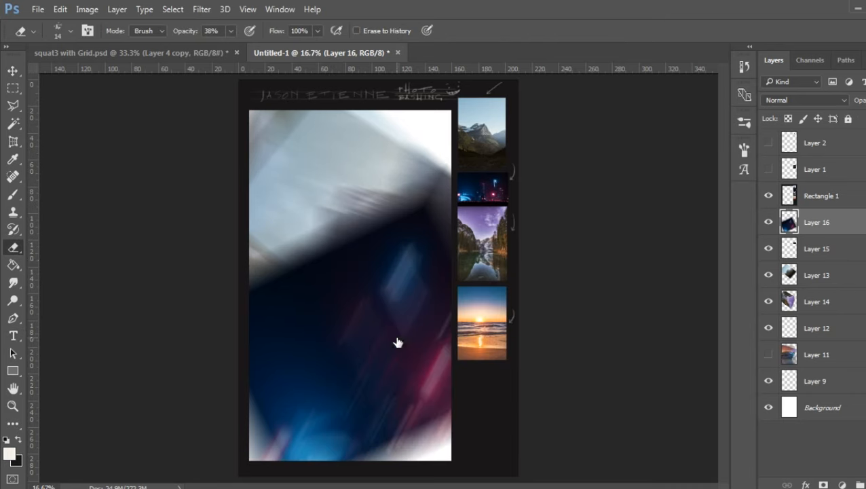
pyautogui.rightClick(311, 270)
pyautogui.moveTo(397, 306); pyautogui.dragTo(435, 306)
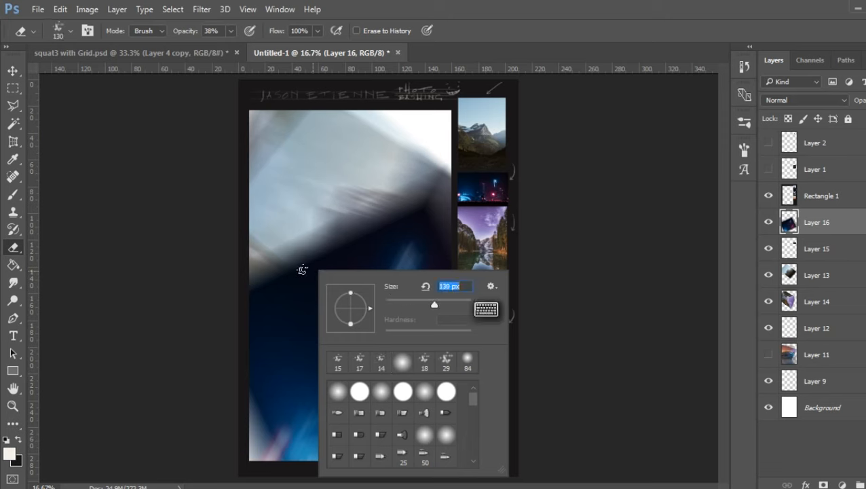
pyautogui.moveTo(304, 257); pyautogui.dragTo(285, 271)
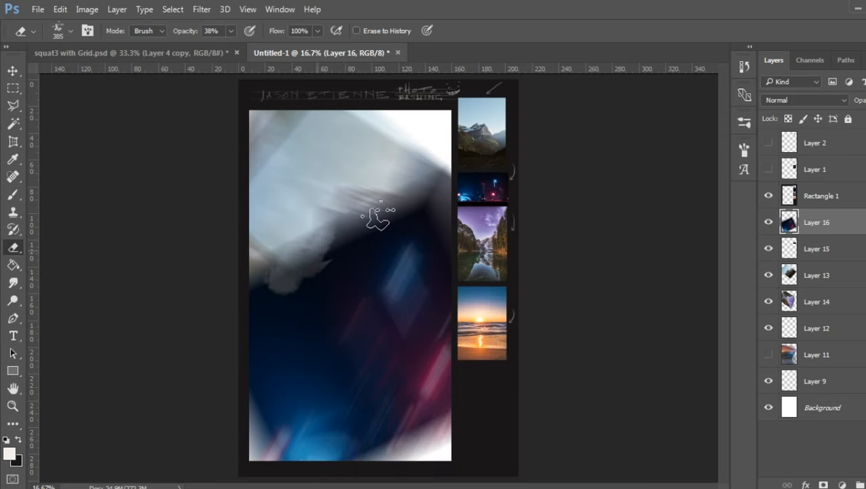
pyautogui.moveTo(419, 207)
pyautogui.mouseDown()
pyautogui.moveTo(340, 247)
pyautogui.moveTo(405, 285)
pyautogui.mouseUp()
pyautogui.moveTo(380, 340)
pyautogui.mouseDown()
pyautogui.moveTo(429, 406)
pyautogui.moveTo(280, 386)
pyautogui.moveTo(289, 354)
pyautogui.moveTo(231, 339)
pyautogui.moveTo(268, 314)
pyautogui.mouseUp()
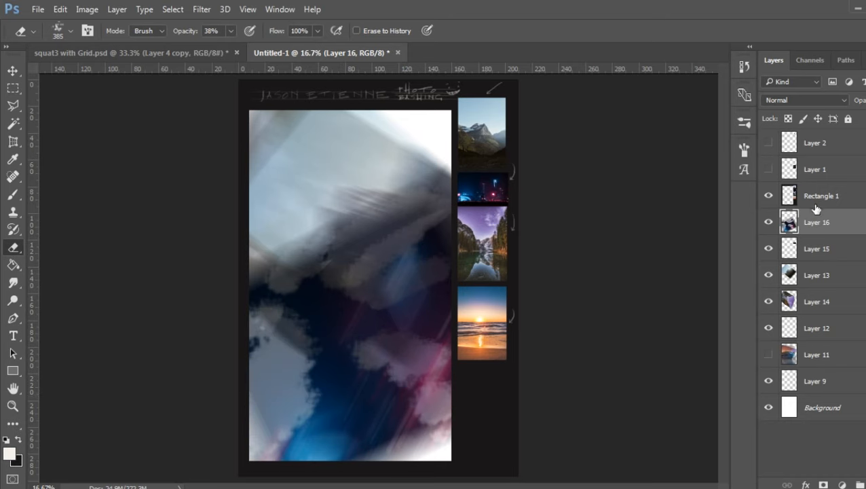
# - Rotate the partly erased city layer nearly upside down across the canvas and lower its opacity
pyautogui.hotkey('ctrl', 't')
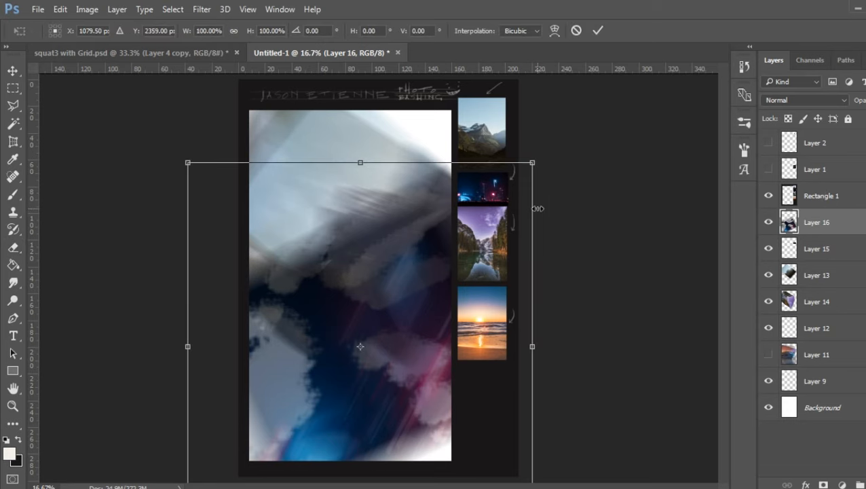
pyautogui.moveTo(578, 251); pyautogui.dragTo(275, 402)
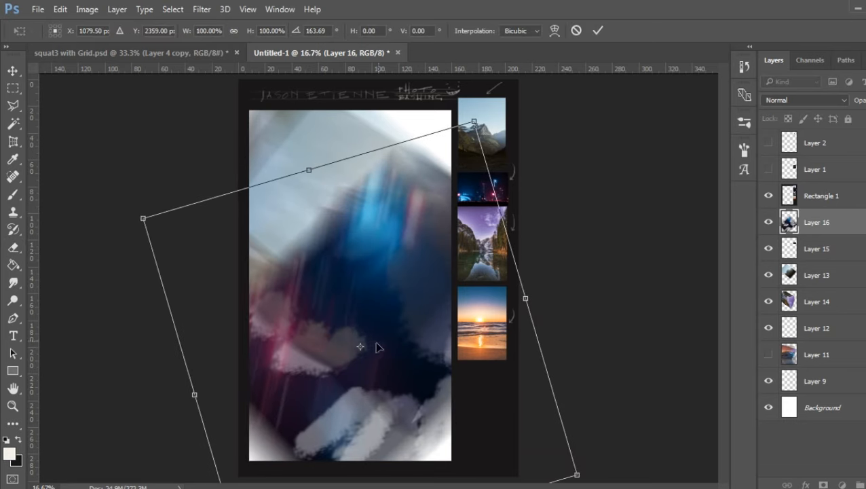
pyautogui.moveTo(379, 347); pyautogui.dragTo(376, 326)
pyautogui.moveTo(605, 317); pyautogui.dragTo(500, 356)
pyautogui.moveTo(431, 346); pyautogui.dragTo(410, 371)
pyautogui.press('Return')
pyautogui.press('e')
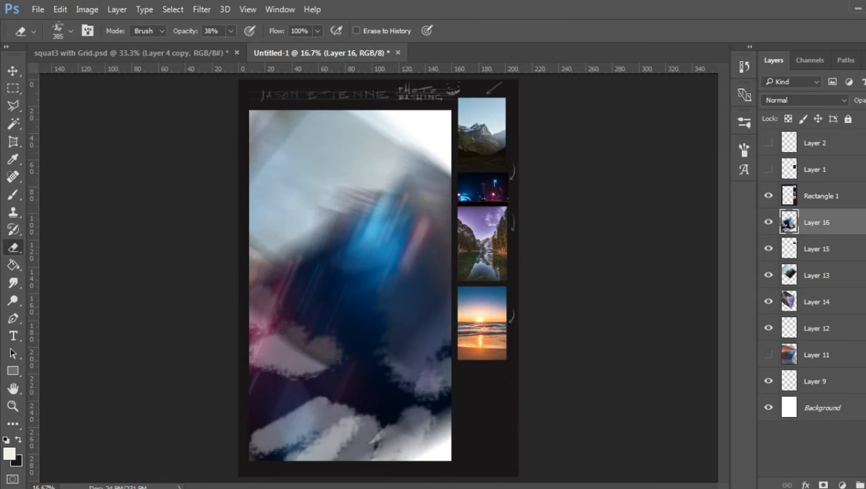
pyautogui.moveTo(865, 116); pyautogui.dragTo(856, 116)
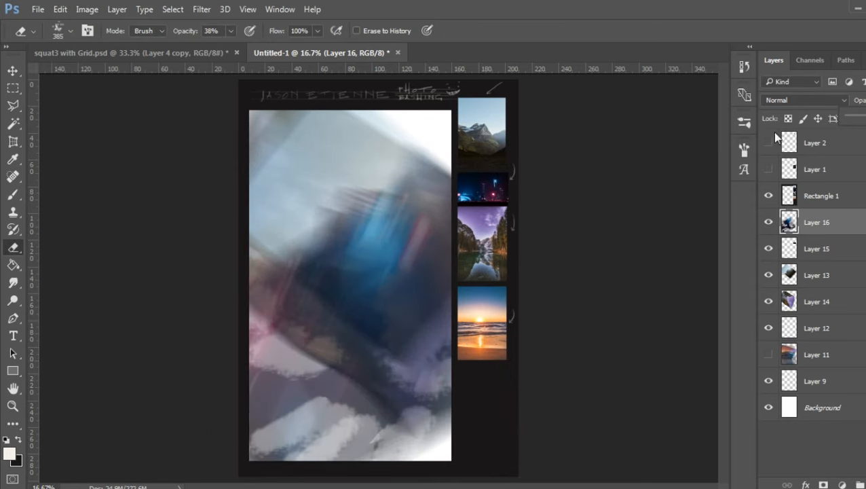
# - Copy the beach sunset reference photo from Rectangle 1 onto a new layer
pyautogui.click(812, 199)
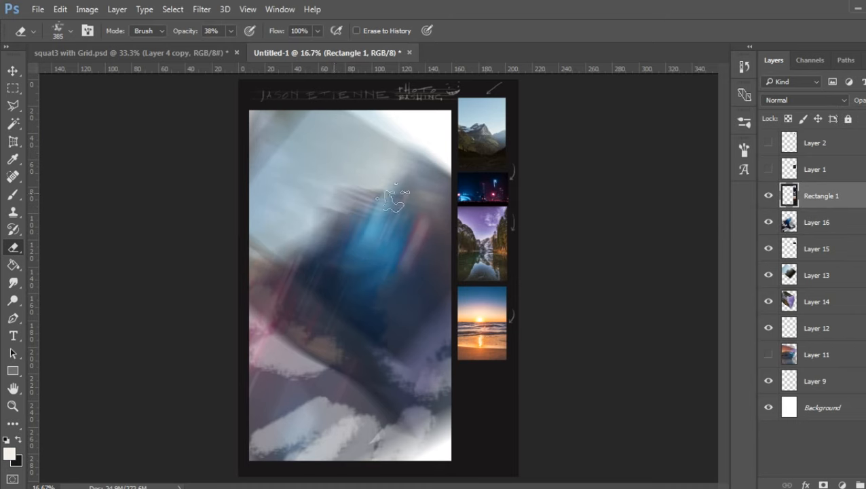
pyautogui.click(12, 88)
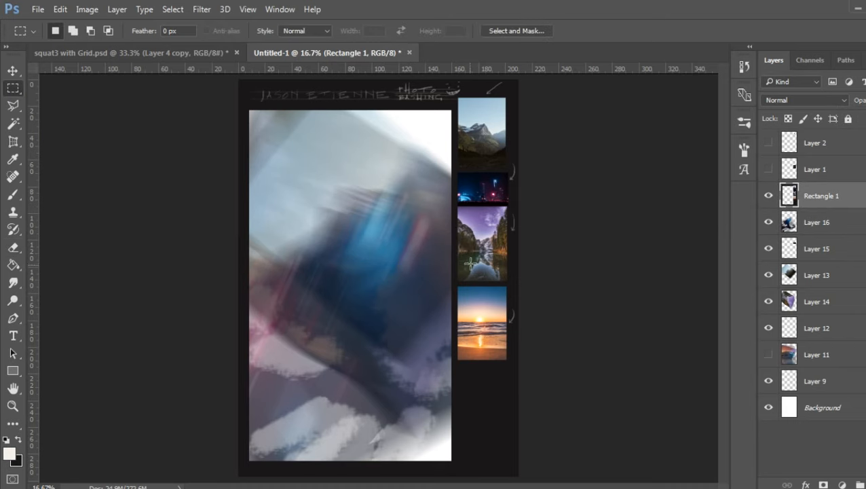
pyautogui.moveTo(455, 284); pyautogui.dragTo(506, 360)
pyautogui.hotkey('ctrl', 'j')
# - Move the sunset copy onto the canvas and enlarge it to about 466% so it covers nearly the whole composition
pyautogui.hotkey('ctrl', 't')
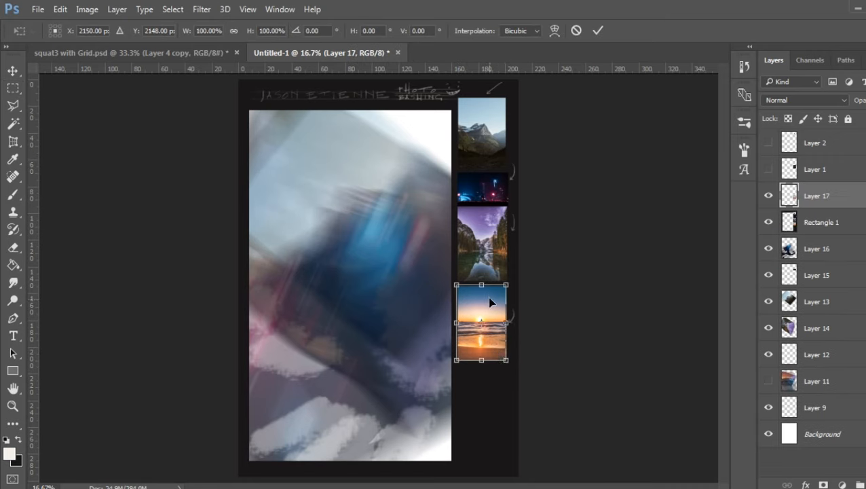
pyautogui.moveTo(491, 302); pyautogui.dragTo(325, 198)
pyautogui.moveTo(342, 265); pyautogui.dragTo(483, 462)
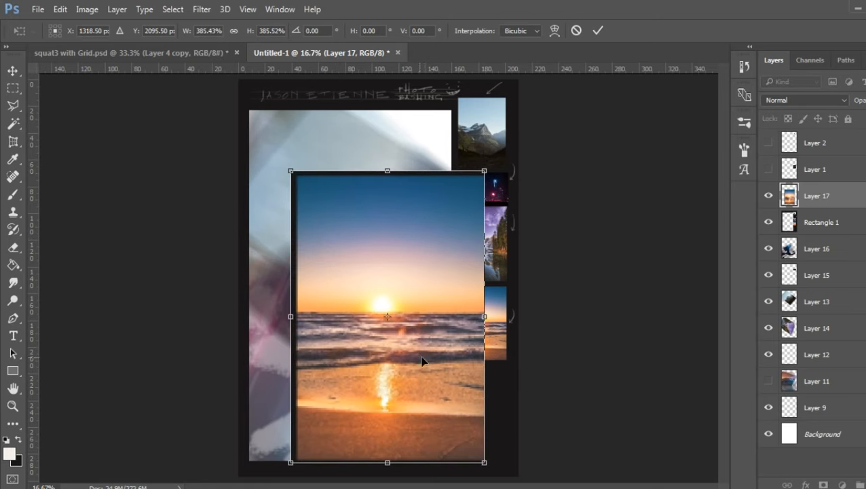
pyautogui.moveTo(422, 360); pyautogui.dragTo(481, 364)
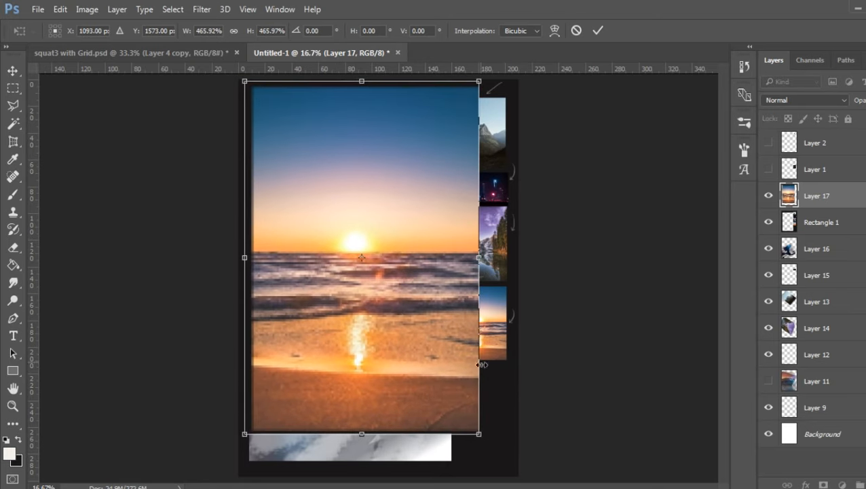
pyautogui.moveTo(390, 305); pyautogui.dragTo(367, 322)
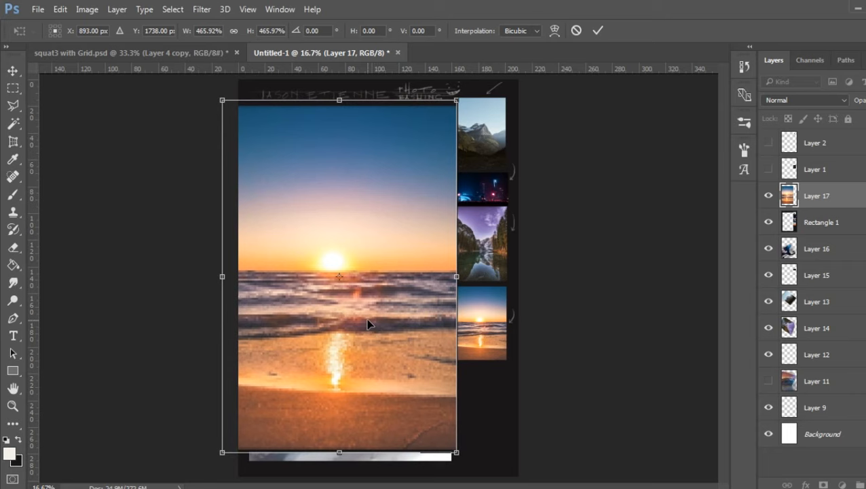
pyautogui.press('Return')
pyautogui.press('m')
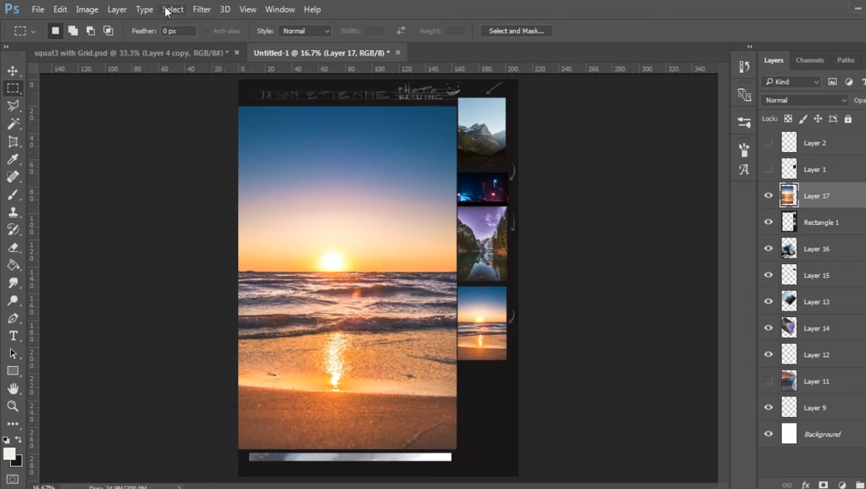
# - Apply a Motion Blur to the sunset layer with an angle of -47° and a distance of 596 pixels
pyautogui.click(202, 8)
pyautogui.moveTo(230, 172)
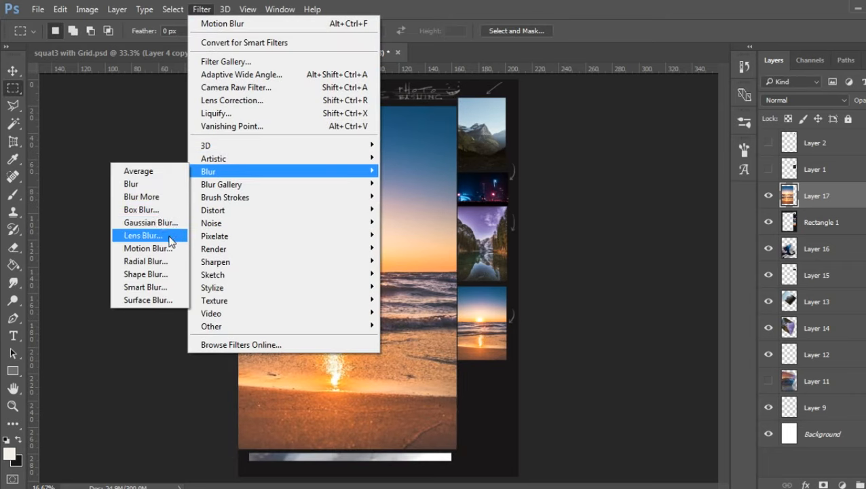
pyautogui.click(151, 247)
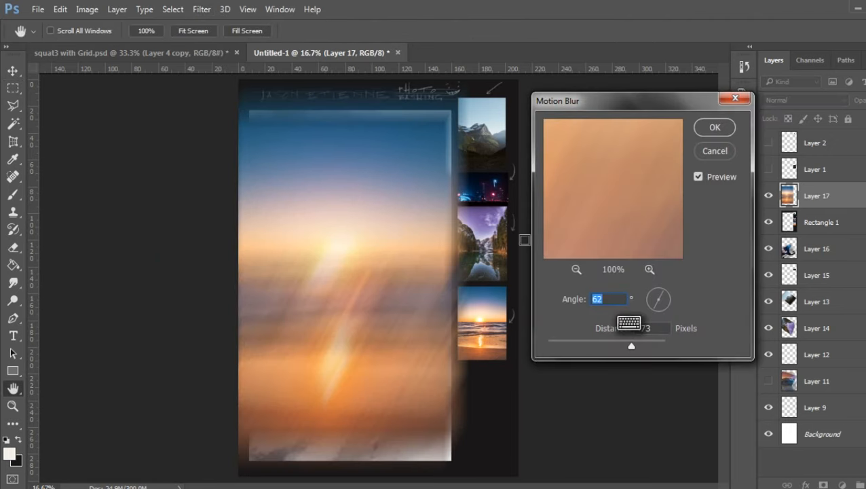
pyautogui.click(663, 301)
pyautogui.click(661, 298)
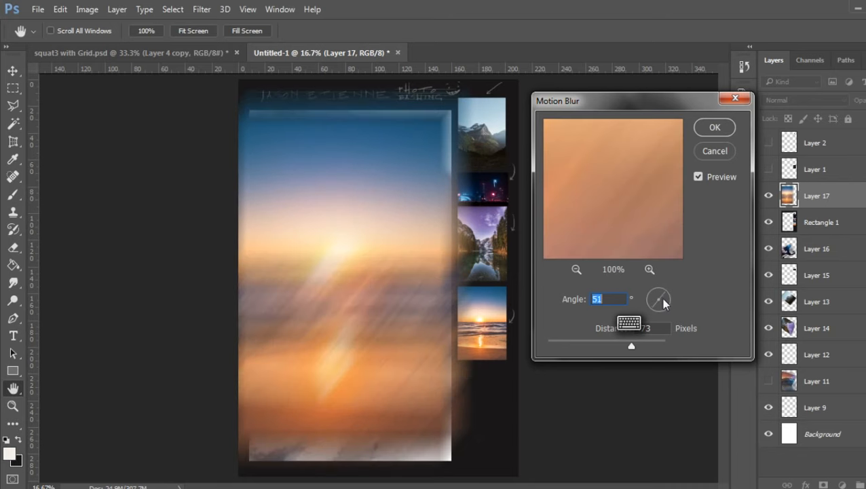
pyautogui.moveTo(663, 295); pyautogui.dragTo(657, 294)
pyautogui.click(653, 292)
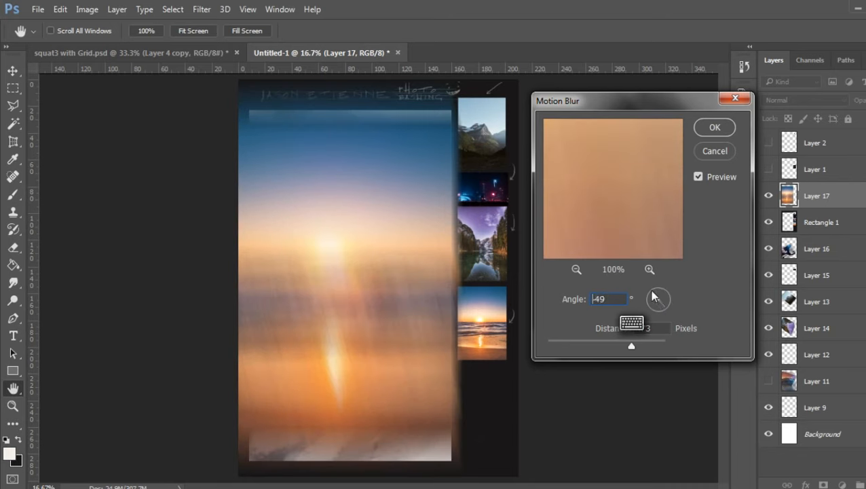
pyautogui.click(652, 292)
pyautogui.moveTo(634, 348); pyautogui.dragTo(634, 345)
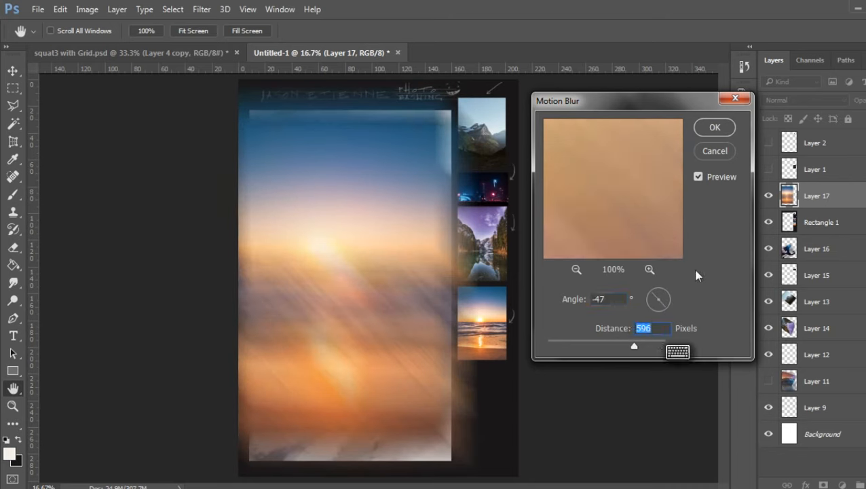
pyautogui.click(715, 127)
# - Erase parts of the blurred sunset layer along its bottom edge and upper-left sky with the 385 px eraser at 38% opacity
pyautogui.click(12, 247)
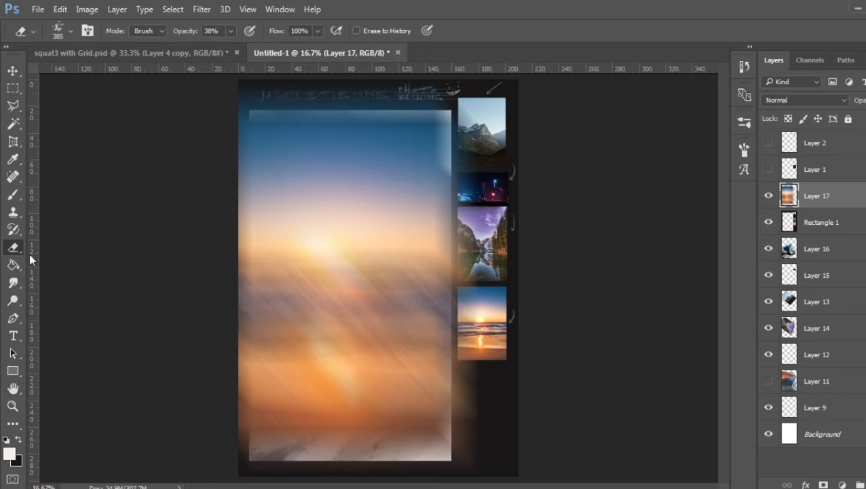
pyautogui.moveTo(226, 399)
pyautogui.mouseDown()
pyautogui.moveTo(274, 477)
pyautogui.moveTo(426, 410)
pyautogui.mouseUp()
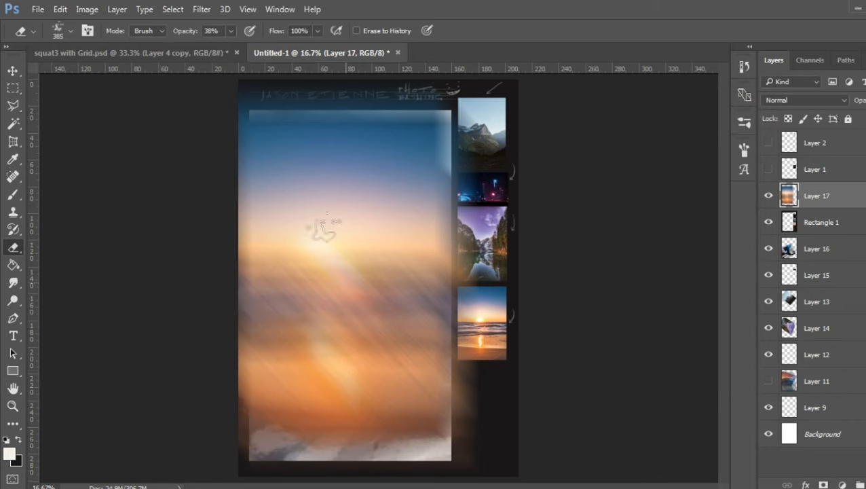
pyautogui.moveTo(223, 173)
pyautogui.mouseDown()
pyautogui.moveTo(429, 153)
pyautogui.moveTo(267, 130)
pyautogui.moveTo(338, 93)
pyautogui.mouseUp()
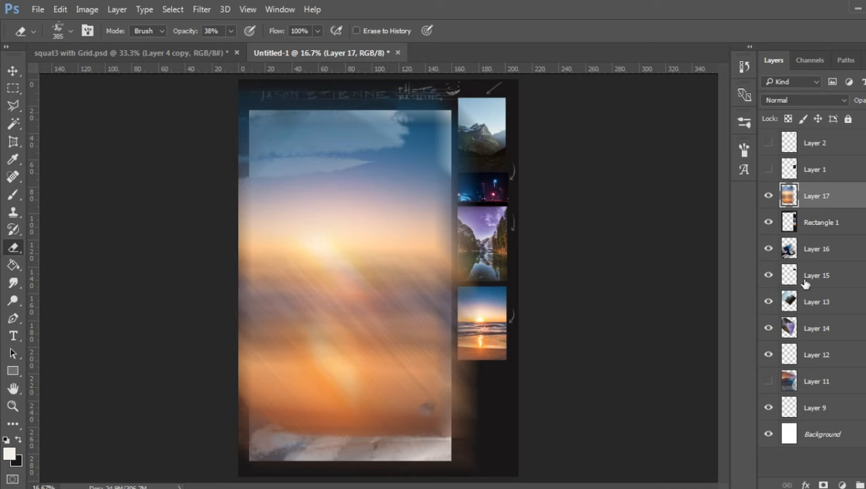
# - Place the sunset layer beneath Rectangle 1 and blend it in with reduced opacity and eraser strokes near its top and bottom
pyautogui.moveTo(823, 205); pyautogui.dragTo(781, 237)
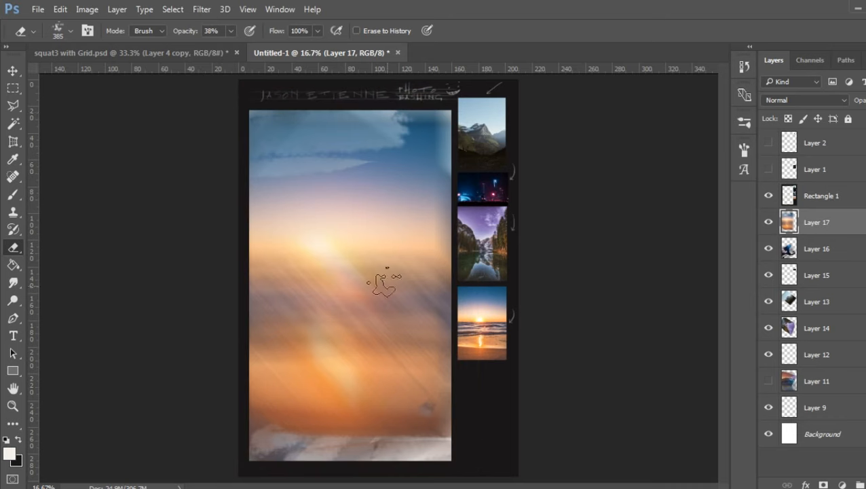
pyautogui.click(392, 189)
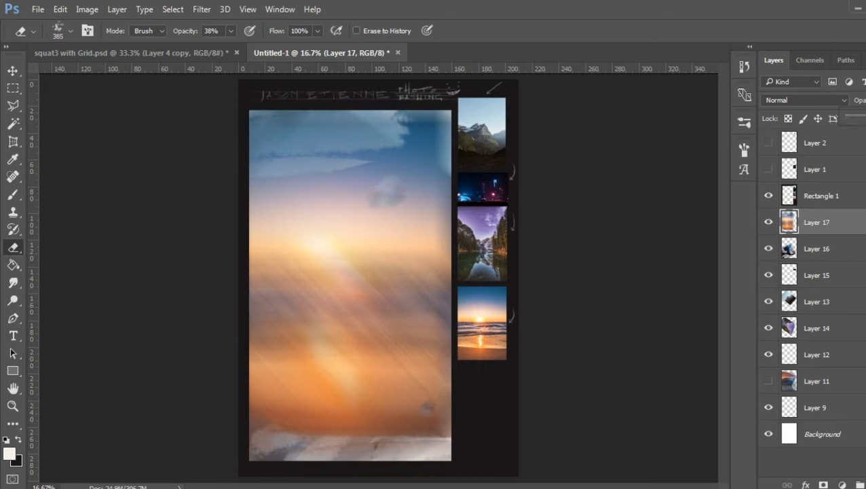
pyautogui.click(860, 116)
pyautogui.moveTo(424, 160)
pyautogui.mouseDown()
pyautogui.moveTo(396, 169)
pyautogui.moveTo(382, 119)
pyautogui.moveTo(427, 120)
pyautogui.mouseUp()
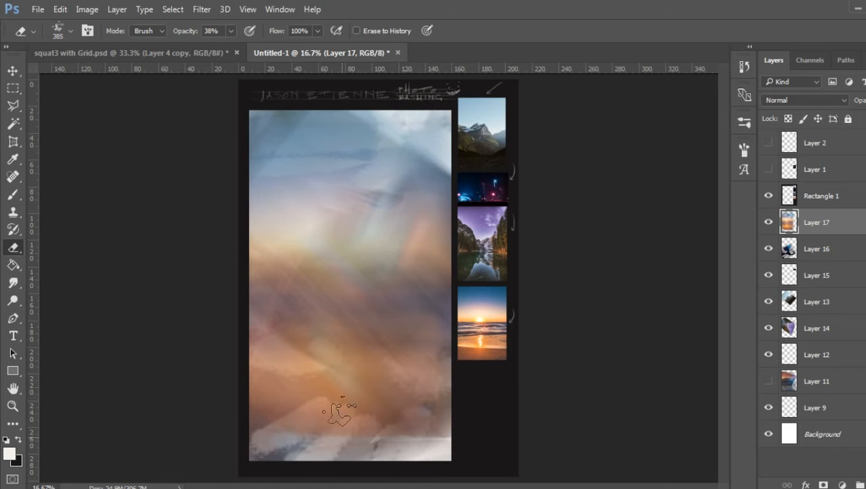
pyautogui.moveTo(339, 411); pyautogui.dragTo(380, 407)
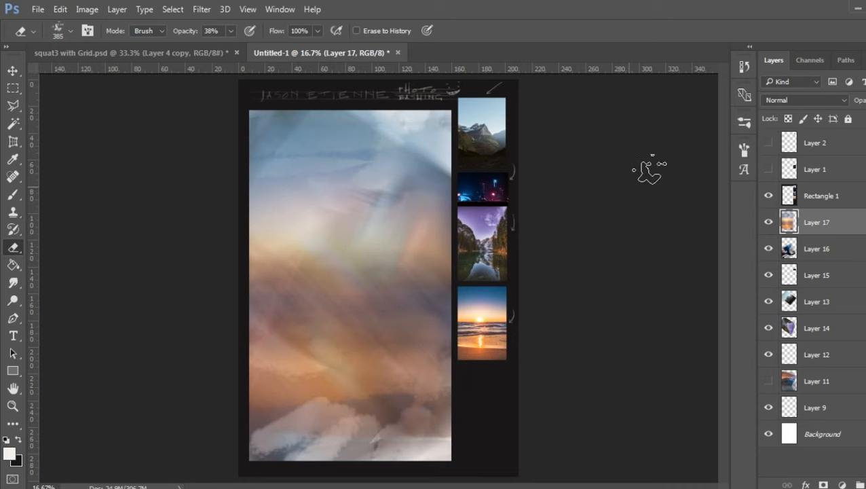
# - Copy the dark neon city reference photo from Rectangle 1 onto a new layer
pyautogui.click(821, 196)
pyautogui.click(13, 88)
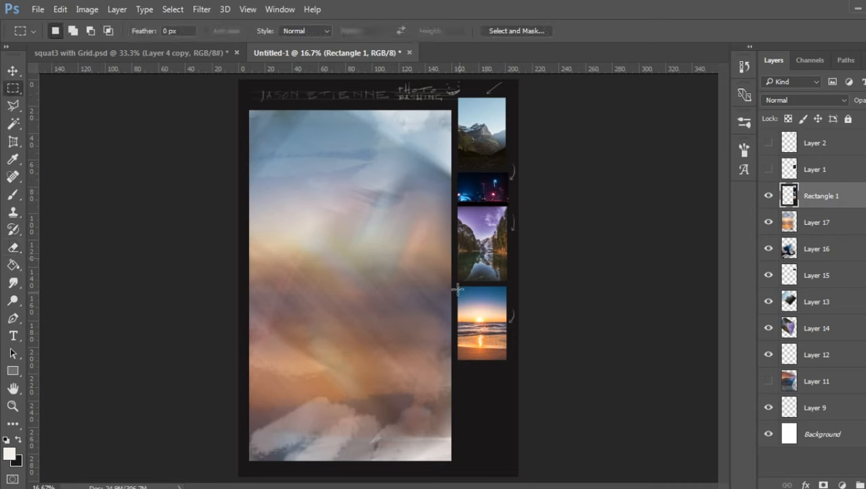
pyautogui.moveTo(457, 171); pyautogui.dragTo(511, 201)
pyautogui.hotkey('ctrl', 'j')
# - Enlarge the neon city copy to about 669%, rotate it about 72° and place it over the left part of the canvas
pyautogui.hotkey('ctrl', 't')
pyautogui.moveTo(521, 176)
pyautogui.mouseDown()
pyautogui.moveTo(533, 192)
pyautogui.moveTo(509, 216)
pyautogui.moveTo(322, 219)
pyautogui.moveTo(582, 466)
pyautogui.mouseUp()
pyautogui.moveTo(460, 355); pyautogui.dragTo(317, 292)
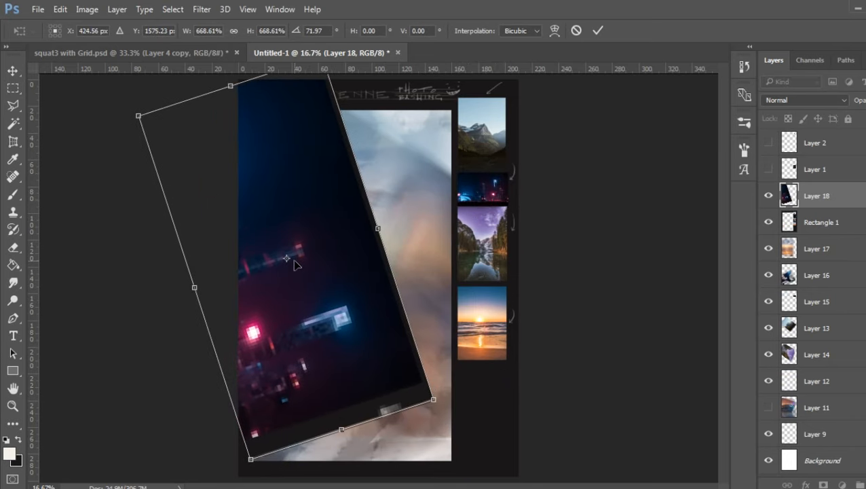
pyautogui.press('Return')
# - Apply a Motion Blur to the neon city layer with an angle of 39° and a distance of 1054 pixels
pyautogui.click(198, 10)
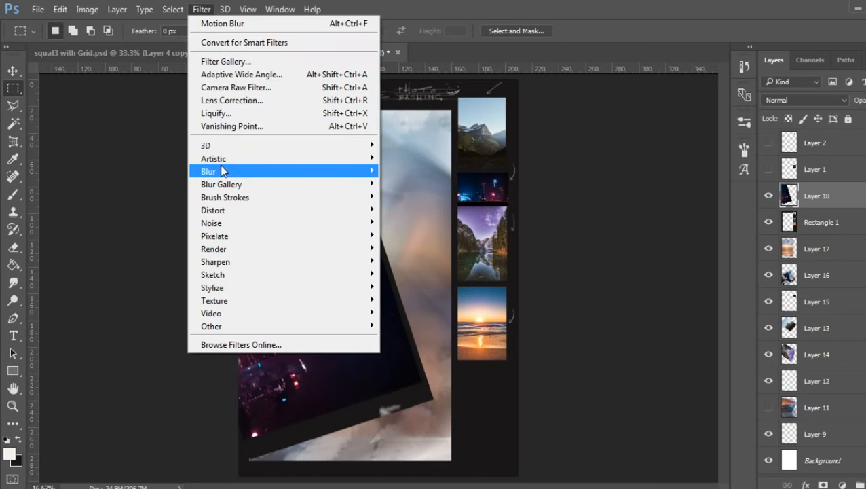
pyautogui.moveTo(222, 174)
pyautogui.click(153, 249)
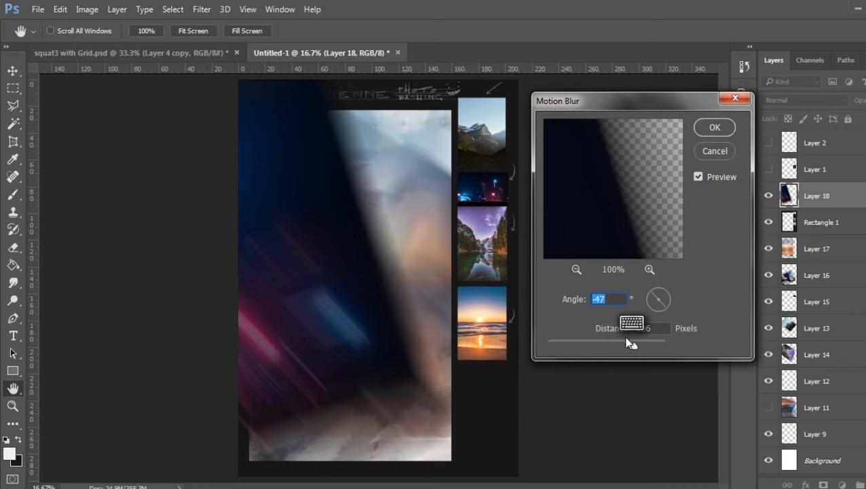
pyautogui.moveTo(657, 302); pyautogui.dragTo(648, 308)
pyautogui.moveTo(634, 346); pyautogui.dragTo(638, 346)
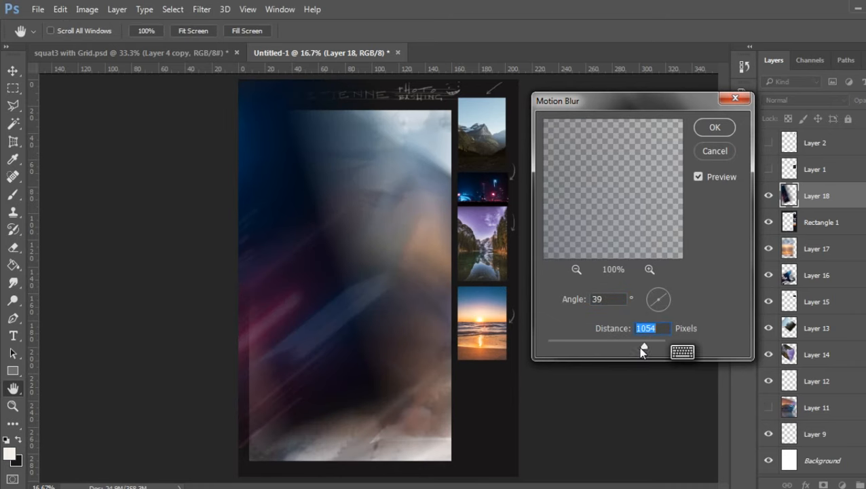
pyautogui.click(714, 128)
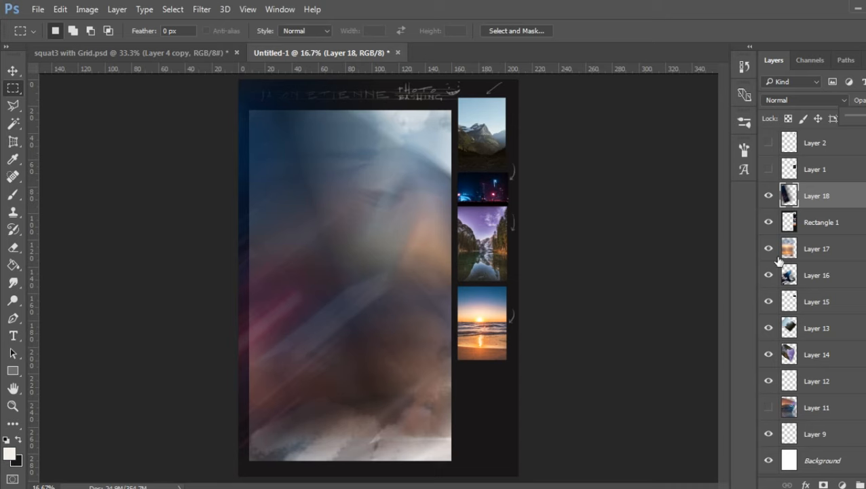
pyautogui.keyDown('shift'); pyautogui.click(839, 361); pyautogui.keyUp('shift')
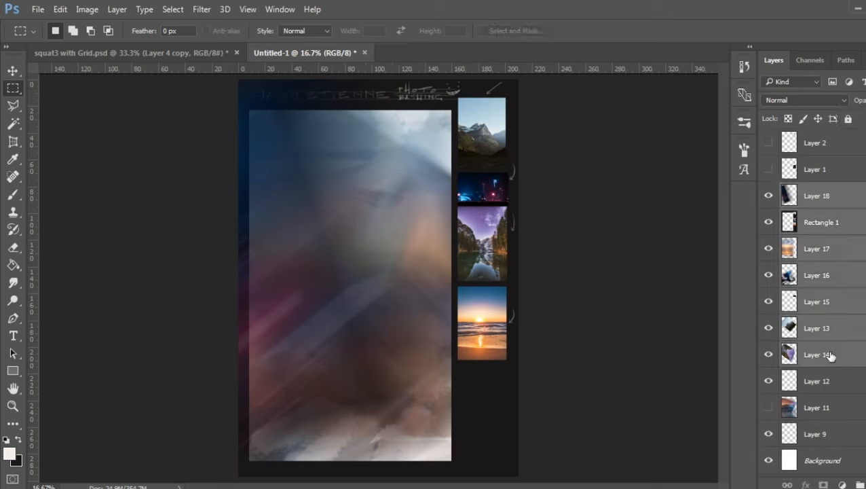
pyautogui.hotkey('ctrl', 'e')
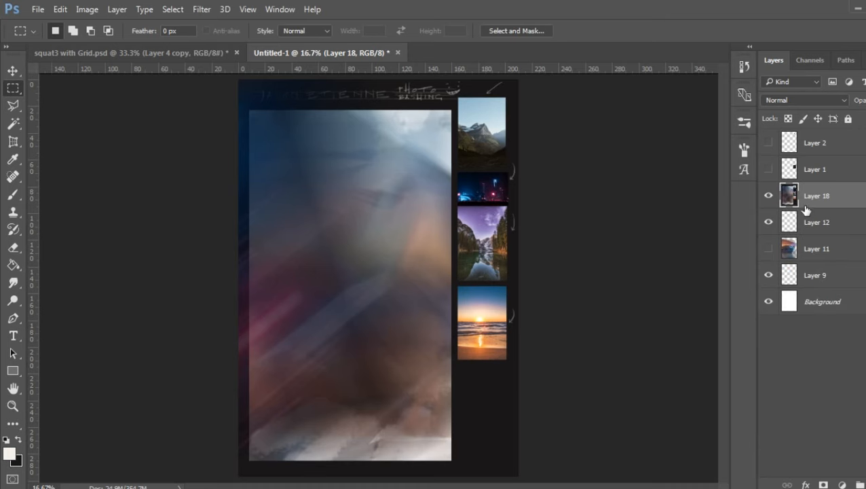
pyautogui.hotkey('ctrl', 'z')
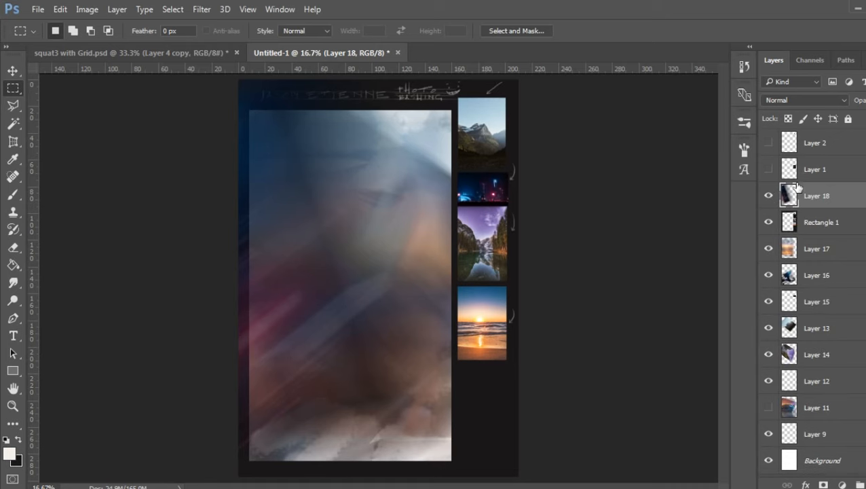
# - Move the blurred neon city layer beneath Rectangle 1 and merge it with the layers down to Layer 14
pyautogui.moveTo(823, 196); pyautogui.dragTo(826, 235)
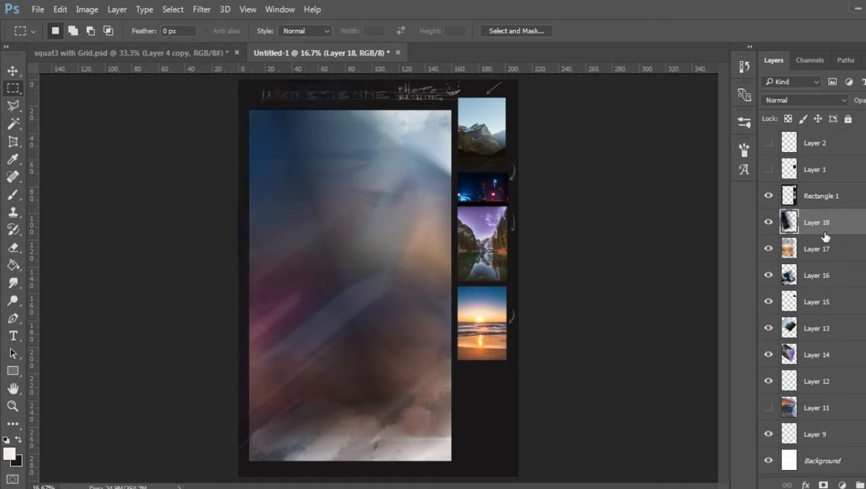
pyautogui.keyDown('shift'); pyautogui.click(828, 366); pyautogui.keyUp('shift')
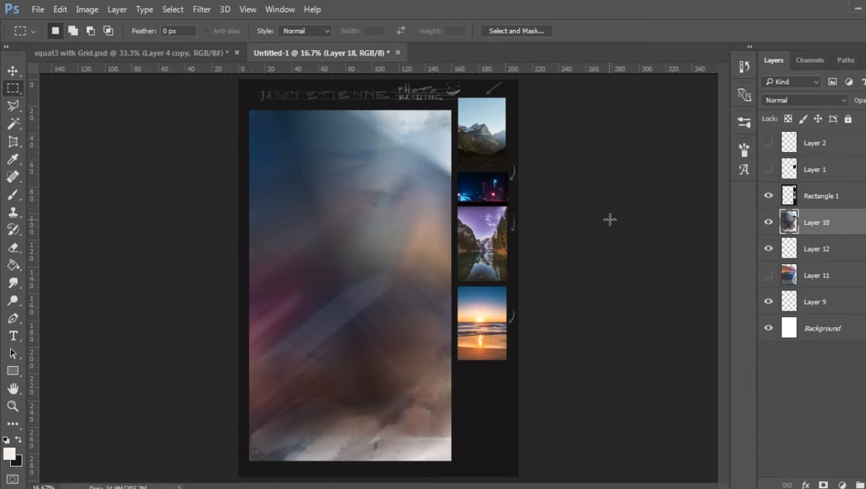
# - Duplicate the merged layer and place the copy over the lower right of the composition, scaled to about 54% and rotated about 141°
pyautogui.moveTo(822, 223); pyautogui.dragTo(823, 485)
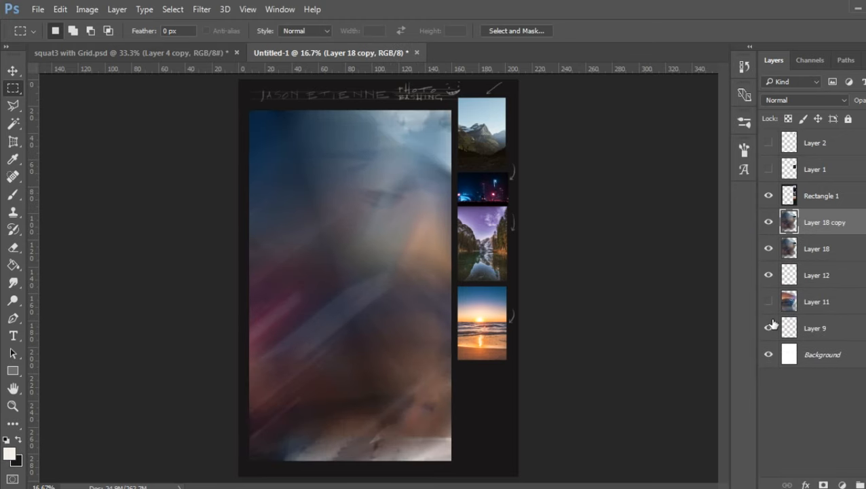
pyautogui.hotkey('ctrl', 't')
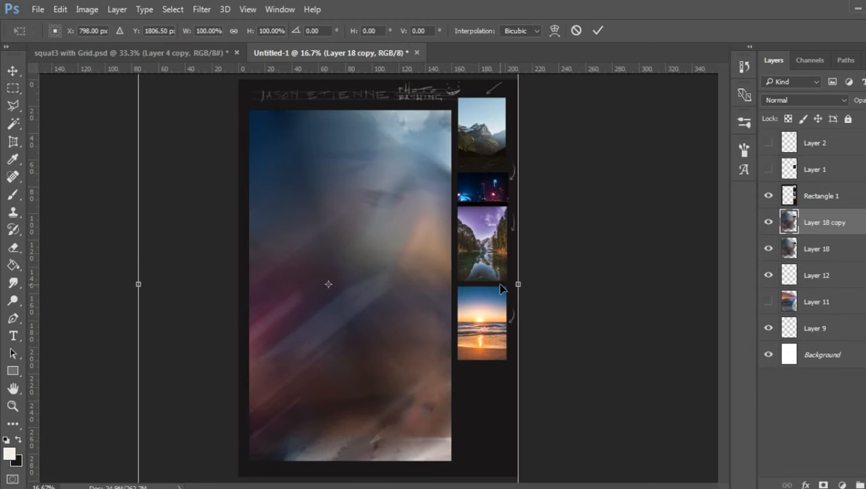
pyautogui.hotkey('ctrl', '-')
pyautogui.hotkey('ctrl', '-')
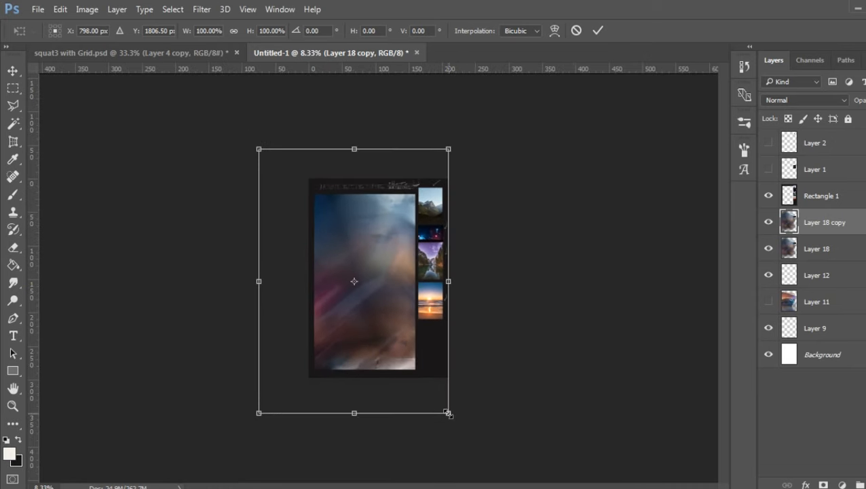
pyautogui.moveTo(448, 413); pyautogui.dragTo(378, 304)
pyautogui.moveTo(411, 237); pyautogui.dragTo(223, 255)
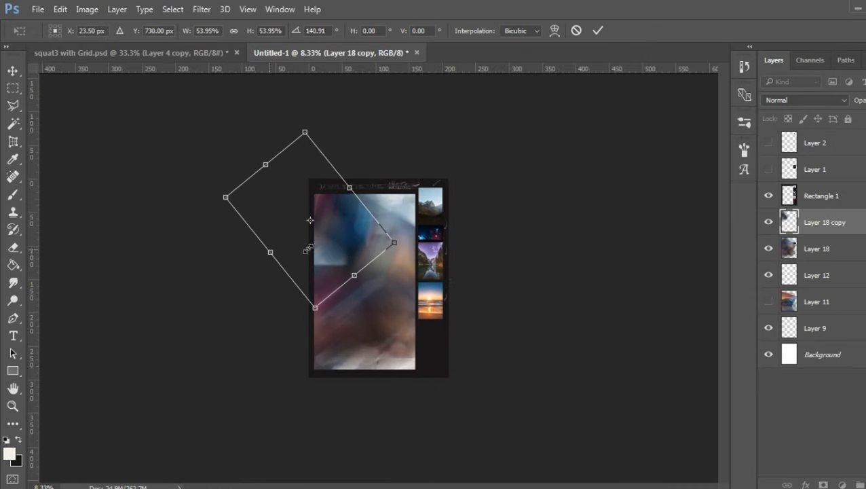
pyautogui.moveTo(307, 250); pyautogui.dragTo(416, 315)
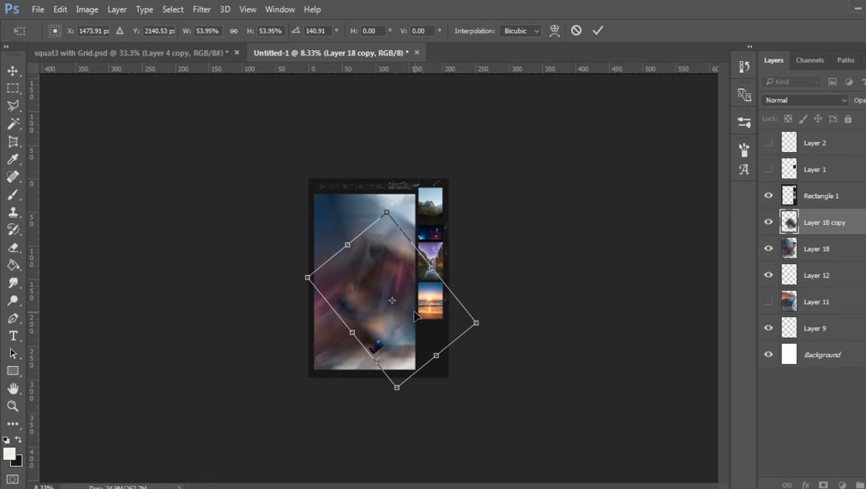
pyautogui.press('Return')
pyautogui.hotkey('ctrl', '+')
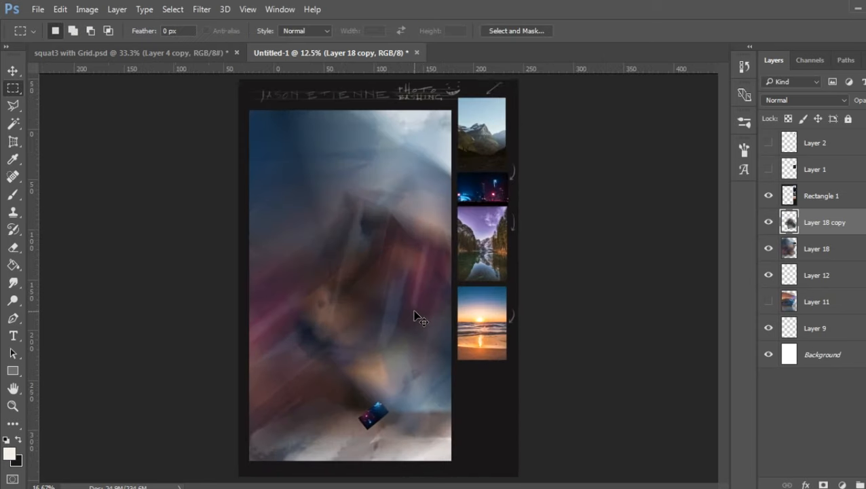
pyautogui.hotkey('ctrl', '+')
# - Shift the colours of the rotated copy with Hue/Saturation, using hue -95 and saturation +20
pyautogui.hotkey('ctrl', 'u')
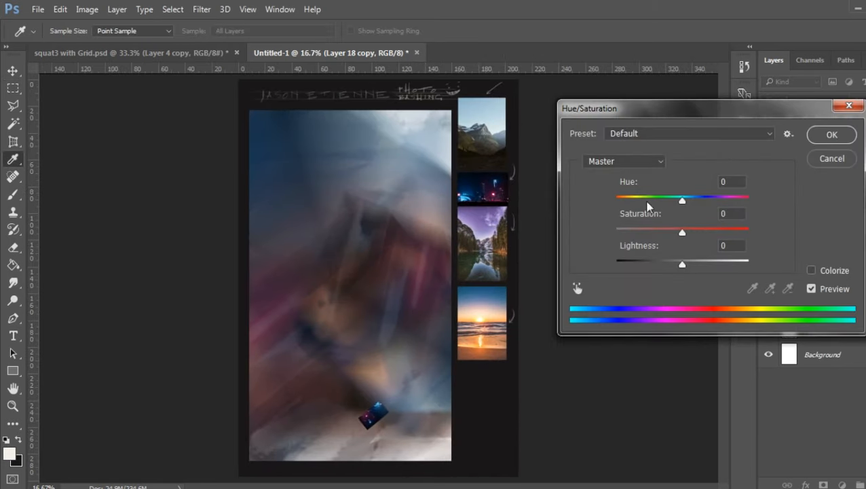
pyautogui.moveTo(682, 200); pyautogui.dragTo(639, 202)
pyautogui.moveTo(682, 231); pyautogui.dragTo(697, 235)
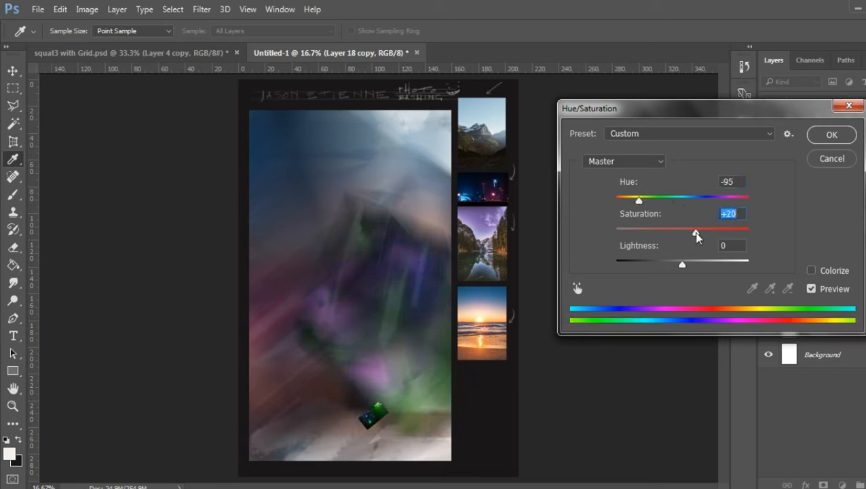
pyautogui.click(831, 134)
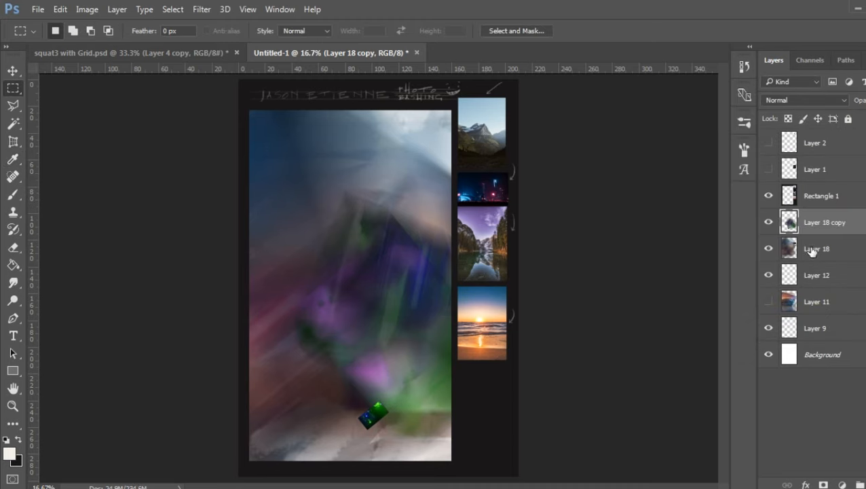
# - Compare the composition with and without Layer 18 and Layer 18 copy by toggling each layer's visibility
pyautogui.click(807, 252)
pyautogui.click(768, 248)
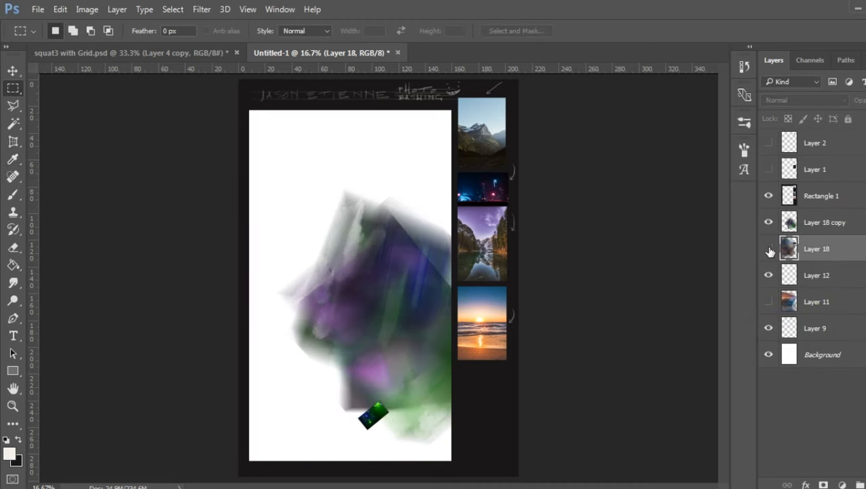
pyautogui.click(768, 249)
pyautogui.click(770, 223)
pyautogui.click(768, 223)
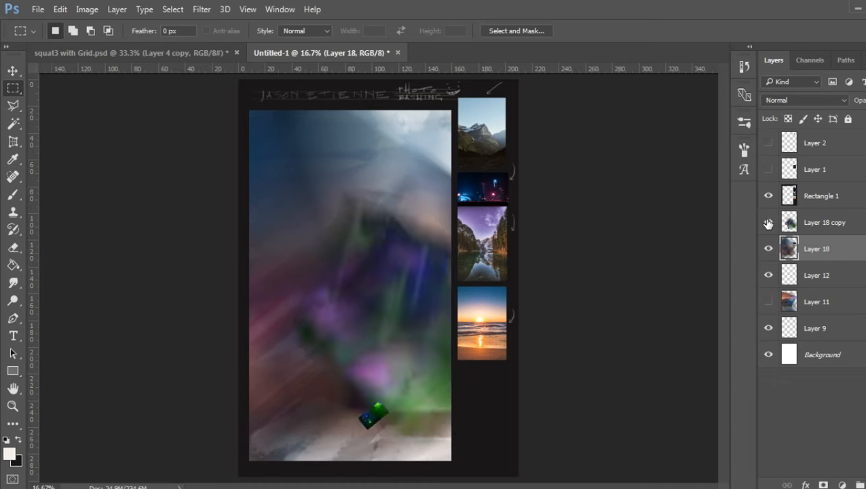
pyautogui.click(814, 230)
pyautogui.click(768, 249)
pyautogui.click(768, 249)
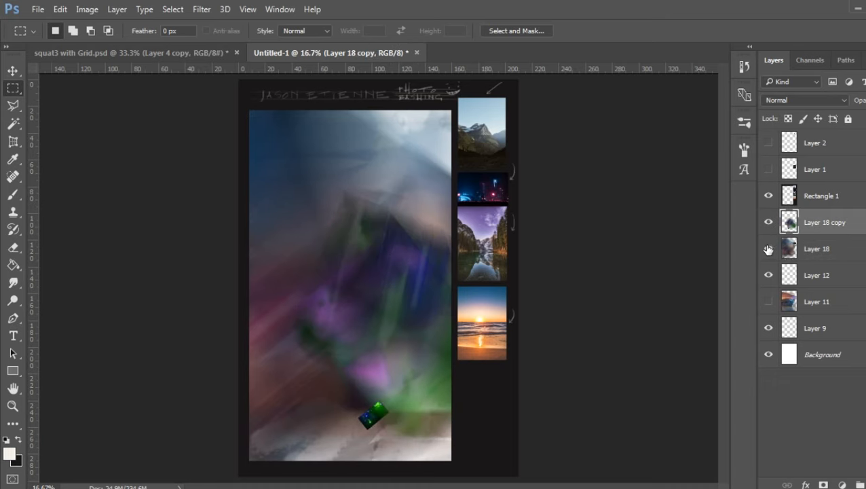
pyautogui.click(768, 222)
pyautogui.click(768, 222)
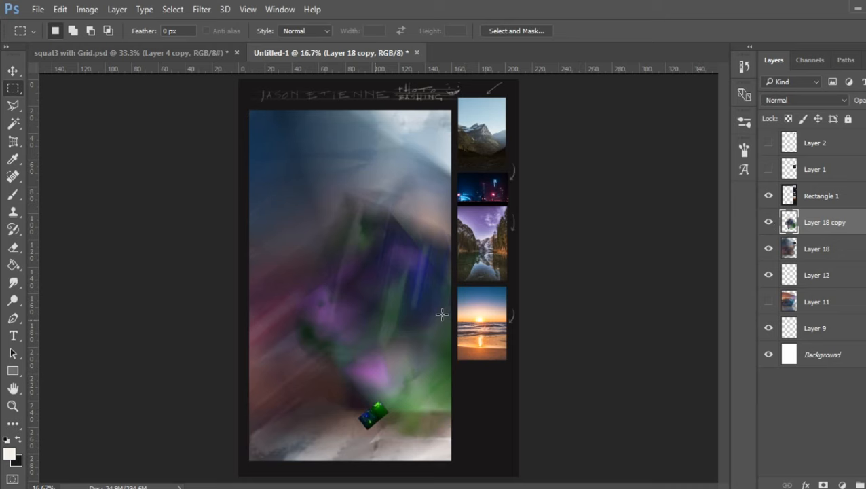
# - Smudge away the small sharp neon photo remnant near the bottom using a 133 px Smudge brush at 79% strength
pyautogui.click(13, 283)
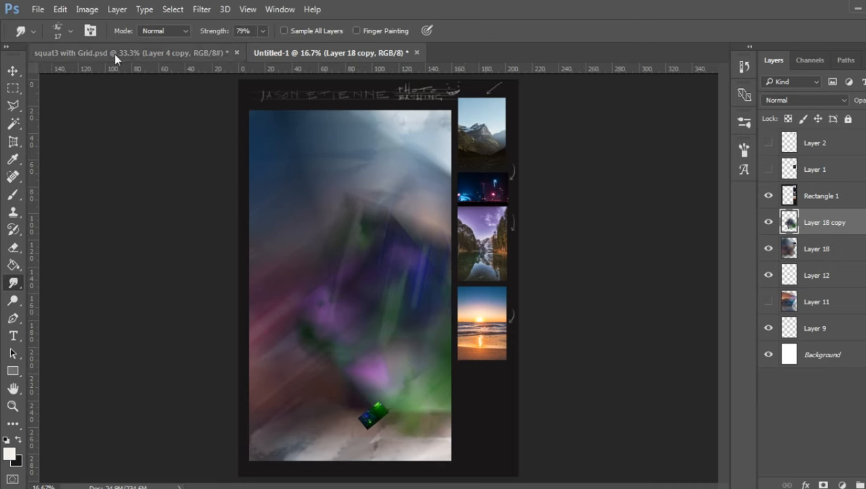
pyautogui.rightClick(403, 365)
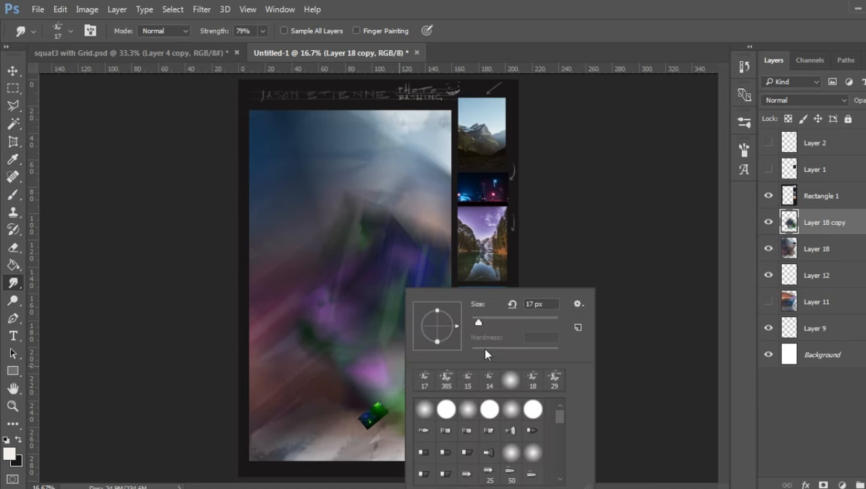
pyautogui.moveTo(489, 319); pyautogui.dragTo(521, 320)
pyautogui.moveTo(361, 396)
pyautogui.mouseDown()
pyautogui.moveTo(378, 412)
pyautogui.moveTo(374, 421)
pyautogui.moveTo(380, 388)
pyautogui.mouseUp()
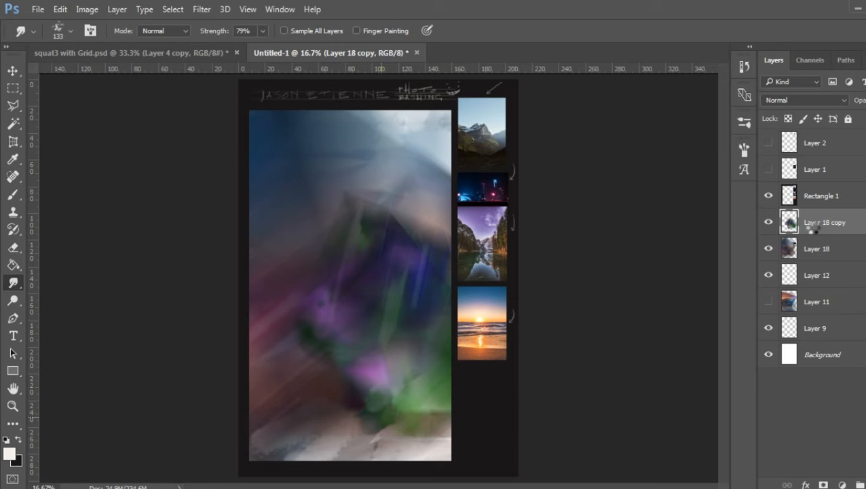
# - Merge Layer 18 copy with Layer 18 and duplicate the resulting layer
pyautogui.keyDown('ctrl'); pyautogui.click(839, 255); pyautogui.keyUp('ctrl')
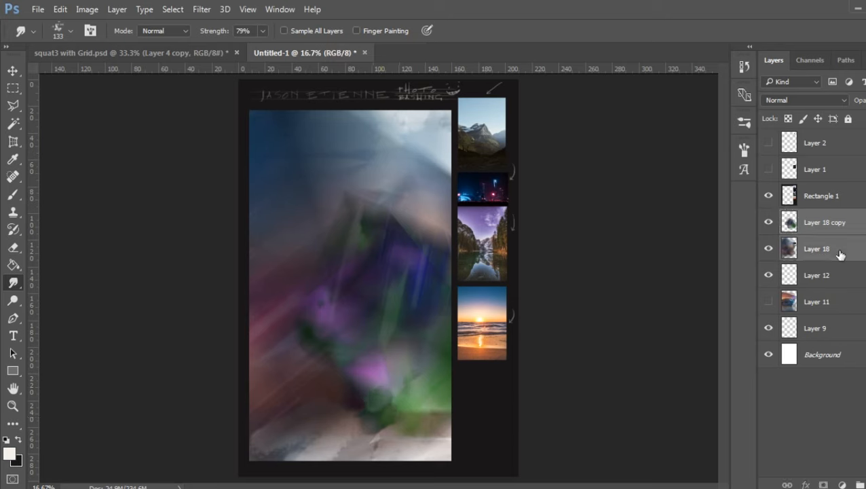
pyautogui.hotkey('ctrl', 'e')
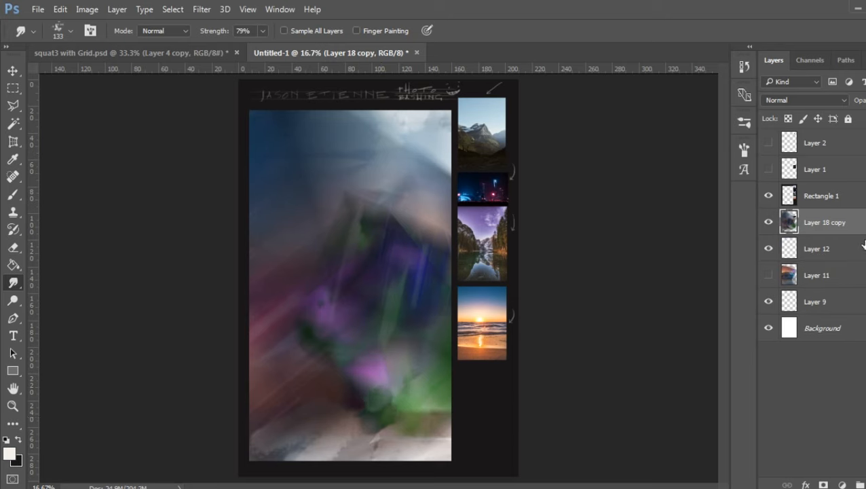
pyautogui.moveTo(828, 231); pyautogui.dragTo(842, 485)
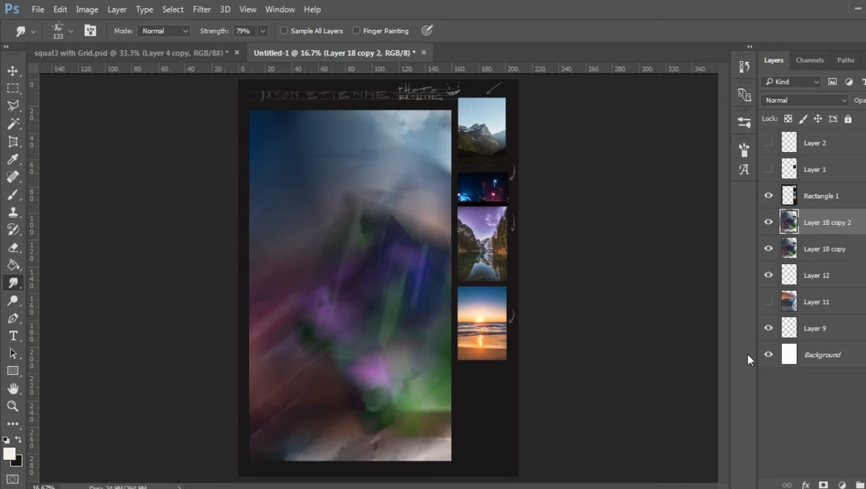
# - Scale Layer 18 copy 2 to 53.14%, rotate it to about 36.5° and place it over the composition's upper-left area
pyautogui.hotkey('ctrl', 't')
pyautogui.moveTo(580, 227)
pyautogui.mouseDown()
pyautogui.moveTo(335, 200)
pyautogui.moveTo(258, 235)
pyautogui.mouseUp()
pyautogui.moveTo(668, 237); pyautogui.dragTo(392, 160)
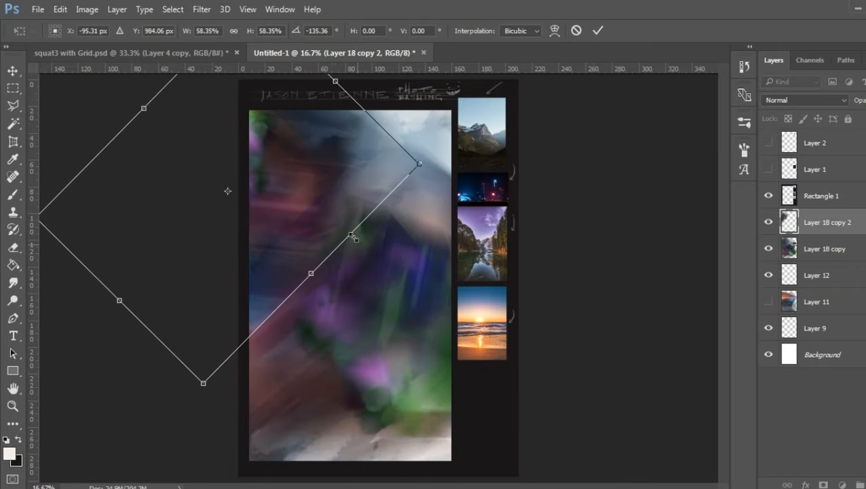
pyautogui.moveTo(213, 373)
pyautogui.mouseDown()
pyautogui.moveTo(271, 326)
pyautogui.moveTo(361, 277)
pyautogui.moveTo(321, 199)
pyautogui.moveTo(192, 194)
pyautogui.moveTo(242, 193)
pyautogui.moveTo(170, 207)
pyautogui.mouseUp()
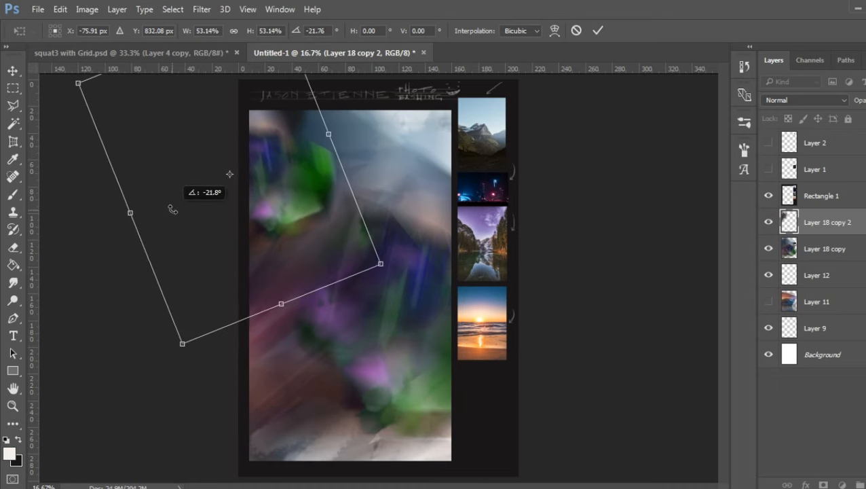
pyautogui.moveTo(300, 178); pyautogui.dragTo(322, 167)
pyautogui.moveTo(413, 186); pyautogui.dragTo(296, 273)
pyautogui.moveTo(300, 201); pyautogui.dragTo(309, 196)
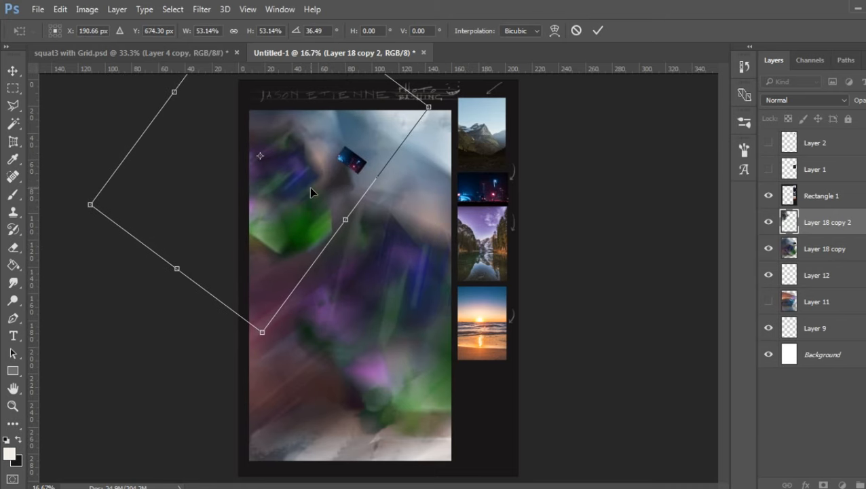
pyautogui.press('Return')
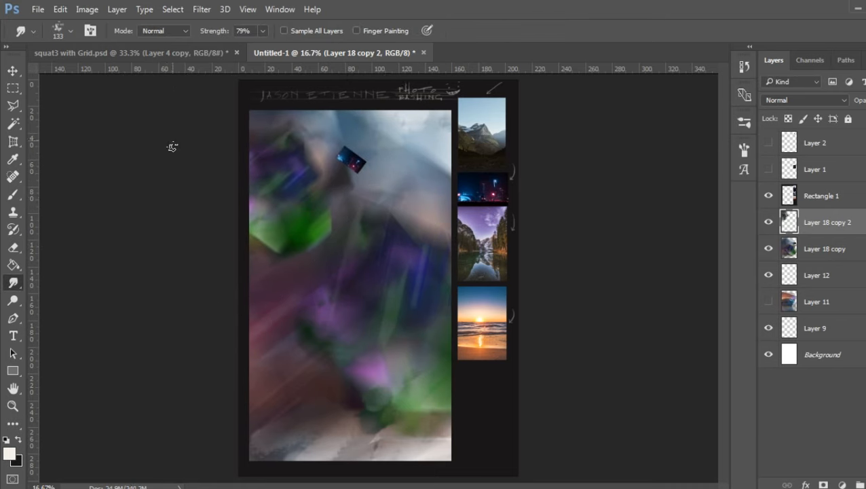
pyautogui.click(201, 9)
pyautogui.moveTo(212, 171)
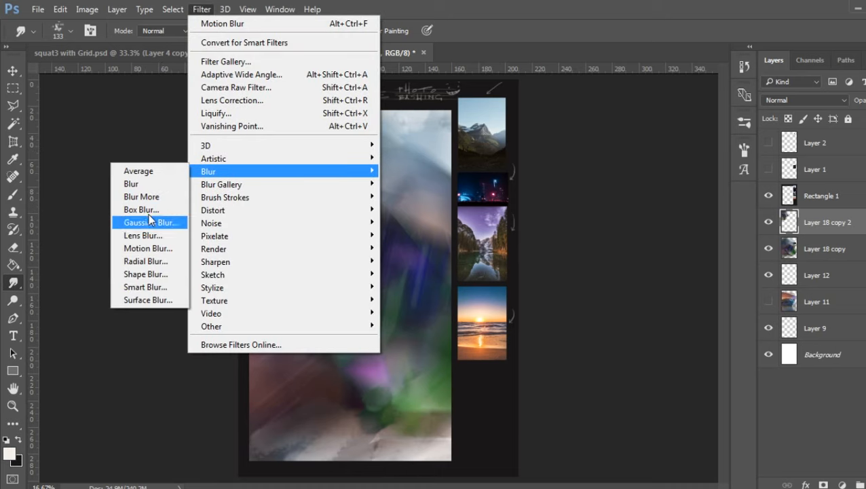
pyautogui.click(150, 223)
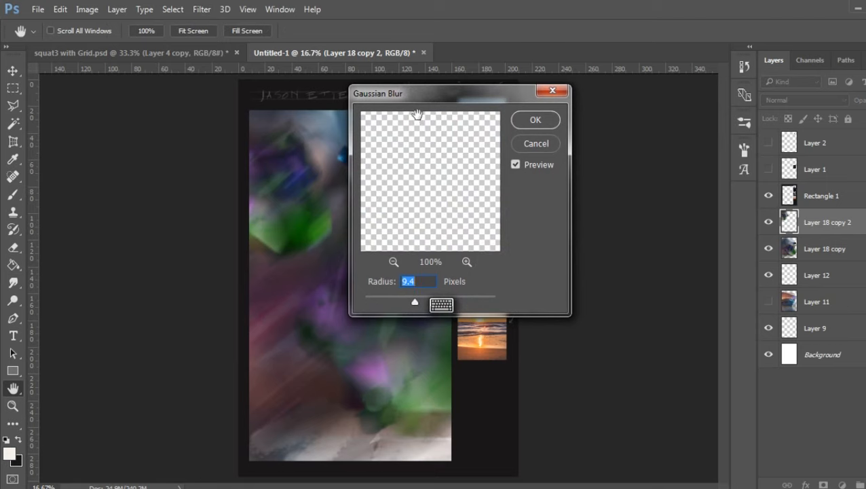
pyautogui.moveTo(410, 94); pyautogui.dragTo(538, 107)
pyautogui.moveTo(543, 317); pyautogui.dragTo(559, 319)
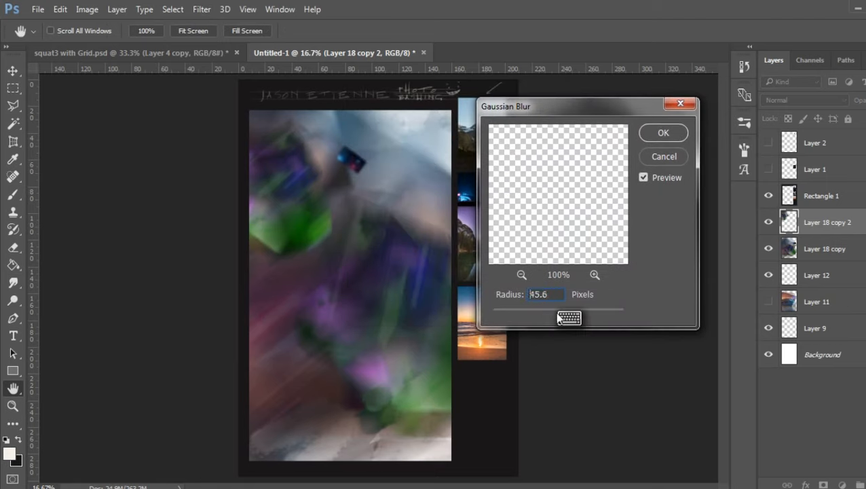
pyautogui.click(661, 158)
# - Apply a stronger Radial Blur to Layer 18 copy 2 using the Spin method and Good quality
pyautogui.click(172, 10)
pyautogui.moveTo(138, 11)
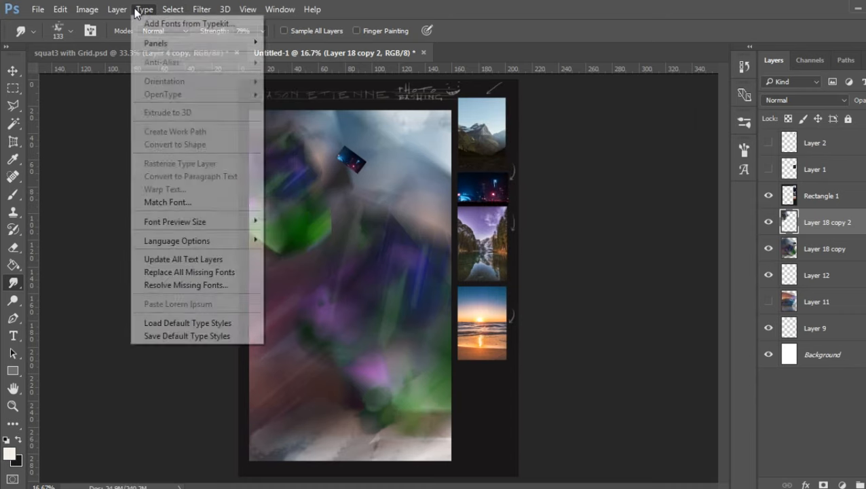
pyautogui.click(362, 9)
pyautogui.click(211, 9)
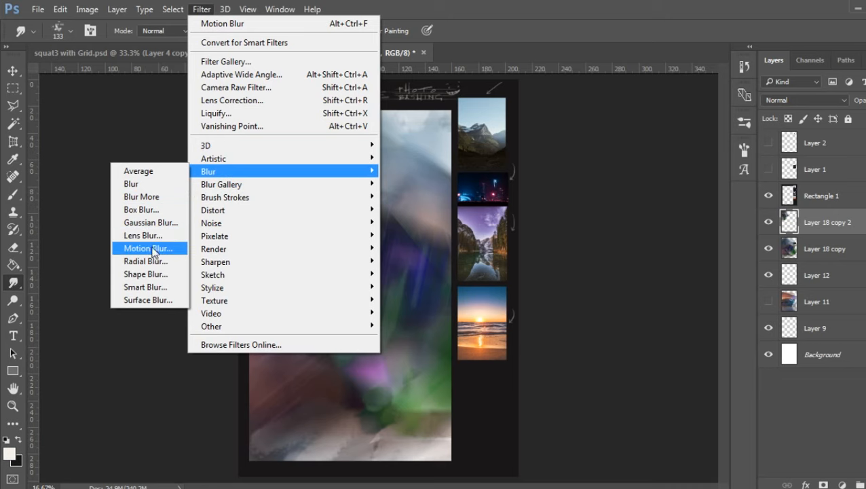
pyautogui.click(149, 263)
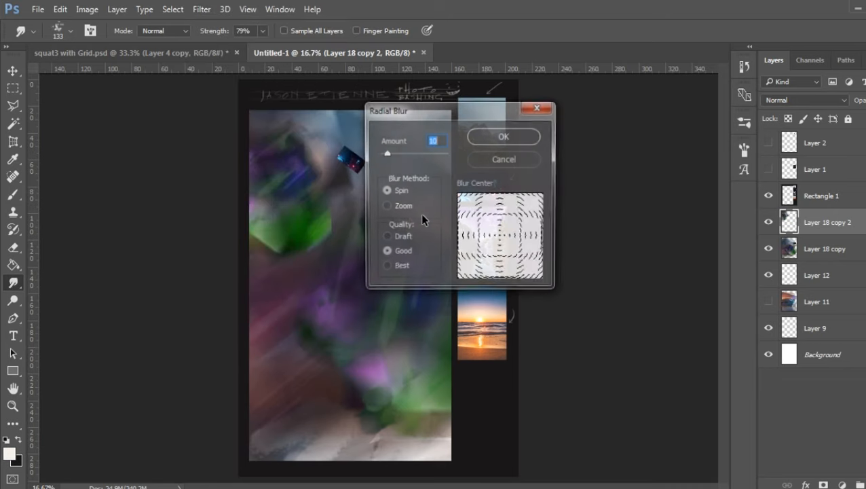
pyautogui.press('Up')
pyautogui.press('Up')
pyautogui.press('Up')
pyautogui.press('Up')
pyautogui.press('Up')
pyautogui.press('Up')
pyautogui.press('Up')
pyautogui.press('Up')
pyautogui.press('Up')
pyautogui.click(501, 136)
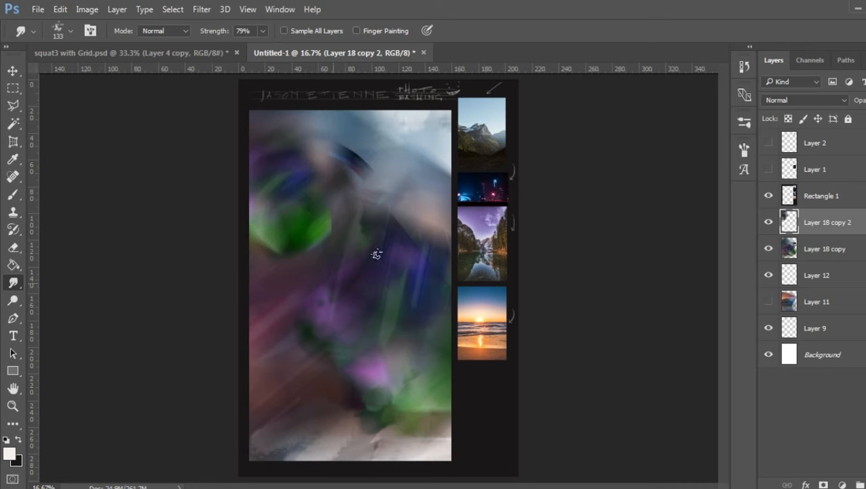
# - Copy the neon city photo from the Rectangle 1 layer onto its own new layer
pyautogui.click(823, 196)
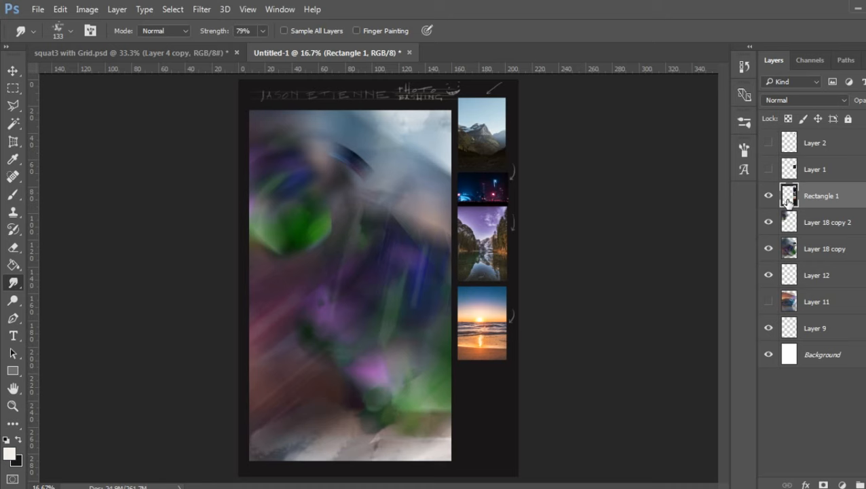
pyautogui.click(13, 89)
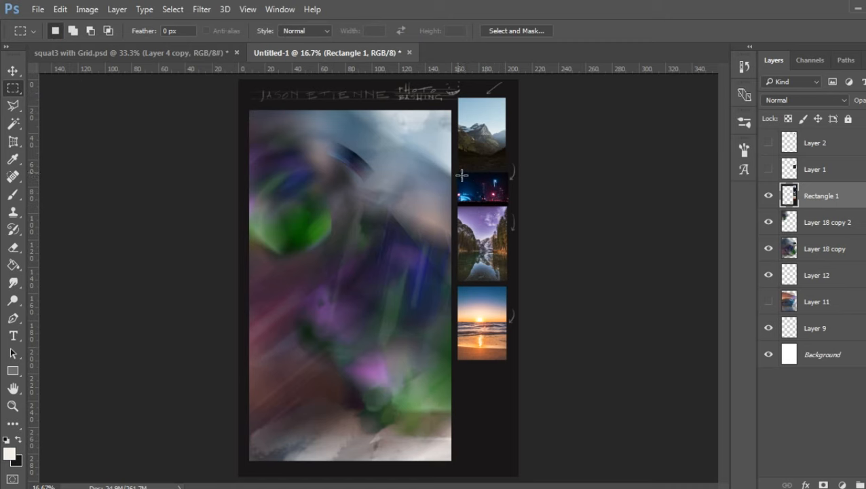
pyautogui.moveTo(458, 173); pyautogui.dragTo(507, 203)
pyautogui.hotkey('ctrl', 'j')
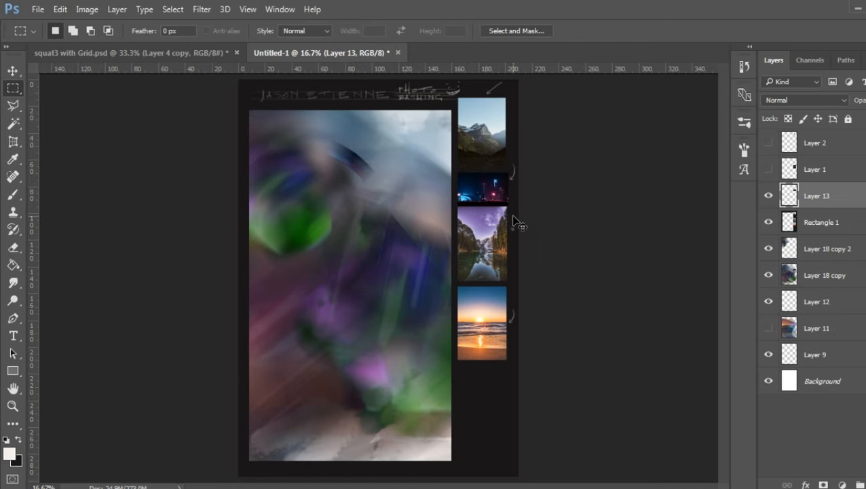
# - Enlarge the copied city photo to about 623%, rotate it to a steep tilt and position it across the composition
pyautogui.hotkey('ctrl', 't')
pyautogui.moveTo(497, 190); pyautogui.dragTo(607, 425)
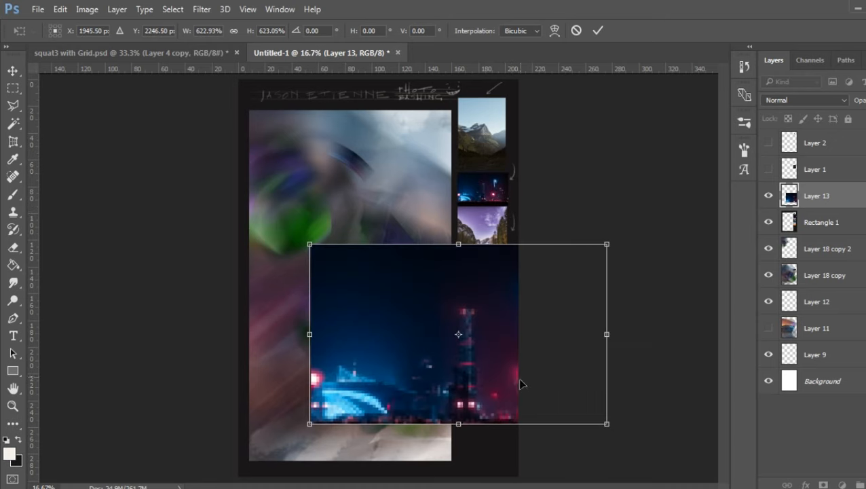
pyautogui.moveTo(522, 382); pyautogui.dragTo(393, 298)
pyautogui.moveTo(481, 287); pyautogui.dragTo(317, 241)
pyautogui.press('Return')
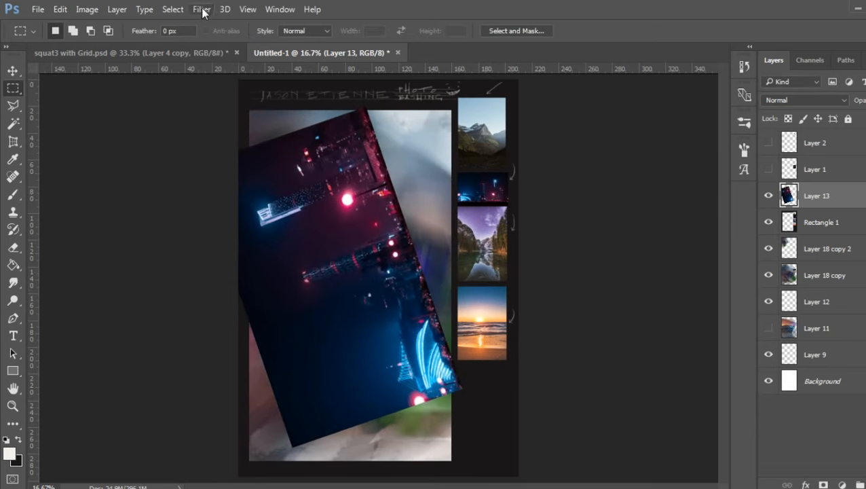
# - Apply the same Radial Blur to the city photo layer and rotate the layer by -104.54°
pyautogui.click(202, 9)
pyautogui.click(224, 26)
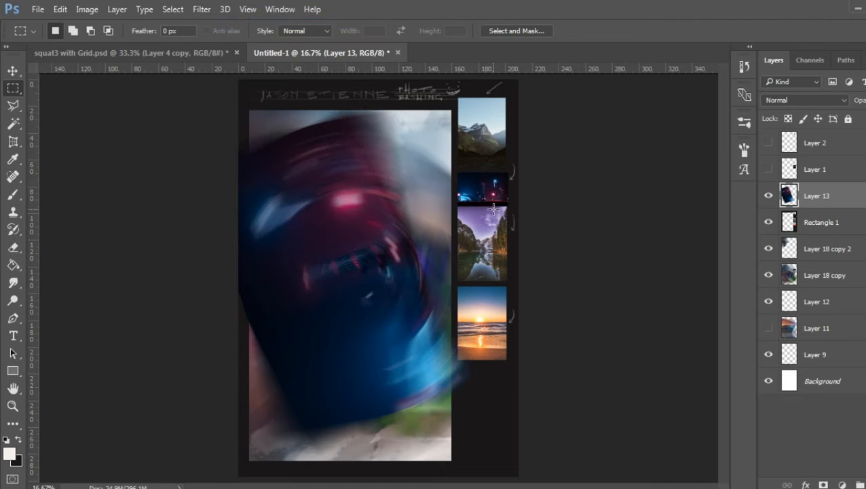
pyautogui.hotkey('ctrl', 't')
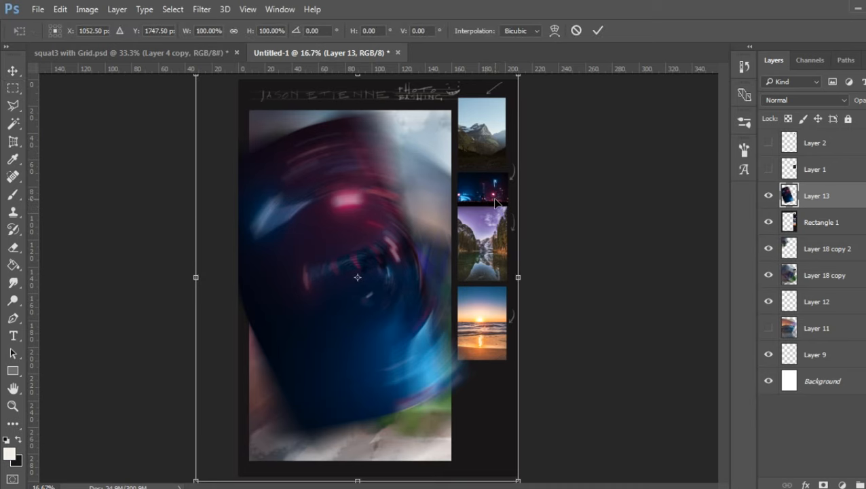
pyautogui.moveTo(518, 224); pyautogui.dragTo(332, 207)
pyautogui.press('Return')
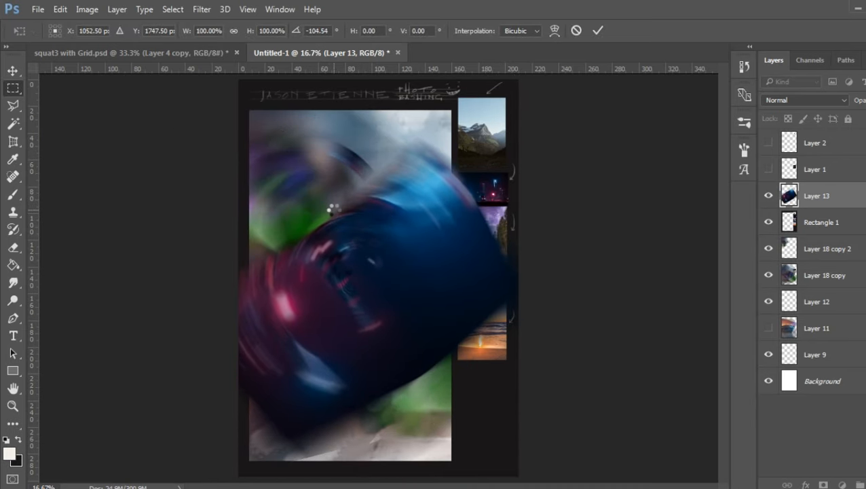
# - Repeat the Radial Blur on the rotated city photo layer
pyautogui.press('m')
pyautogui.click(202, 9)
pyautogui.click(204, 22)
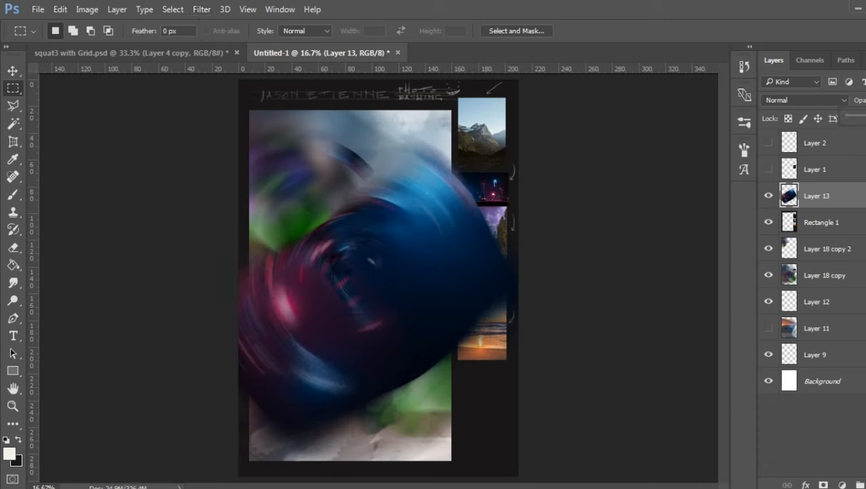
# - Lower the opacity of Layer 13 and move it down over the lower half of the composition
pyautogui.moveTo(865, 117); pyautogui.dragTo(865, 117)
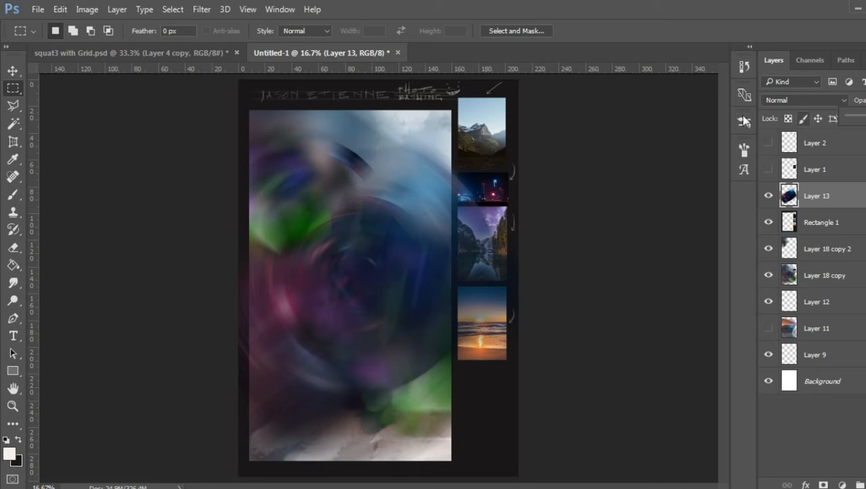
pyautogui.click(11, 71)
pyautogui.moveTo(335, 254); pyautogui.dragTo(349, 353)
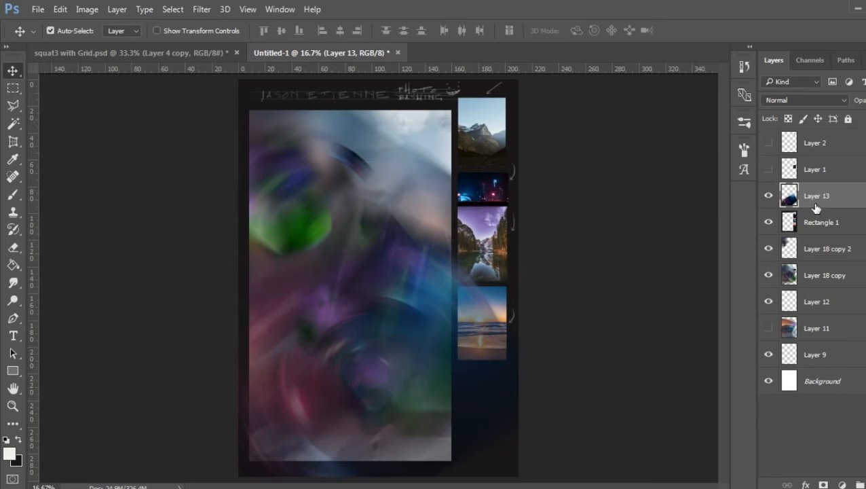
# - Copy the beach sunset photo from the Rectangle 1 layer onto its own new layer
pyautogui.click(818, 222)
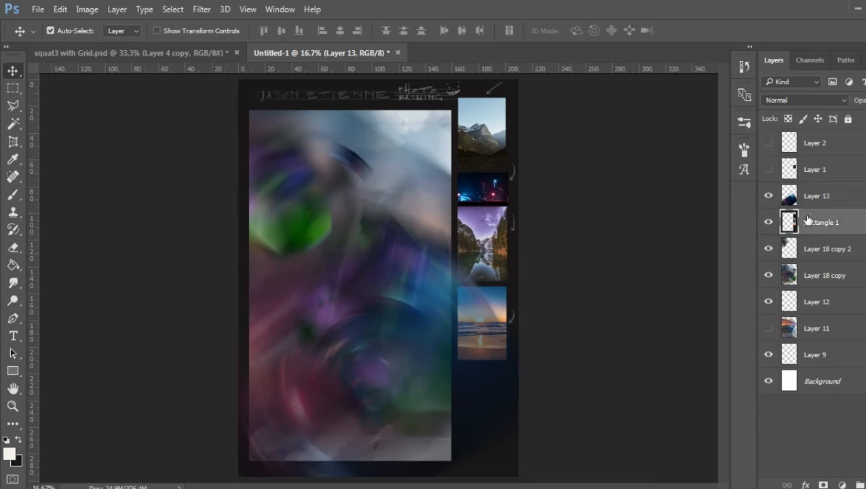
pyautogui.click(13, 88)
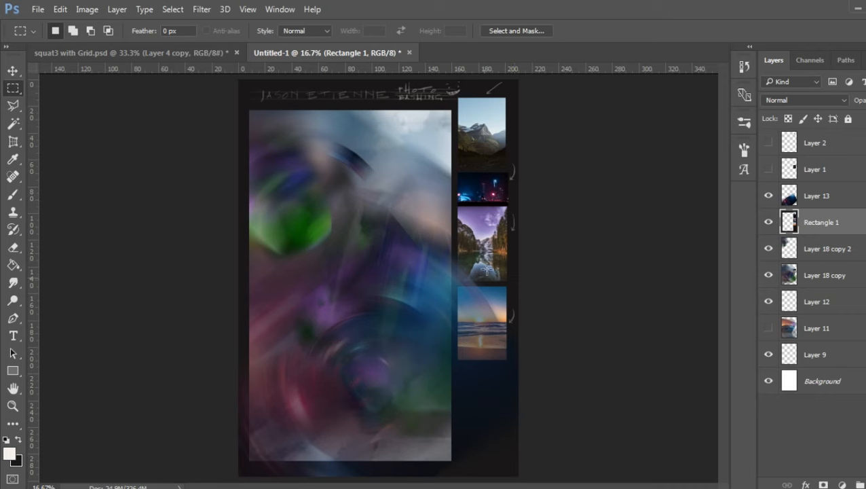
pyautogui.moveTo(460, 286); pyautogui.dragTo(506, 359)
pyautogui.hotkey('ctrl', 'j')
# - Enlarge the copied sunset photo, tilt it slightly clockwise and position it over the middle of the composition
pyautogui.hotkey('ctrl', 't')
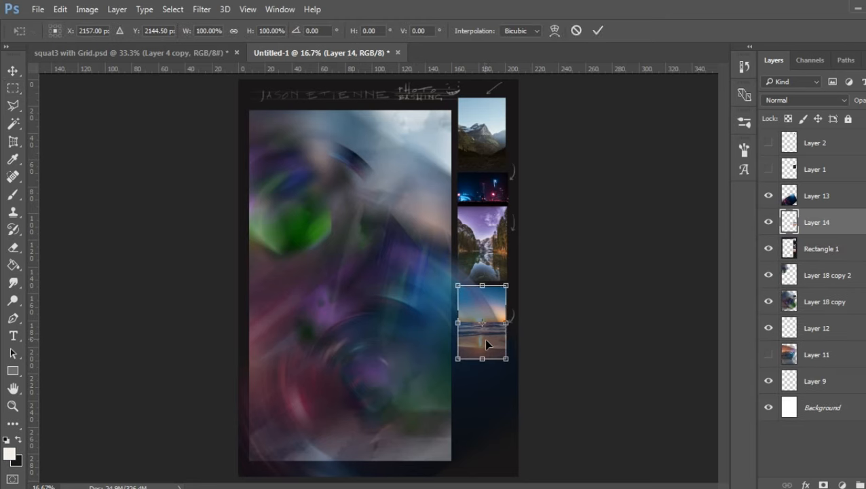
pyautogui.moveTo(534, 260); pyautogui.dragTo(452, 262)
pyautogui.moveTo(494, 315); pyautogui.dragTo(393, 233)
pyautogui.moveTo(443, 255); pyautogui.dragTo(574, 442)
pyautogui.moveTo(436, 343); pyautogui.dragTo(387, 284)
pyautogui.press('Return')
pyautogui.press('m')
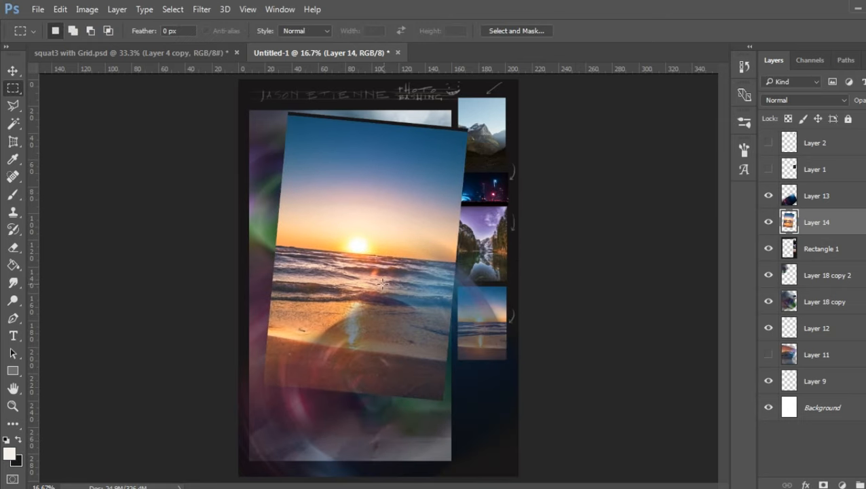
# - Apply a Motion Blur to the sunset layer with an angle of -80° and a distance of 443 pixels
pyautogui.click(201, 10)
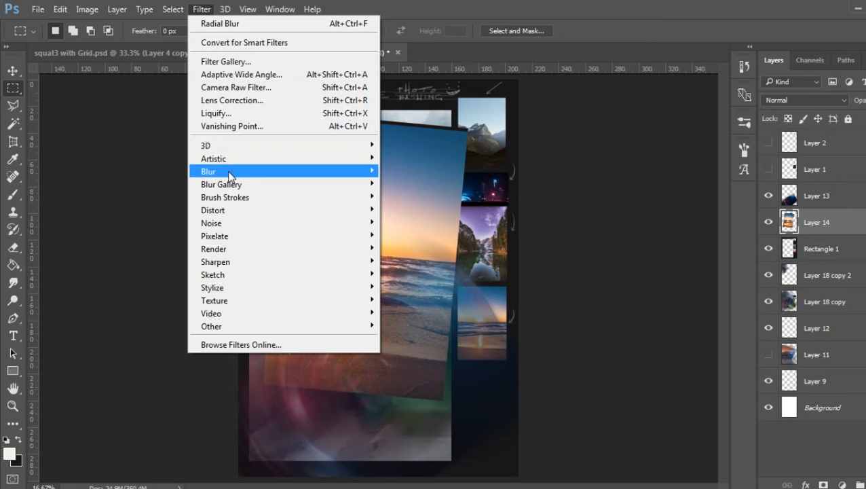
pyautogui.moveTo(222, 173)
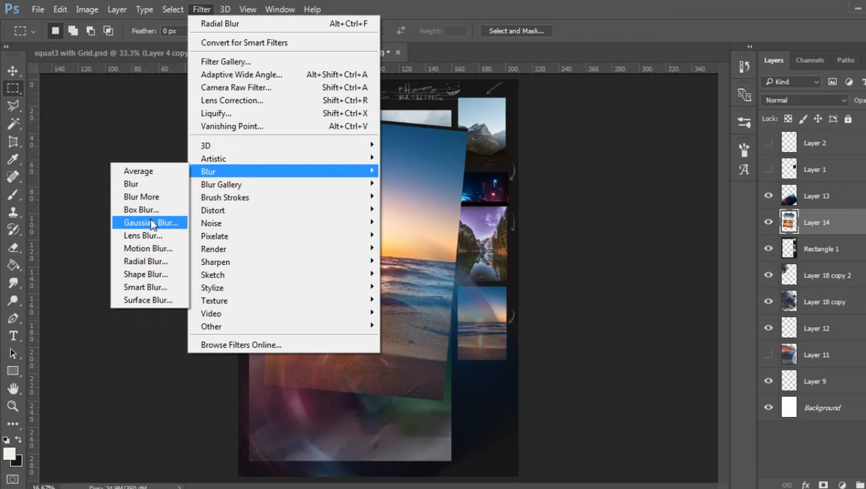
pyautogui.click(148, 248)
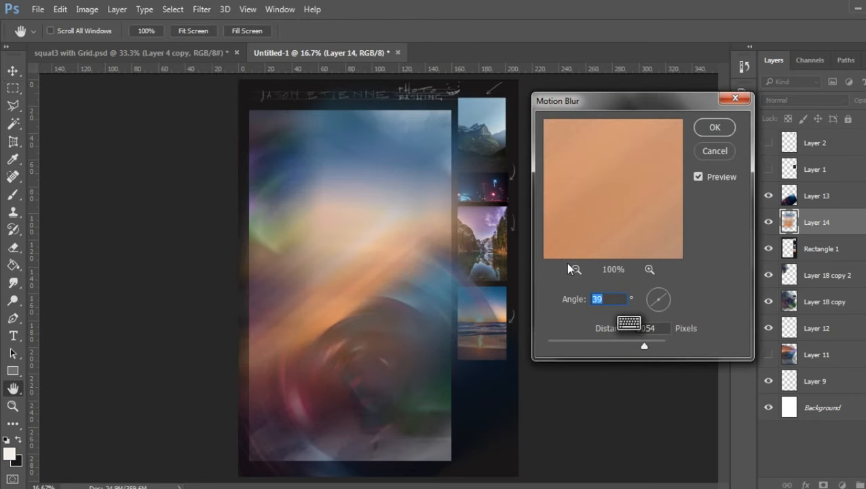
pyautogui.click(637, 346)
pyautogui.moveTo(630, 344); pyautogui.dragTo(622, 348)
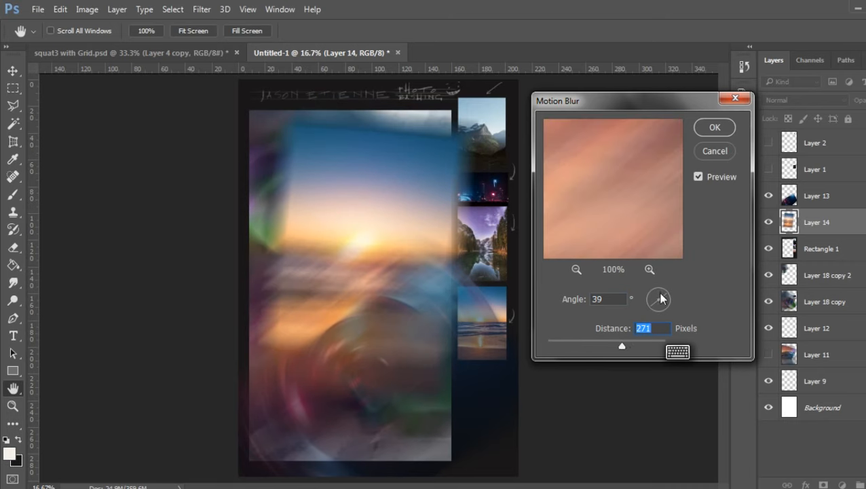
pyautogui.moveTo(660, 298)
pyautogui.mouseDown()
pyautogui.moveTo(663, 291)
pyautogui.moveTo(659, 308)
pyautogui.moveTo(650, 302)
pyautogui.moveTo(658, 293)
pyautogui.mouseUp()
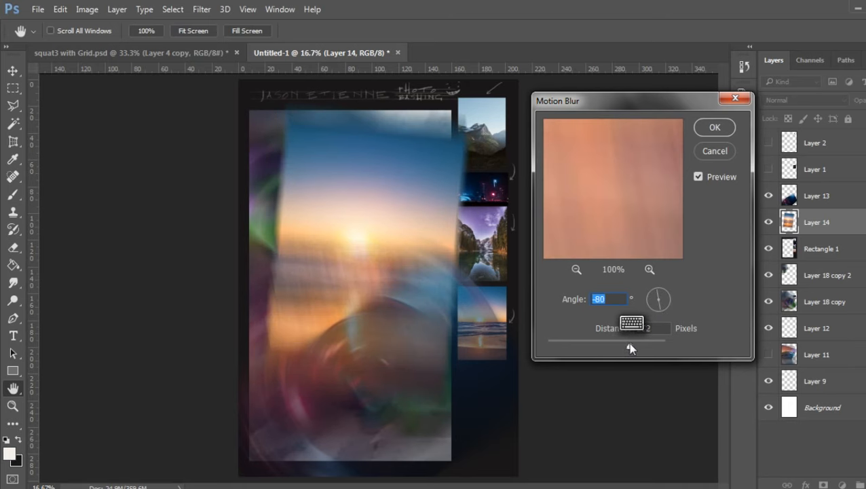
pyautogui.click(630, 344)
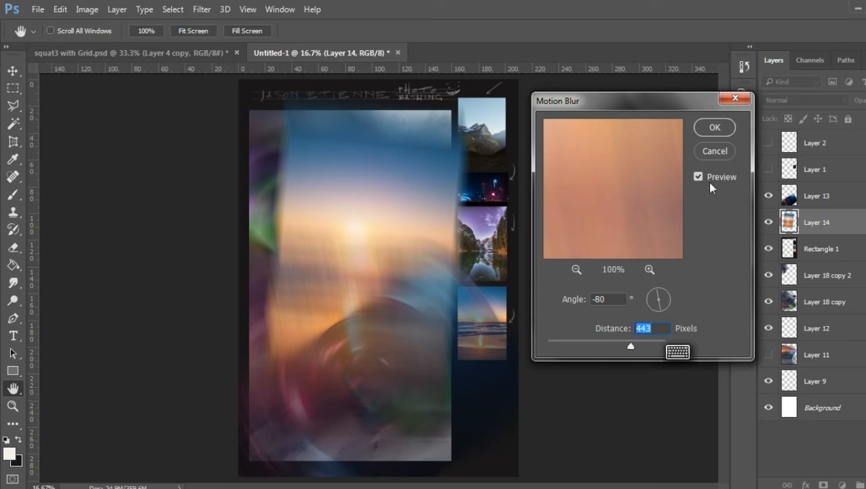
pyautogui.click(712, 128)
# - Raise the sunset layer's saturation to +28 with Hue/Saturation
pyautogui.hotkey('ctrl', 'u')
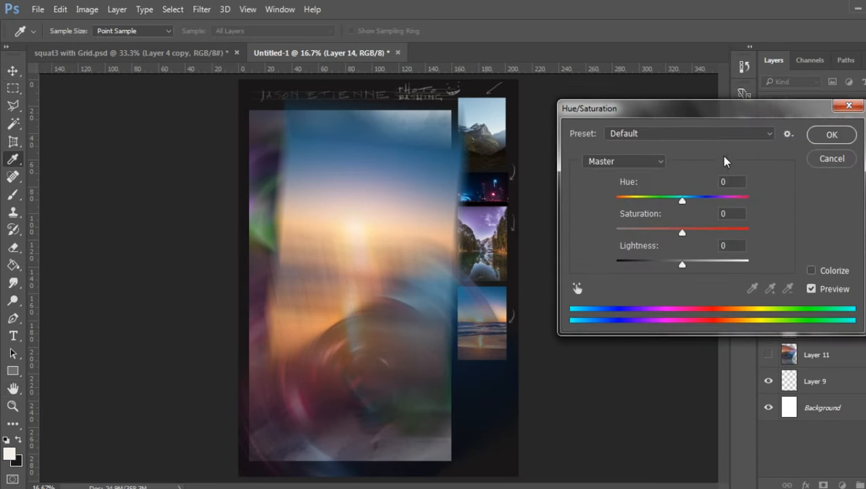
pyautogui.moveTo(682, 230)
pyautogui.mouseDown()
pyautogui.moveTo(708, 242)
pyautogui.moveTo(694, 221)
pyautogui.mouseUp()
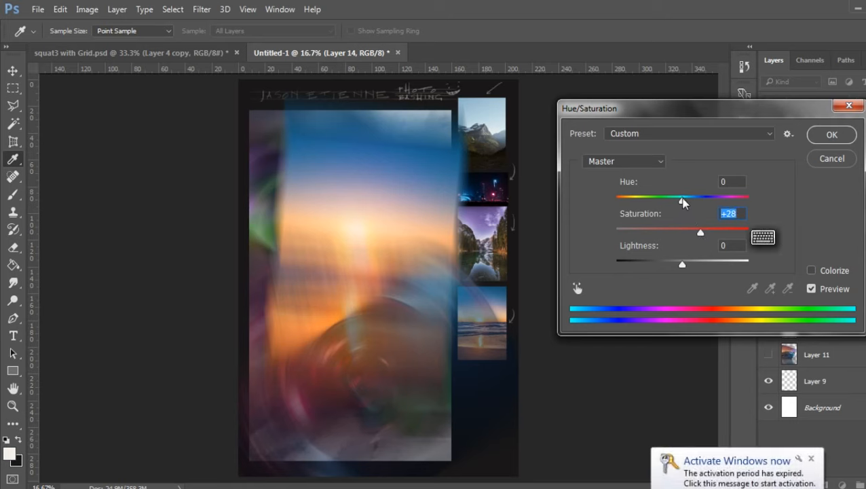
pyautogui.click(832, 135)
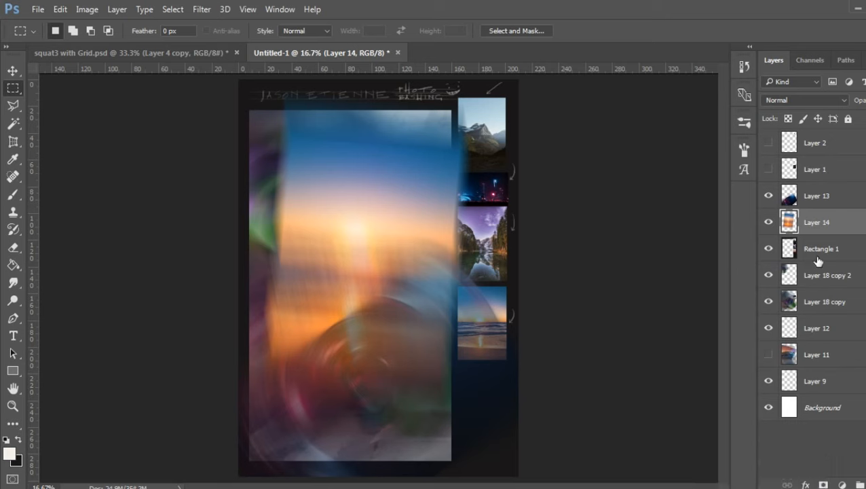
# - Move the Rectangle 1 frame layer above Layer 13 and make the sunset Layer 14 active
pyautogui.moveTo(819, 231)
pyautogui.mouseDown()
pyautogui.moveTo(827, 259)
pyautogui.moveTo(829, 217)
pyautogui.mouseUp()
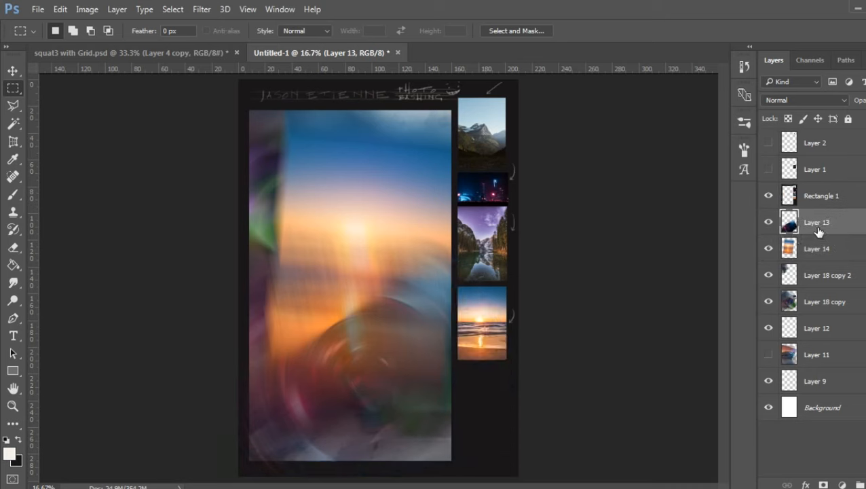
pyautogui.keyDown('shift'); pyautogui.click(831, 294); pyautogui.keyUp('shift')
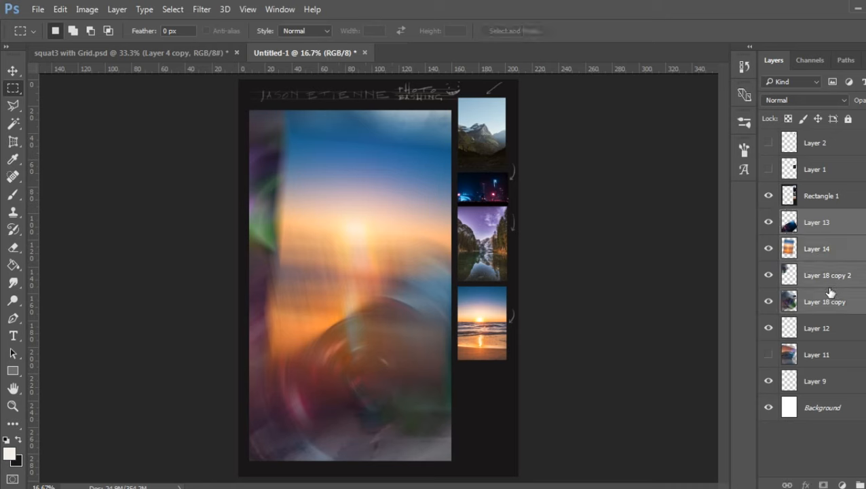
pyautogui.click(789, 249)
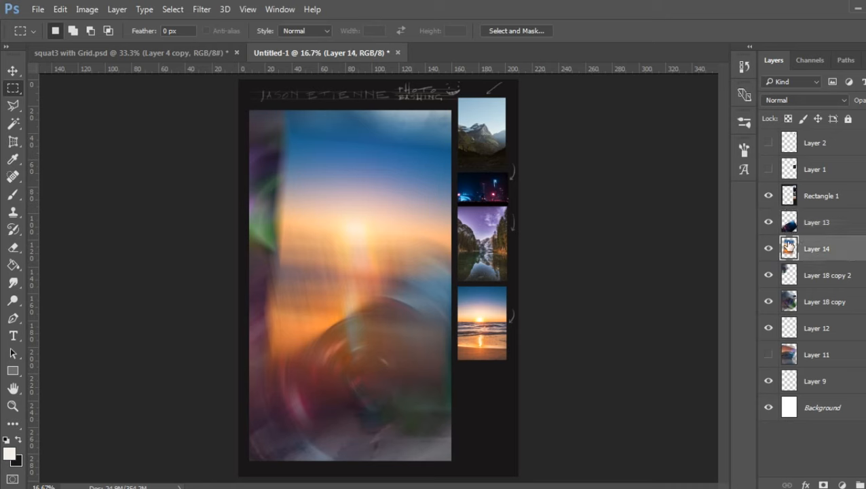
# - Erase scribbled strokes across the upper and middle parts of the sunset on Layer 14 with a textured eraser at 38% opacity
pyautogui.press('e')
pyautogui.moveTo(254, 228)
pyautogui.mouseDown()
pyautogui.moveTo(319, 207)
pyautogui.moveTo(302, 224)
pyautogui.mouseUp()
pyautogui.rightClick(327, 197)
pyautogui.moveTo(447, 230); pyautogui.dragTo(423, 231)
pyautogui.moveTo(285, 181)
pyautogui.mouseDown()
pyautogui.moveTo(291, 203)
pyautogui.moveTo(386, 187)
pyautogui.moveTo(326, 118)
pyautogui.moveTo(380, 114)
pyautogui.mouseUp()
pyautogui.moveTo(310, 261)
pyautogui.mouseDown()
pyautogui.moveTo(311, 282)
pyautogui.moveTo(334, 258)
pyautogui.mouseUp()
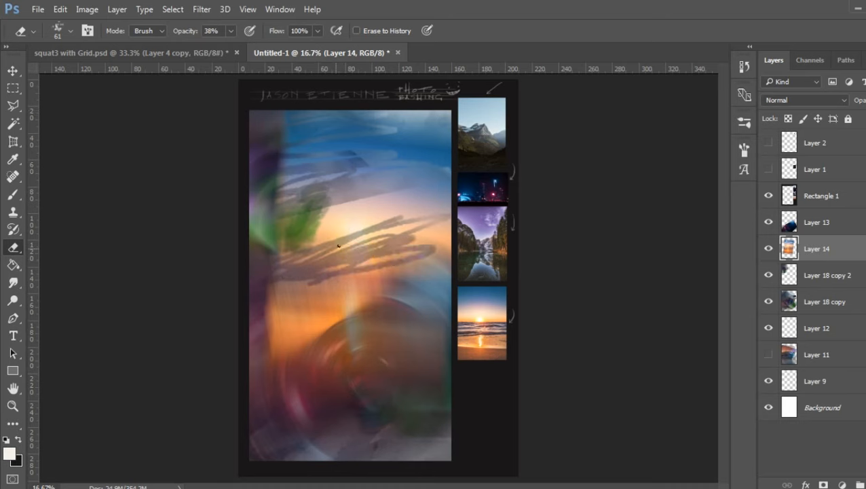
# - Enlarge the eraser to 464 px and erase broader patches through the middle of the sunset layer
pyautogui.rightClick(339, 250)
pyautogui.moveTo(434, 283); pyautogui.dragTo(471, 282)
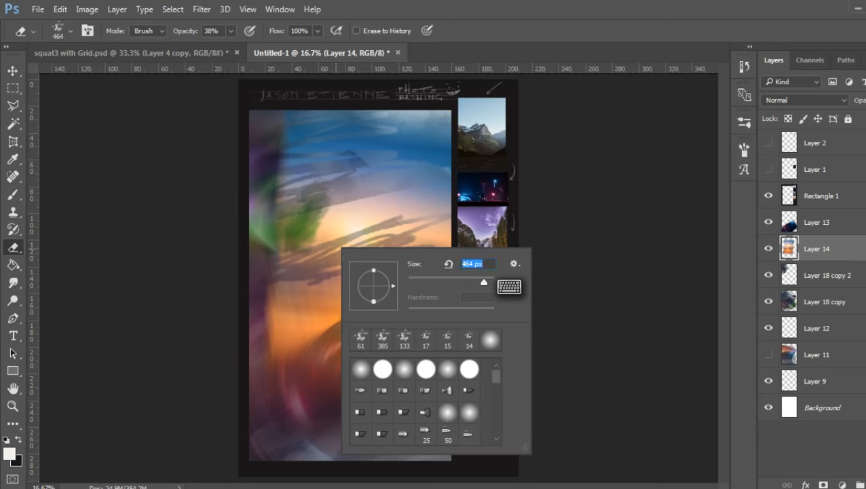
pyautogui.moveTo(297, 296)
pyautogui.mouseDown()
pyautogui.moveTo(313, 246)
pyautogui.moveTo(246, 238)
pyautogui.moveTo(247, 178)
pyautogui.moveTo(326, 171)
pyautogui.moveTo(421, 197)
pyautogui.moveTo(443, 255)
pyautogui.moveTo(406, 239)
pyautogui.mouseUp()
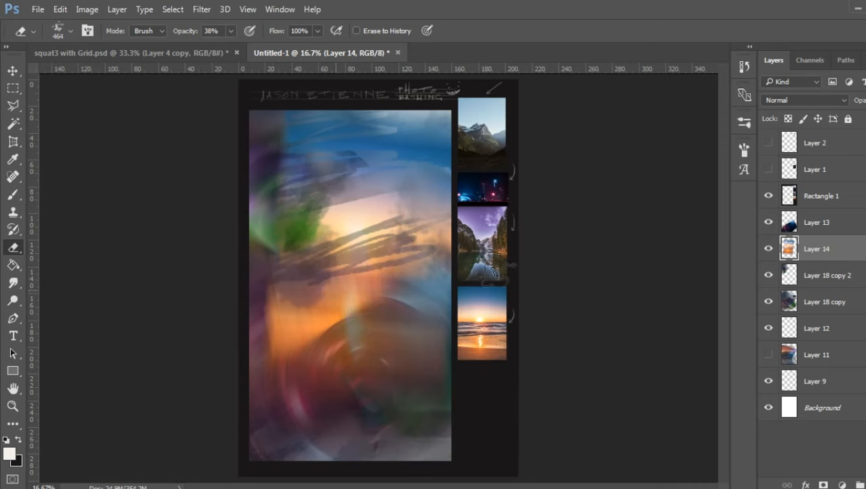
# - Merge Layer 13, Layer 14, Layer 18 copy 2 and Layer 18 copy into one layer
pyautogui.click(823, 201)
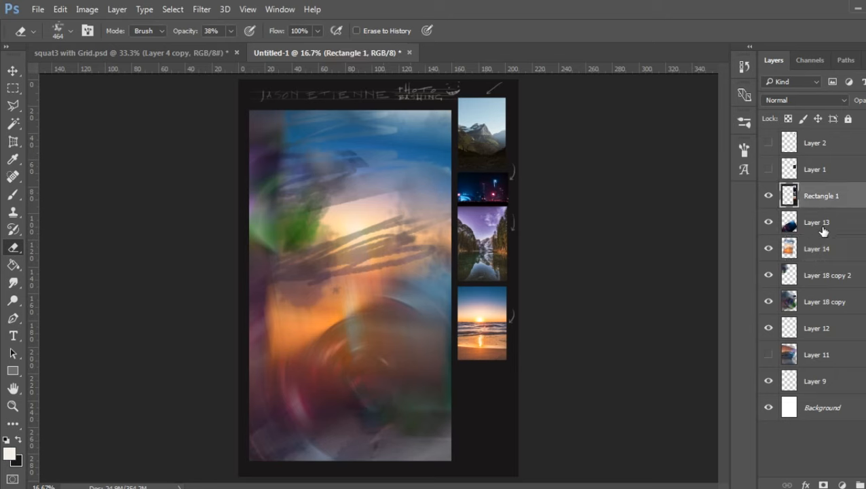
pyautogui.click(828, 237)
pyautogui.keyDown('shift'); pyautogui.click(822, 304); pyautogui.keyUp('shift')
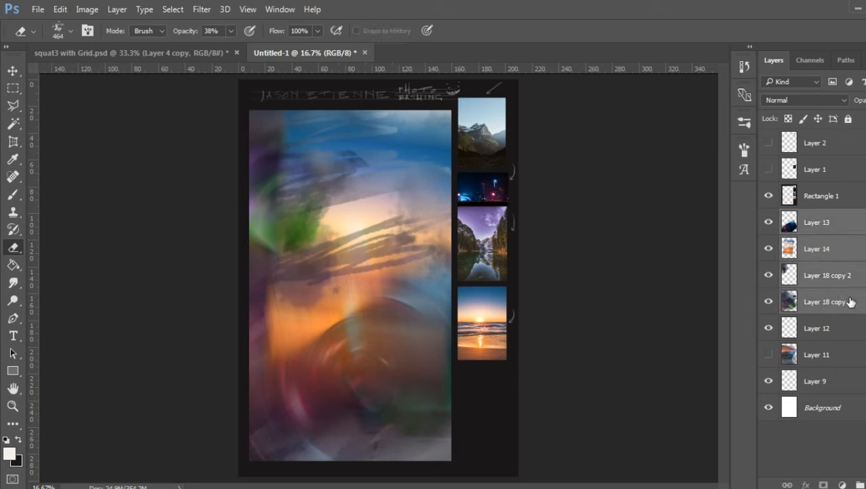
pyautogui.hotkey('ctrl', 'e')
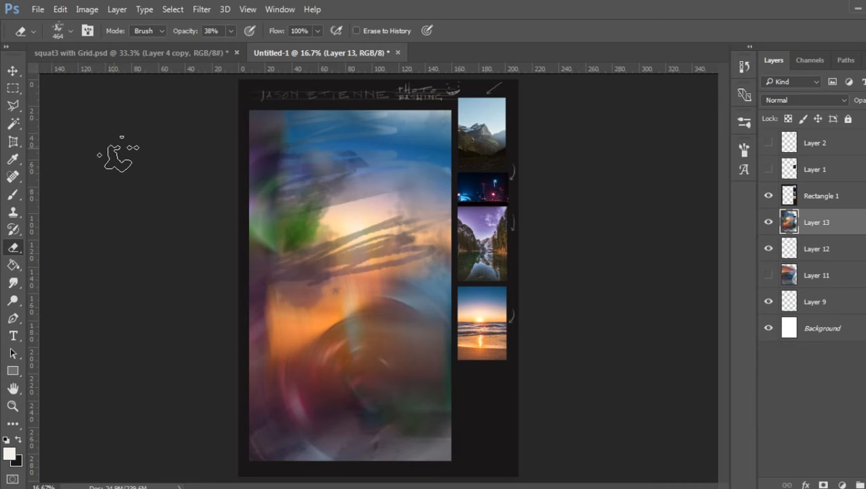
# - Select the framed artwork area with a rectangular marquee and draw a white-to-transparent linear gradient at 16% opacity from its upper-right corner
pyautogui.click(11, 89)
pyautogui.moveTo(246, 106); pyautogui.dragTo(459, 469)
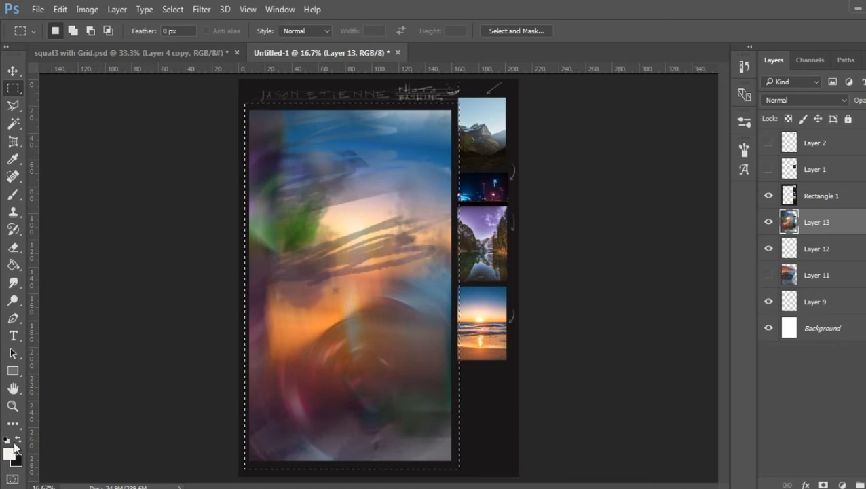
pyautogui.click(14, 268)
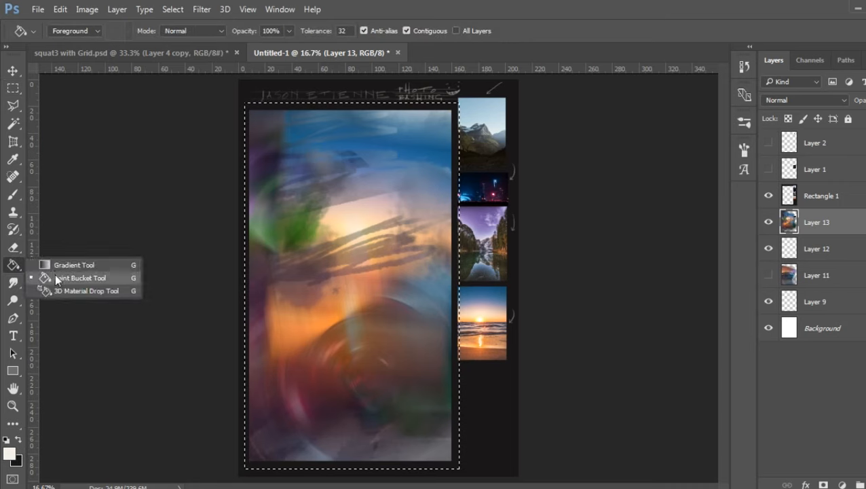
pyautogui.click(61, 265)
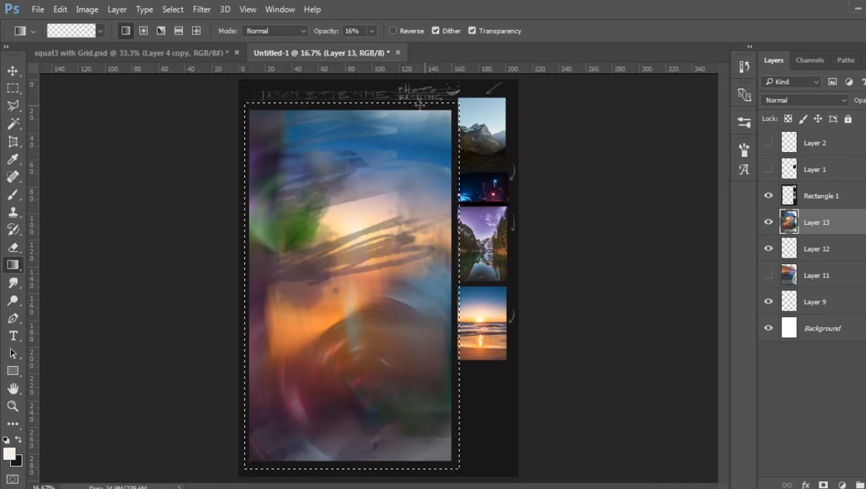
pyautogui.moveTo(466, 94); pyautogui.dragTo(441, 118)
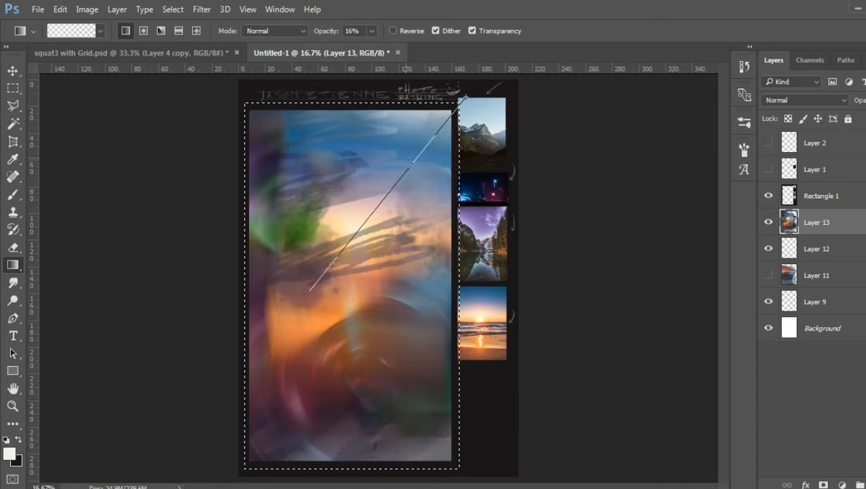
pyautogui.moveTo(334, 263); pyautogui.dragTo(310, 290)
# - Raise the gradient opacity to 70% and draw another white fade down from the artwork's upper-right area
pyautogui.click(372, 30)
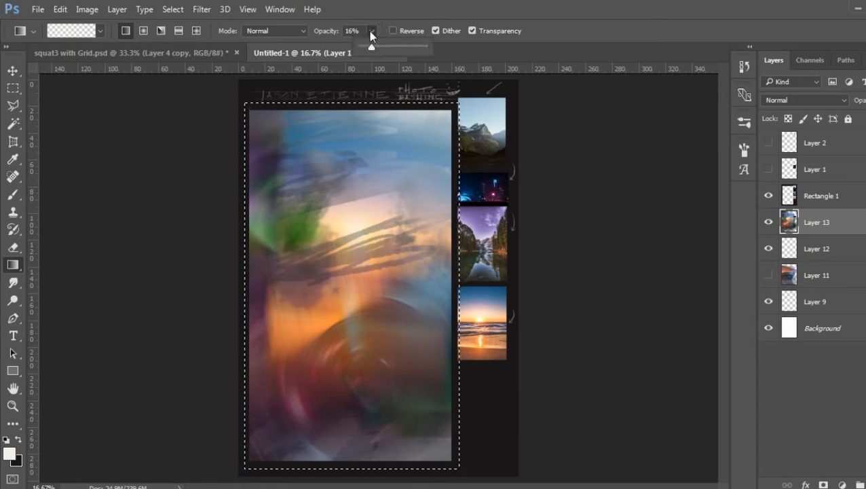
pyautogui.moveTo(399, 47); pyautogui.dragTo(406, 48)
pyautogui.moveTo(437, 102); pyautogui.dragTo(394, 238)
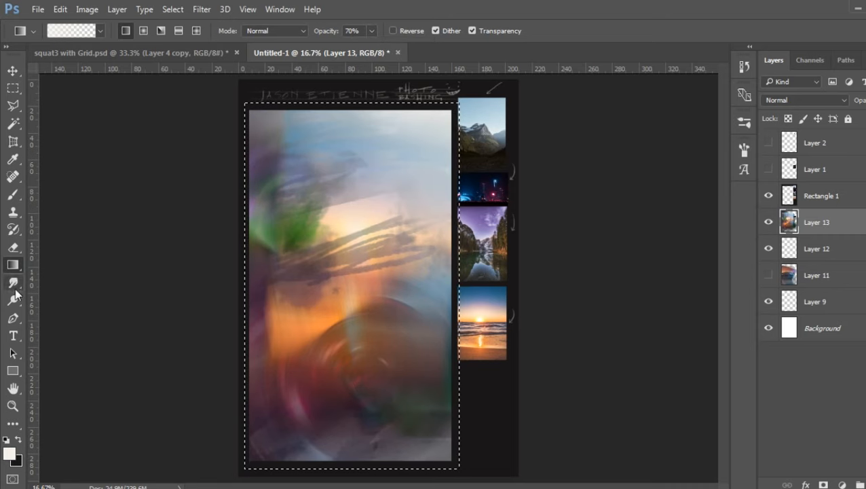
# - Swap the foreground to black, darken the artwork's lower-right corner with a 70% gradient, and deselect
pyautogui.click(19, 440)
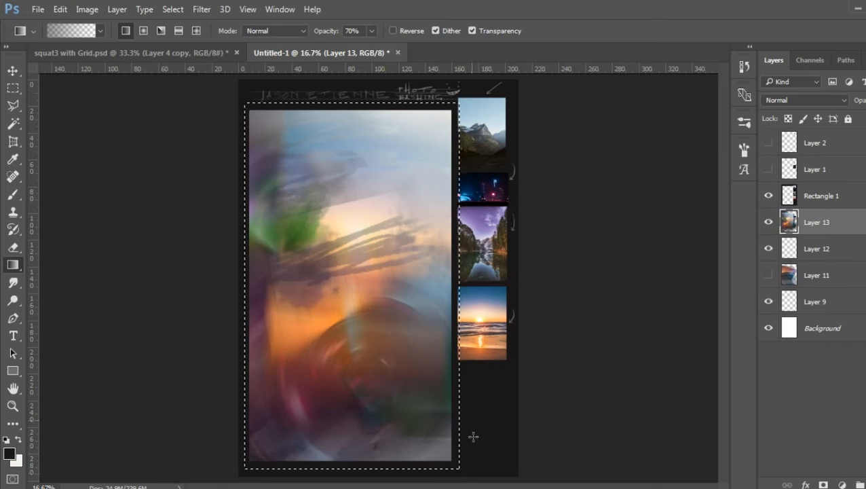
pyautogui.moveTo(473, 436); pyautogui.dragTo(328, 319)
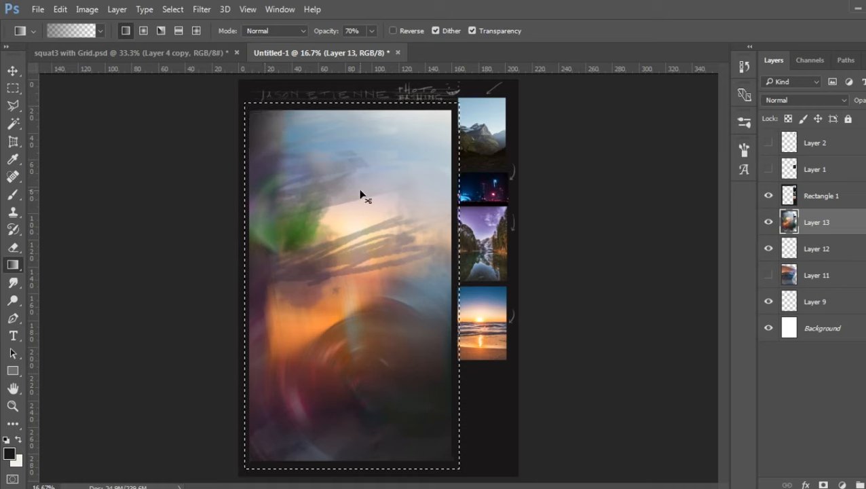
pyautogui.hotkey('ctrl', 'd')
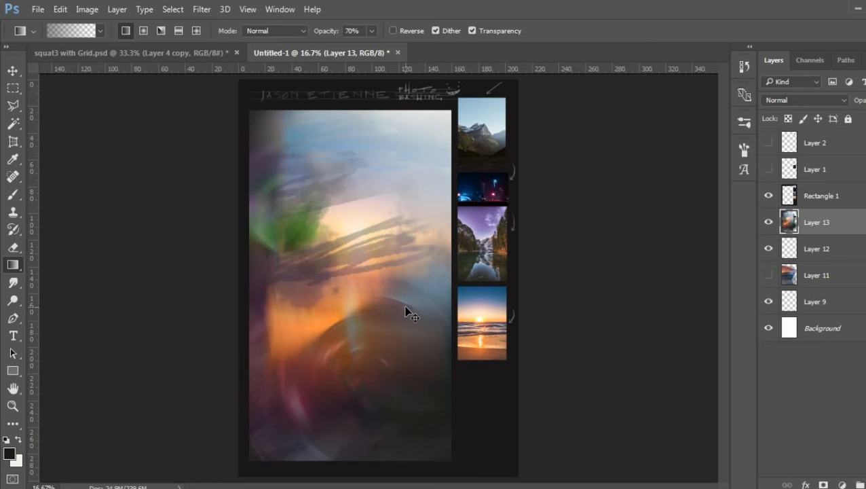
# - Free-transform the merged Layer 13 and try several orientations, turning it to about -61°
pyautogui.hotkey('ctrl', '-')
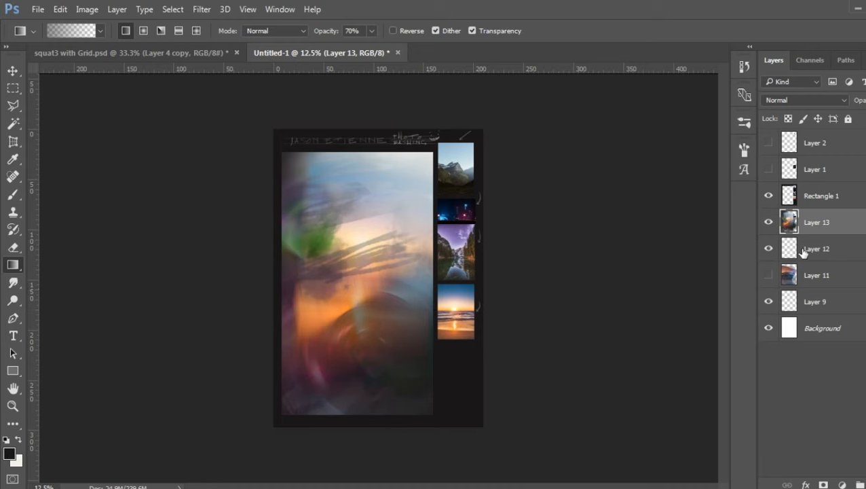
pyautogui.hotkey('ctrl', 't')
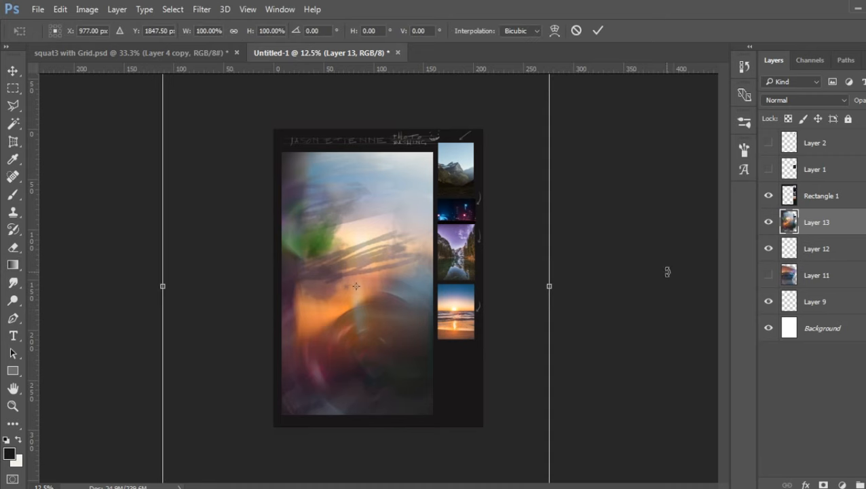
pyautogui.moveTo(668, 272); pyautogui.dragTo(267, 277)
pyautogui.moveTo(263, 282); pyautogui.dragTo(359, 298)
pyautogui.moveTo(615, 277); pyautogui.dragTo(341, 251)
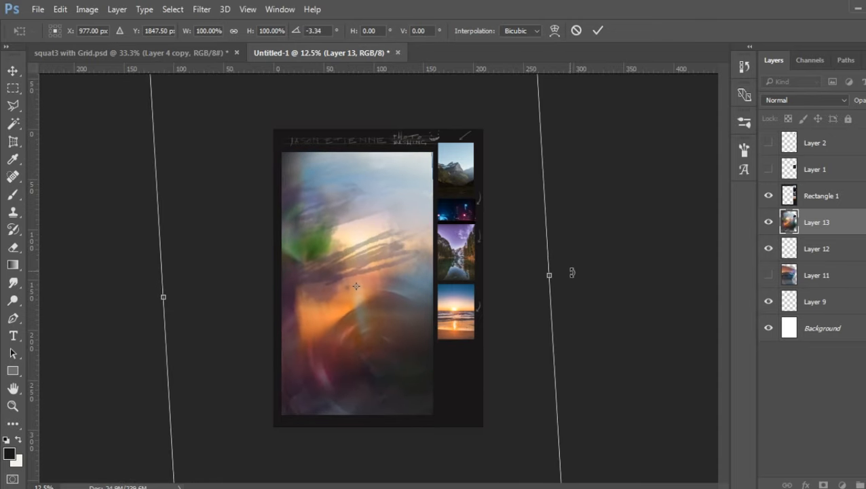
pyautogui.moveTo(565, 273); pyautogui.dragTo(350, 223)
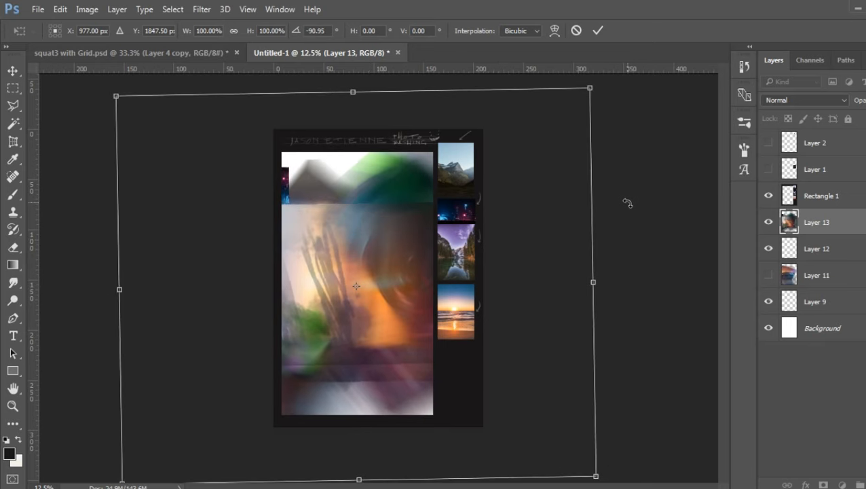
pyautogui.moveTo(624, 202); pyautogui.dragTo(323, 176)
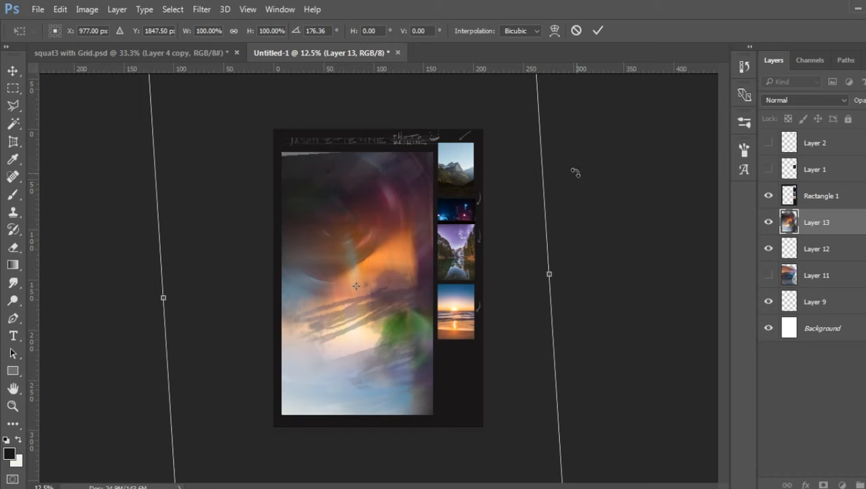
pyautogui.moveTo(575, 173); pyautogui.dragTo(561, 202)
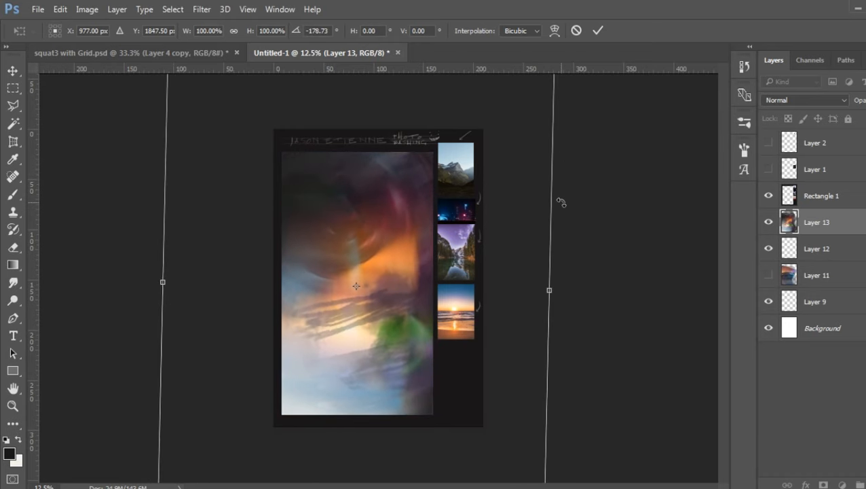
pyautogui.moveTo(565, 157); pyautogui.dragTo(358, 382)
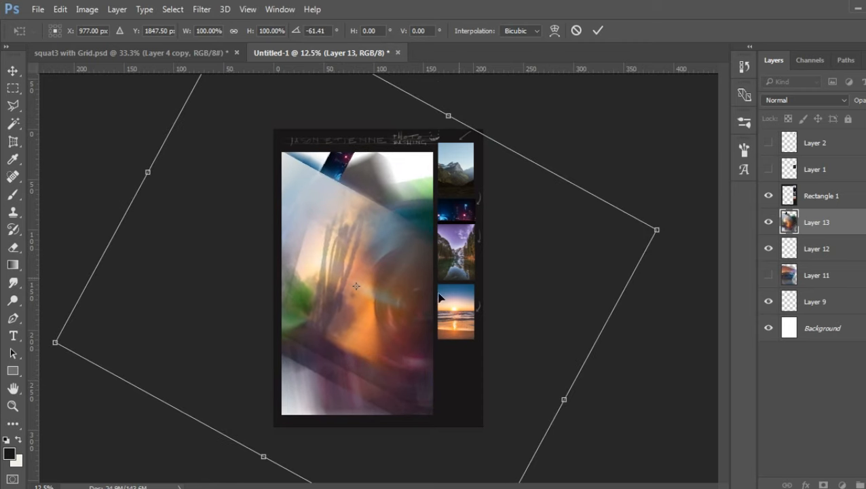
# - Scale the merged layer to 94.75%, rotate it to about -126° and reposition it over the frame
pyautogui.moveTo(656, 224); pyautogui.dragTo(541, 324)
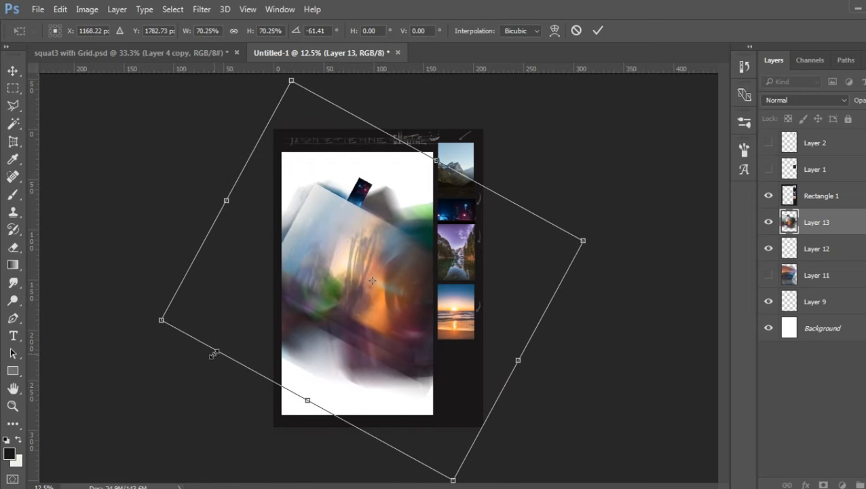
pyautogui.moveTo(162, 319); pyautogui.dragTo(15, 348)
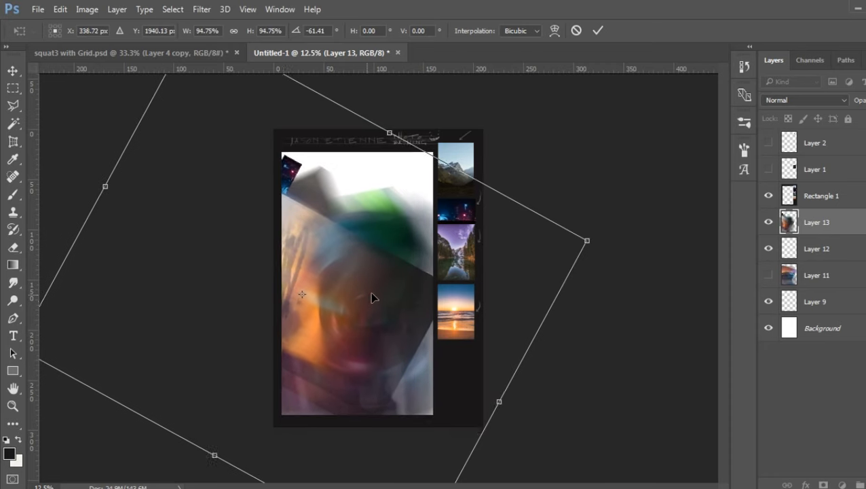
pyautogui.moveTo(373, 296); pyautogui.dragTo(401, 290)
pyautogui.moveTo(565, 171); pyautogui.dragTo(348, 178)
pyautogui.moveTo(456, 261); pyautogui.dragTo(470, 250)
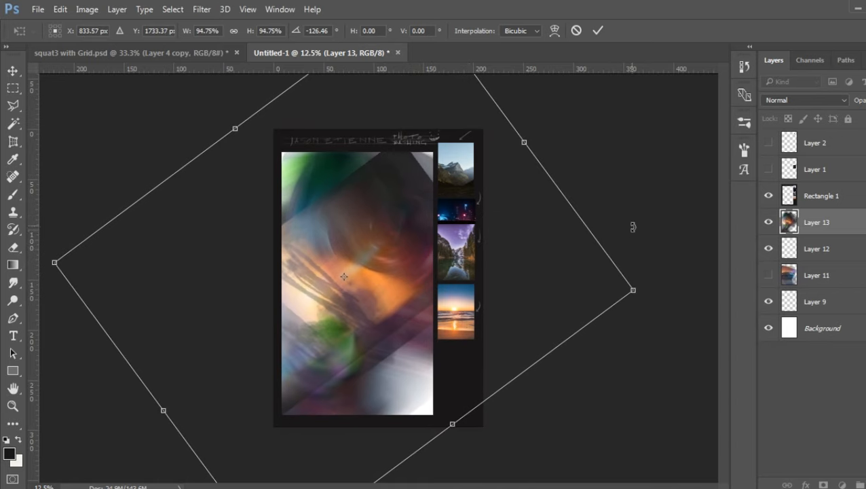
# - Turn the merged layer nearly upside down to about 175°, shift it within the frame and apply the transform
pyautogui.moveTo(632, 226); pyautogui.dragTo(516, 183)
pyautogui.moveTo(422, 200); pyautogui.dragTo(416, 232)
pyautogui.moveTo(159, 148); pyautogui.dragTo(268, 303)
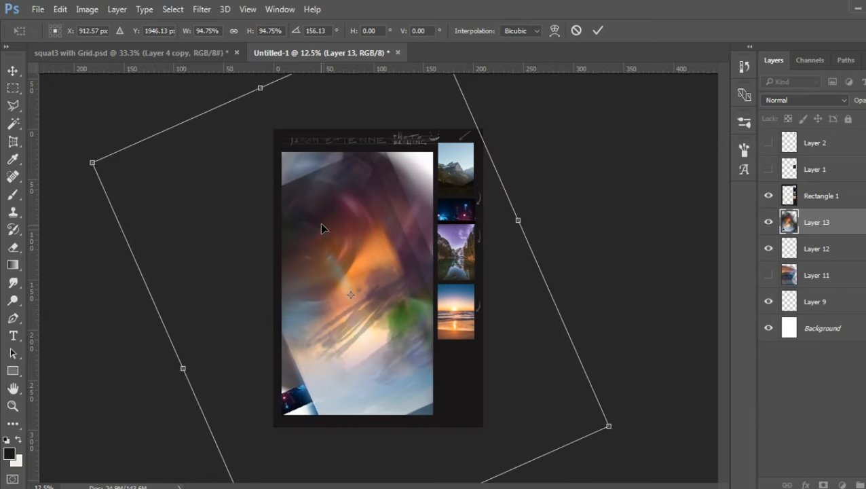
pyautogui.moveTo(322, 228); pyautogui.dragTo(317, 243)
pyautogui.moveTo(622, 218); pyautogui.dragTo(554, 212)
pyautogui.moveTo(425, 206); pyautogui.dragTo(443, 200)
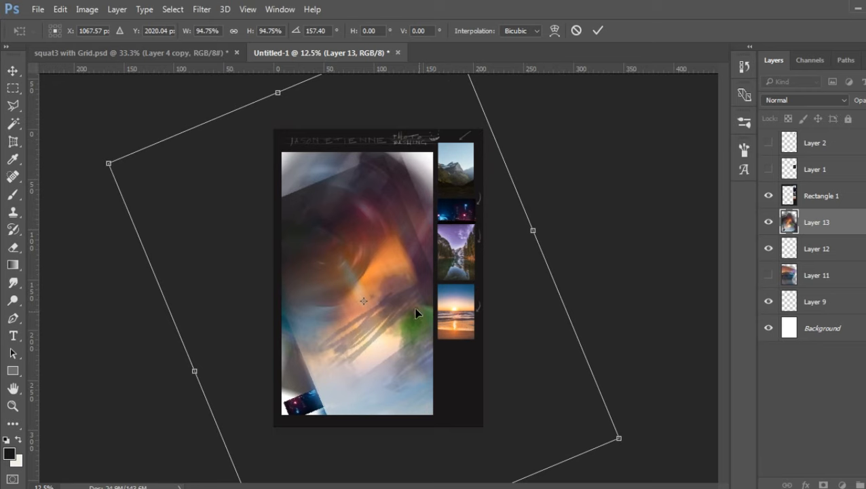
pyautogui.moveTo(614, 256); pyautogui.dragTo(540, 293)
pyautogui.press('Return')
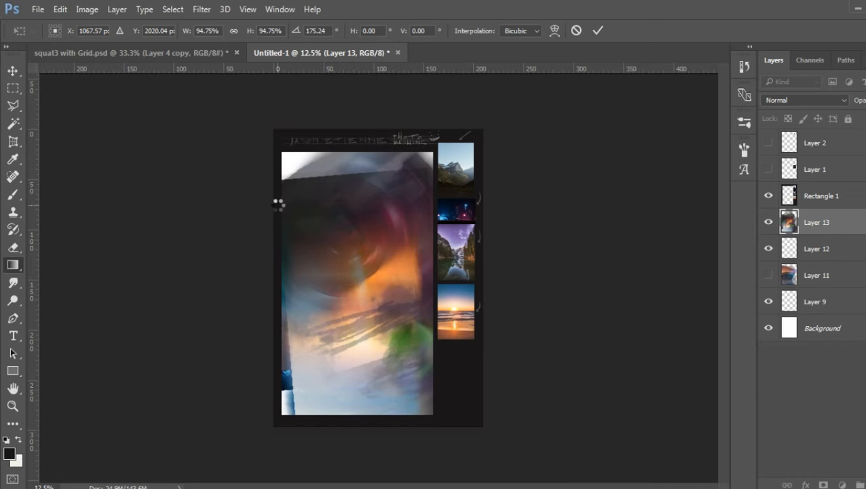
# - Paint off-white strokes over the top and side areas of Layer 13 with a textured brush at 47% opacity, enlarged to 105 px
pyautogui.press('b')
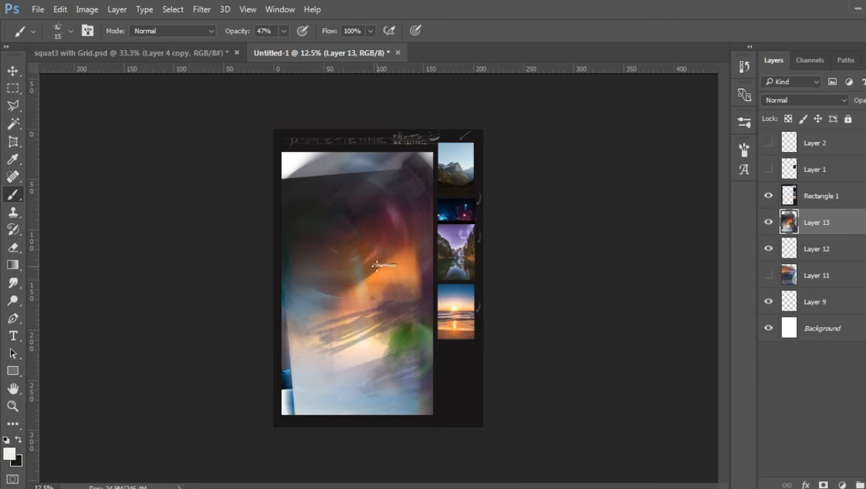
pyautogui.rightClick(408, 169)
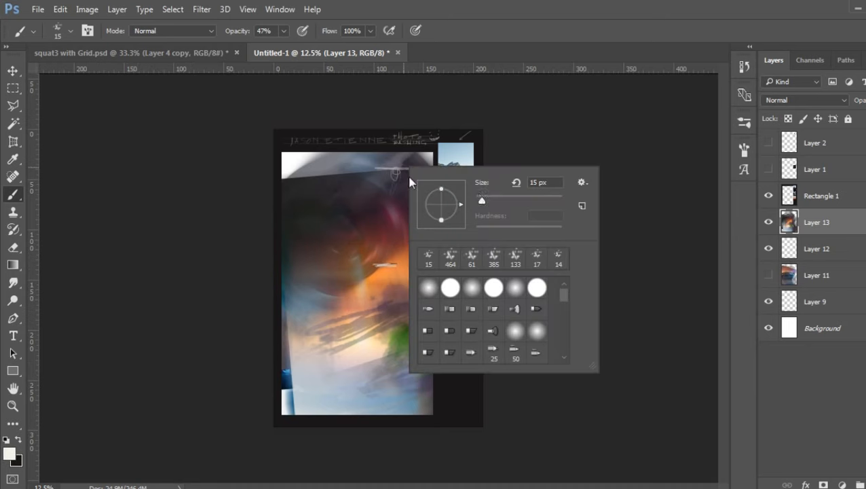
pyautogui.press('Return')
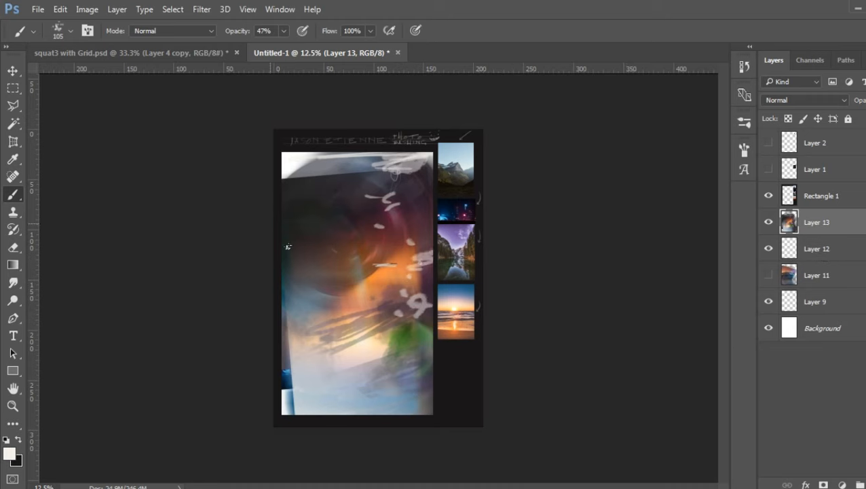
# - Dab off-white onto the upper-left area of Layer 13 with a soft round brush enlarged to 480 px
pyautogui.click(14, 281)
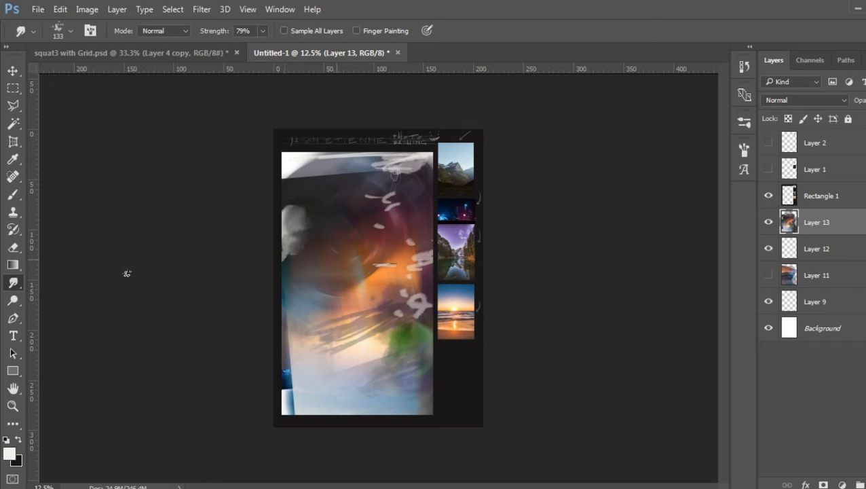
pyautogui.click(14, 195)
pyautogui.rightClick(383, 236)
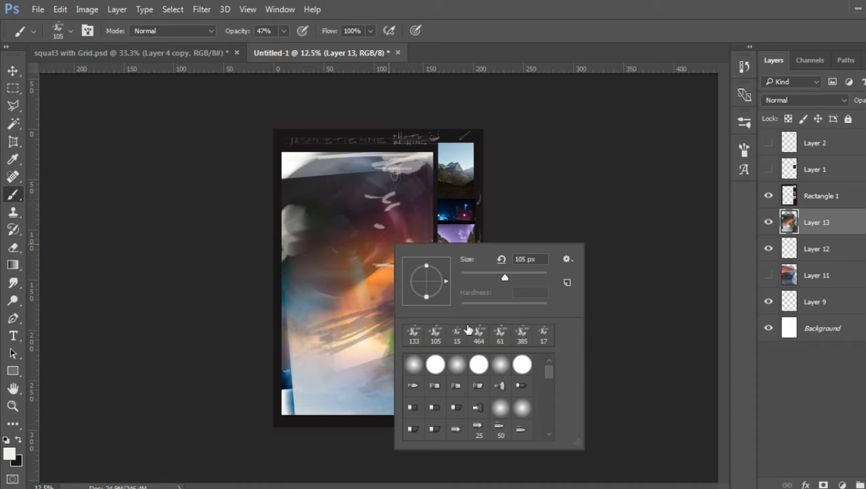
pyautogui.doubleClick(412, 365)
pyautogui.rightClick(310, 239)
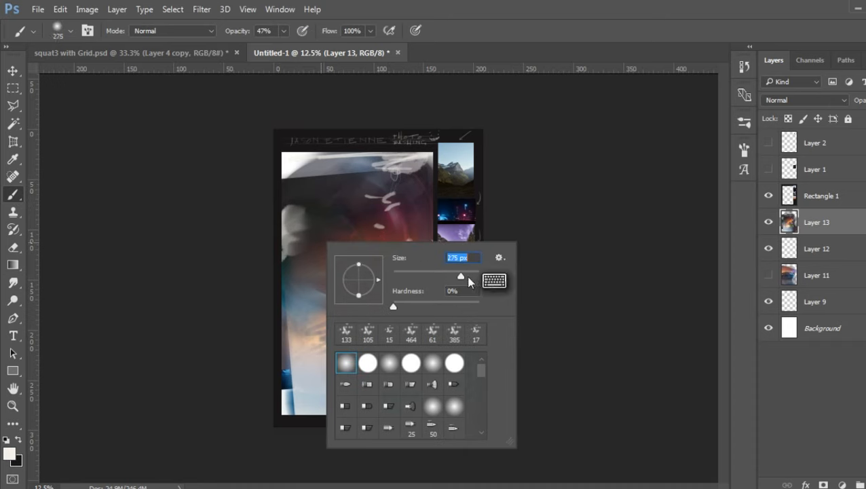
pyautogui.click(295, 215)
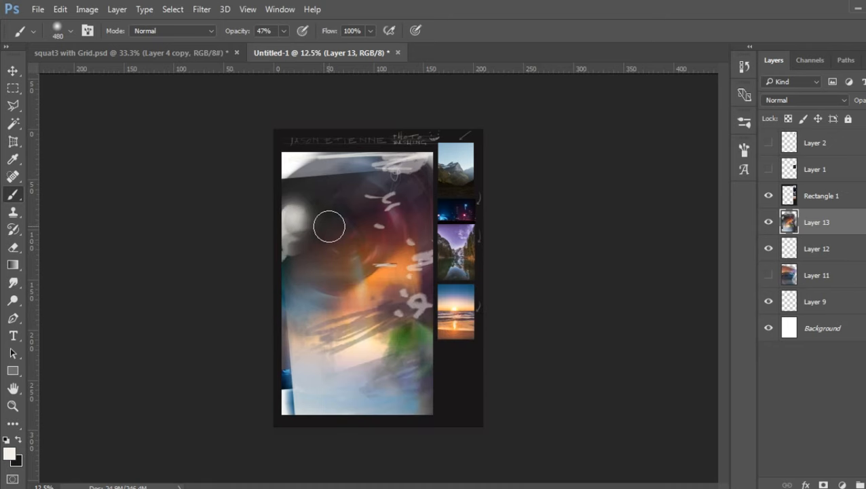
# - Enlarge the soft round brush to 1102 px and paint off-white haze over the upper and lower-right areas of Layer 13
pyautogui.rightClick(364, 237)
pyautogui.moveTo(511, 270); pyautogui.dragTo(514, 270)
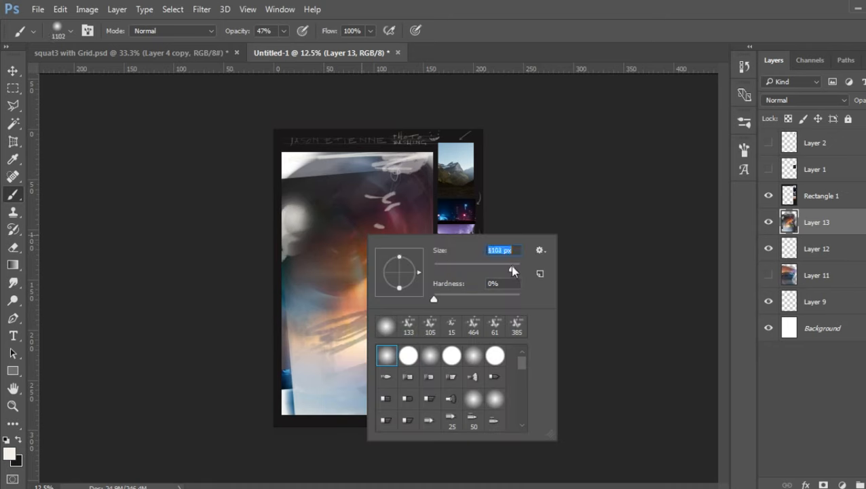
pyautogui.click(302, 216)
pyautogui.moveTo(301, 215)
pyautogui.mouseDown()
pyautogui.moveTo(299, 157)
pyautogui.moveTo(396, 158)
pyautogui.mouseUp()
pyautogui.moveTo(387, 373)
pyautogui.mouseDown()
pyautogui.moveTo(331, 402)
pyautogui.moveTo(290, 407)
pyautogui.moveTo(362, 328)
pyautogui.moveTo(403, 276)
pyautogui.mouseUp()
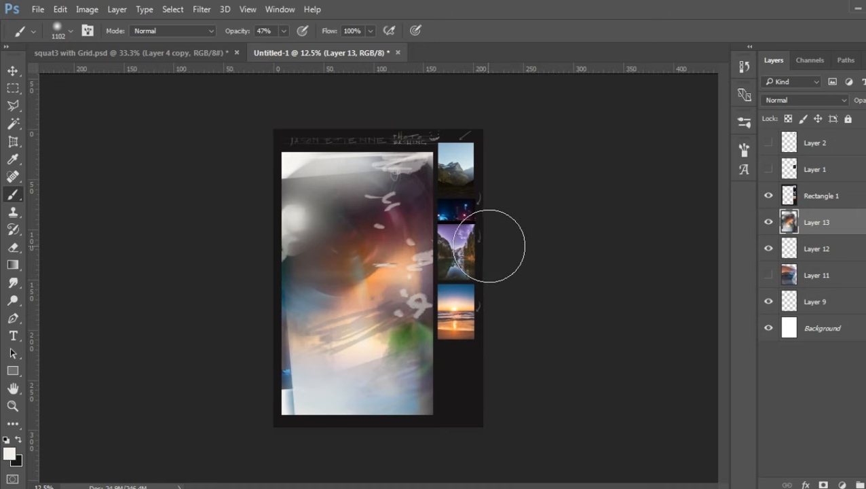
# - Apply a Motion Blur to Layer 13 at an angle of -80° with a distance of 89 pixels
pyautogui.click(201, 10)
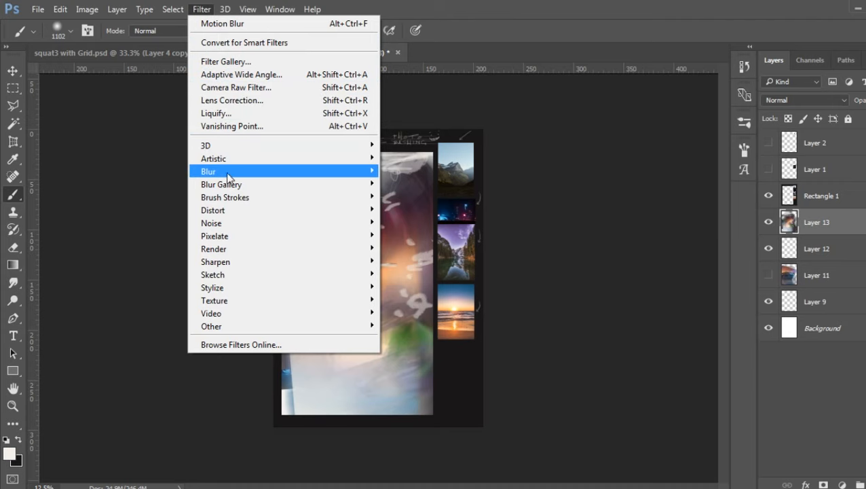
pyautogui.moveTo(225, 169)
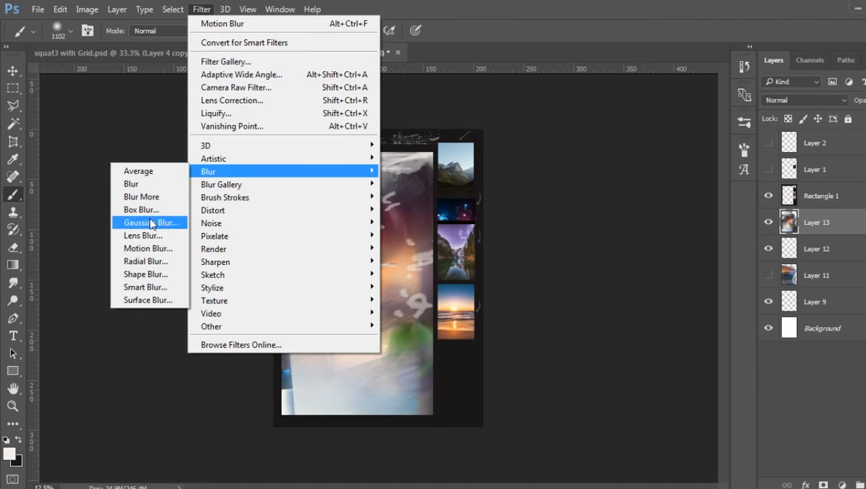
pyautogui.click(148, 249)
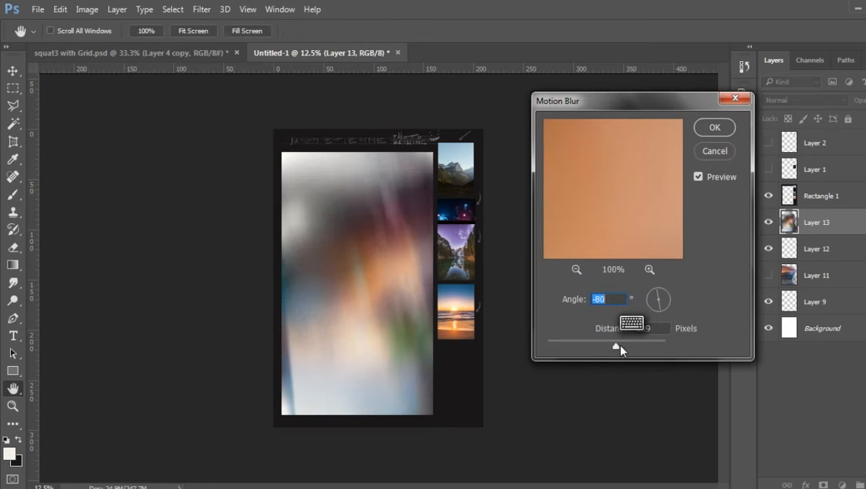
pyautogui.moveTo(616, 346); pyautogui.dragTo(547, 346)
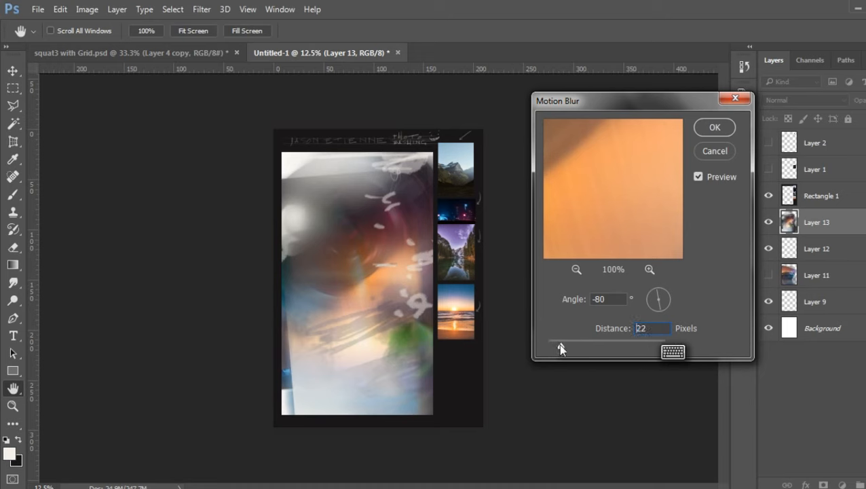
pyautogui.moveTo(568, 345); pyautogui.dragTo(587, 346)
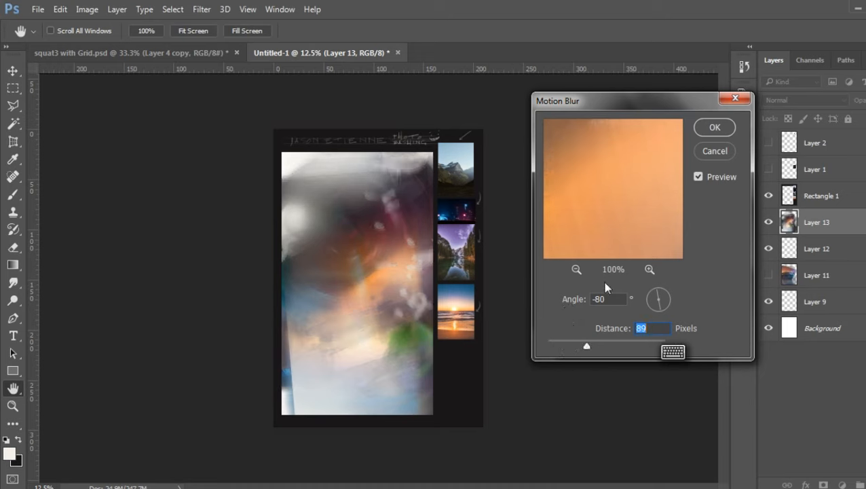
pyautogui.click(713, 127)
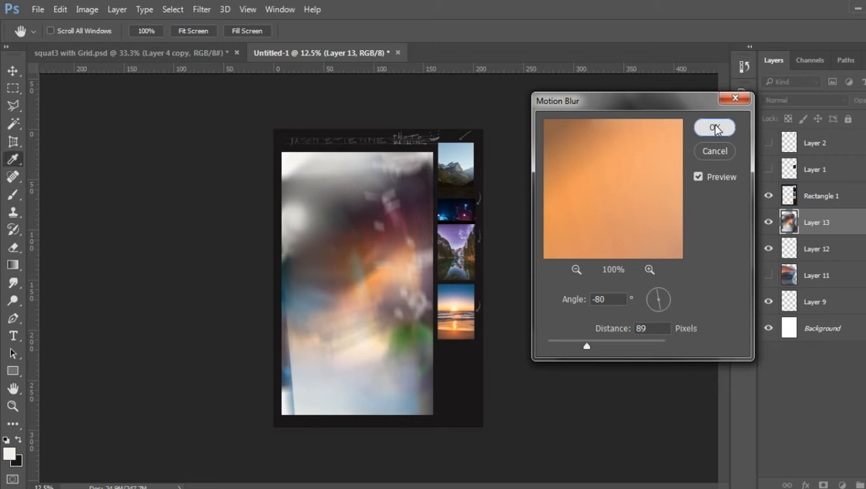
pyautogui.press('b')
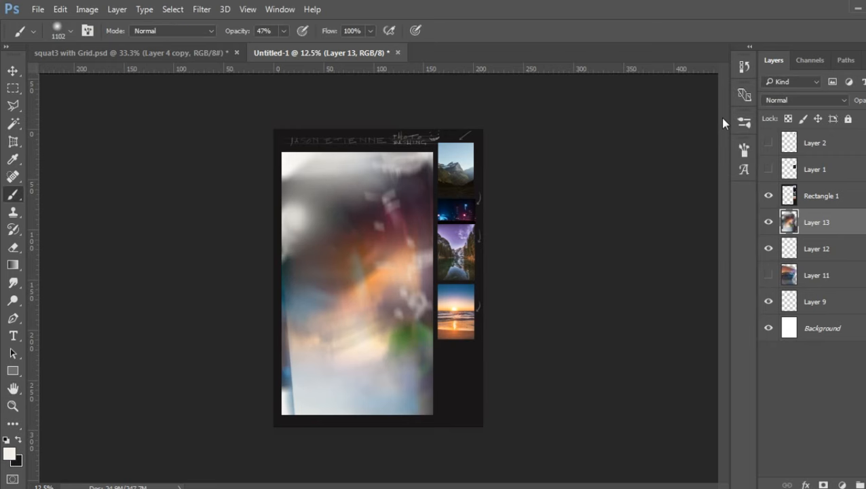
# - Free-transform Layer 13, rotating it to 178.10° and repositioning it within the frame, and apply the transform
pyautogui.hotkey('ctrl', '+')
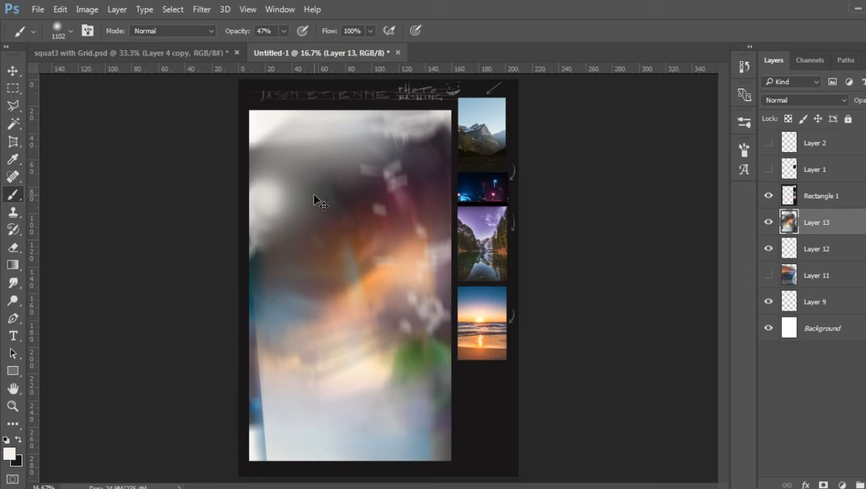
pyautogui.hotkey('ctrl', 't')
pyautogui.moveTo(648, 229); pyautogui.dragTo(278, 378)
pyautogui.moveTo(431, 309); pyautogui.dragTo(397, 275)
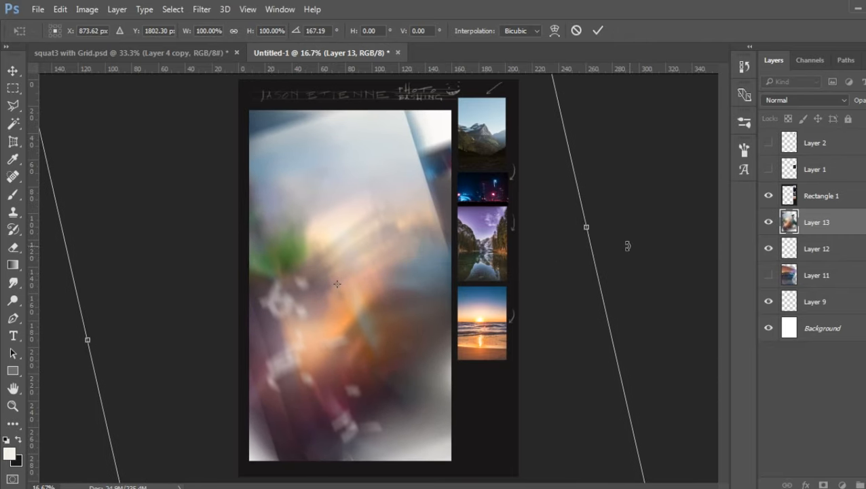
pyautogui.moveTo(624, 245); pyautogui.dragTo(547, 294)
pyautogui.moveTo(434, 296); pyautogui.dragTo(438, 290)
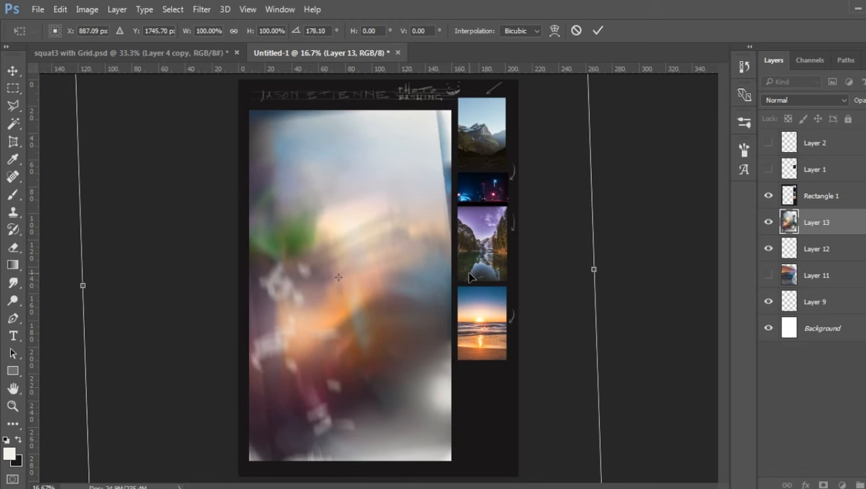
pyautogui.press('Return')
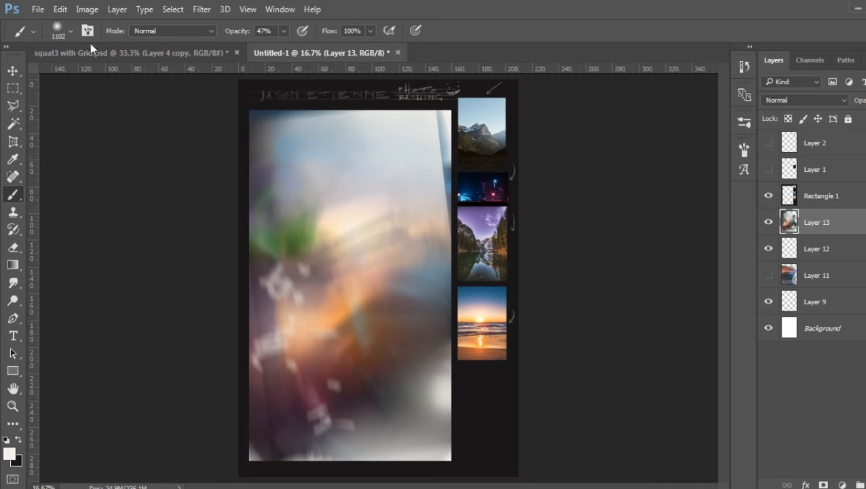
# - Reduce the image resolution to 150 pixels/inch with resampling on
pyautogui.click(87, 10)
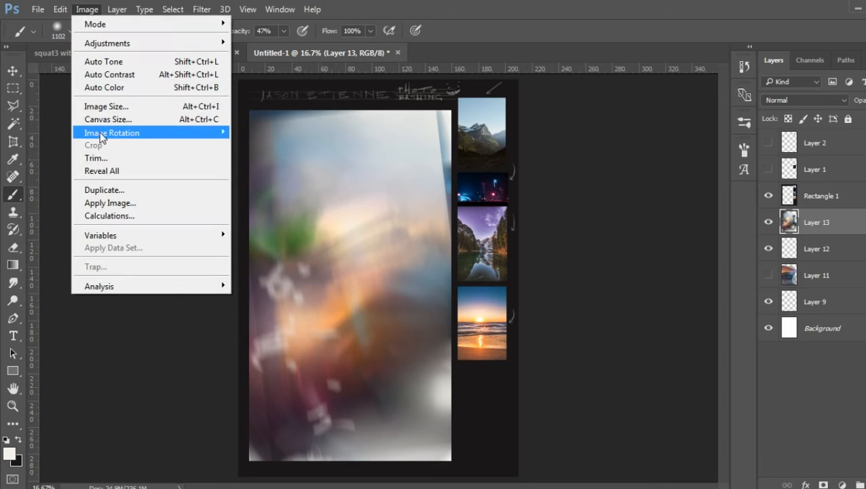
pyautogui.moveTo(124, 48)
pyautogui.click(149, 107)
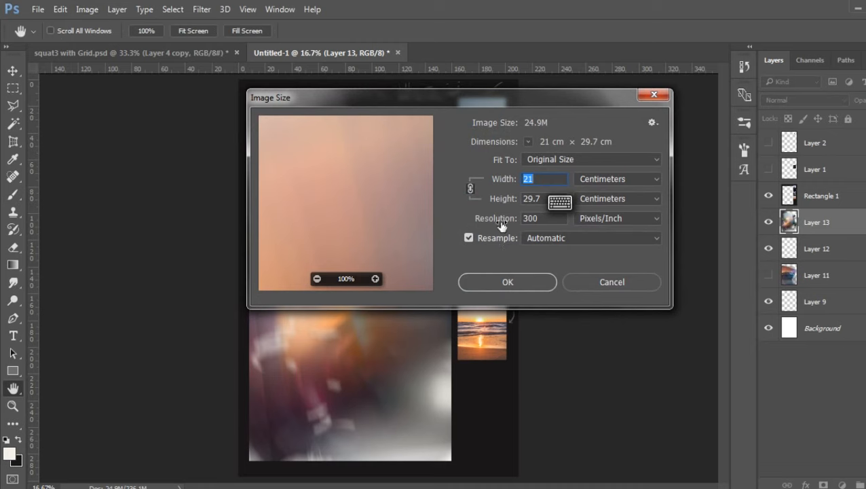
pyautogui.press('Tab')
pyautogui.press('Tab')
pyautogui.write('1')
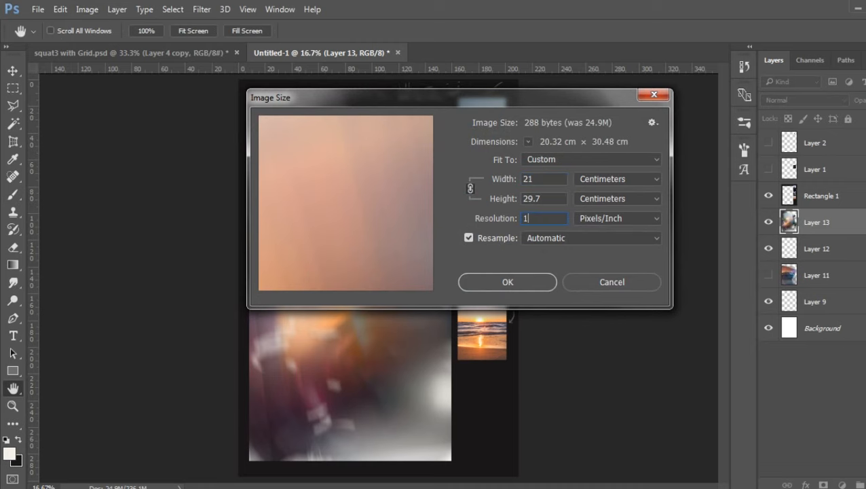
pyautogui.write('50')
pyautogui.press('Return')
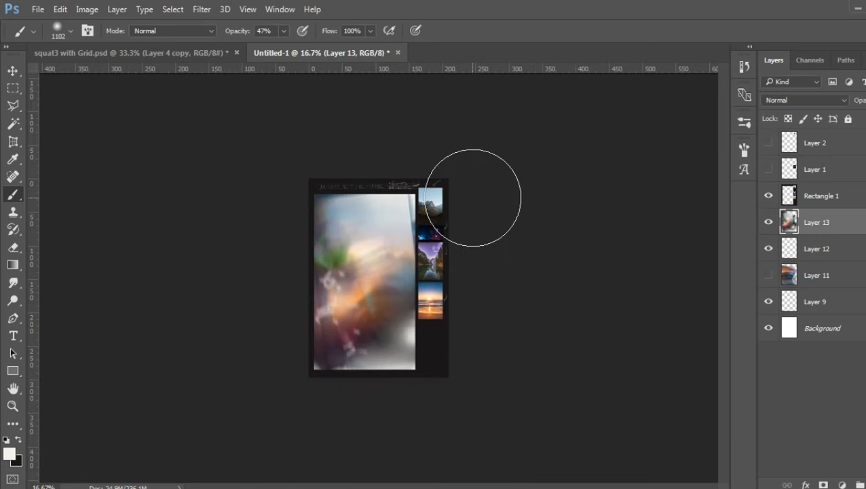
# - Choose the 14 px spatter brush tip for painting on Layer 13
pyautogui.hotkey('ctrl', '+')
pyautogui.hotkey('ctrl', '+')
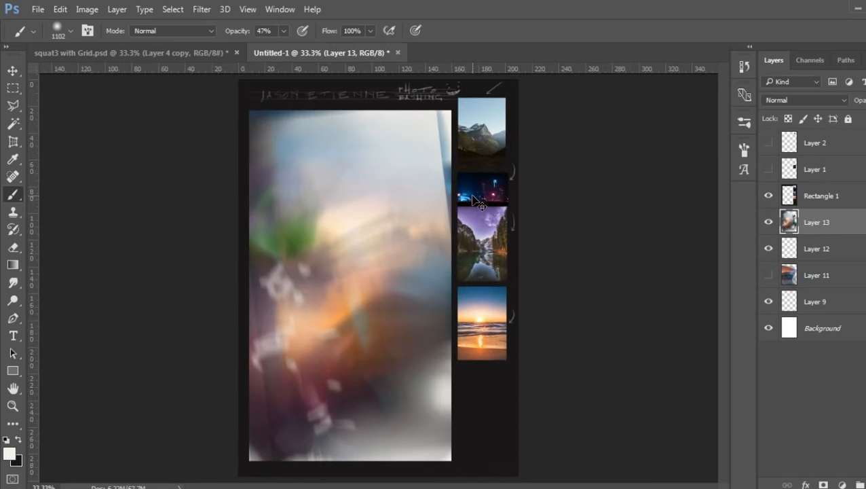
pyautogui.hotkey('ctrl', '+')
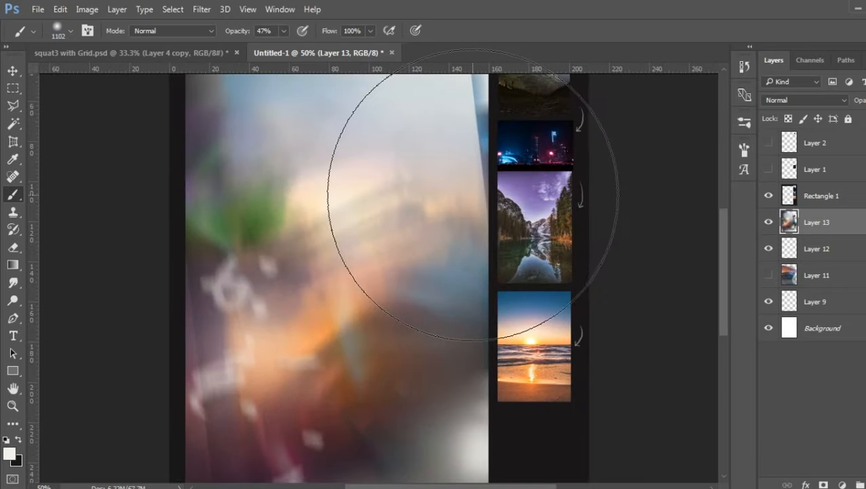
pyautogui.moveTo(719, 279); pyautogui.dragTo(721, 260)
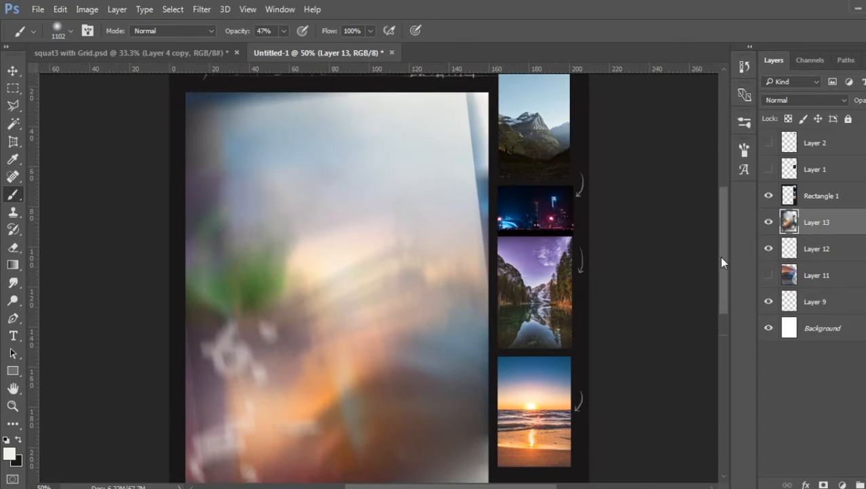
pyautogui.rightClick(318, 249)
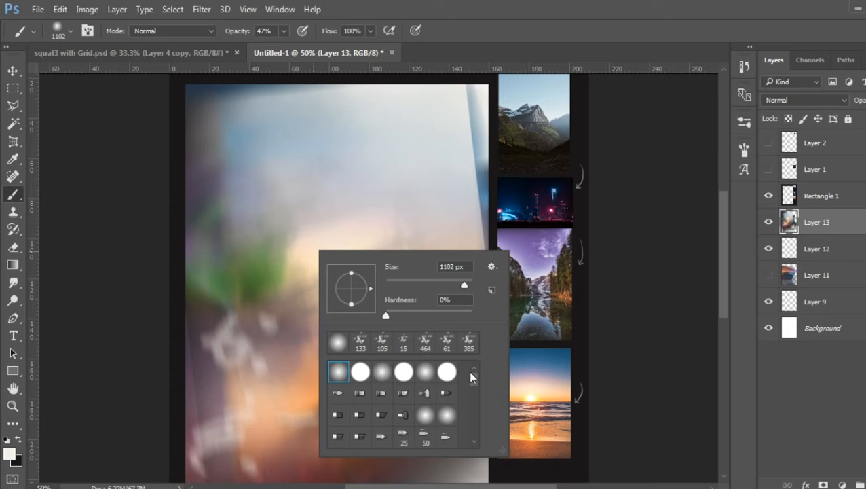
pyautogui.moveTo(471, 373); pyautogui.dragTo(473, 395)
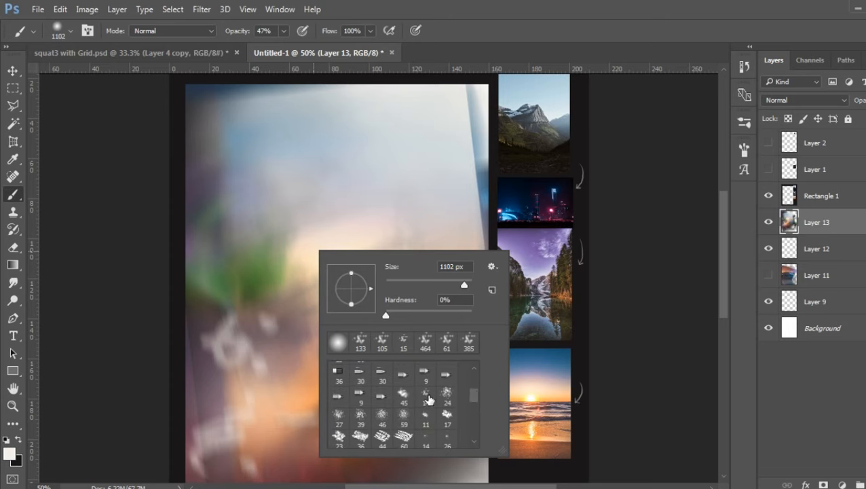
pyautogui.doubleClick(428, 396)
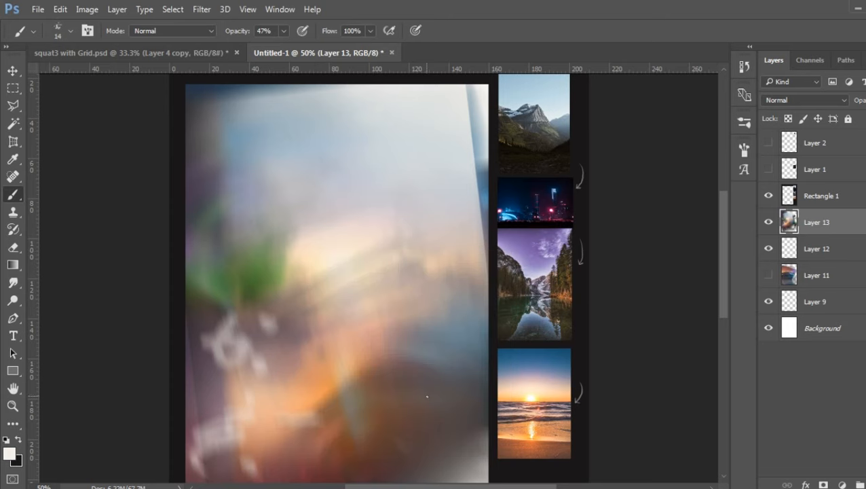
# - Enable Shape Dynamics and Scattering for the brush and set the scatter control to Pen Pressure
pyautogui.click(742, 150)
pyautogui.click(519, 190)
pyautogui.click(510, 203)
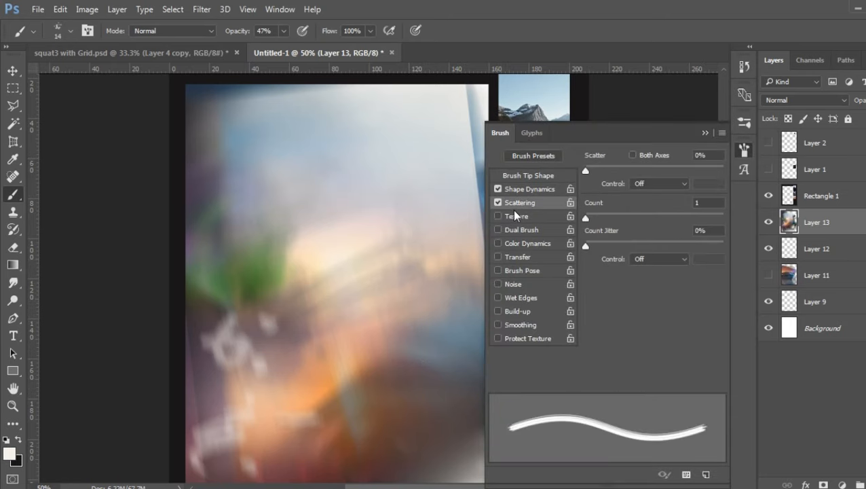
pyautogui.click(648, 183)
pyautogui.click(651, 207)
# - Set the brush's size jitter control to Pen Pressure and raise its scatter to 93%
pyautogui.click(535, 189)
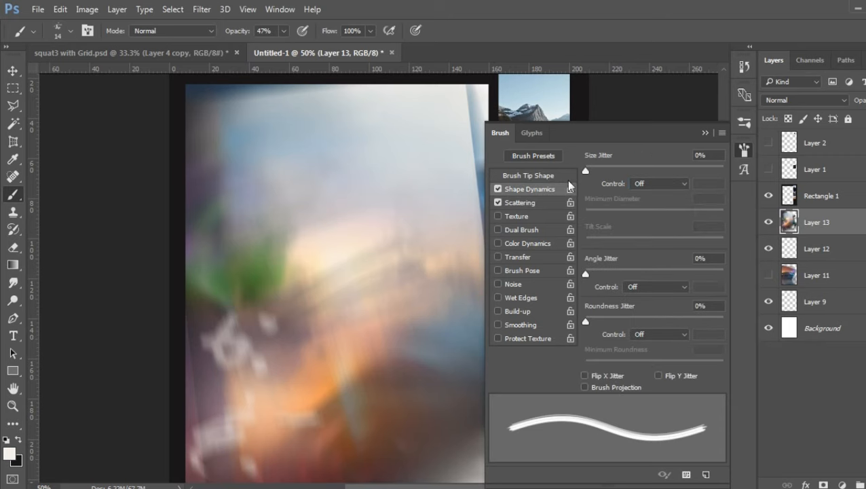
pyautogui.click(638, 188)
pyautogui.click(650, 203)
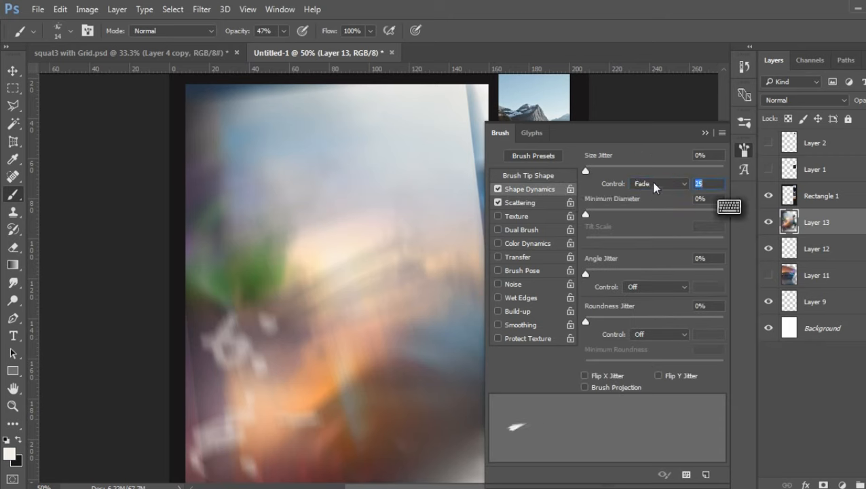
pyautogui.click(653, 183)
pyautogui.click(652, 211)
pyautogui.click(547, 203)
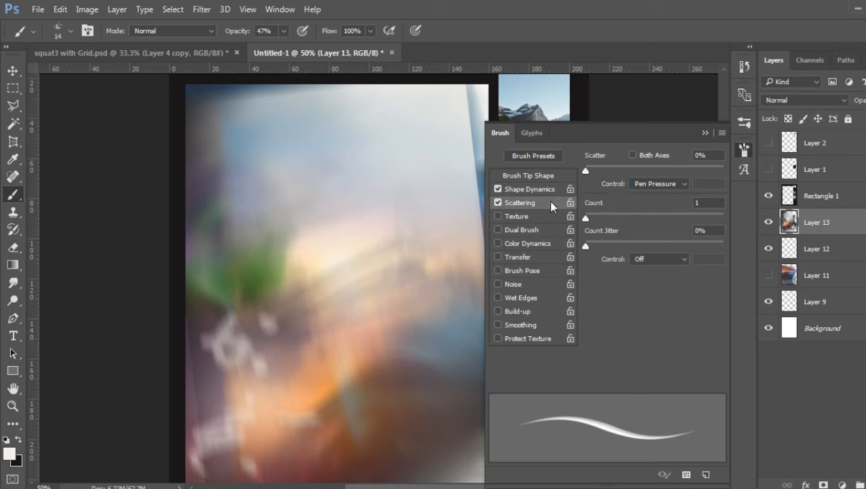
pyautogui.moveTo(595, 175); pyautogui.dragTo(600, 173)
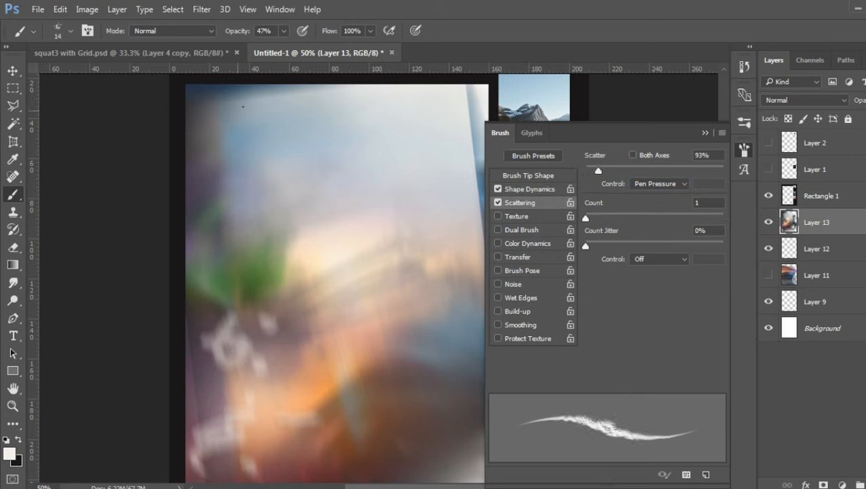
pyautogui.click(706, 131)
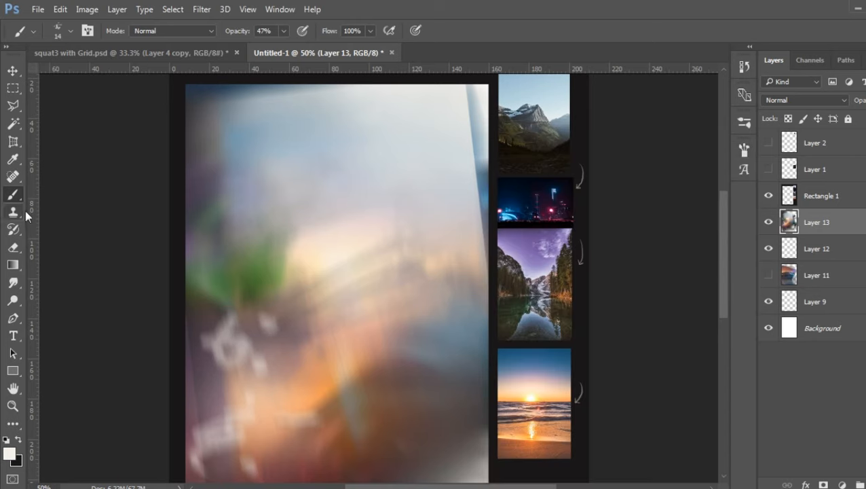
# - Reduce the scatter of the Eraser's 464 px spatter brush
pyautogui.click(13, 247)
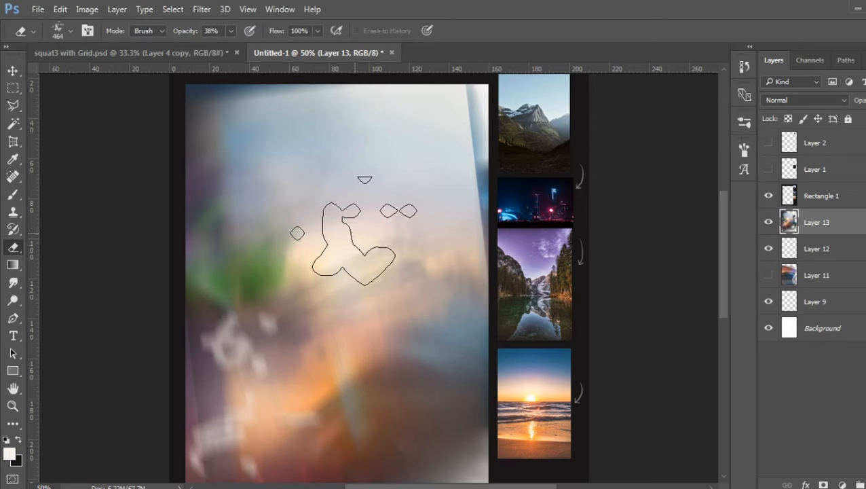
pyautogui.click(743, 149)
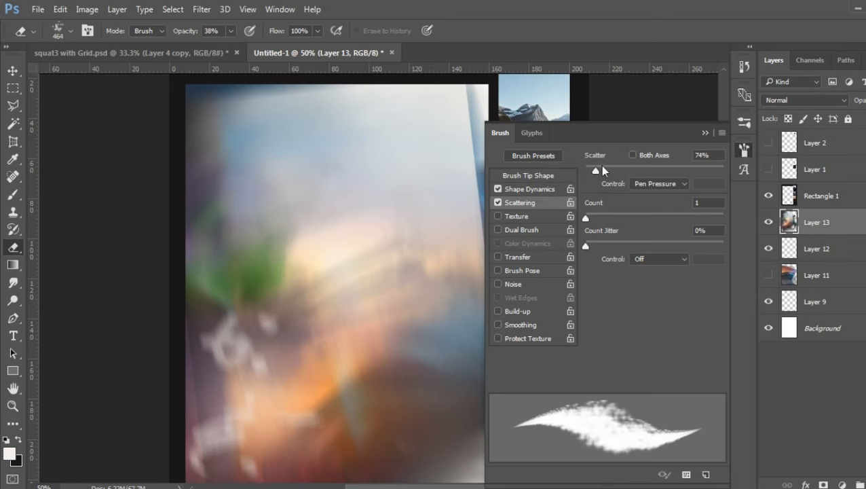
pyautogui.moveTo(597, 170); pyautogui.dragTo(589, 170)
pyautogui.click(706, 133)
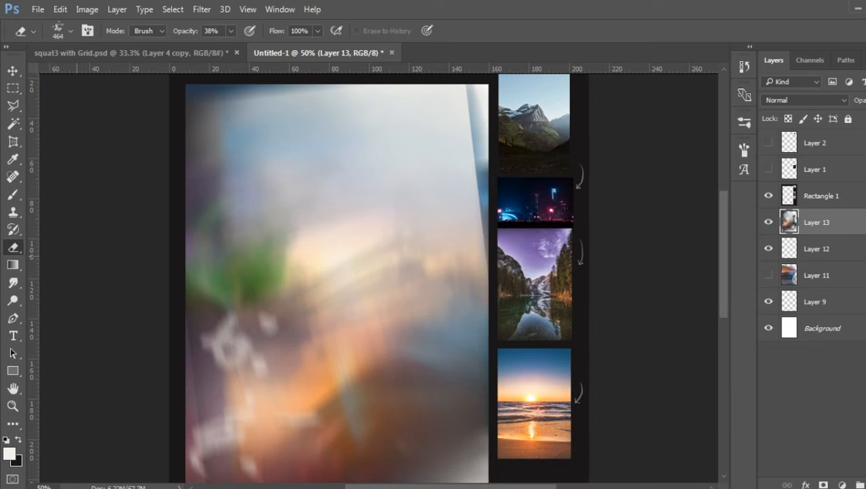
# - Check the Shape Dynamics and Scattering settings of the Smudge tool's 133 px brush
pyautogui.click(13, 282)
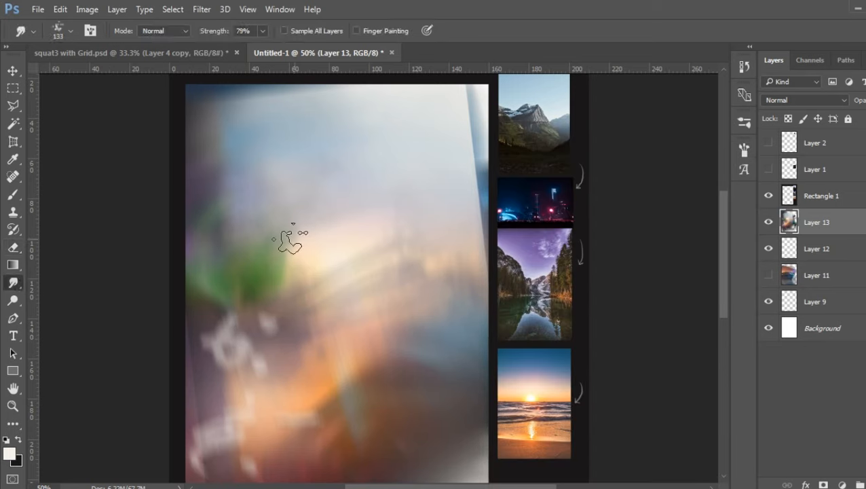
pyautogui.click(744, 150)
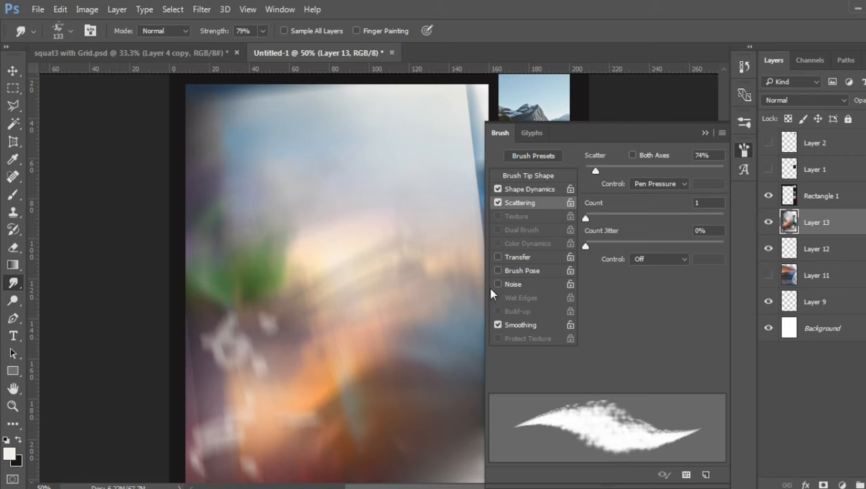
pyautogui.click(705, 133)
# - Smudge the hard edges along the upper right and upper left of the Layer 13 image with the 133 px brush at 79% strength
pyautogui.click(15, 196)
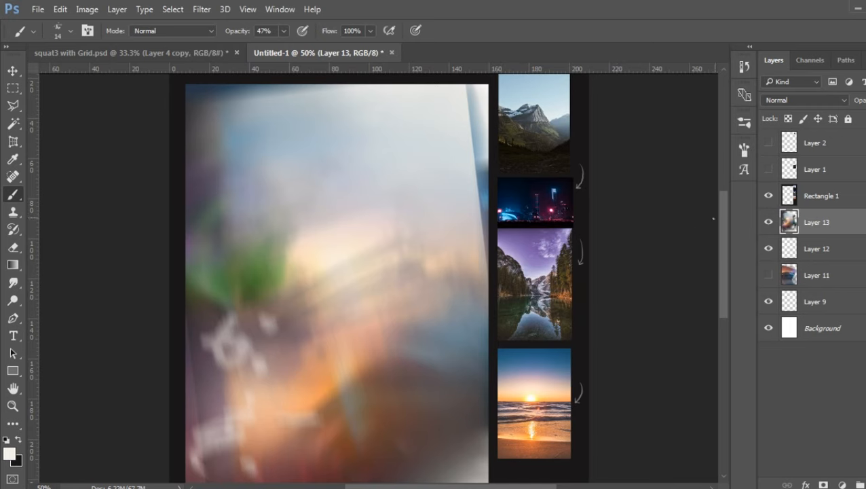
pyautogui.scroll(-3, 716, 221)
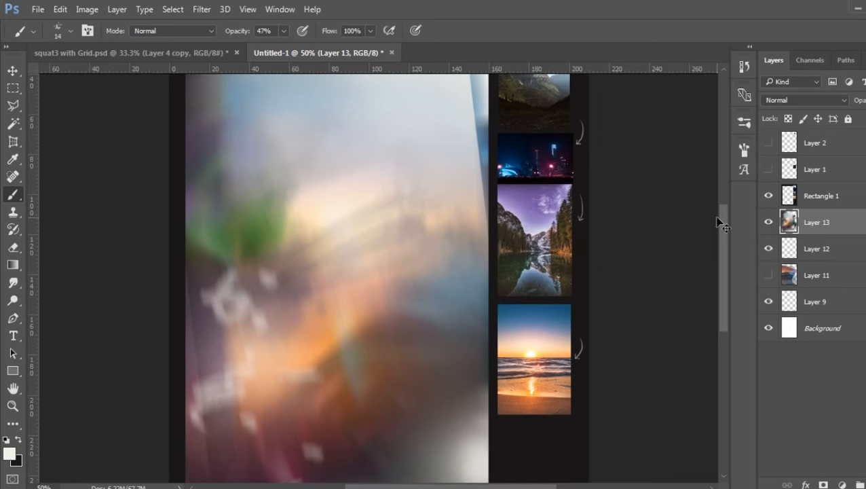
pyautogui.hotkey('ctrl', '-')
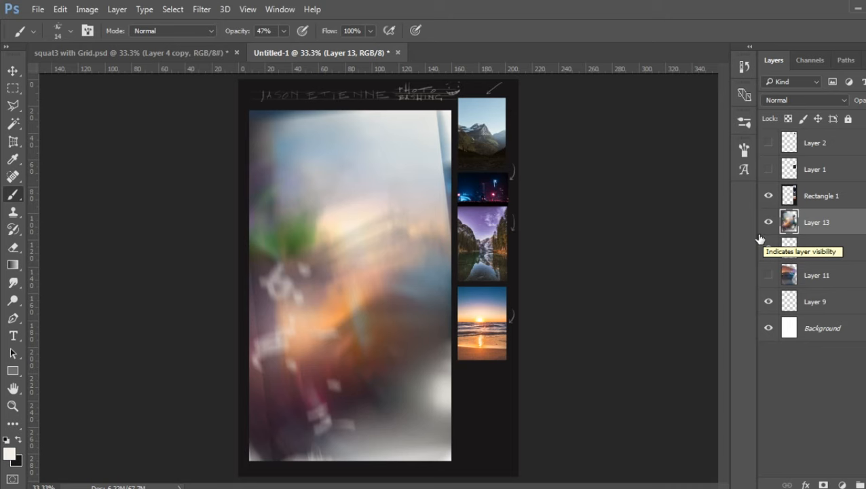
pyautogui.click(12, 283)
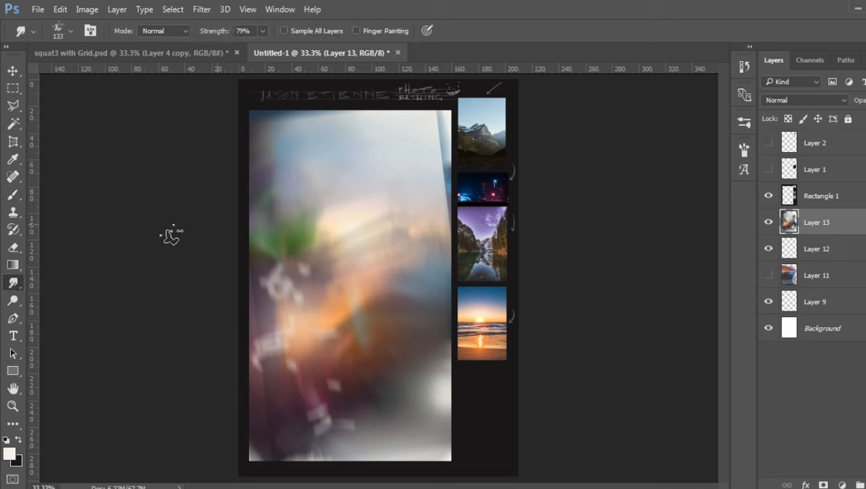
pyautogui.moveTo(432, 171)
pyautogui.mouseDown()
pyautogui.moveTo(445, 193)
pyautogui.moveTo(436, 141)
pyautogui.moveTo(442, 115)
pyautogui.mouseUp()
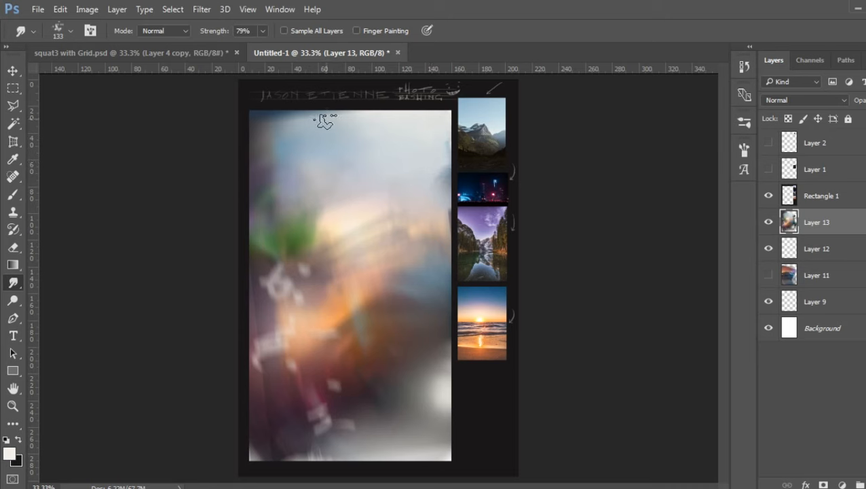
pyautogui.moveTo(281, 149)
pyautogui.mouseDown()
pyautogui.moveTo(271, 154)
pyautogui.moveTo(275, 168)
pyautogui.mouseUp()
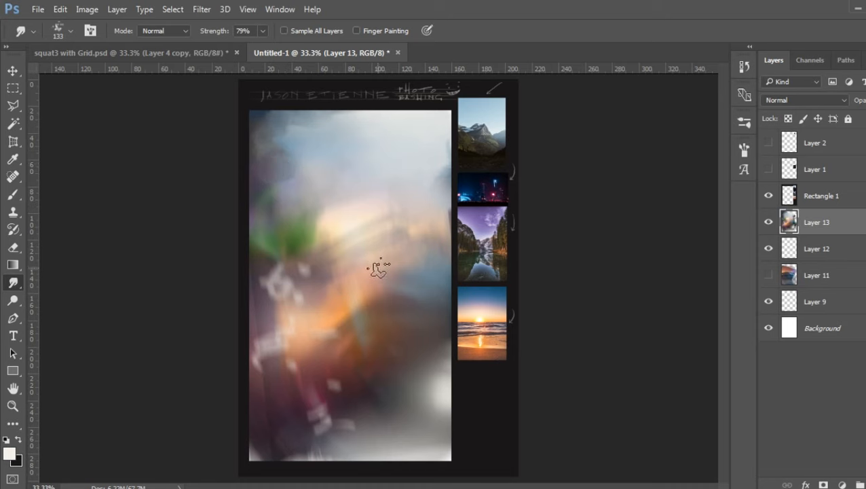
# - Blend the upper-left sky with the Smudge tool, reducing its brush to 80 px and down to 36 px
pyautogui.rightClick(314, 172)
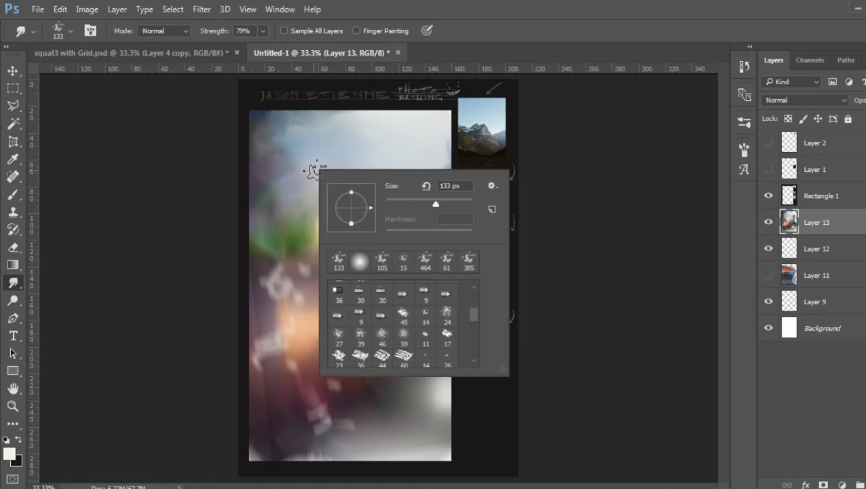
pyautogui.moveTo(435, 203); pyautogui.dragTo(419, 207)
pyautogui.click(291, 141)
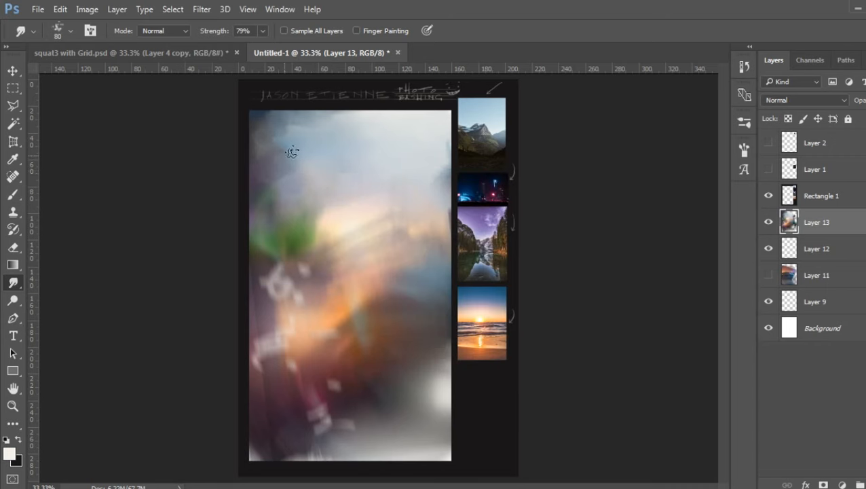
pyautogui.rightClick(338, 145)
pyautogui.moveTo(430, 177); pyautogui.dragTo(421, 181)
pyautogui.click(293, 162)
# - Set the smudge strength to 87% and smudge the edge of the green patch into the bright area beside it
pyautogui.click(262, 30)
pyautogui.moveTo(262, 48); pyautogui.dragTo(267, 47)
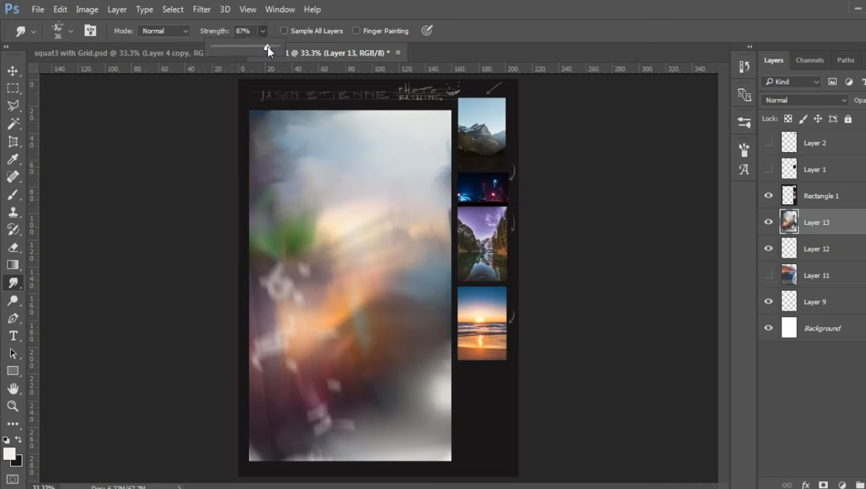
pyautogui.click(302, 198)
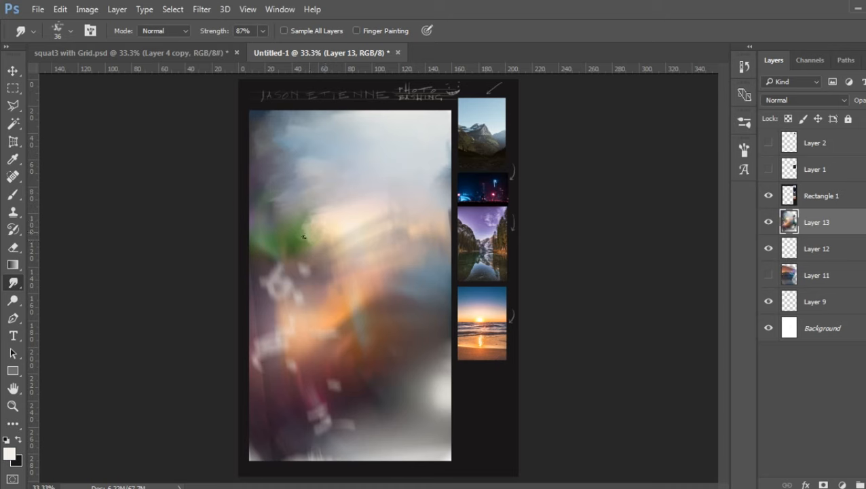
pyautogui.moveTo(304, 236); pyautogui.dragTo(314, 230)
# - Paint an off-white cloud with diagonal streaks in the upper-right sky using the 14 px brush, and soften it with the Smudge tool
pyautogui.click(13, 194)
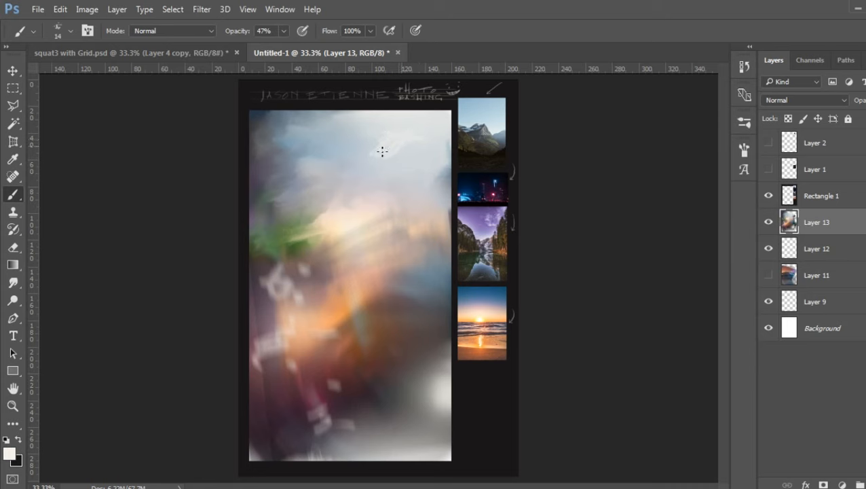
pyautogui.moveTo(382, 151)
pyautogui.mouseDown()
pyautogui.moveTo(371, 146)
pyautogui.moveTo(392, 161)
pyautogui.moveTo(385, 165)
pyautogui.moveTo(420, 160)
pyautogui.moveTo(354, 182)
pyautogui.moveTo(334, 177)
pyautogui.moveTo(337, 192)
pyautogui.mouseUp()
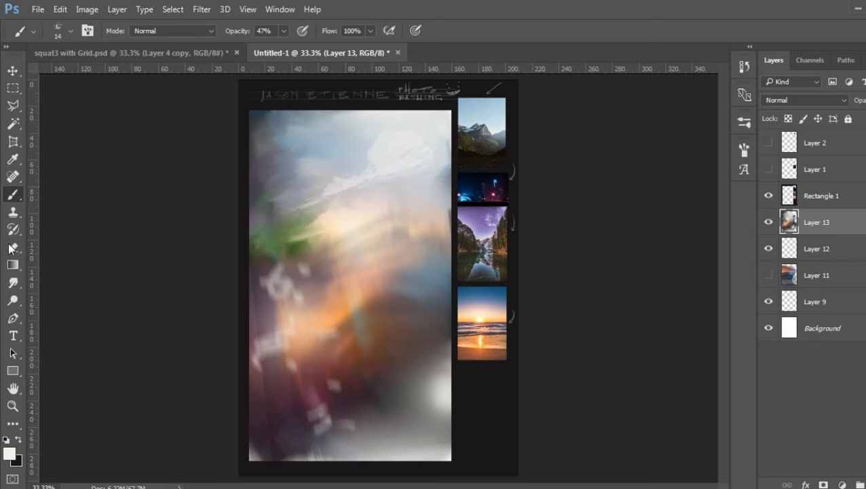
pyautogui.click(12, 283)
pyautogui.moveTo(375, 171); pyautogui.dragTo(392, 175)
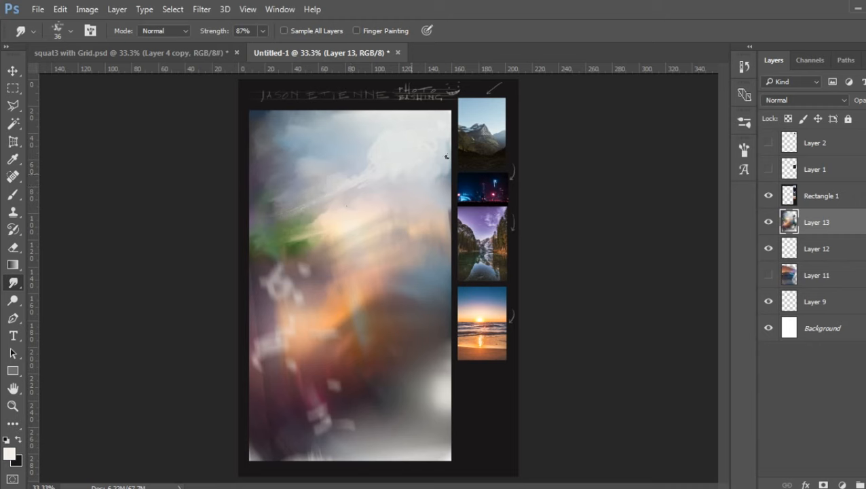
# - Paint off-white cloud strokes in the left part of the sky above the green patch and smudge them into streaks
pyautogui.click(12, 194)
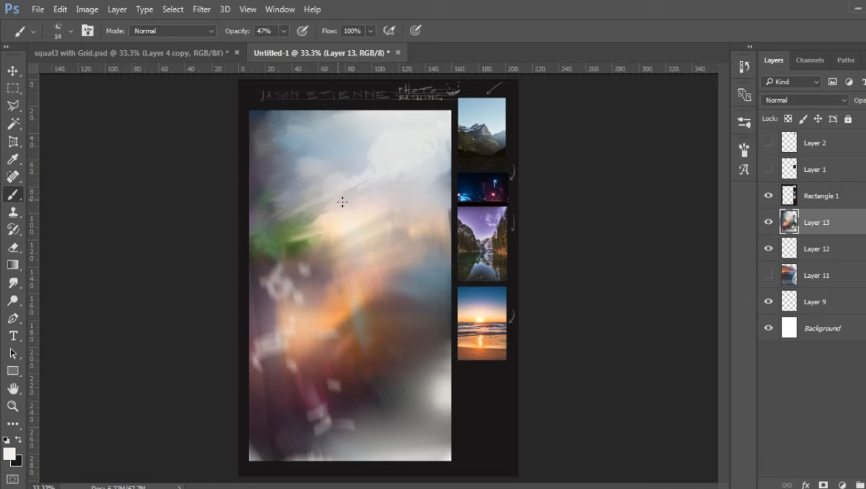
pyautogui.moveTo(328, 190)
pyautogui.mouseDown()
pyautogui.moveTo(284, 184)
pyautogui.moveTo(295, 178)
pyautogui.moveTo(287, 189)
pyautogui.moveTo(296, 174)
pyautogui.mouseUp()
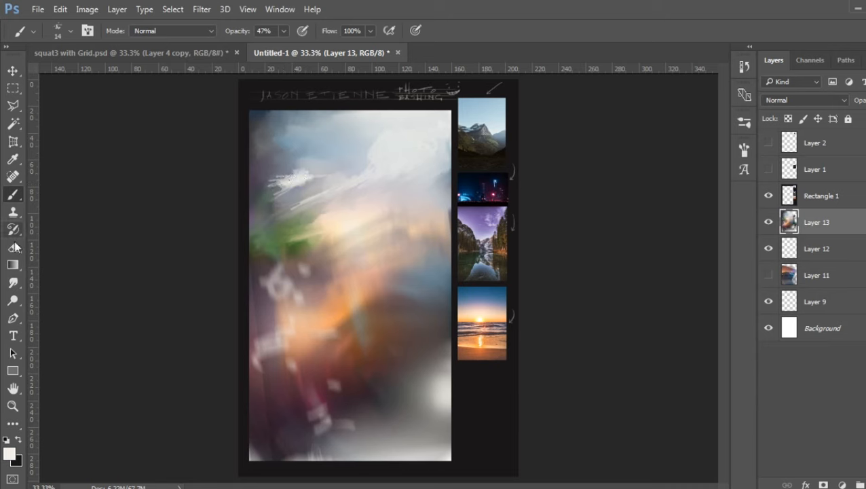
pyautogui.click(14, 283)
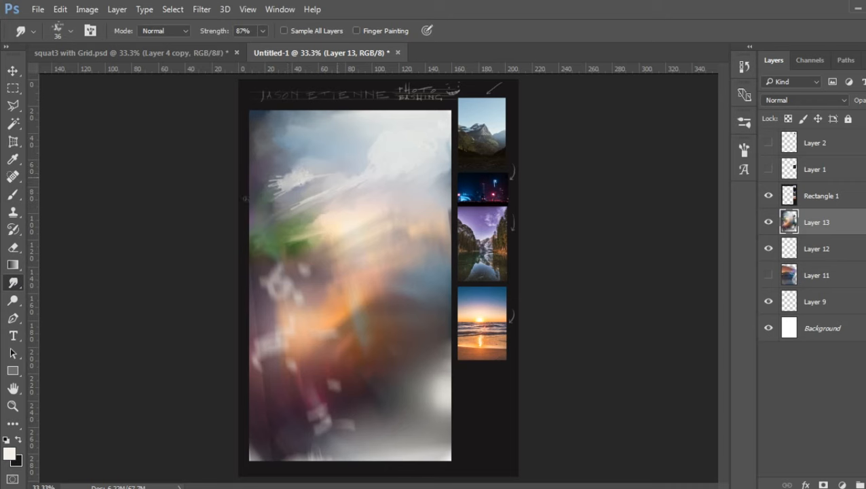
pyautogui.moveTo(245, 198)
pyautogui.mouseDown()
pyautogui.moveTo(309, 177)
pyautogui.moveTo(285, 176)
pyautogui.moveTo(266, 180)
pyautogui.moveTo(272, 195)
pyautogui.moveTo(247, 192)
pyautogui.moveTo(266, 197)
pyautogui.moveTo(334, 175)
pyautogui.moveTo(264, 197)
pyautogui.moveTo(315, 197)
pyautogui.mouseUp()
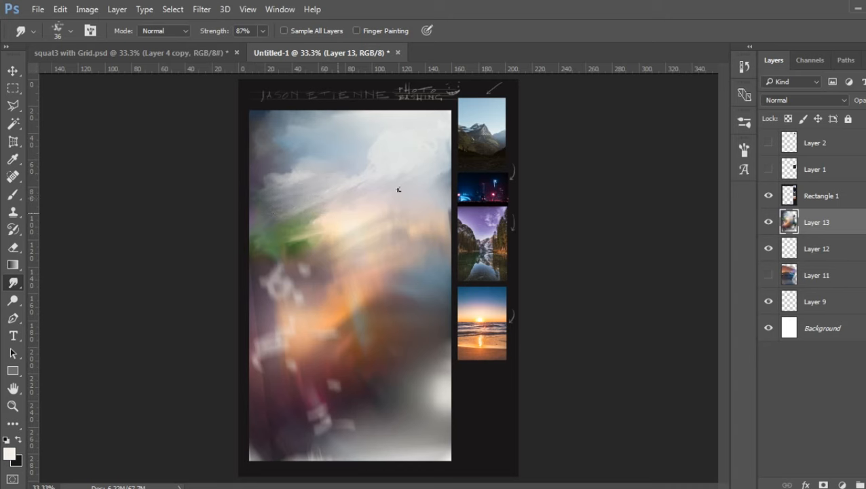
# - Set the brush opacity to 61% and paint off-white diagonal streaks across the green patch
pyautogui.press('b')
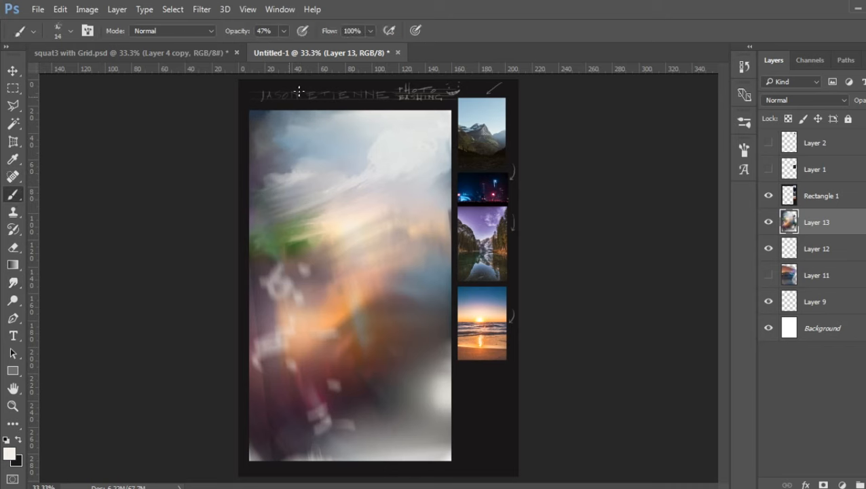
pyautogui.click(284, 32)
pyautogui.moveTo(261, 236)
pyautogui.mouseDown()
pyautogui.moveTo(296, 228)
pyautogui.moveTo(287, 231)
pyautogui.mouseUp()
pyautogui.moveTo(291, 242); pyautogui.dragTo(316, 233)
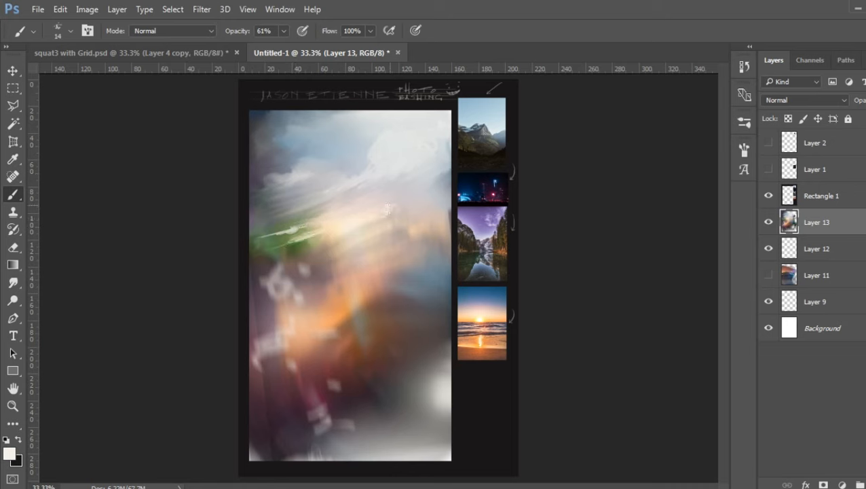
# - Lasso a jagged diagonal cloud band across the sky, fill it with off-white-to-transparent gradients at 70% opacity, and deselect it
pyautogui.click(13, 106)
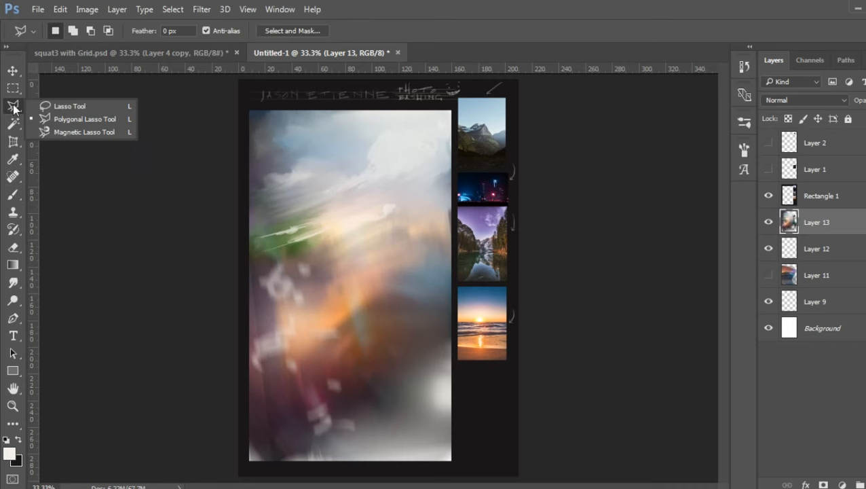
pyautogui.click(94, 107)
pyautogui.moveTo(449, 152)
pyautogui.mouseDown()
pyautogui.moveTo(405, 157)
pyautogui.moveTo(406, 167)
pyautogui.moveTo(360, 193)
pyautogui.moveTo(350, 211)
pyautogui.moveTo(302, 222)
pyautogui.moveTo(237, 268)
pyautogui.moveTo(438, 191)
pyautogui.moveTo(464, 162)
pyautogui.mouseUp()
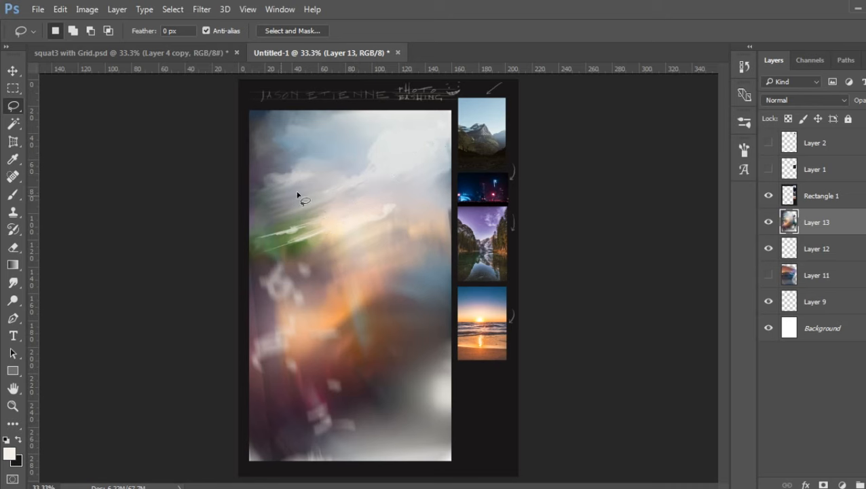
pyautogui.click(12, 265)
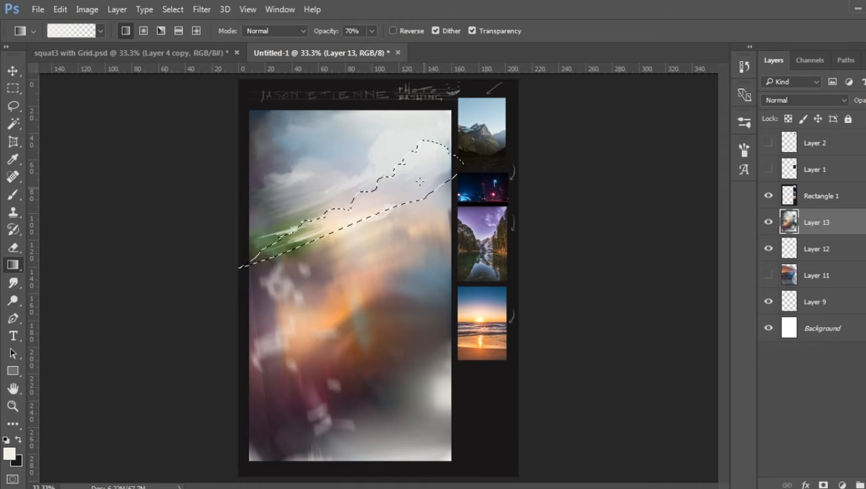
pyautogui.moveTo(422, 138); pyautogui.dragTo(388, 190)
pyautogui.moveTo(421, 222); pyautogui.dragTo(361, 186)
pyautogui.moveTo(473, 187)
pyautogui.mouseDown()
pyautogui.moveTo(400, 156)
pyautogui.moveTo(391, 141)
pyautogui.mouseUp()
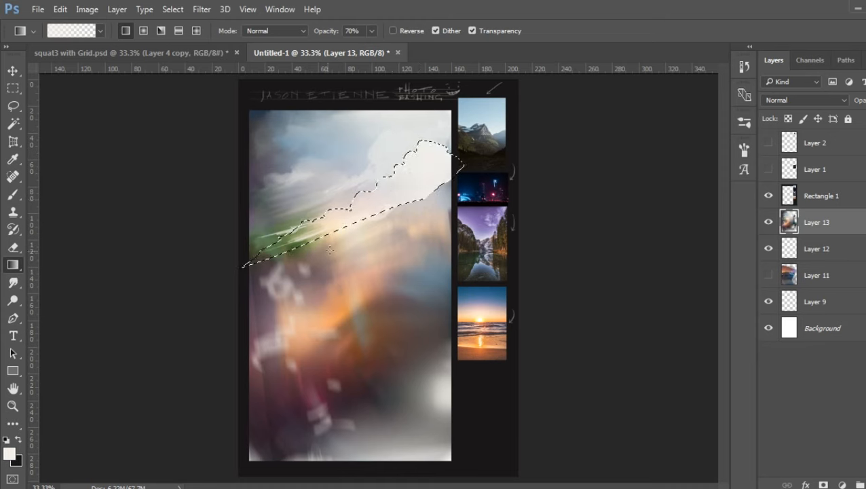
pyautogui.moveTo(402, 180); pyautogui.dragTo(296, 246)
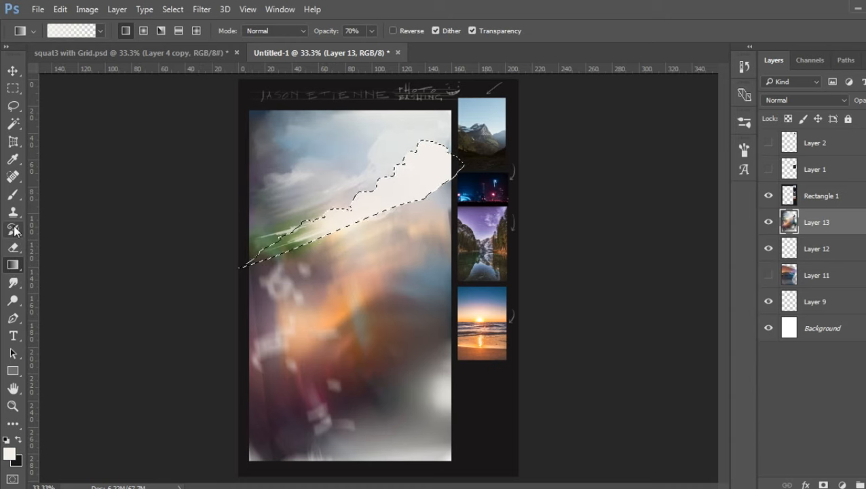
pyautogui.hotkey('ctrl', 'd')
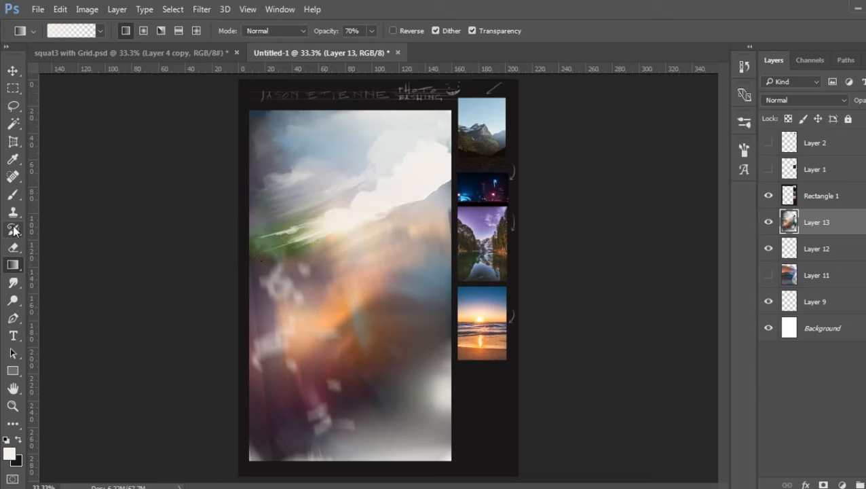
# - Smudge the hard edges of the white diagonal cloud band into the surrounding sky at 87% strength
pyautogui.click(15, 283)
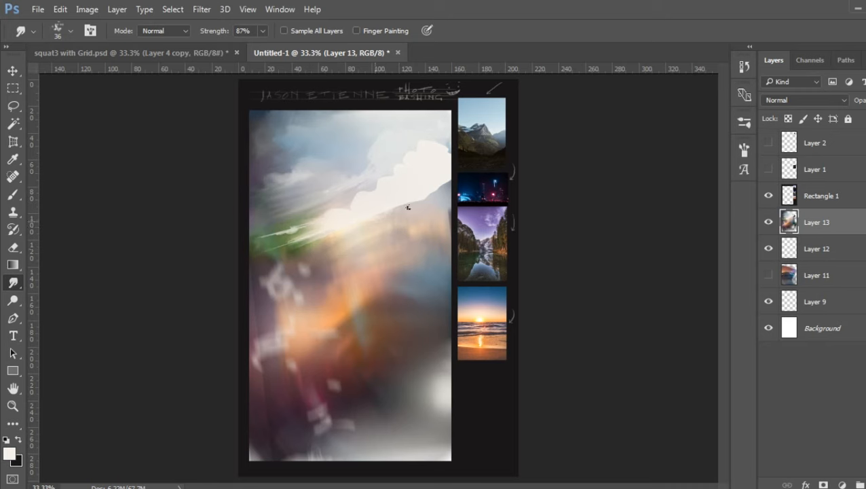
pyautogui.moveTo(432, 193); pyautogui.dragTo(443, 178)
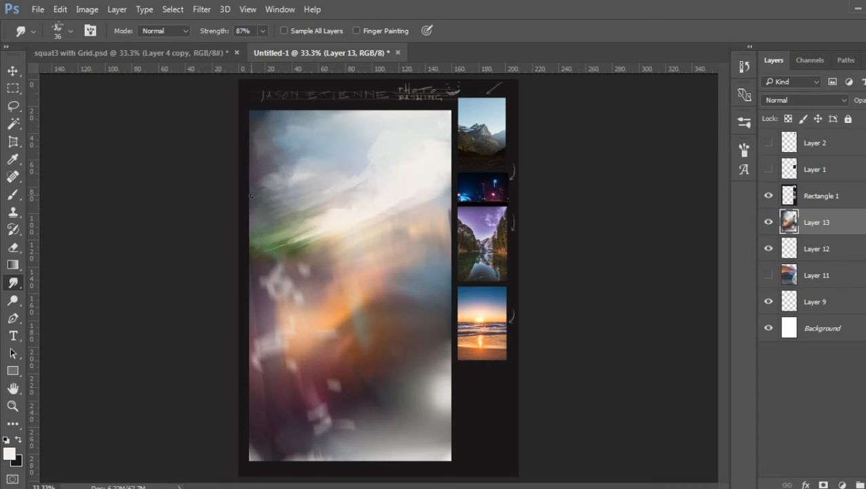
# - Lasso a cloud bank at the left edge of the painted sky and shade it with black and white gradients at 25% opacity
pyautogui.click(13, 106)
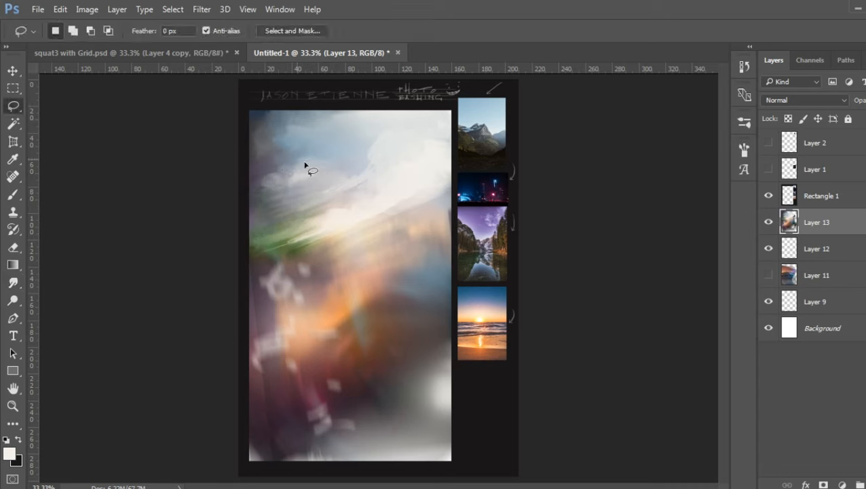
pyautogui.moveTo(253, 178)
pyautogui.mouseDown()
pyautogui.moveTo(272, 169)
pyautogui.moveTo(371, 172)
pyautogui.moveTo(262, 211)
pyautogui.moveTo(239, 194)
pyautogui.moveTo(253, 178)
pyautogui.mouseUp()
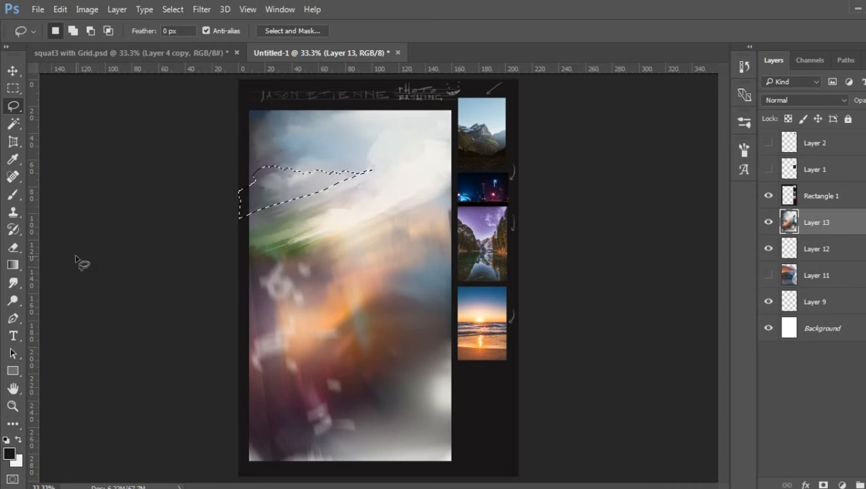
pyautogui.click(12, 264)
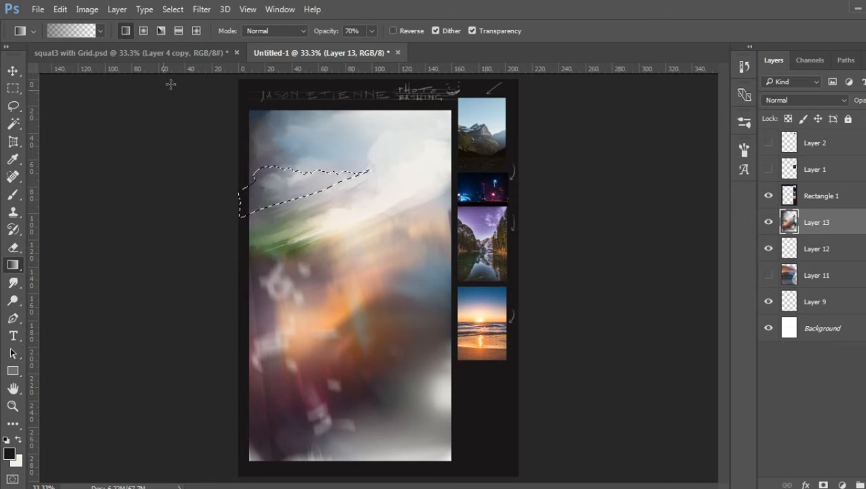
pyautogui.moveTo(372, 32); pyautogui.dragTo(343, 47)
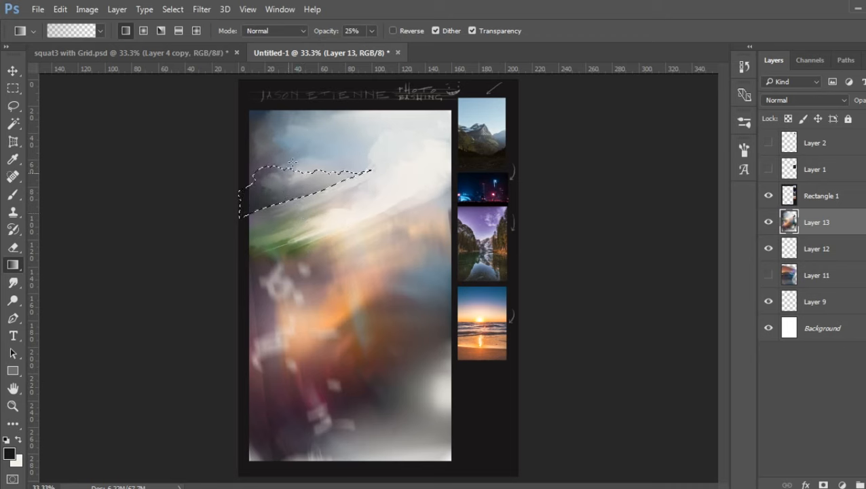
pyautogui.click(20, 438)
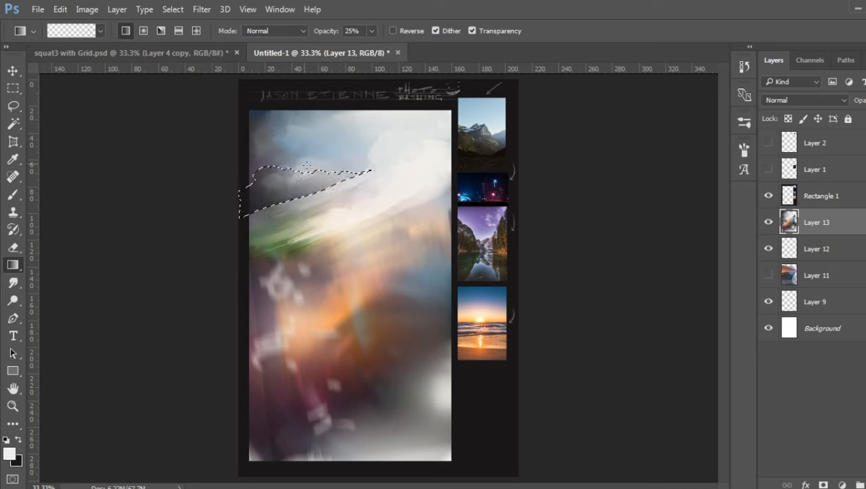
pyautogui.moveTo(261, 162); pyautogui.dragTo(242, 190)
pyautogui.hotkey('ctrl', 'd')
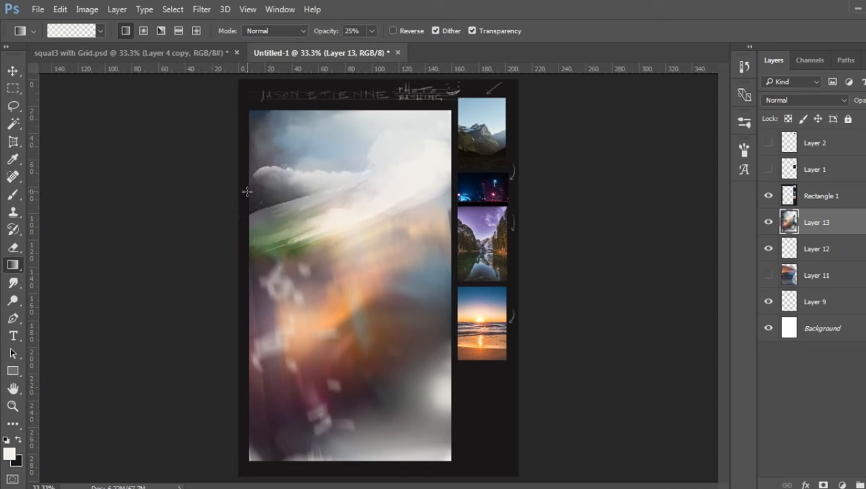
# - Smudge the new cloud bank and the purple area below the green patch into soft diagonal streaks at 87% strength
pyautogui.click(13, 195)
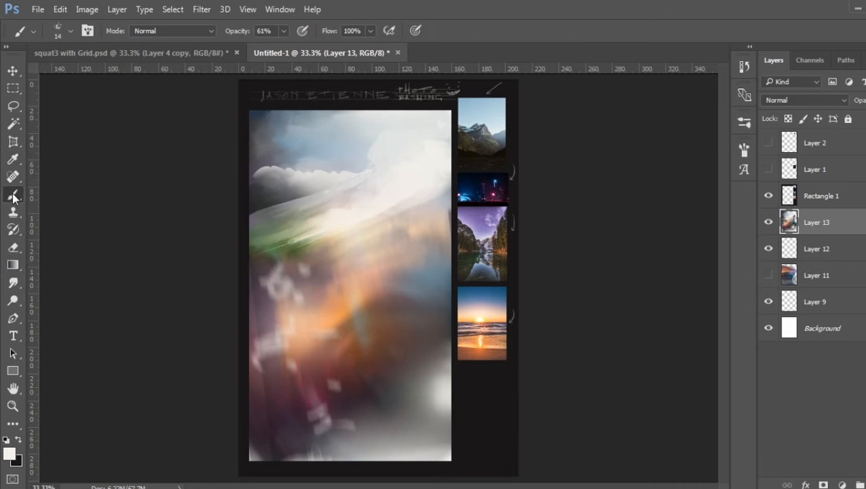
pyautogui.click(13, 284)
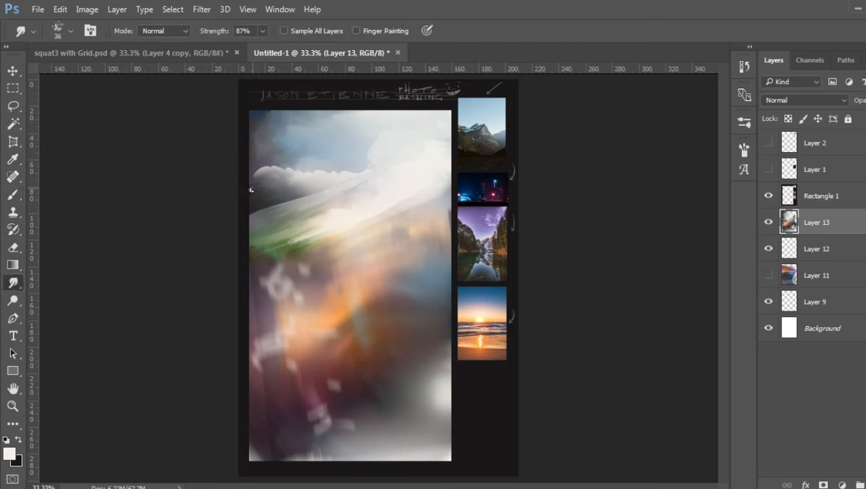
pyautogui.moveTo(293, 187); pyautogui.dragTo(236, 213)
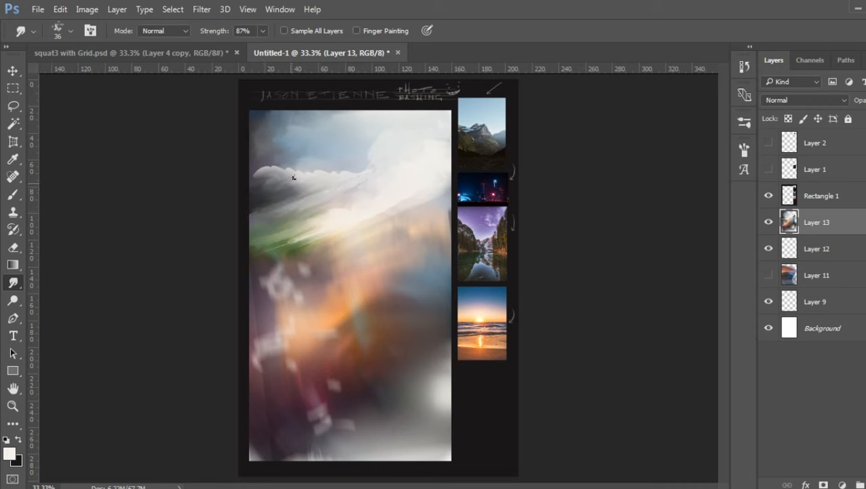
pyautogui.moveTo(280, 169); pyautogui.dragTo(254, 170)
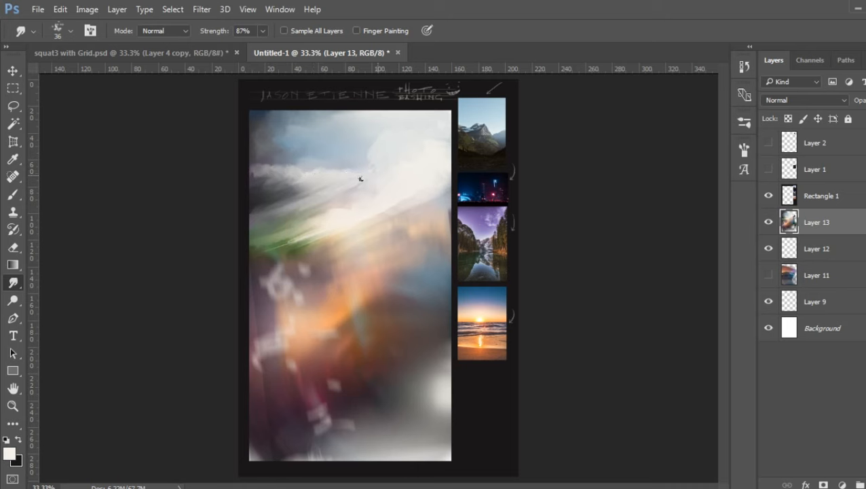
pyautogui.moveTo(319, 189); pyautogui.dragTo(264, 203)
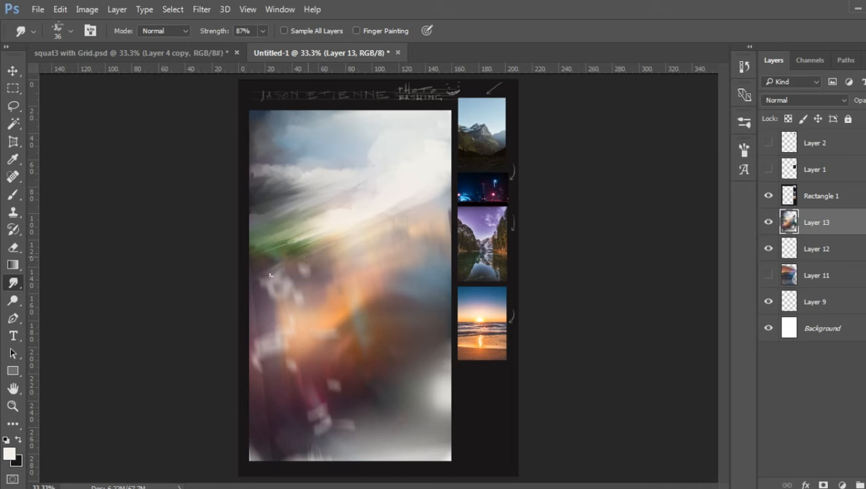
pyautogui.moveTo(276, 290); pyautogui.dragTo(305, 278)
# - Lasso a zigzag river shape down the middle of the painting and fill it with off-white gradients at 25% opacity
pyautogui.click(13, 106)
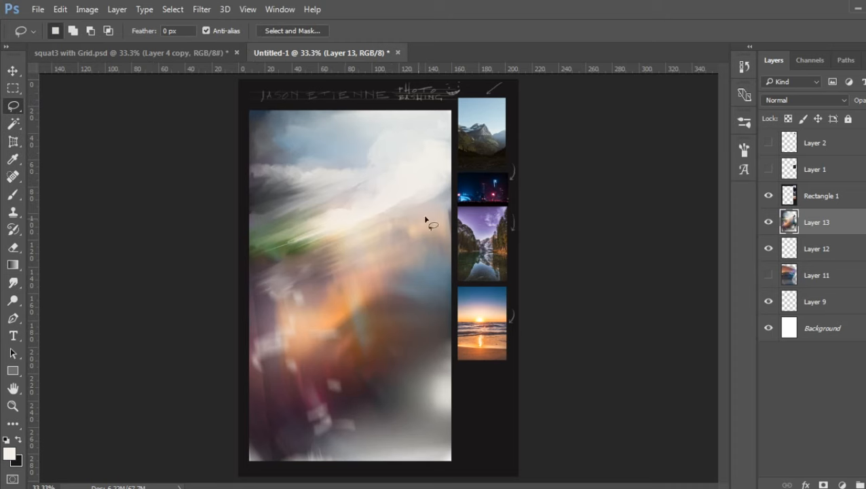
pyautogui.moveTo(424, 198)
pyautogui.mouseDown()
pyautogui.moveTo(364, 219)
pyautogui.moveTo(367, 231)
pyautogui.moveTo(404, 230)
pyautogui.moveTo(364, 255)
pyautogui.moveTo(384, 266)
pyautogui.moveTo(198, 346)
pyautogui.moveTo(216, 377)
pyautogui.moveTo(217, 441)
pyautogui.moveTo(342, 409)
pyautogui.moveTo(407, 370)
pyautogui.moveTo(326, 358)
pyautogui.moveTo(342, 314)
pyautogui.moveTo(429, 259)
pyautogui.moveTo(366, 255)
pyautogui.moveTo(407, 244)
pyautogui.moveTo(376, 224)
pyautogui.moveTo(425, 197)
pyautogui.mouseUp()
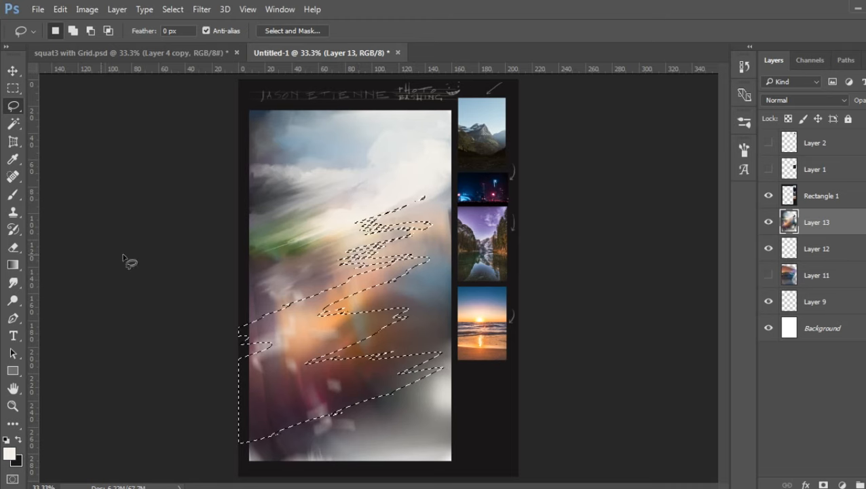
pyautogui.click(12, 264)
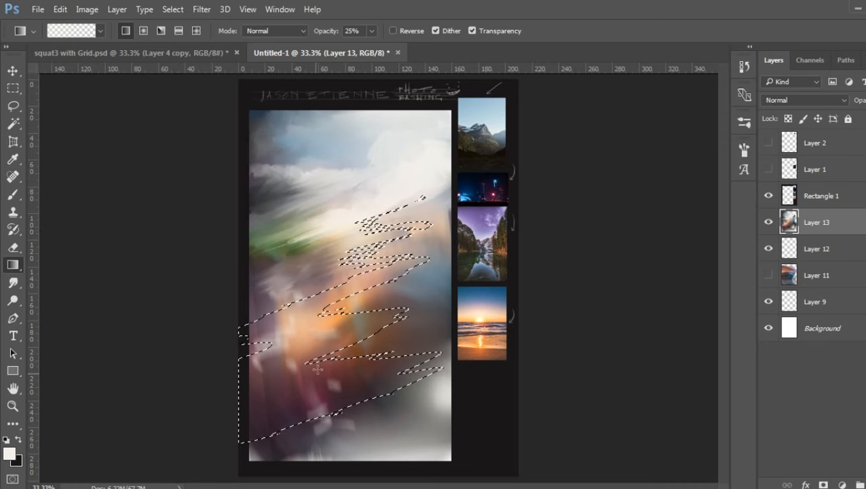
pyautogui.moveTo(386, 186); pyautogui.dragTo(315, 386)
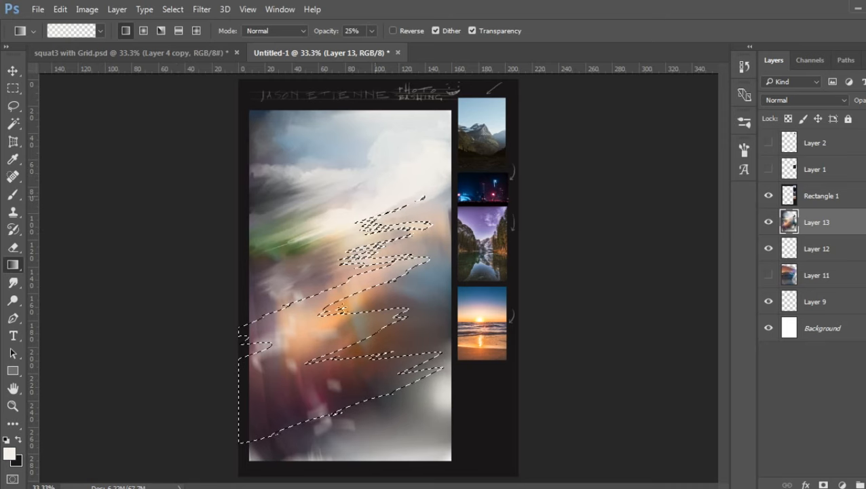
pyautogui.moveTo(398, 172); pyautogui.dragTo(333, 321)
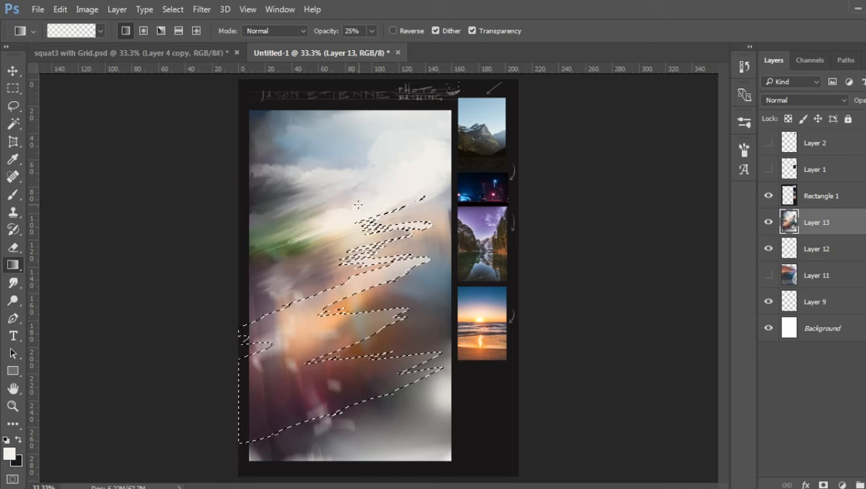
pyautogui.moveTo(372, 173); pyautogui.dragTo(311, 360)
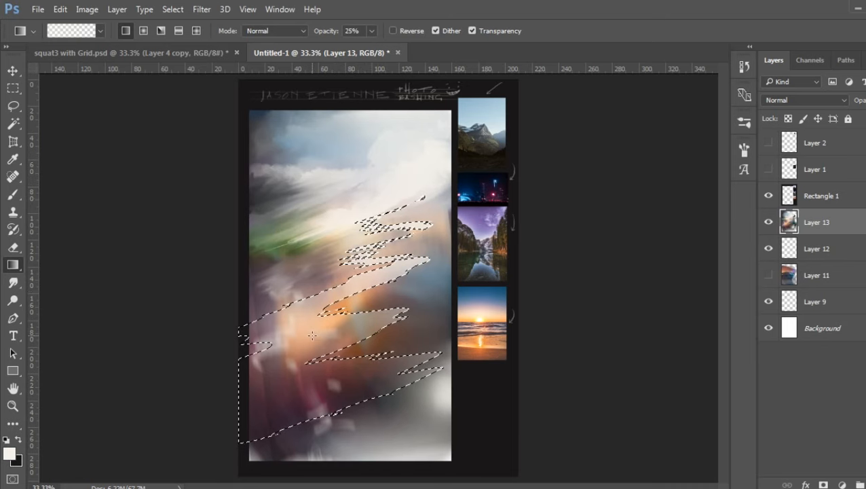
pyautogui.hotkey('ctrl', 'd')
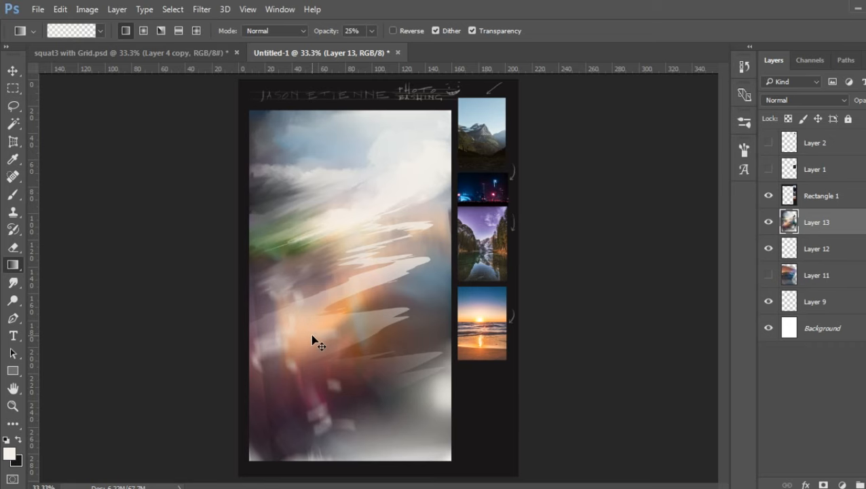
# - Rotate Layer 13 by 14.46° and reposition it so the river's bends run nearly horizontally across the painting
pyautogui.hotkey('ctrl', 't')
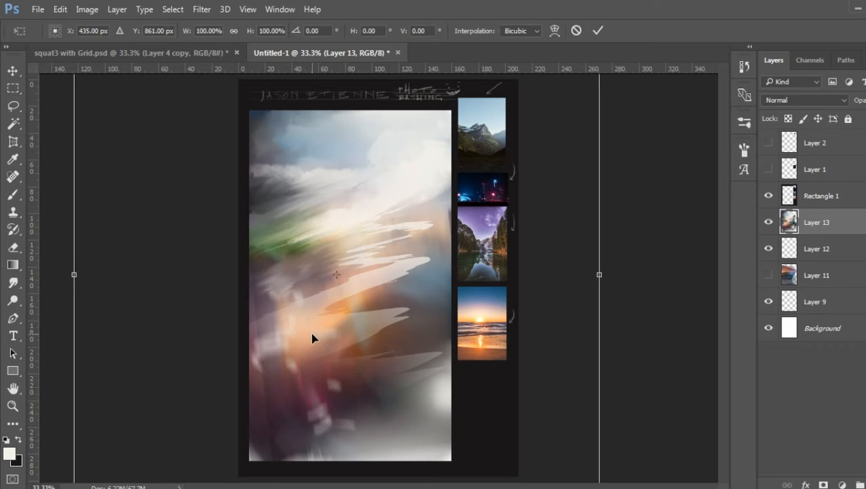
pyautogui.moveTo(644, 226); pyautogui.dragTo(611, 324)
pyautogui.moveTo(425, 287); pyautogui.dragTo(373, 285)
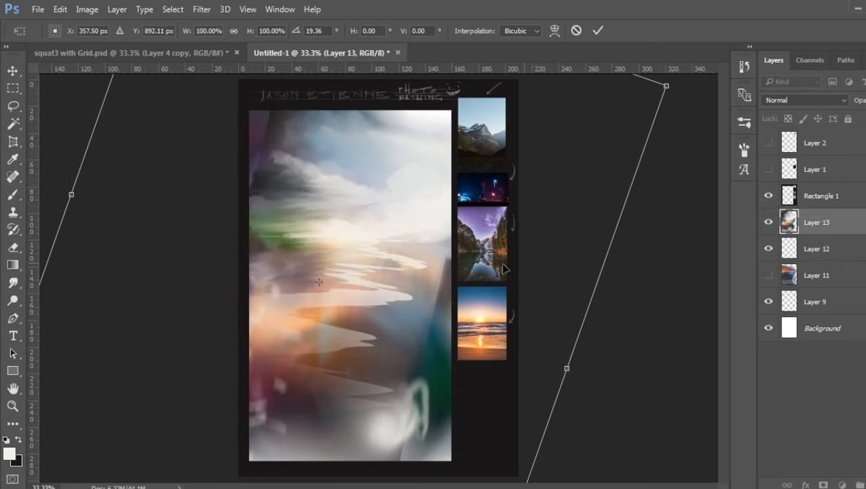
pyautogui.moveTo(622, 273); pyautogui.dragTo(616, 256)
pyautogui.moveTo(450, 271); pyautogui.dragTo(457, 270)
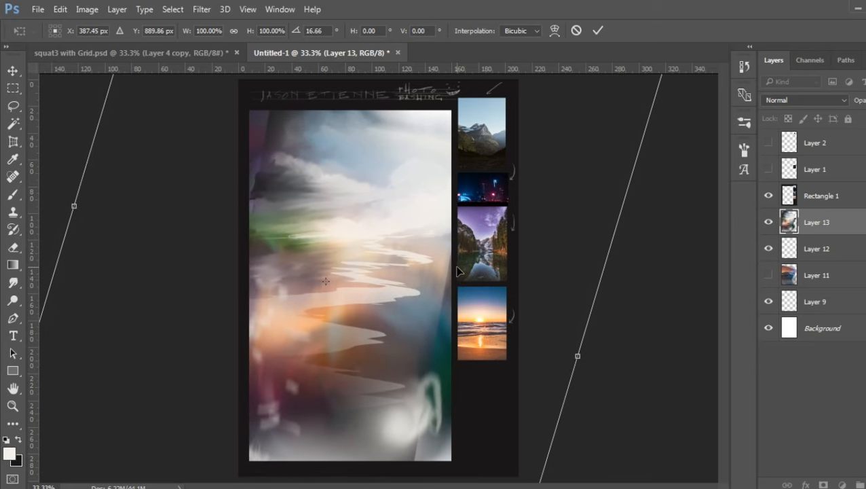
pyautogui.moveTo(661, 298); pyautogui.dragTo(646, 286)
pyautogui.moveTo(417, 303); pyautogui.dragTo(427, 305)
pyautogui.moveTo(635, 299)
pyautogui.mouseDown()
pyautogui.moveTo(632, 290)
pyautogui.moveTo(630, 297)
pyautogui.mouseUp()
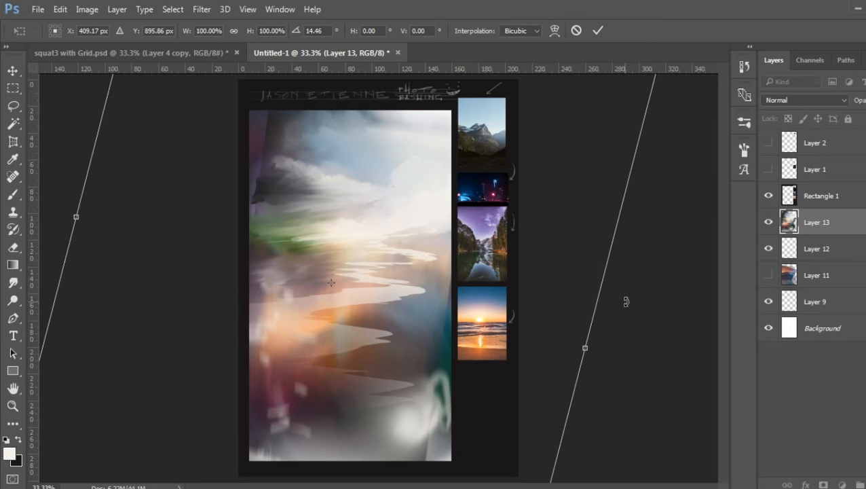
pyautogui.press('Return')
# - Smudge the hard dark edge in the upper-left sky to blend it into the clouds
pyautogui.press('g')
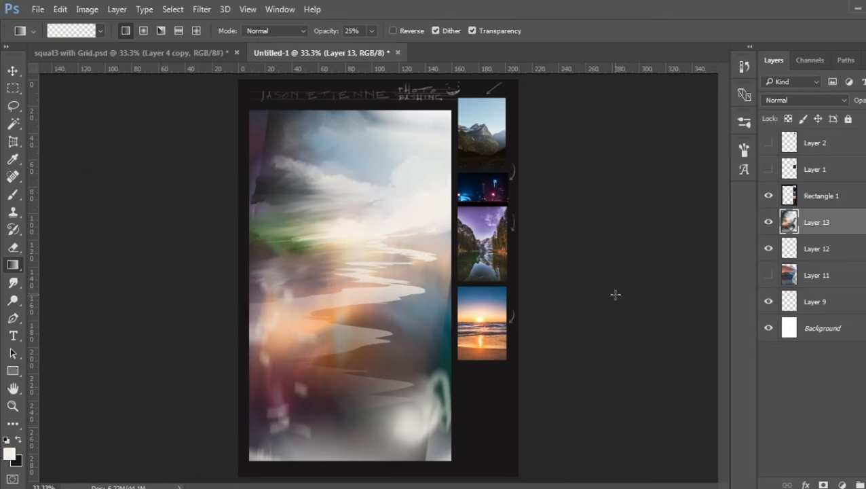
pyautogui.click(12, 282)
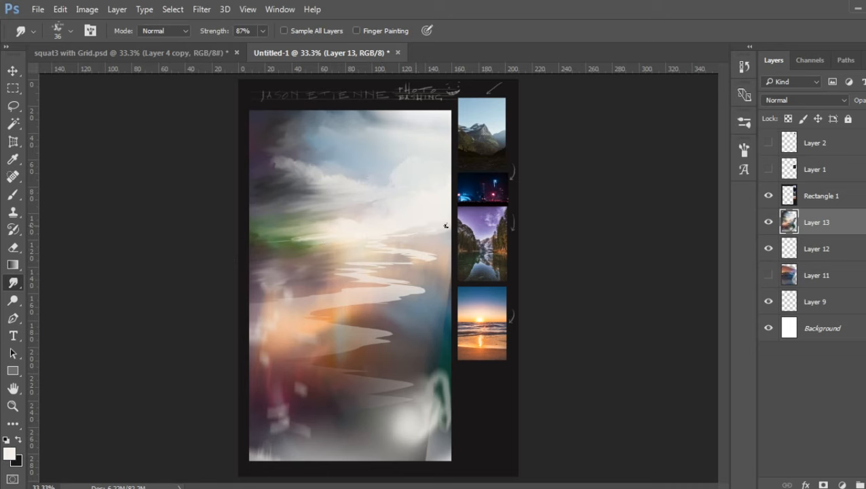
# - Paint off-white strokes along the upper river bends with the 61% opacity brush and smudge them into soft water streaks
pyautogui.click(12, 194)
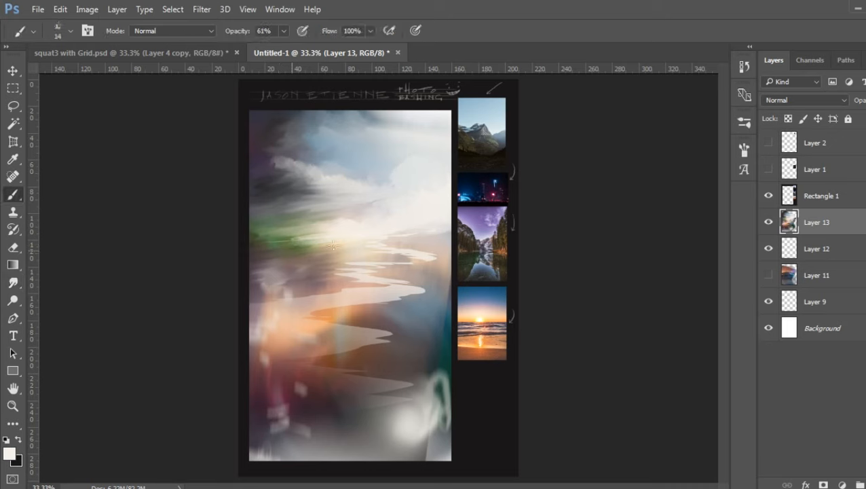
pyautogui.moveTo(333, 245)
pyautogui.mouseDown()
pyautogui.moveTo(287, 249)
pyautogui.moveTo(356, 241)
pyautogui.moveTo(325, 245)
pyautogui.mouseUp()
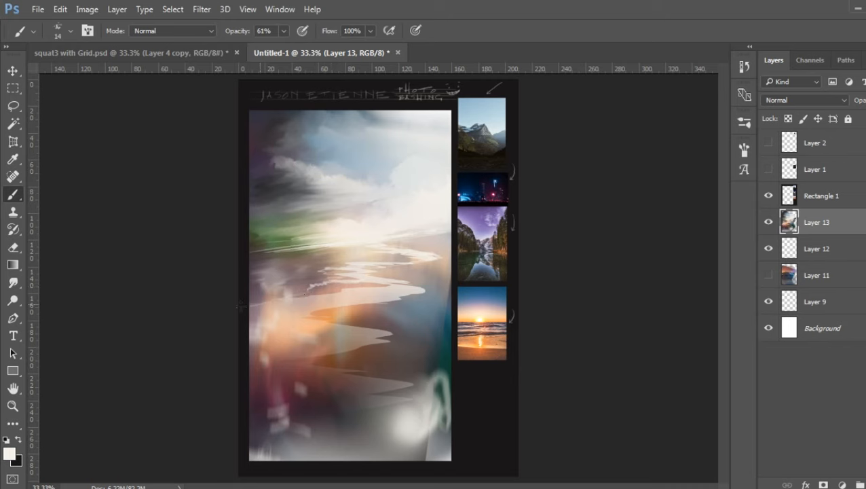
pyautogui.moveTo(317, 300)
pyautogui.mouseDown()
pyautogui.moveTo(376, 296)
pyautogui.moveTo(270, 317)
pyautogui.moveTo(301, 280)
pyautogui.moveTo(281, 292)
pyautogui.moveTo(283, 316)
pyautogui.moveTo(261, 314)
pyautogui.moveTo(402, 293)
pyautogui.mouseUp()
pyautogui.click(13, 283)
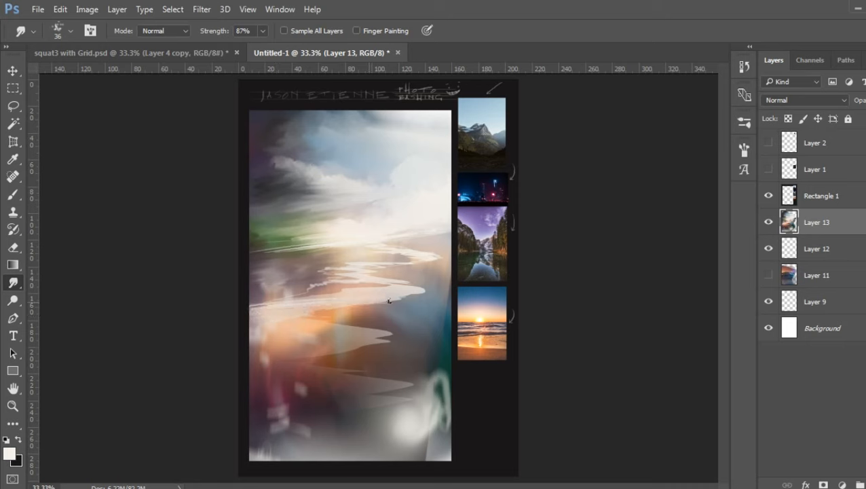
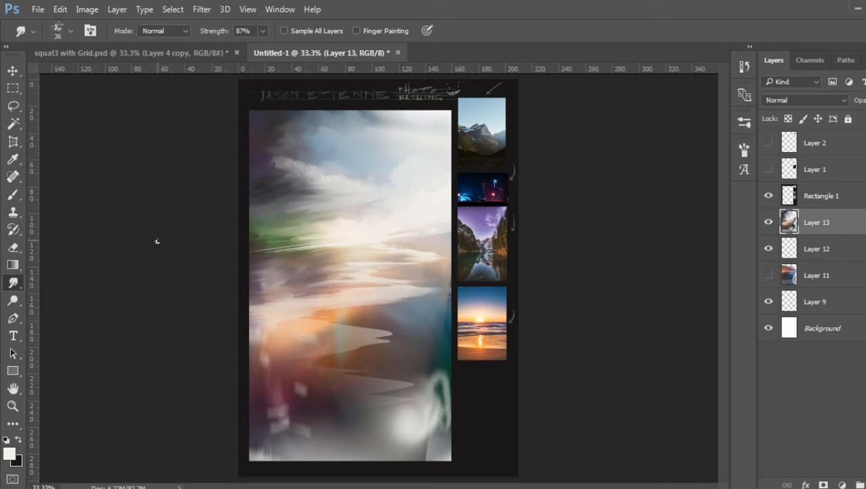
# - Lasso a mountain peak with its jagged shoreline at the painting's left edge and darken it with black gradients, raising gradient opacity to 58%
pyautogui.click(13, 105)
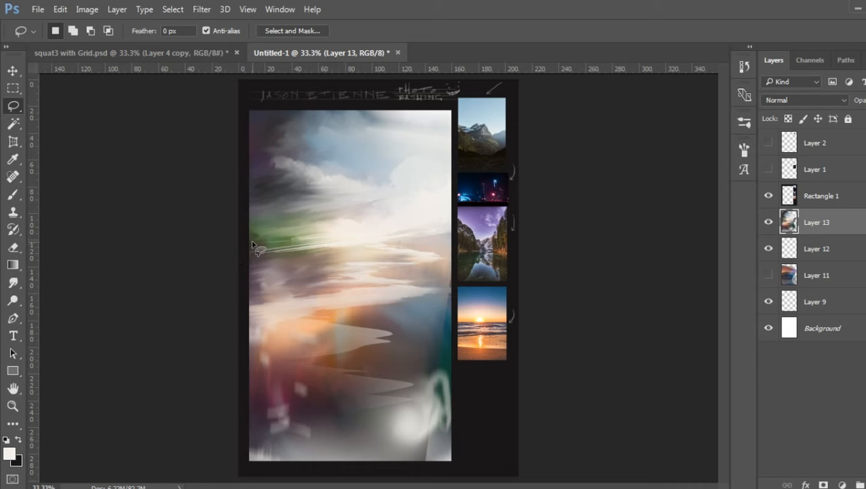
pyautogui.moveTo(246, 254)
pyautogui.mouseDown()
pyautogui.moveTo(267, 209)
pyautogui.moveTo(285, 232)
pyautogui.moveTo(377, 257)
pyautogui.moveTo(311, 269)
pyautogui.moveTo(343, 268)
pyautogui.moveTo(296, 276)
pyautogui.moveTo(334, 276)
pyautogui.moveTo(344, 286)
pyautogui.moveTo(284, 296)
pyautogui.moveTo(228, 259)
pyautogui.moveTo(236, 252)
pyautogui.mouseUp()
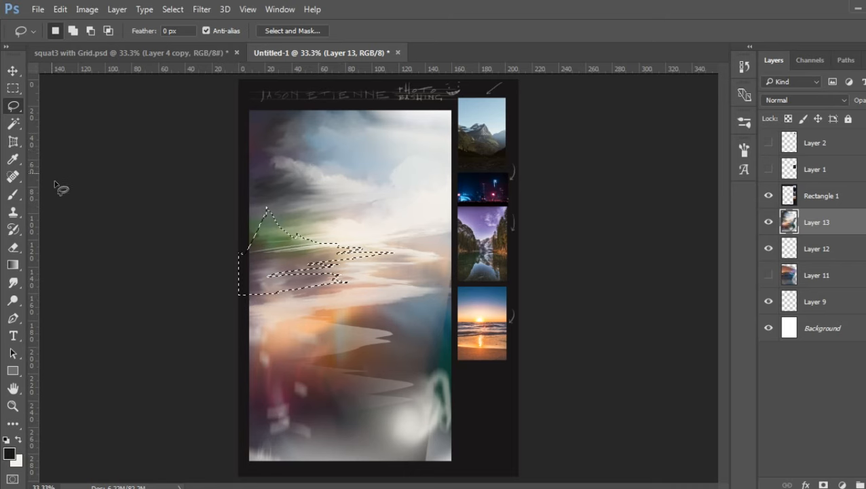
pyautogui.click(13, 282)
pyautogui.click(13, 194)
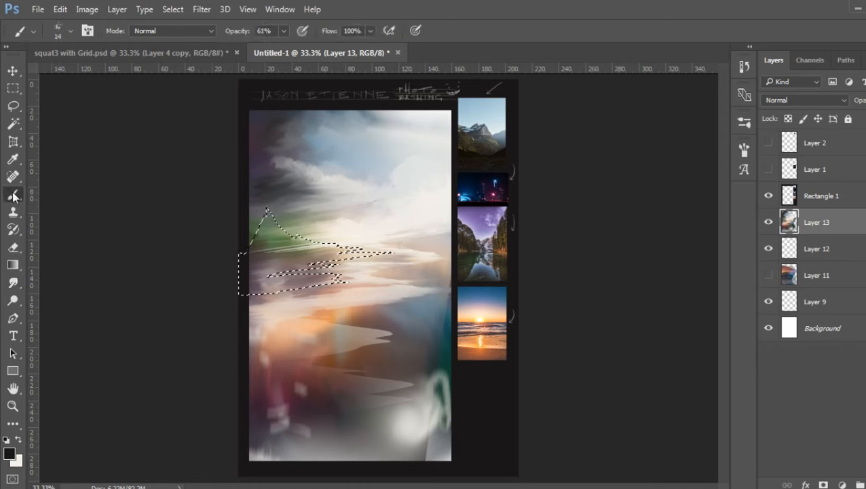
pyautogui.click(13, 264)
pyautogui.moveTo(257, 190)
pyautogui.mouseDown()
pyautogui.moveTo(275, 284)
pyautogui.moveTo(266, 264)
pyautogui.mouseUp()
pyautogui.click(370, 31)
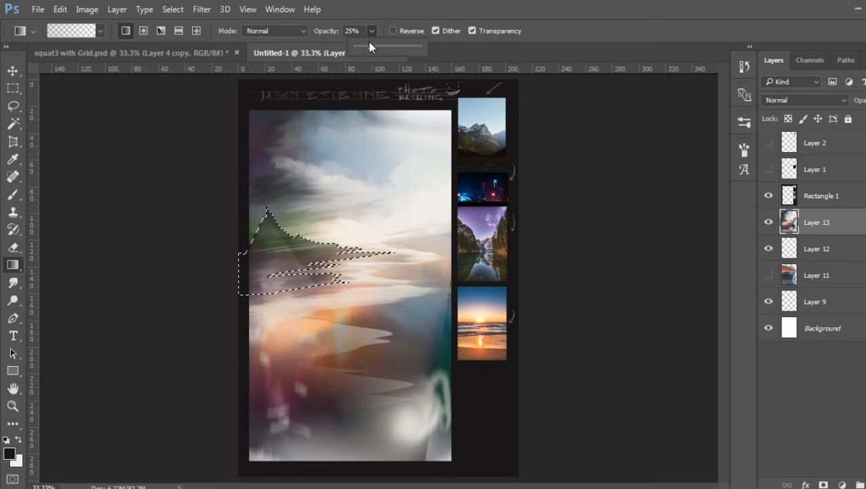
pyautogui.moveTo(370, 46); pyautogui.dragTo(394, 52)
pyautogui.moveTo(250, 218); pyautogui.dragTo(294, 298)
pyautogui.moveTo(223, 227); pyautogui.dragTo(261, 278)
pyautogui.hotkey('ctrl', 'd')
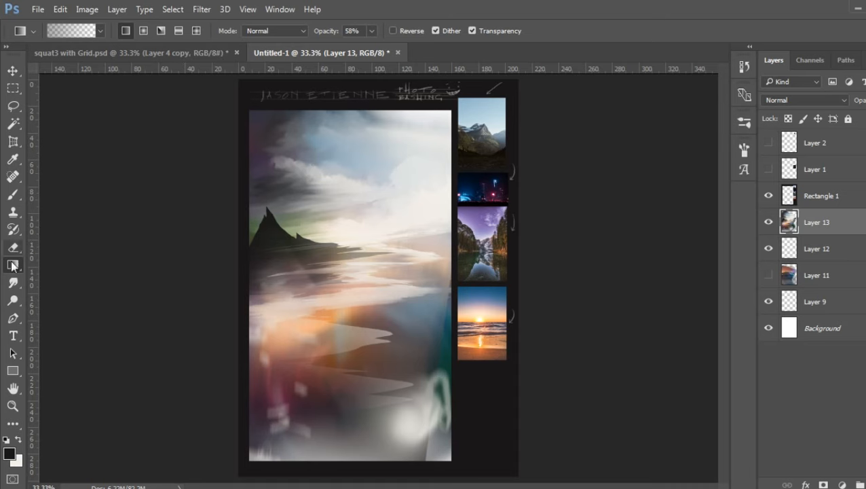
# - Smudge the edges of the dark mountain on the painting's left side with the smudge brush reduced to 9 px
pyautogui.click(12, 282)
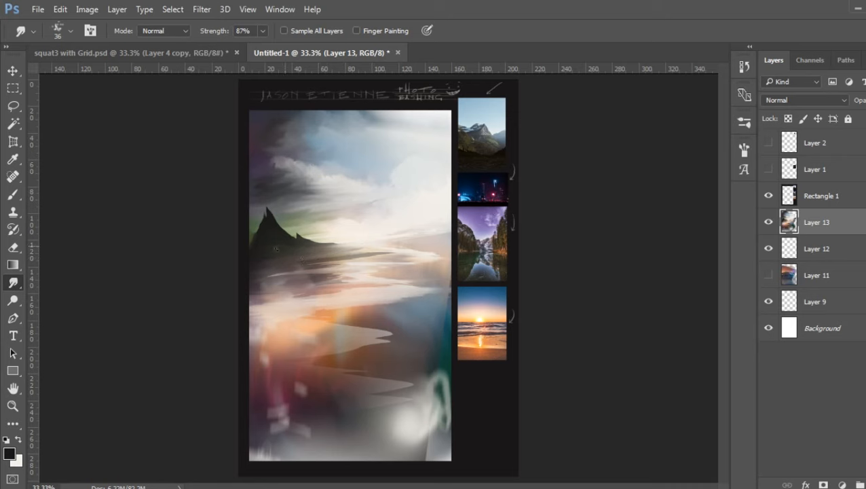
pyautogui.rightClick(319, 247)
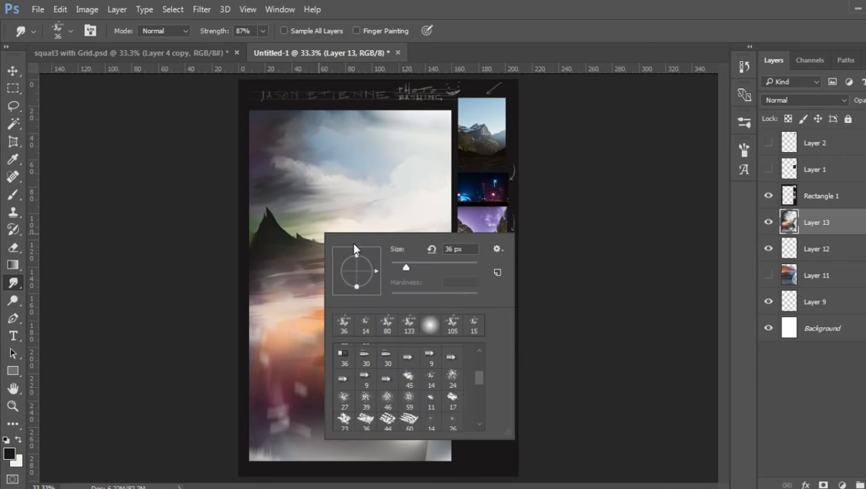
pyautogui.moveTo(405, 267); pyautogui.dragTo(394, 267)
pyautogui.press('Return')
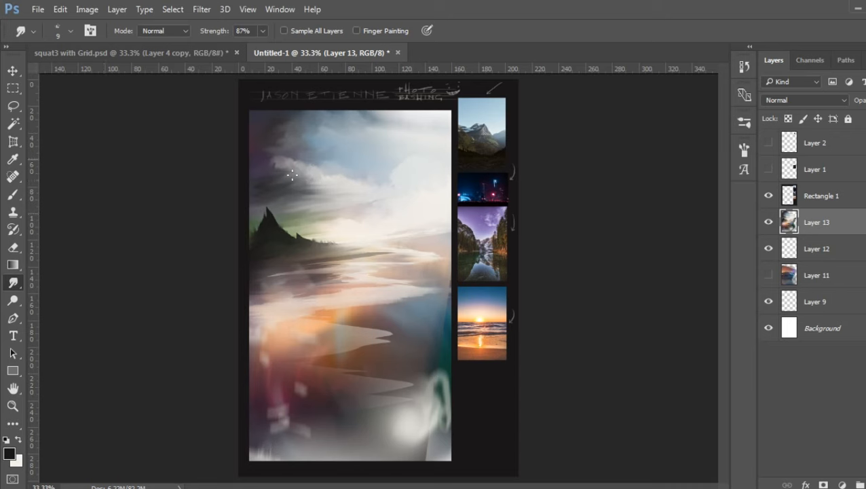
# - Lasso a small jagged mountain range on the horizon at the painting's right edge and darken it with a 58% opacity black gradient
pyautogui.click(13, 106)
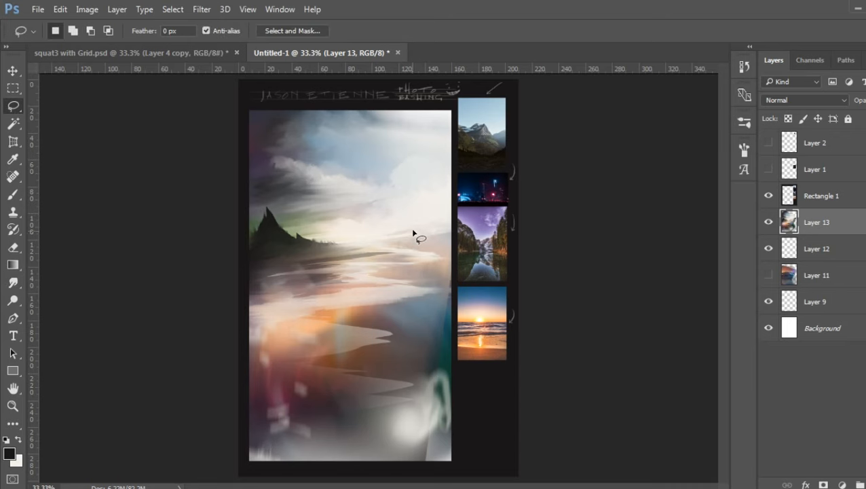
pyautogui.moveTo(374, 239)
pyautogui.mouseDown()
pyautogui.moveTo(400, 218)
pyautogui.moveTo(424, 226)
pyautogui.moveTo(437, 214)
pyautogui.moveTo(492, 214)
pyautogui.moveTo(376, 239)
pyautogui.mouseUp()
pyautogui.click(13, 264)
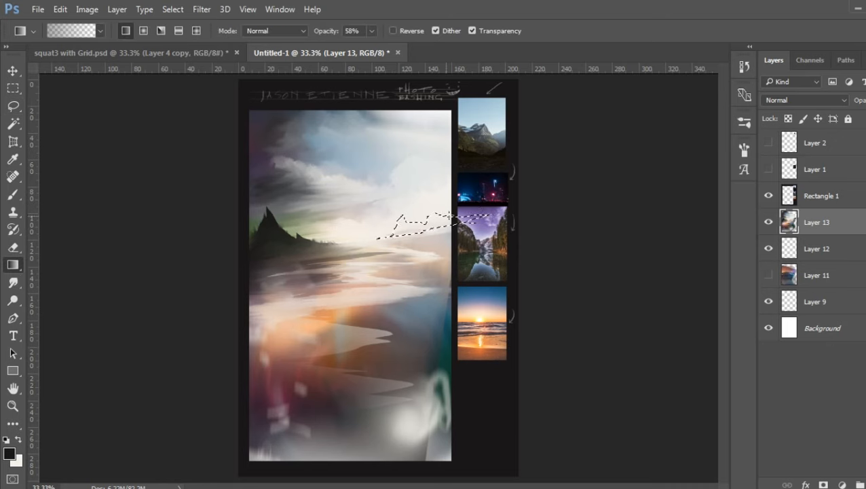
pyautogui.moveTo(414, 202); pyautogui.dragTo(411, 272)
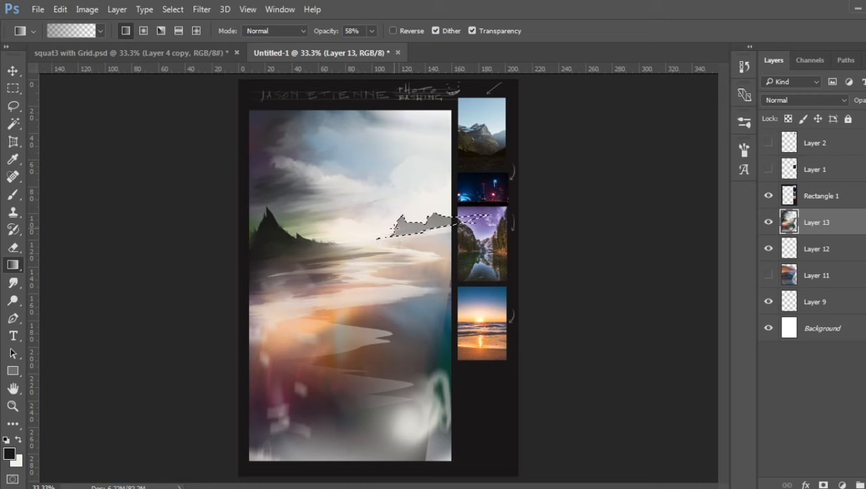
pyautogui.hotkey('ctrl', 'd')
# - Smudge the base and edges of the distant right-hand mountains with a 15 px smudge brush
pyautogui.click(13, 283)
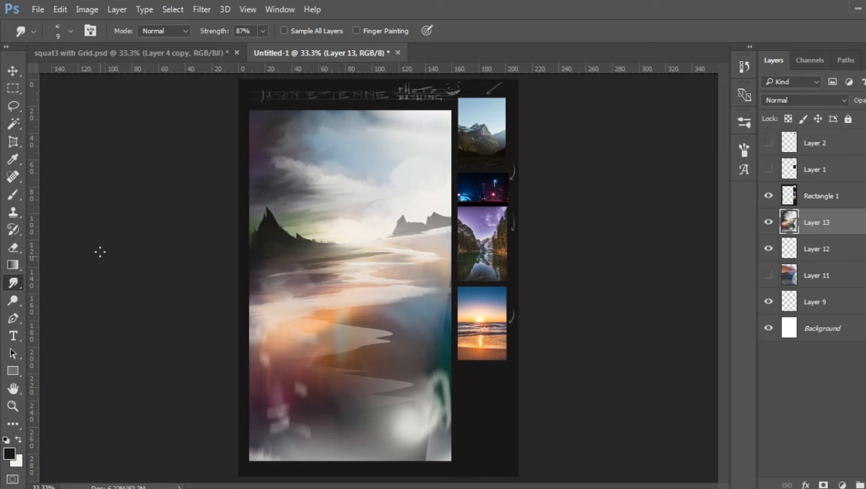
pyautogui.rightClick(407, 229)
pyautogui.moveTo(478, 263); pyautogui.dragTo(481, 263)
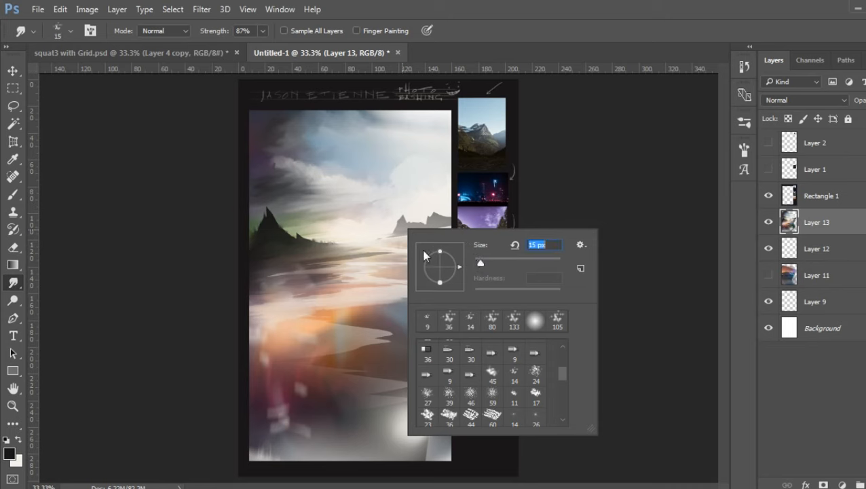
pyautogui.click(396, 236)
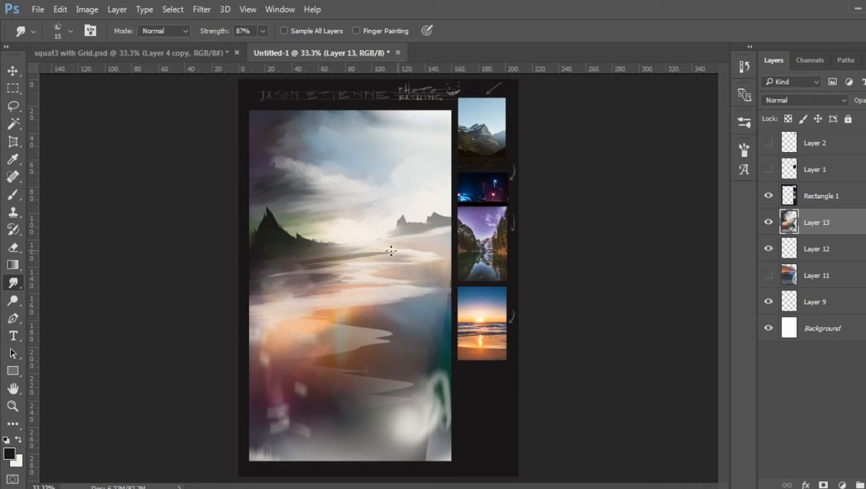
# - Paint off-white streaks across the water below the left mountain with the 14 px brush at 61% opacity
pyautogui.click(11, 195)
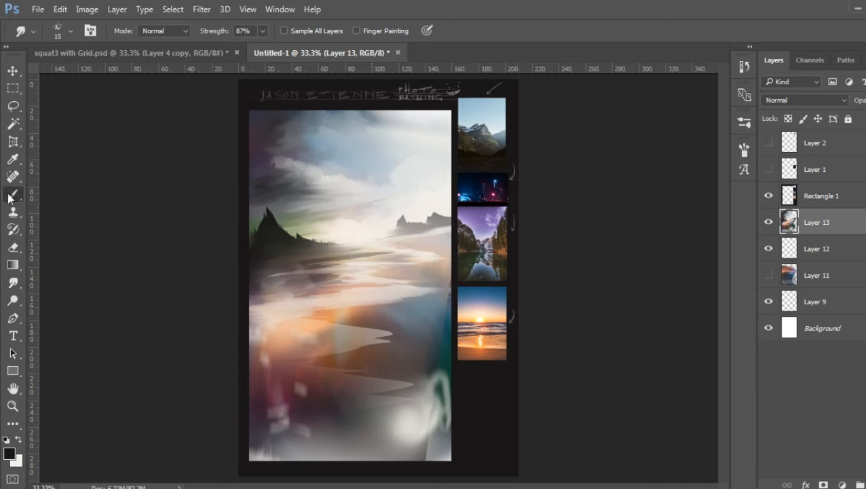
pyautogui.press('x')
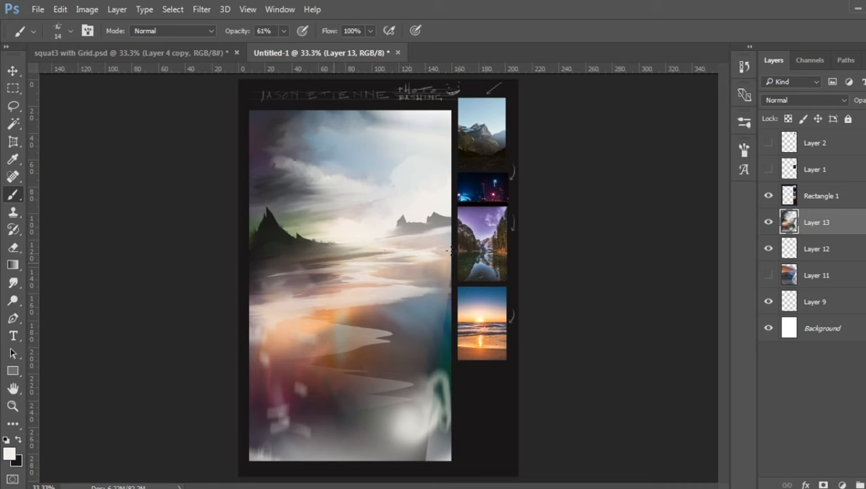
pyautogui.moveTo(278, 271)
pyautogui.mouseDown()
pyautogui.moveTo(342, 257)
pyautogui.moveTo(336, 263)
pyautogui.moveTo(412, 259)
pyautogui.mouseUp()
pyautogui.moveTo(326, 276); pyautogui.dragTo(341, 274)
pyautogui.moveTo(273, 286); pyautogui.dragTo(309, 280)
pyautogui.moveTo(295, 276)
pyautogui.mouseDown()
pyautogui.moveTo(394, 265)
pyautogui.moveTo(264, 278)
pyautogui.moveTo(386, 246)
pyautogui.moveTo(275, 264)
pyautogui.moveTo(335, 252)
pyautogui.mouseUp()
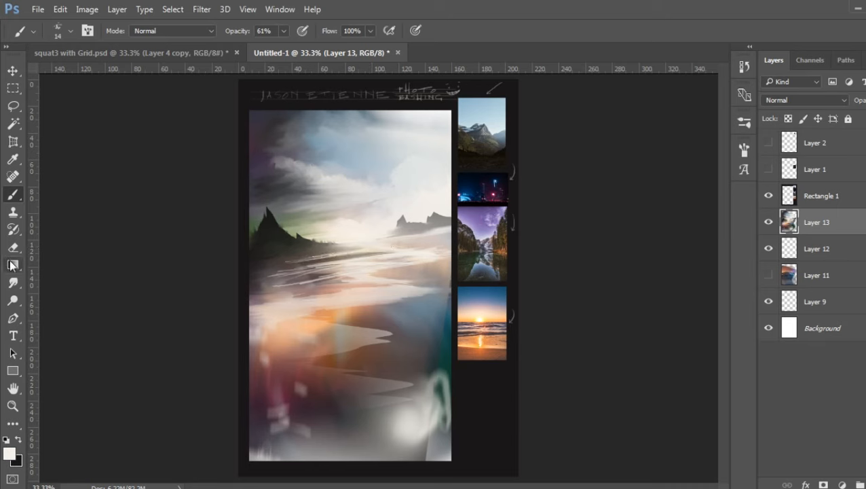
# - Smudge the off-white water streaks below the left mountain with the 15 px smudge brush at 87% strength
pyautogui.click(13, 282)
pyautogui.moveTo(339, 253); pyautogui.dragTo(285, 259)
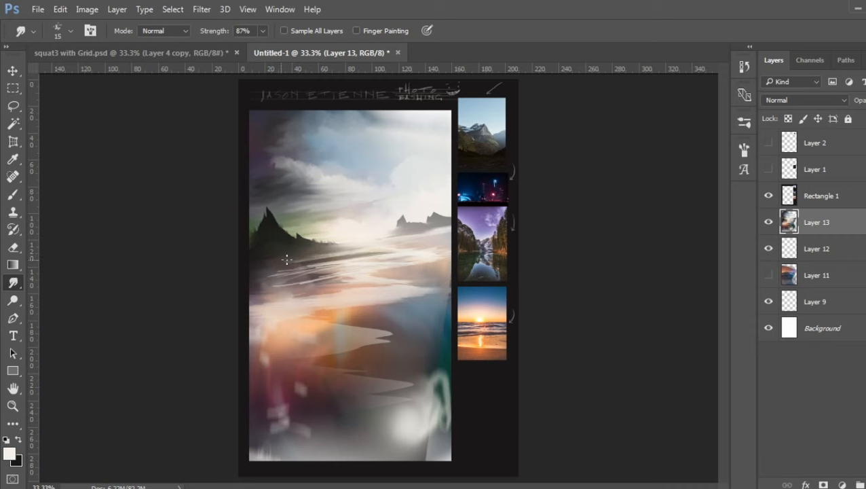
pyautogui.moveTo(384, 251); pyautogui.dragTo(276, 265)
pyautogui.moveTo(347, 258)
pyautogui.mouseDown()
pyautogui.moveTo(312, 262)
pyautogui.moveTo(386, 253)
pyautogui.moveTo(295, 262)
pyautogui.moveTo(431, 238)
pyautogui.moveTo(287, 275)
pyautogui.moveTo(339, 280)
pyautogui.moveTo(308, 287)
pyautogui.mouseUp()
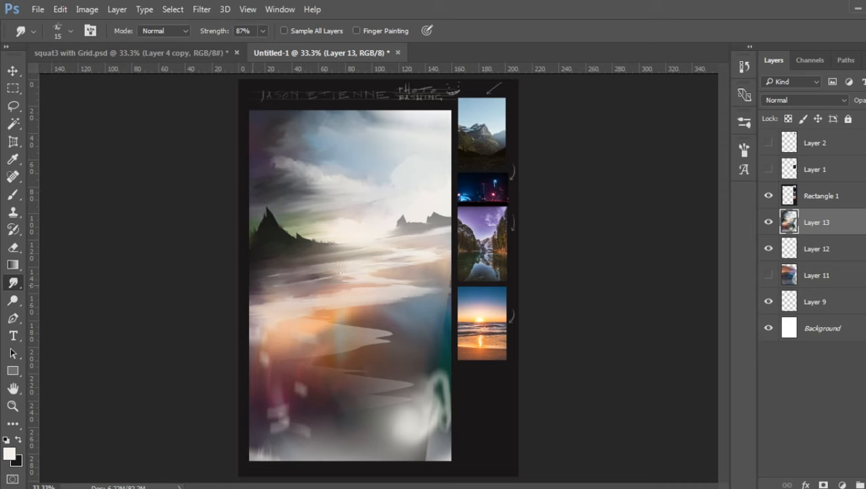
# - Enlarge the smudge brush to 29 px and blend the hard-edged orange river bends and the pale marks at the lower left
pyautogui.rightClick(335, 280)
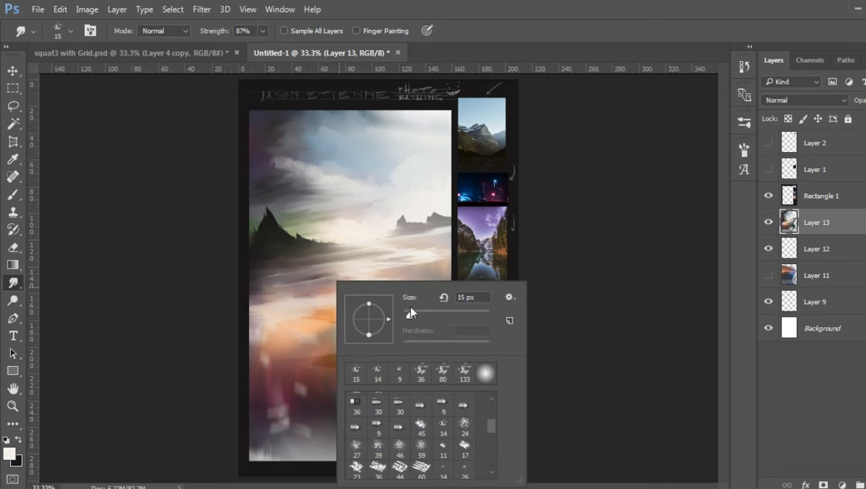
pyautogui.moveTo(405, 316); pyautogui.dragTo(416, 315)
pyautogui.click(319, 331)
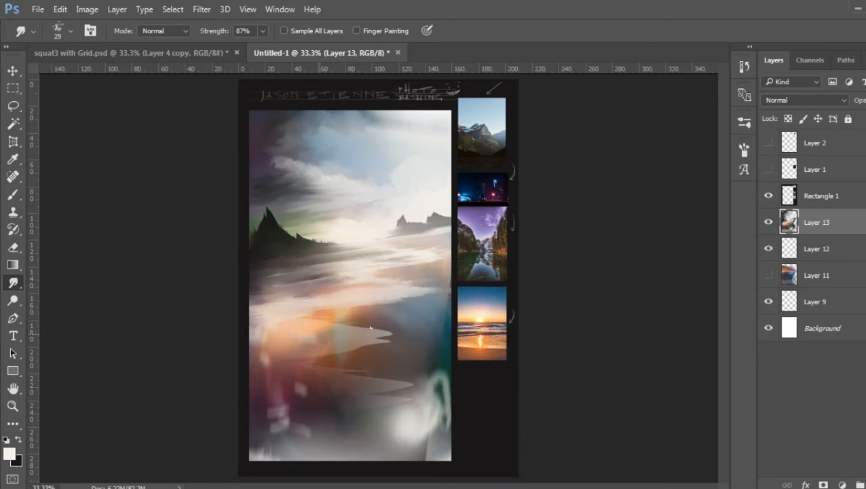
pyautogui.moveTo(346, 324); pyautogui.dragTo(394, 335)
pyautogui.moveTo(271, 411)
pyautogui.mouseDown()
pyautogui.moveTo(297, 411)
pyautogui.moveTo(302, 421)
pyautogui.moveTo(272, 420)
pyautogui.moveTo(299, 417)
pyautogui.moveTo(302, 439)
pyautogui.mouseUp()
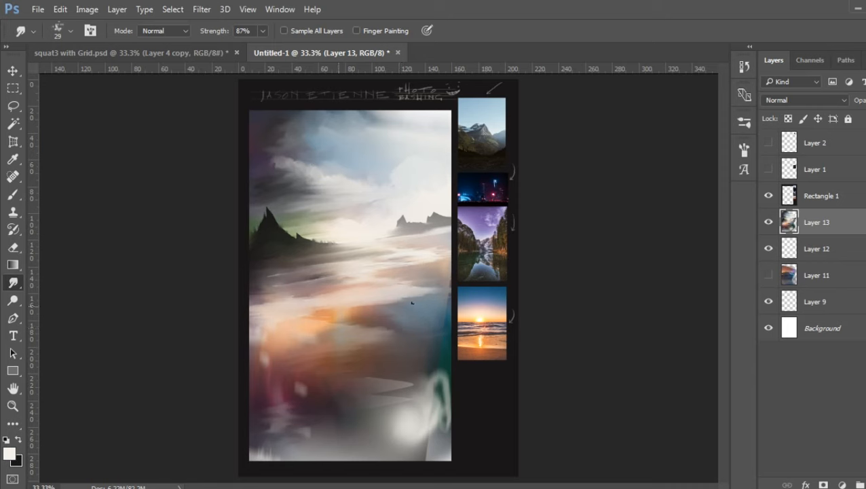
# - Lasso a large foreground slope descending from the painting's left edge to the mid-river and darken it with repeated 58% opacity black gradients
pyautogui.click(13, 105)
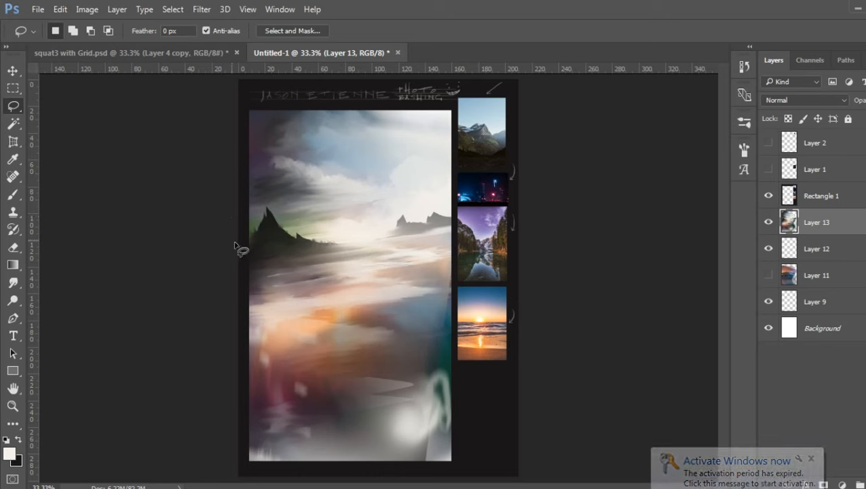
pyautogui.moveTo(238, 243)
pyautogui.mouseDown()
pyautogui.moveTo(290, 304)
pyautogui.moveTo(377, 349)
pyautogui.moveTo(332, 351)
pyautogui.moveTo(290, 380)
pyautogui.moveTo(201, 411)
pyautogui.moveTo(231, 275)
pyautogui.moveTo(228, 247)
pyautogui.moveTo(236, 244)
pyautogui.moveTo(288, 315)
pyautogui.mouseUp()
pyautogui.click(12, 265)
pyautogui.moveTo(215, 252); pyautogui.dragTo(299, 343)
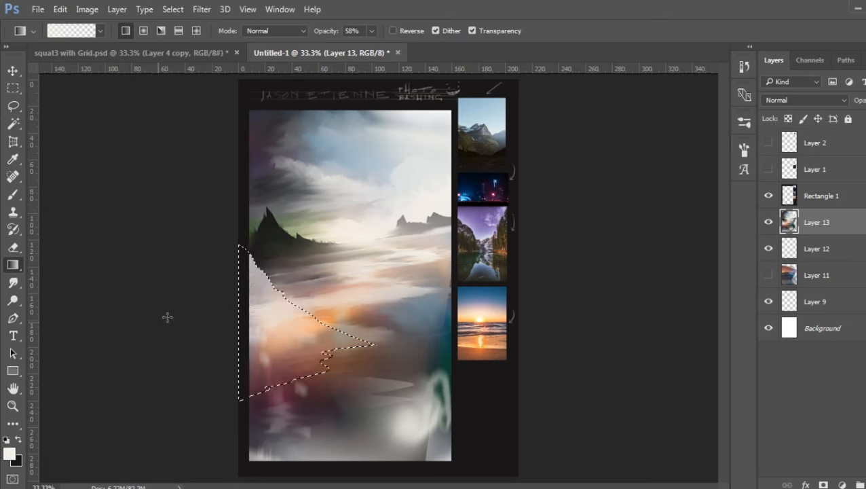
pyautogui.click(19, 440)
pyautogui.moveTo(198, 263); pyautogui.dragTo(307, 355)
pyautogui.moveTo(185, 251); pyautogui.dragTo(328, 357)
pyautogui.moveTo(209, 271); pyautogui.dragTo(309, 357)
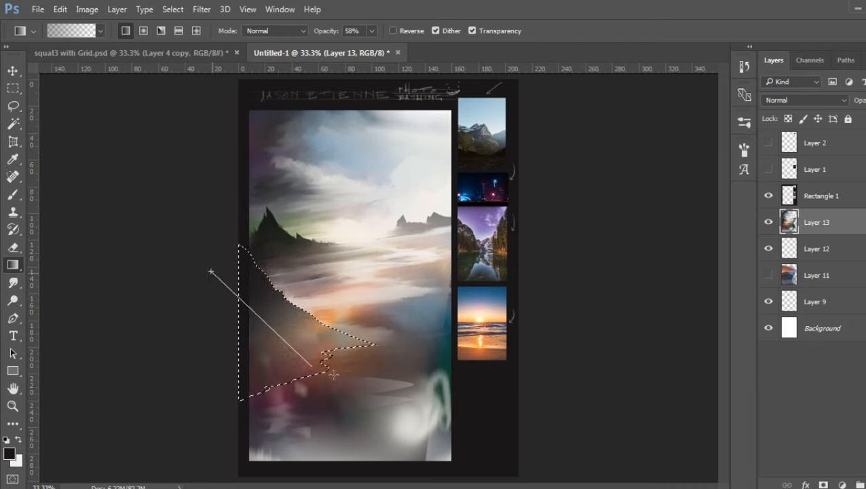
pyautogui.moveTo(339, 288); pyautogui.dragTo(294, 361)
pyautogui.moveTo(338, 310); pyautogui.dragTo(287, 363)
pyautogui.moveTo(329, 288); pyautogui.dragTo(285, 333)
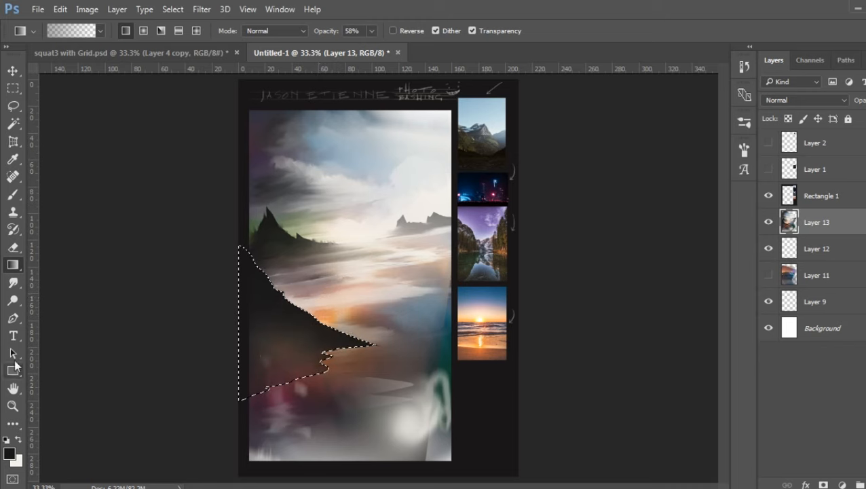
pyautogui.hotkey('ctrl', 'd')
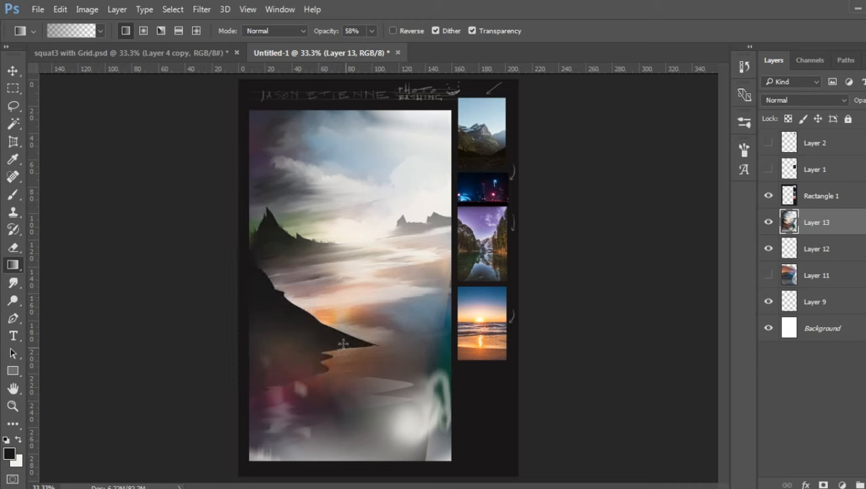
# - Smudge the foreground slope's ridge into grassy tufts and soften its lower shoreline, using a 61 px and then a 25 px smudge brush
pyautogui.click(16, 194)
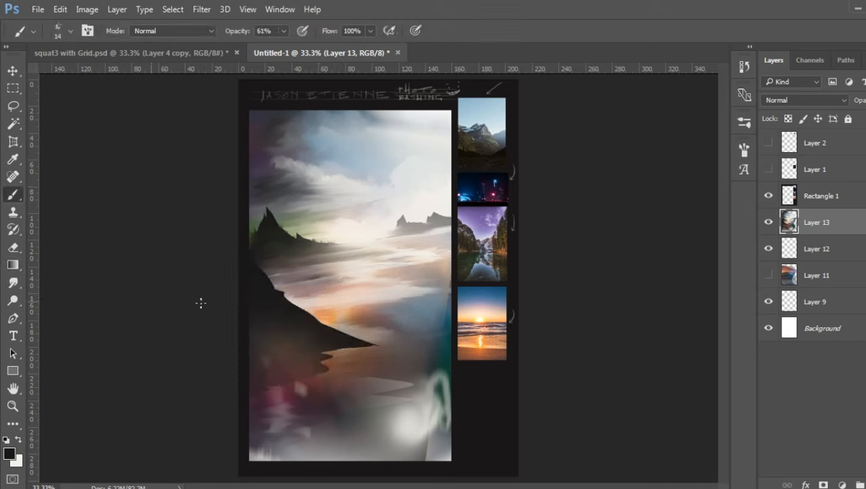
pyautogui.click(12, 282)
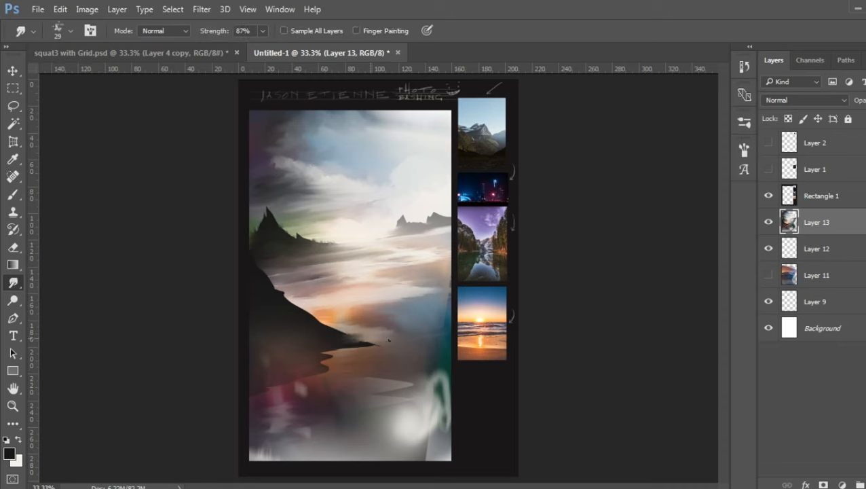
pyautogui.rightClick(377, 332)
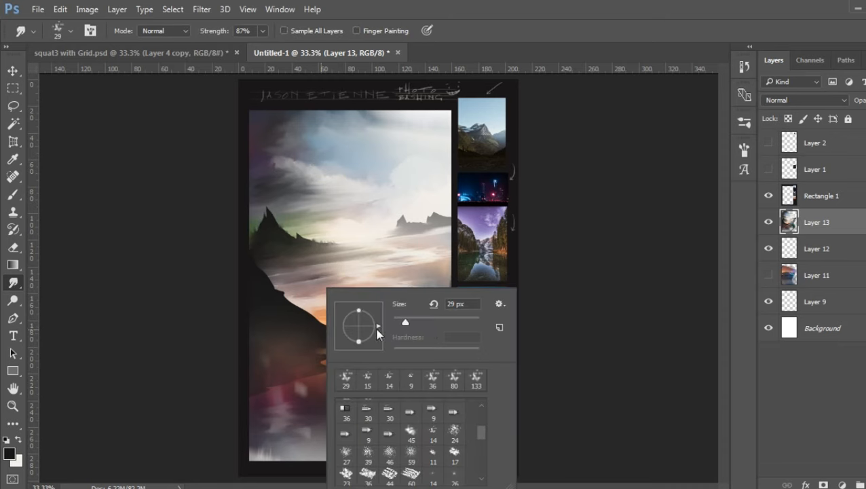
pyautogui.moveTo(412, 320); pyautogui.dragTo(416, 320)
pyautogui.click(294, 326)
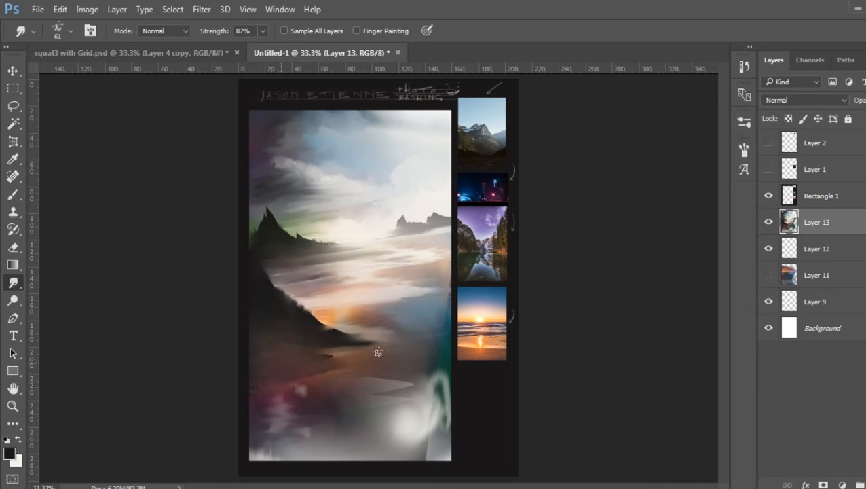
pyautogui.rightClick(321, 320)
pyautogui.moveTo(423, 321); pyautogui.dragTo(404, 319)
pyautogui.press('Return')
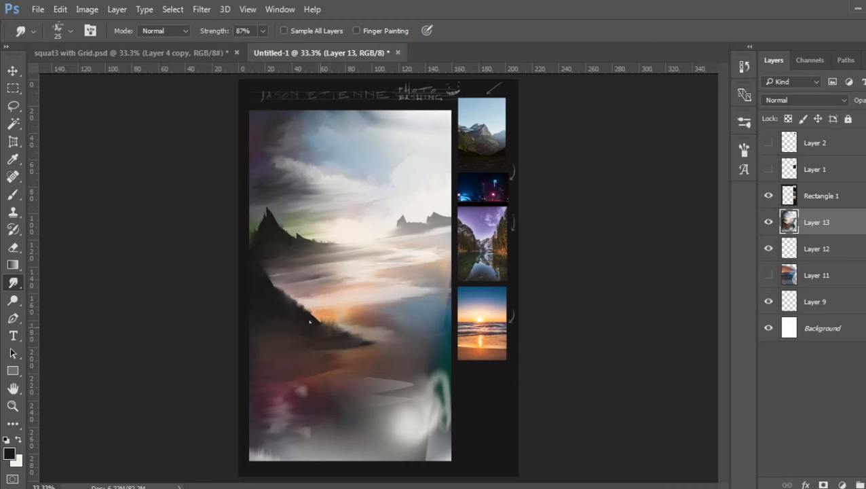
# - Lasso small windswept tree silhouettes on the foreground slope's ridge and darken them with 58% opacity black gradients
pyautogui.click(13, 106)
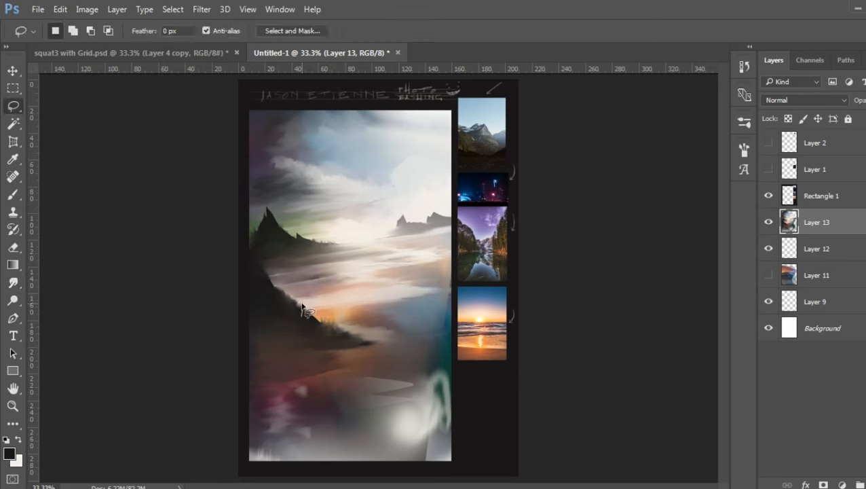
pyautogui.moveTo(297, 296)
pyautogui.mouseDown()
pyautogui.moveTo(323, 303)
pyautogui.moveTo(307, 322)
pyautogui.moveTo(334, 308)
pyautogui.moveTo(320, 309)
pyautogui.moveTo(325, 319)
pyautogui.moveTo(353, 315)
pyautogui.moveTo(328, 321)
pyautogui.moveTo(337, 326)
pyautogui.moveTo(383, 310)
pyautogui.moveTo(344, 334)
pyautogui.moveTo(354, 339)
pyautogui.moveTo(293, 337)
pyautogui.moveTo(294, 319)
pyautogui.mouseUp()
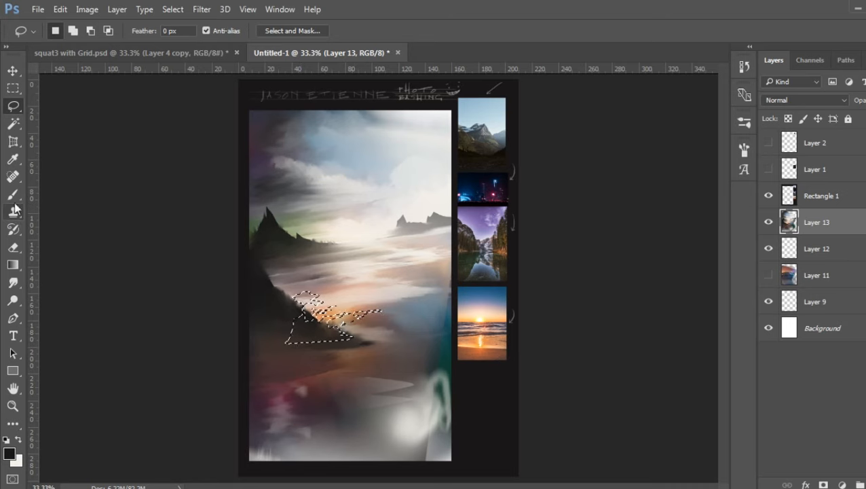
pyautogui.click(12, 264)
pyautogui.moveTo(310, 313); pyautogui.dragTo(310, 281)
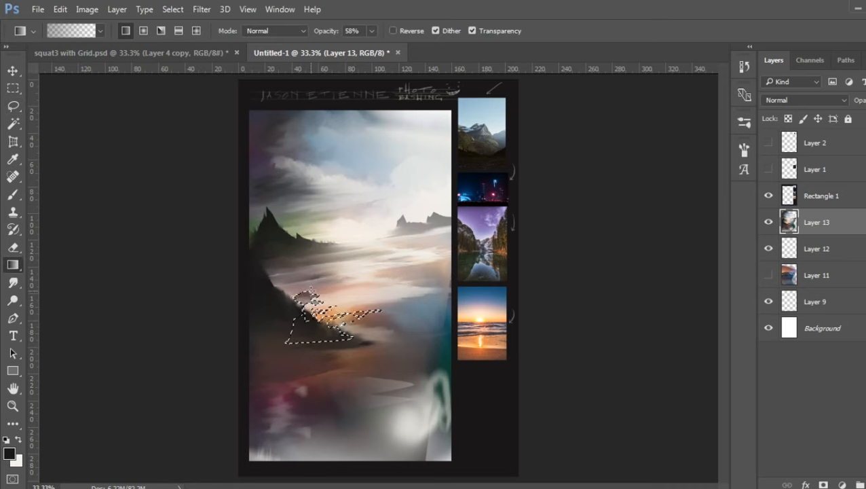
pyautogui.moveTo(328, 318); pyautogui.dragTo(325, 280)
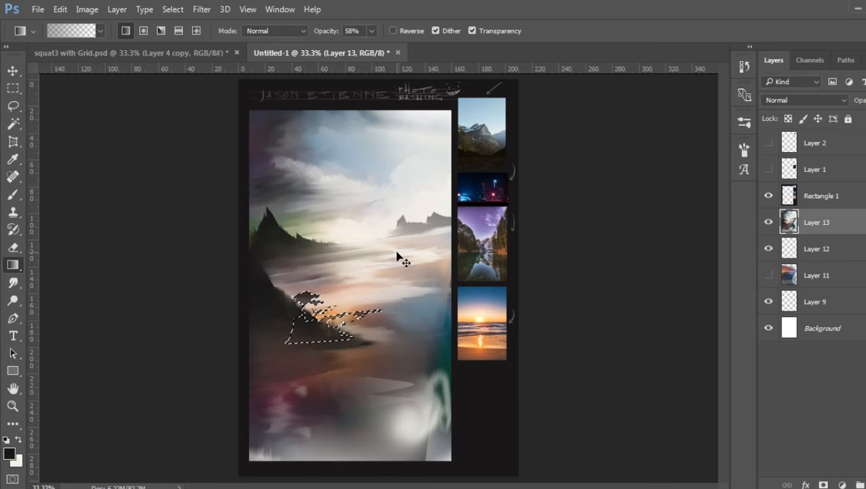
pyautogui.hotkey('ctrl', 's')
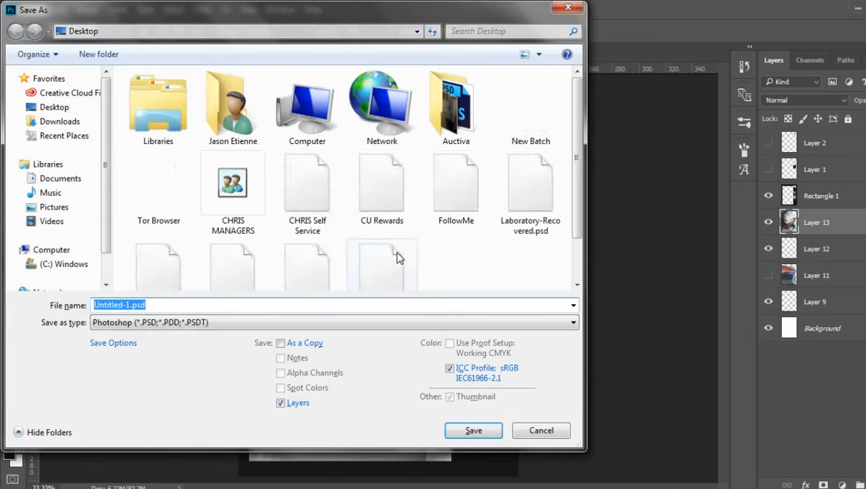
pyautogui.click(568, 8)
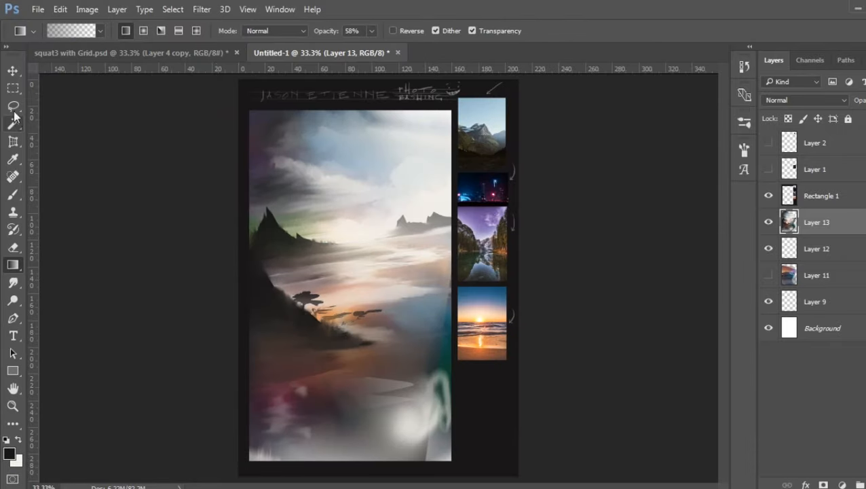
# - Lasso a windswept tree silhouette at the painting's right edge, darken it with 58% opacity black gradients and smudge its canopy
pyautogui.click(18, 196)
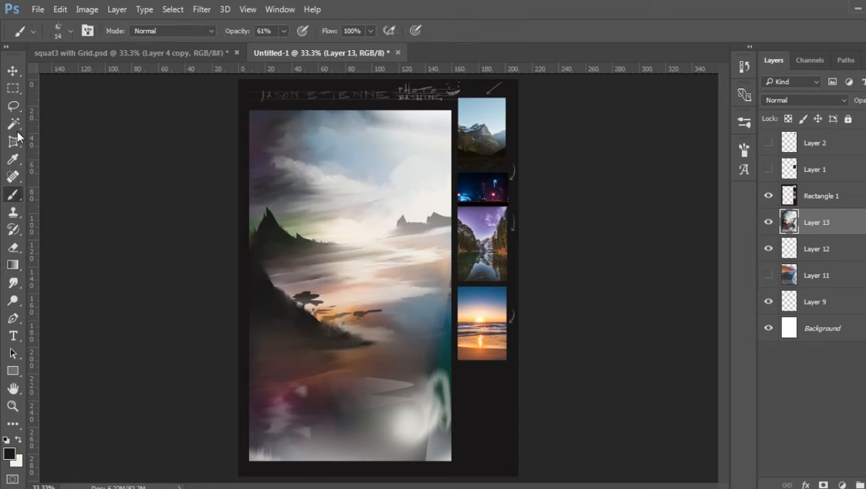
pyautogui.click(13, 106)
pyautogui.moveTo(450, 239)
pyautogui.mouseDown()
pyautogui.moveTo(418, 253)
pyautogui.moveTo(421, 268)
pyautogui.moveTo(453, 269)
pyautogui.moveTo(435, 269)
pyautogui.moveTo(456, 313)
pyautogui.moveTo(455, 272)
pyautogui.mouseUp()
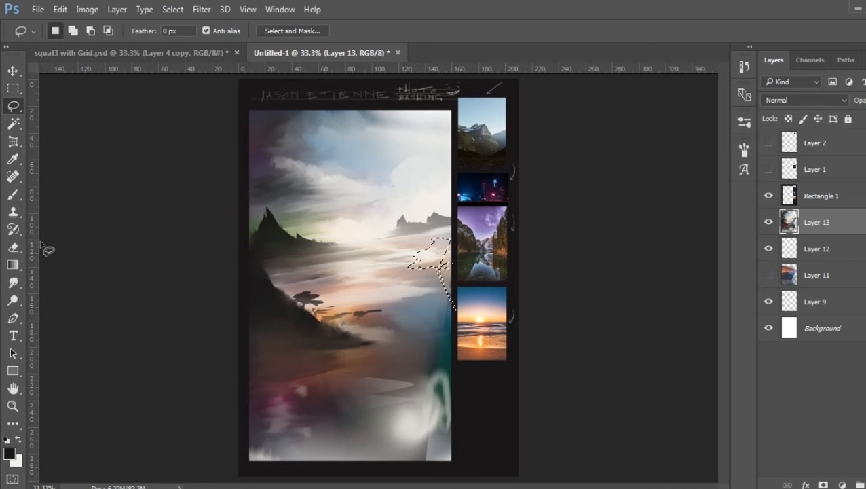
pyautogui.click(12, 265)
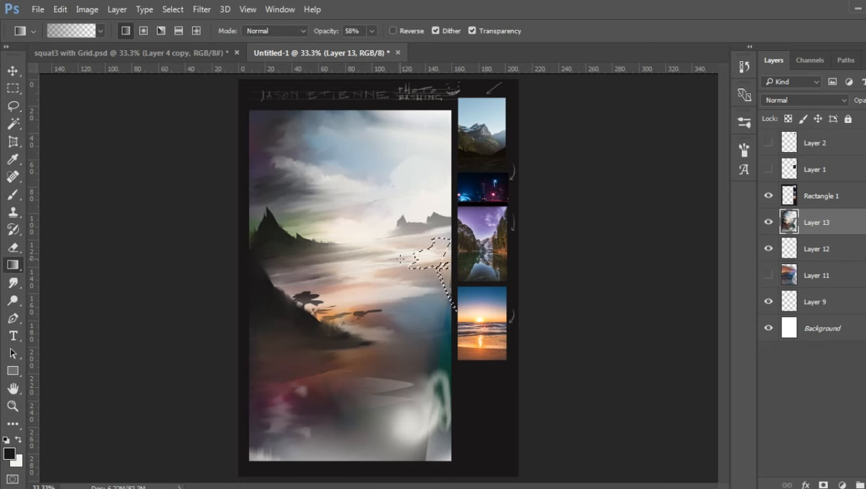
pyautogui.moveTo(417, 236); pyautogui.dragTo(470, 311)
pyautogui.moveTo(427, 252); pyautogui.dragTo(448, 295)
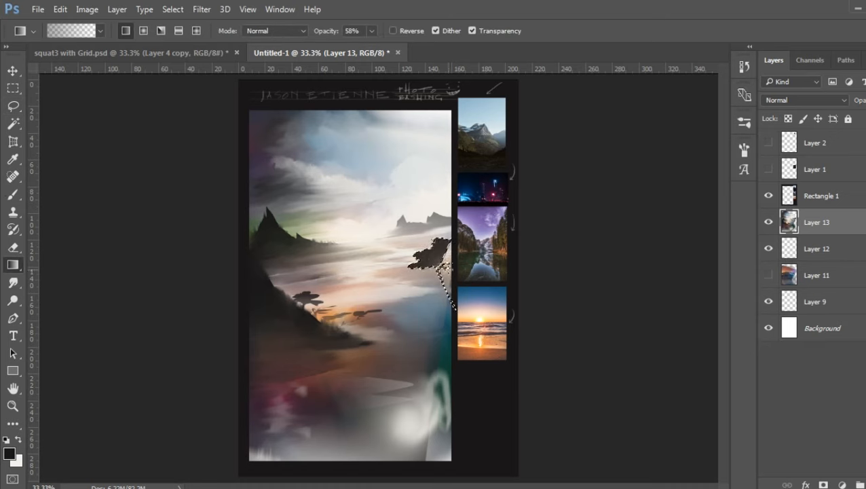
pyautogui.hotkey('ctrl', 'd')
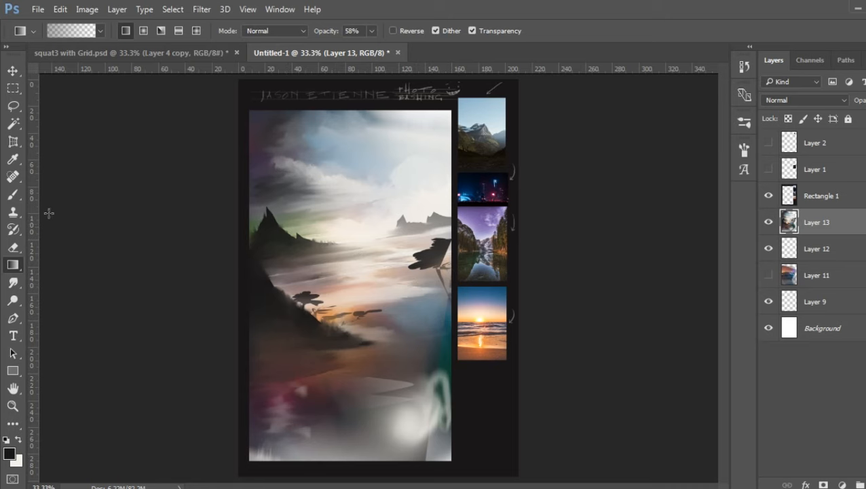
pyautogui.click(13, 281)
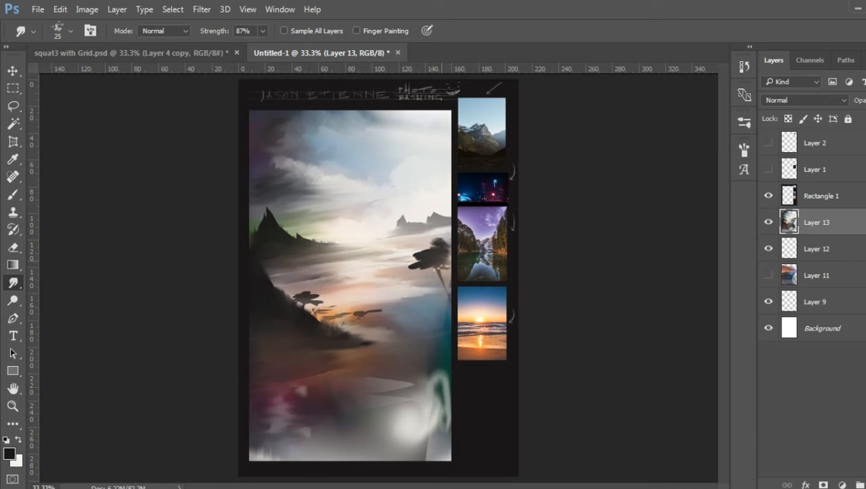
# - Lasso the right-edge tree's trunk and lower foliage clusters and darken them with a 58% opacity black gradient
pyautogui.click(13, 105)
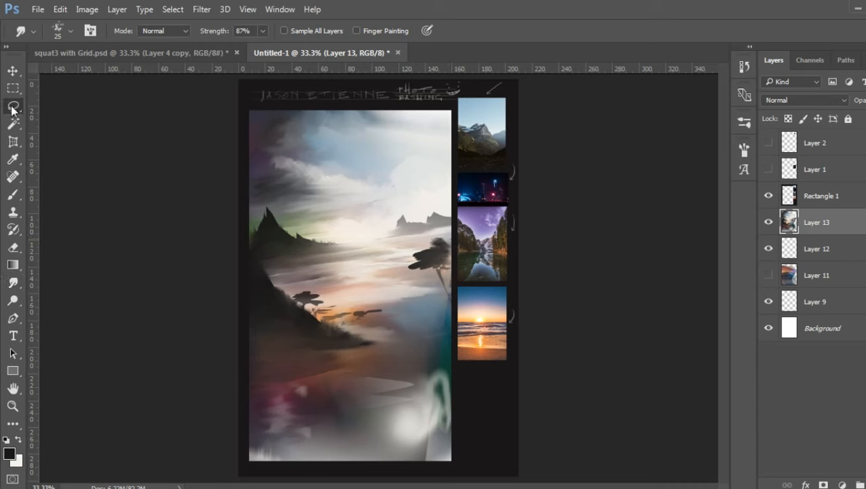
pyautogui.moveTo(436, 272); pyautogui.dragTo(453, 299)
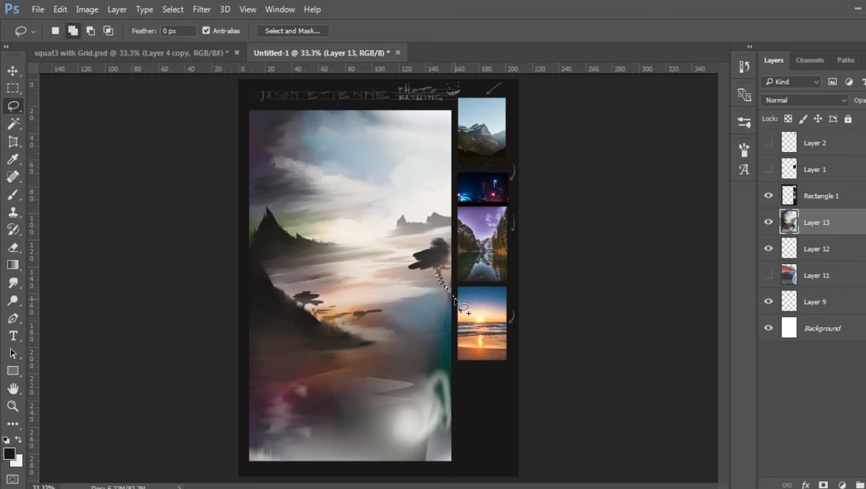
pyautogui.moveTo(439, 291)
pyautogui.mouseDown()
pyautogui.moveTo(461, 306)
pyautogui.moveTo(447, 302)
pyautogui.moveTo(452, 312)
pyautogui.moveTo(431, 283)
pyautogui.moveTo(435, 276)
pyautogui.moveTo(413, 282)
pyautogui.moveTo(411, 292)
pyautogui.moveTo(439, 286)
pyautogui.moveTo(454, 315)
pyautogui.moveTo(432, 302)
pyautogui.moveTo(431, 289)
pyautogui.moveTo(437, 300)
pyautogui.moveTo(401, 309)
pyautogui.moveTo(437, 302)
pyautogui.moveTo(462, 325)
pyautogui.mouseUp()
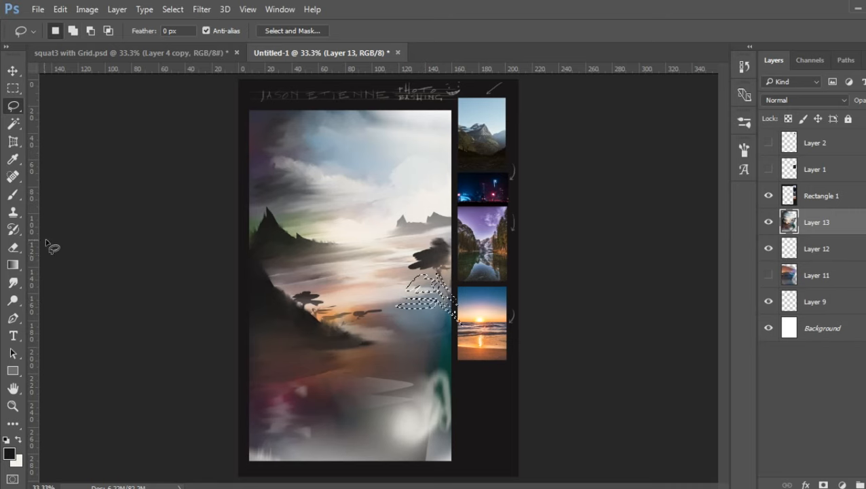
pyautogui.click(12, 265)
pyautogui.moveTo(400, 264); pyautogui.dragTo(467, 332)
pyautogui.hotkey('ctrl', 'd')
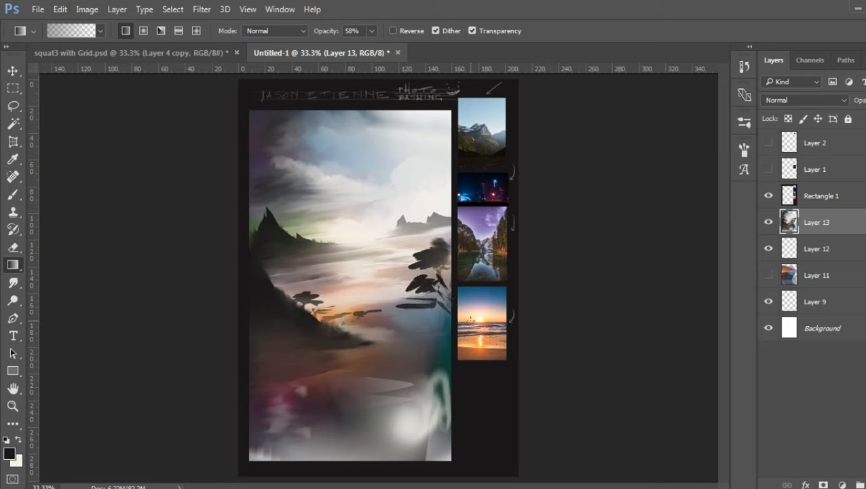
# - Enlarge the smudge brush to 62 px and soften the foliage of the right-edge tree and the small trees on the slope
pyautogui.click(12, 283)
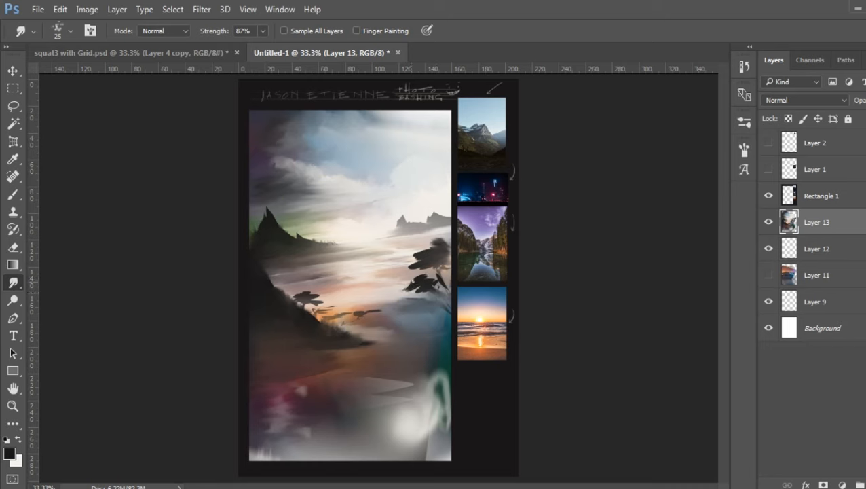
pyautogui.rightClick(483, 286)
pyautogui.moveTo(494, 308); pyautogui.dragTo(499, 310)
pyautogui.press('Return')
pyautogui.rightClick(421, 281)
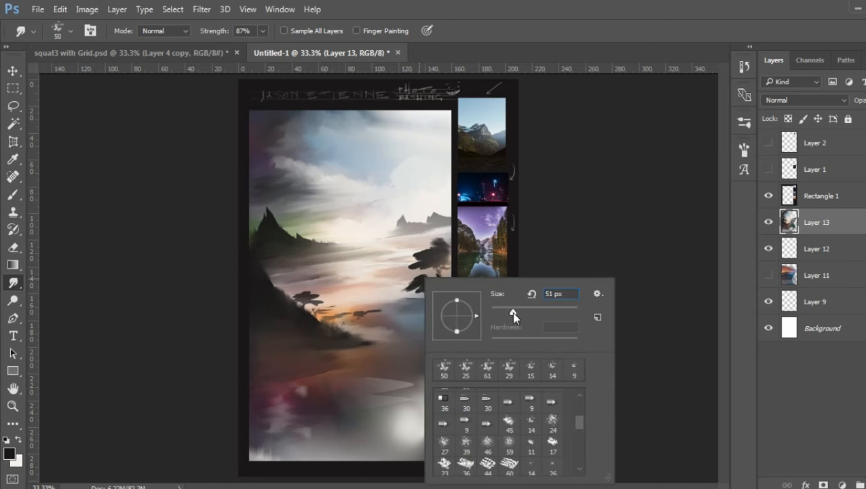
pyautogui.moveTo(514, 314); pyautogui.dragTo(519, 314)
pyautogui.press('Return')
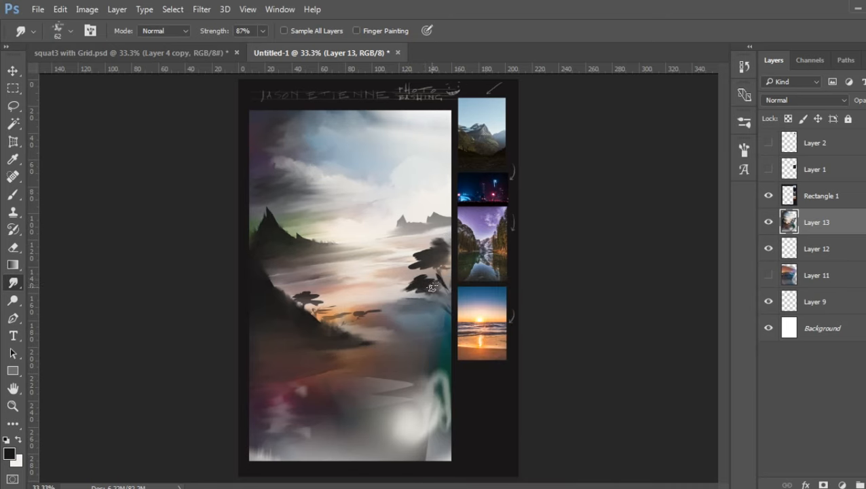
pyautogui.moveTo(422, 277)
pyautogui.mouseDown()
pyautogui.moveTo(407, 284)
pyautogui.moveTo(425, 287)
pyautogui.mouseUp()
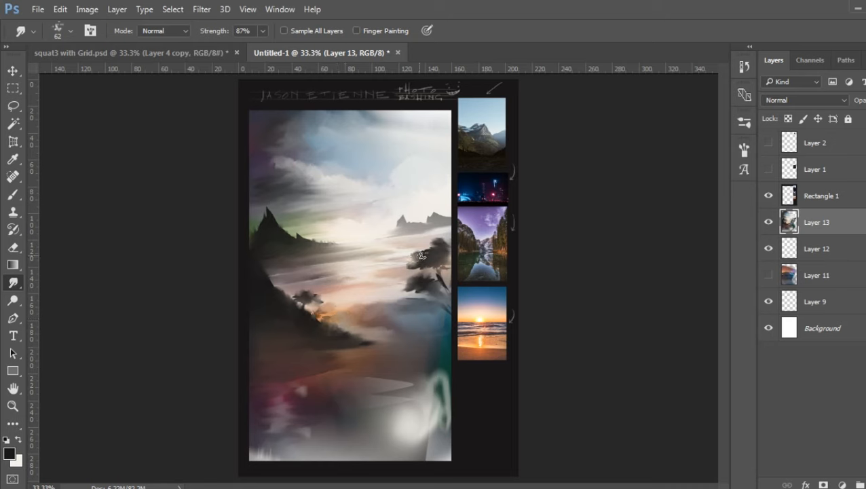
# - Break up the right-edge tree's foliage with a 12 px and a 69 px eraser at 38% opacity and smudge the result
pyautogui.click(12, 247)
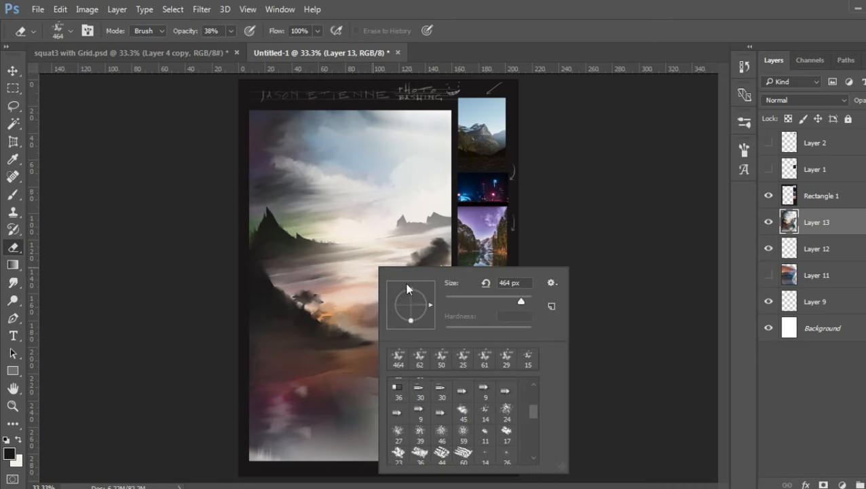
pyautogui.rightClick(485, 296)
pyautogui.moveTo(453, 304); pyautogui.dragTo(450, 303)
pyautogui.click(415, 280)
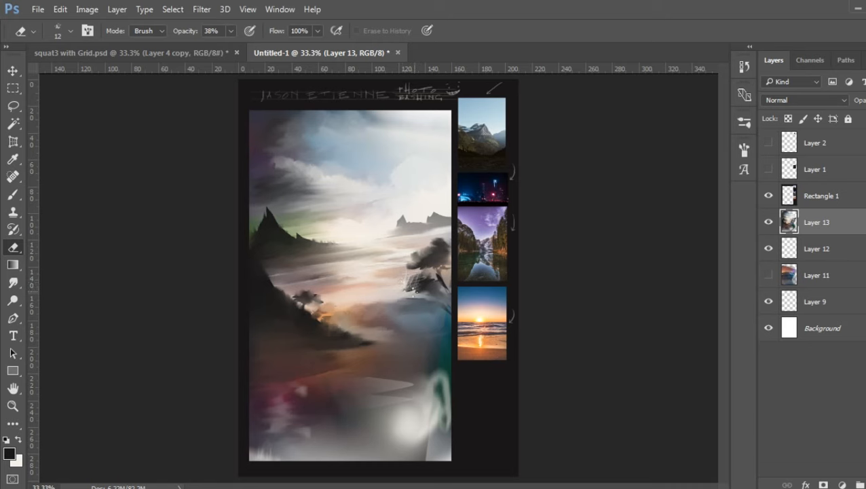
pyautogui.moveTo(426, 285); pyautogui.dragTo(415, 286)
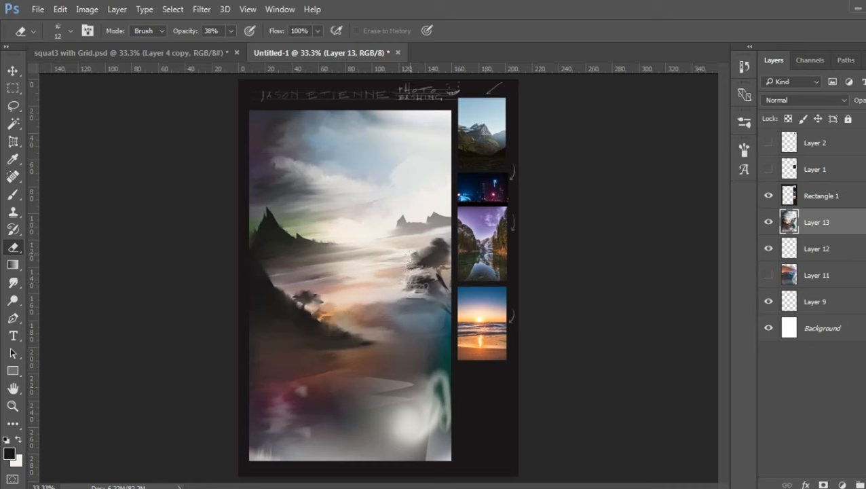
pyautogui.rightClick(428, 248)
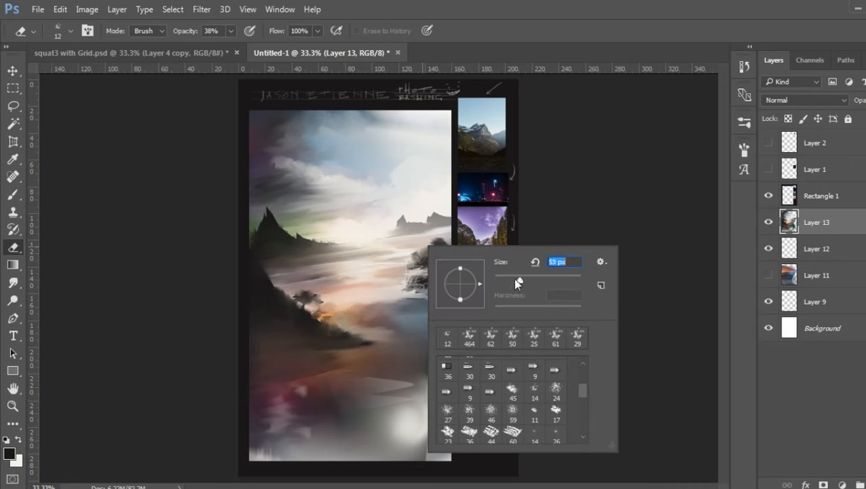
pyautogui.write('69')
pyautogui.press('Return')
pyautogui.moveTo(434, 253); pyautogui.dragTo(441, 245)
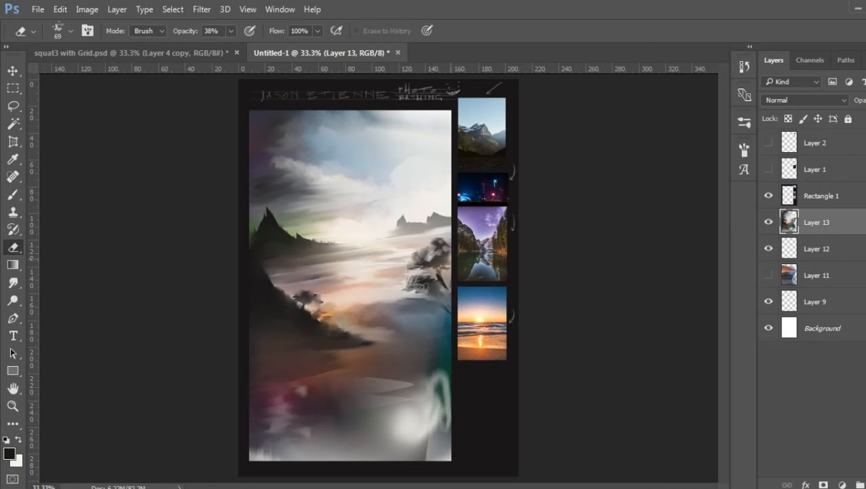
pyautogui.click(15, 282)
pyautogui.moveTo(430, 257)
pyautogui.mouseDown()
pyautogui.moveTo(440, 254)
pyautogui.moveTo(439, 289)
pyautogui.mouseUp()
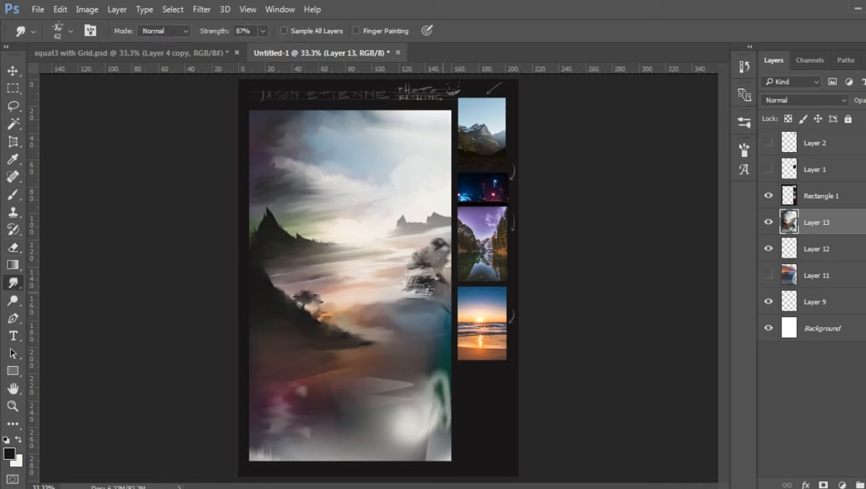
# - Lasso a large foreground hill rising from the lower left to the right edge and darken it with repeated 58% opacity black gradients
pyautogui.click(13, 106)
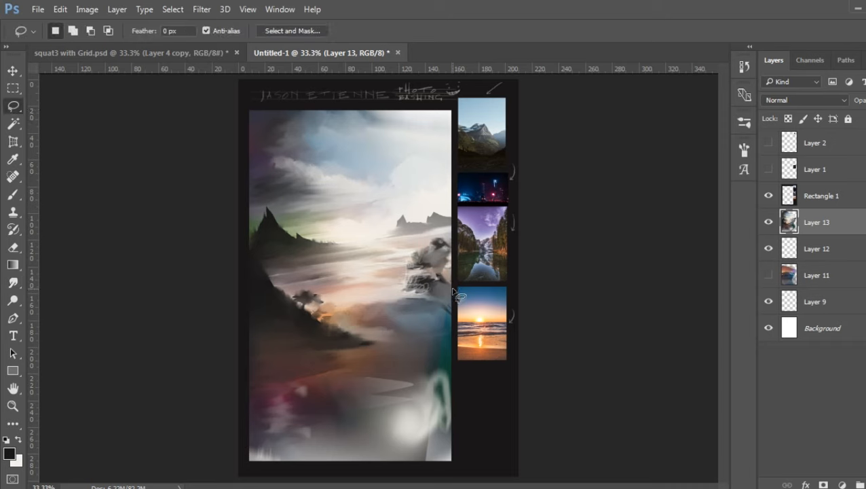
pyautogui.moveTo(441, 297)
pyautogui.mouseDown()
pyautogui.moveTo(381, 371)
pyautogui.moveTo(382, 387)
pyautogui.moveTo(236, 414)
pyautogui.moveTo(227, 452)
pyautogui.moveTo(249, 474)
pyautogui.moveTo(379, 475)
pyautogui.moveTo(469, 452)
pyautogui.moveTo(453, 284)
pyautogui.mouseUp()
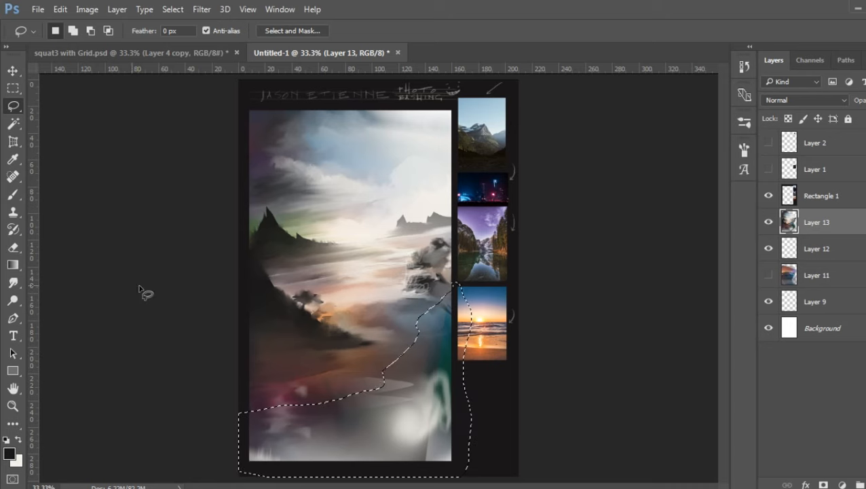
pyautogui.click(12, 195)
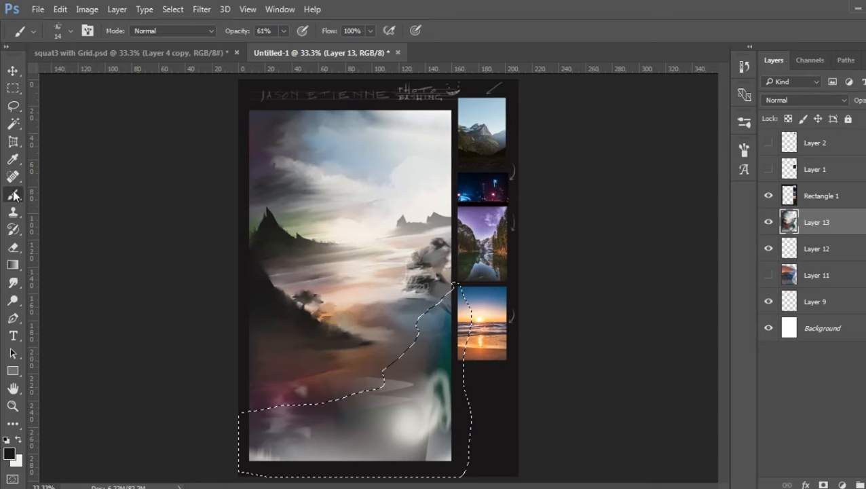
pyautogui.moveTo(401, 359); pyautogui.dragTo(468, 421)
pyautogui.click(12, 228)
pyautogui.click(12, 264)
pyautogui.moveTo(386, 319); pyautogui.dragTo(461, 448)
pyautogui.moveTo(367, 340); pyautogui.dragTo(459, 465)
pyautogui.moveTo(370, 320); pyautogui.dragTo(486, 463)
pyautogui.moveTo(353, 331); pyautogui.dragTo(373, 361)
pyautogui.hotkey('ctrl', 'd')
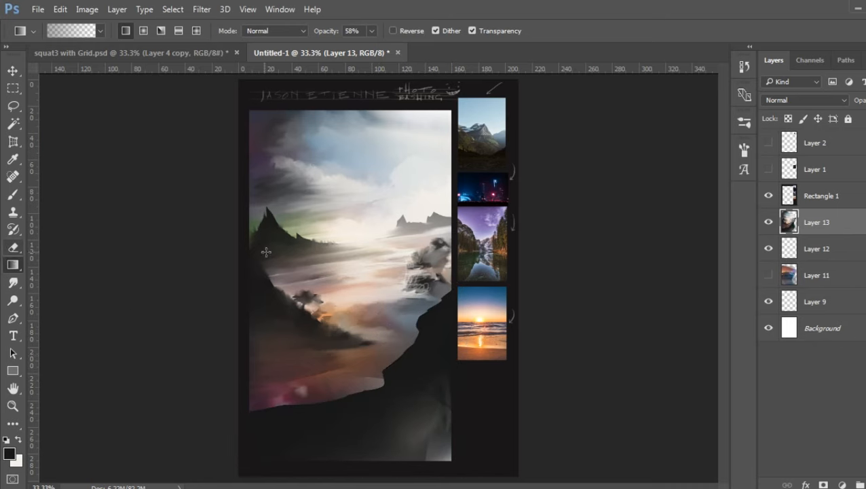
# - Smudge the new hill's lower edge and dark interior, and blend the right-edge tree away into the misty water at 62 px
pyautogui.click(12, 195)
pyautogui.click(12, 282)
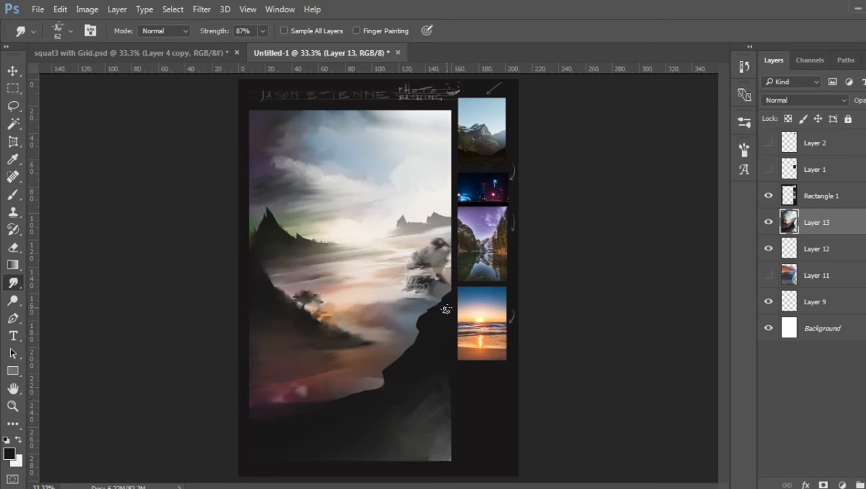
pyautogui.moveTo(402, 291)
pyautogui.mouseDown()
pyautogui.moveTo(450, 282)
pyautogui.moveTo(411, 270)
pyautogui.moveTo(447, 256)
pyautogui.moveTo(425, 249)
pyautogui.moveTo(438, 240)
pyautogui.moveTo(445, 254)
pyautogui.moveTo(431, 265)
pyautogui.moveTo(447, 256)
pyautogui.moveTo(410, 299)
pyautogui.mouseUp()
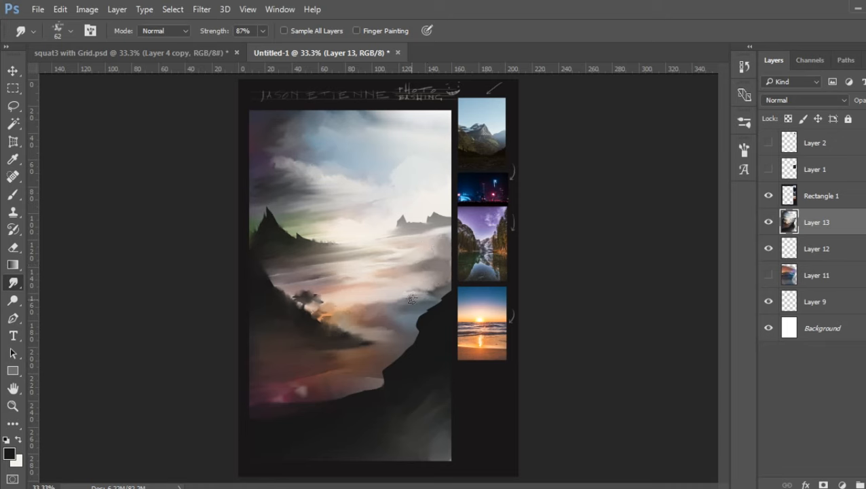
# - Smudge away the small trees on the left slope and refine its ridge with a 23 px smudge brush
pyautogui.moveTo(289, 304)
pyautogui.mouseDown()
pyautogui.moveTo(325, 296)
pyautogui.moveTo(317, 303)
pyautogui.moveTo(327, 310)
pyautogui.moveTo(320, 319)
pyautogui.moveTo(316, 312)
pyautogui.mouseUp()
pyautogui.rightClick(315, 312)
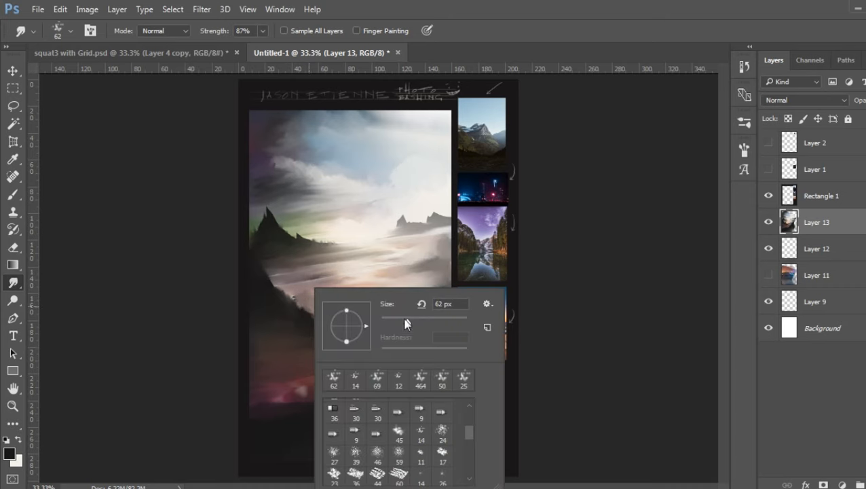
pyautogui.moveTo(407, 322); pyautogui.dragTo(390, 322)
pyautogui.click(308, 318)
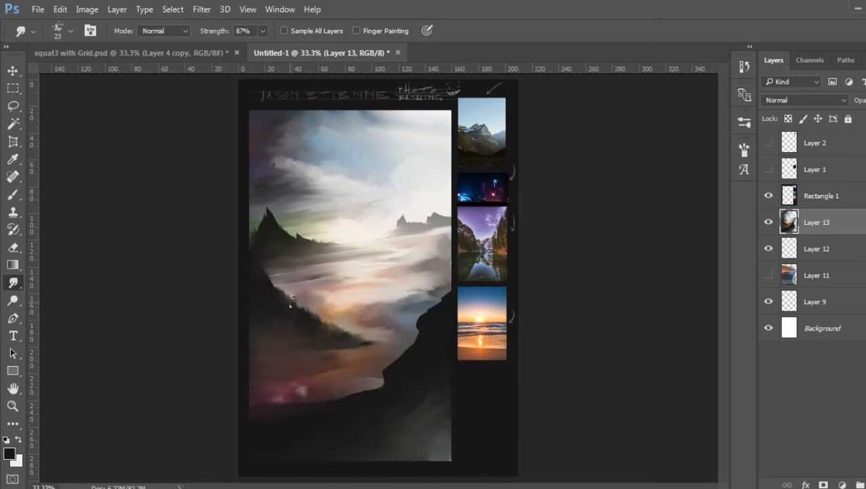
# - Reduce the smudge brush to 10 px and pull fine grassy tufts along the right foreground hill's ridge
pyautogui.rightClick(426, 310)
pyautogui.moveTo(502, 324); pyautogui.dragTo(498, 321)
pyautogui.click(427, 310)
# - Paint a white winding stream across the left slope at 61% opacity and smudge it into soft mist with a 32 px brush
pyautogui.click(13, 195)
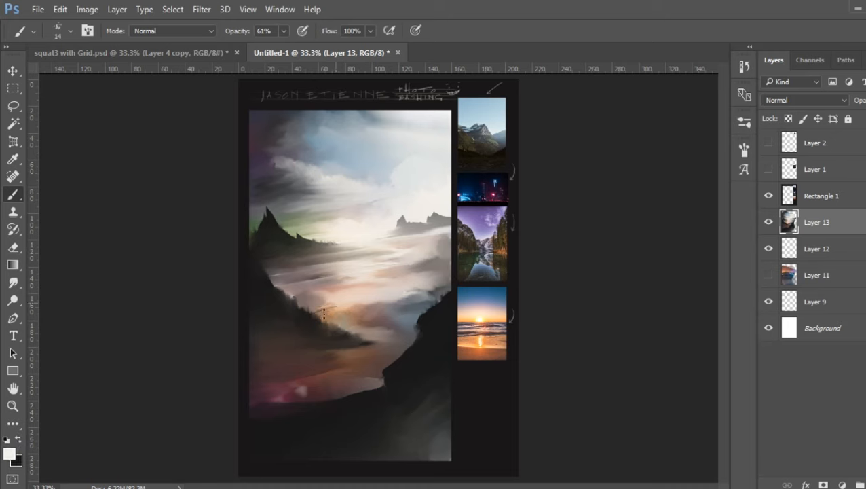
pyautogui.moveTo(334, 306)
pyautogui.mouseDown()
pyautogui.moveTo(292, 336)
pyautogui.moveTo(251, 341)
pyautogui.mouseUp()
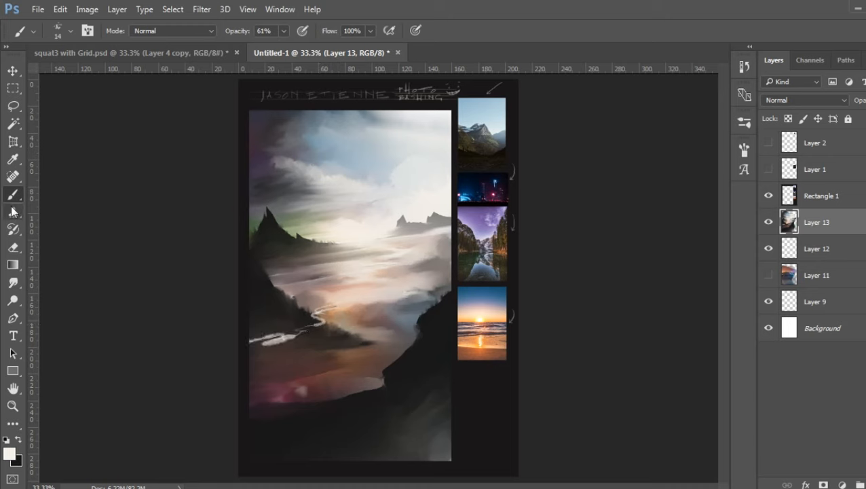
pyautogui.click(13, 281)
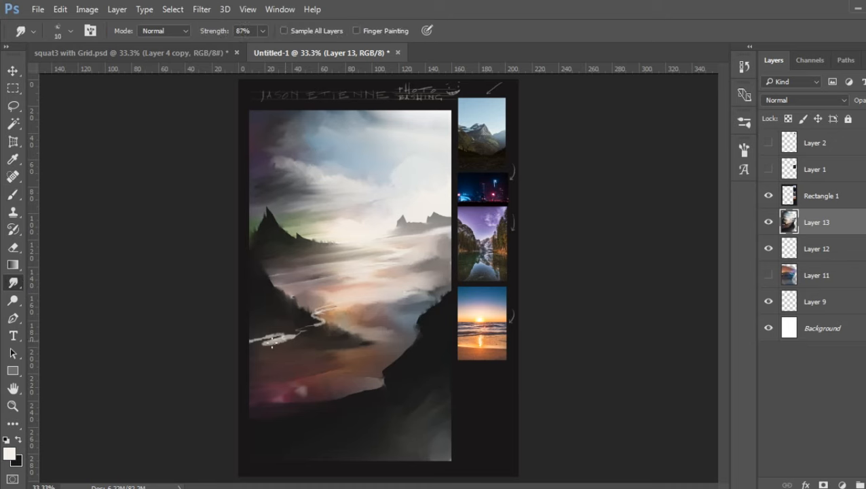
pyautogui.rightClick(273, 335)
pyautogui.moveTo(352, 321); pyautogui.dragTo(360, 322)
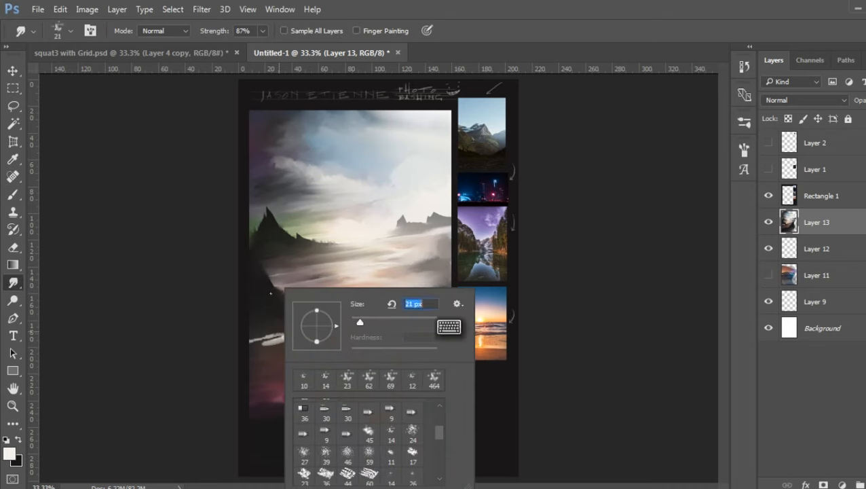
pyautogui.press('Return')
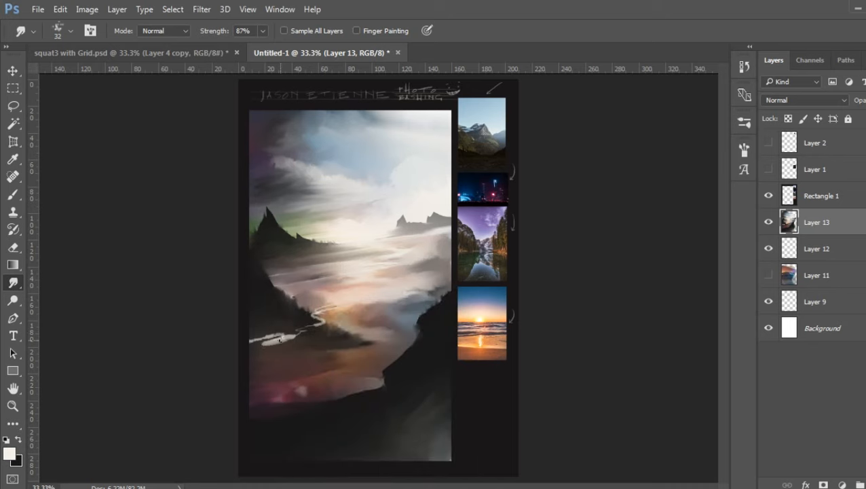
pyautogui.moveTo(263, 341); pyautogui.dragTo(270, 337)
pyautogui.moveTo(271, 333); pyautogui.dragTo(278, 336)
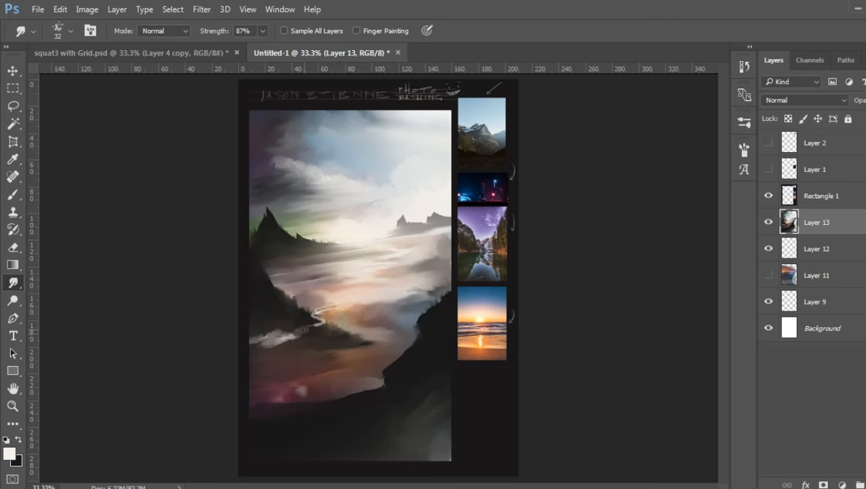
pyautogui.moveTo(304, 327); pyautogui.dragTo(322, 322)
pyautogui.press('b')
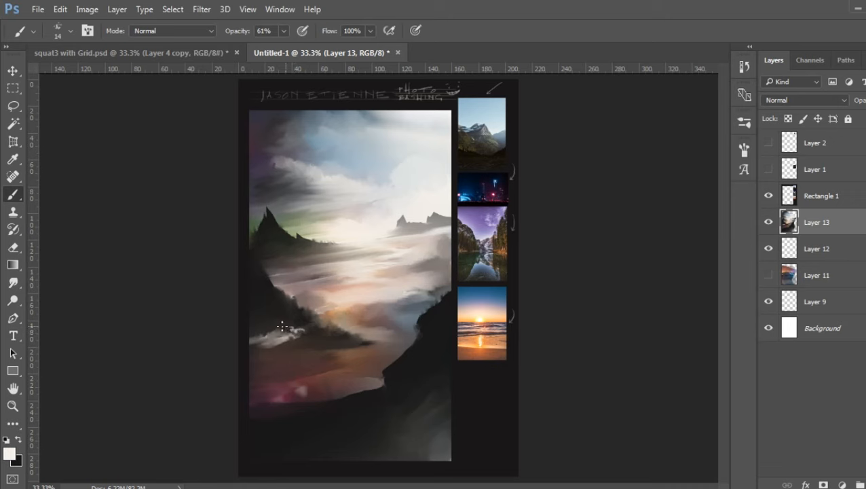
# - Lower the brush opacity to 41%, paint curling white mist over the left slope's stream and smudge it softly
pyautogui.click(284, 31)
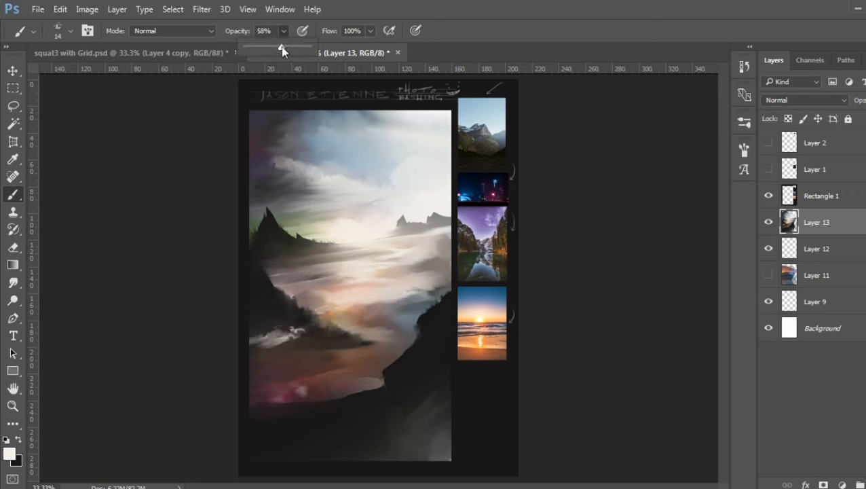
pyautogui.moveTo(281, 47); pyautogui.dragTo(269, 47)
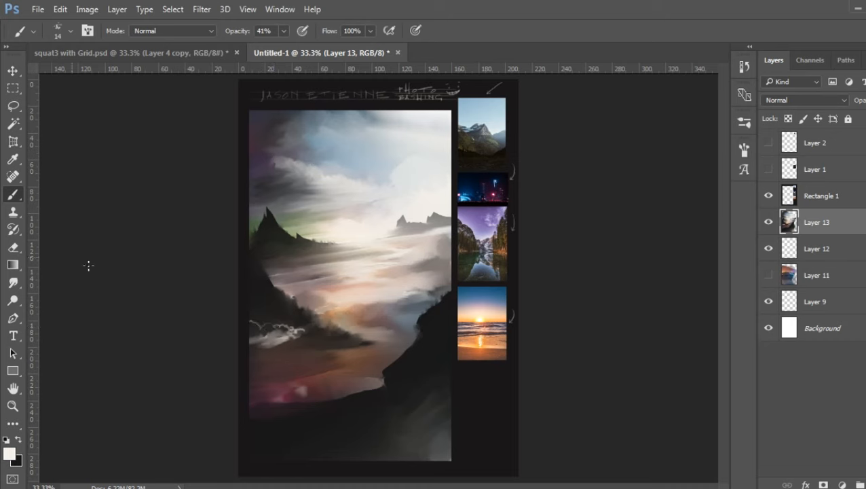
pyautogui.click(13, 282)
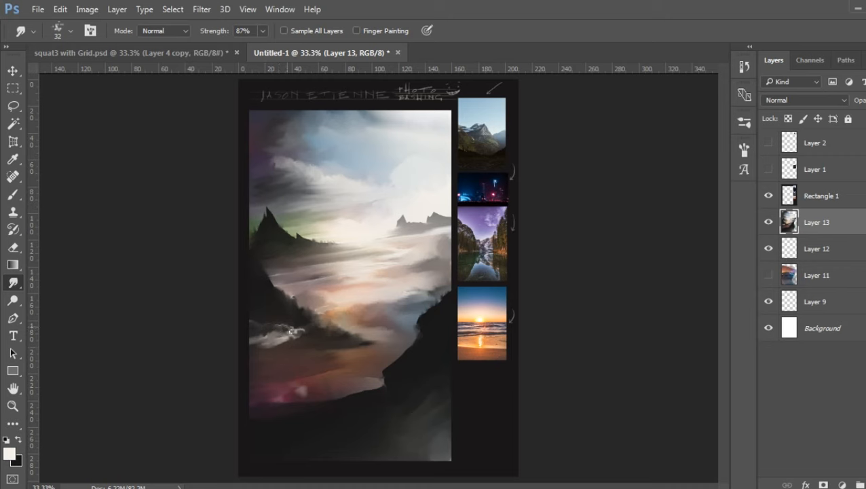
pyautogui.moveTo(306, 331); pyautogui.dragTo(281, 334)
# - Paint a thin white squiggle below the left slope and short streaks under the left peak, smudging both into the mist
pyautogui.click(12, 195)
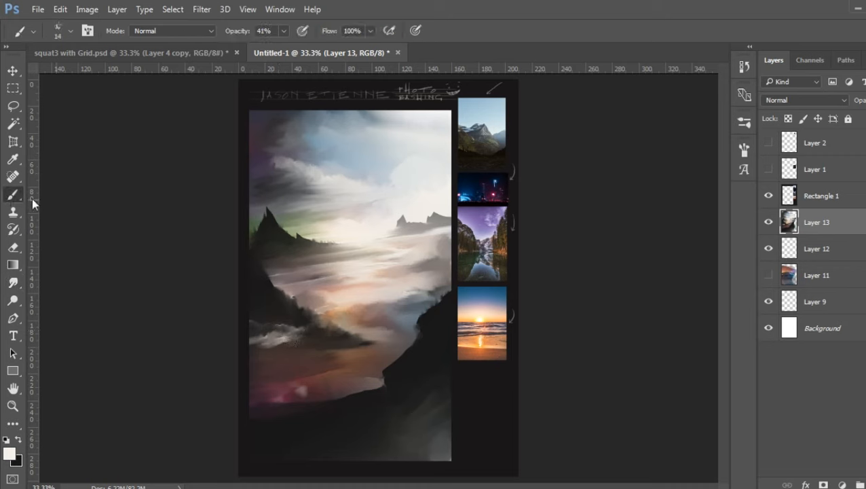
pyautogui.moveTo(311, 344)
pyautogui.mouseDown()
pyautogui.moveTo(292, 365)
pyautogui.moveTo(275, 368)
pyautogui.mouseUp()
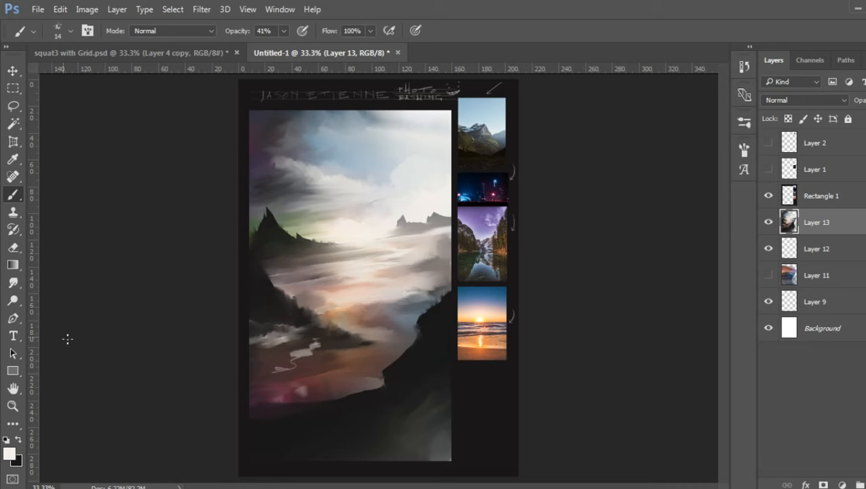
pyautogui.click(13, 283)
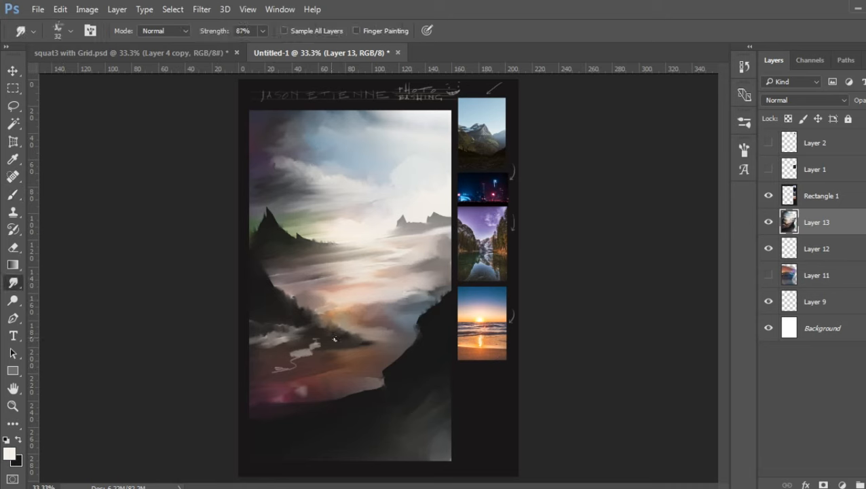
pyautogui.moveTo(293, 364); pyautogui.dragTo(272, 370)
pyautogui.moveTo(292, 361); pyautogui.dragTo(312, 350)
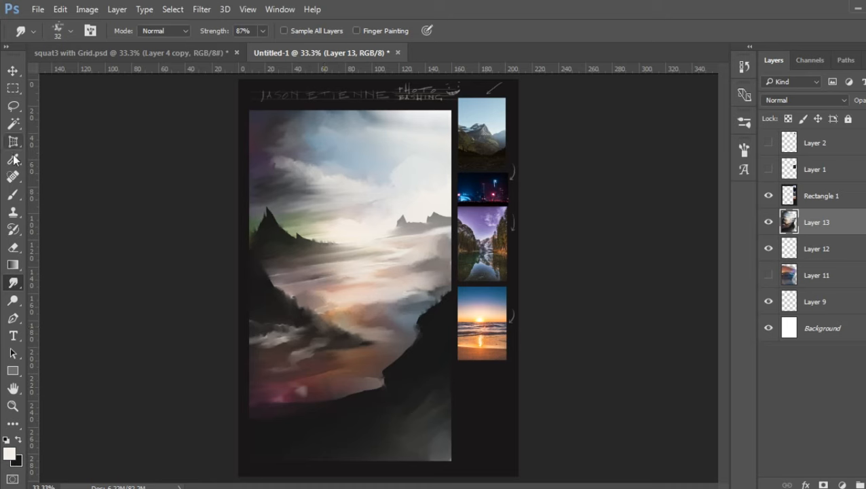
pyautogui.click(13, 194)
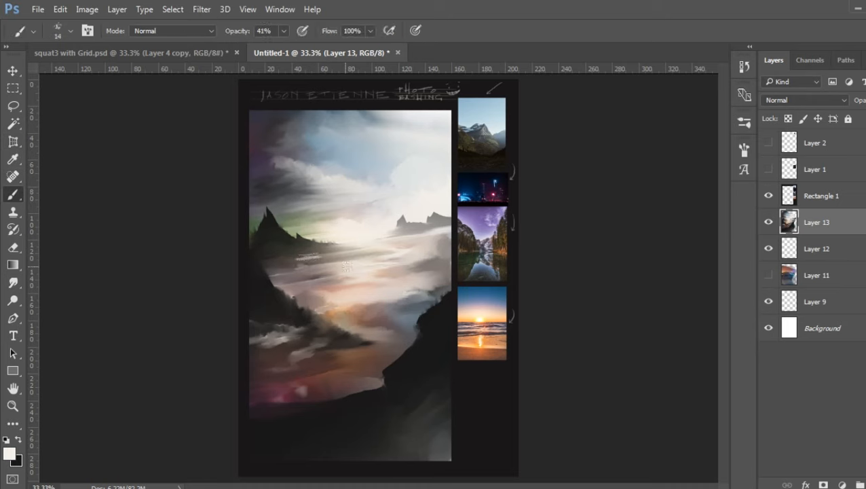
pyautogui.click(13, 283)
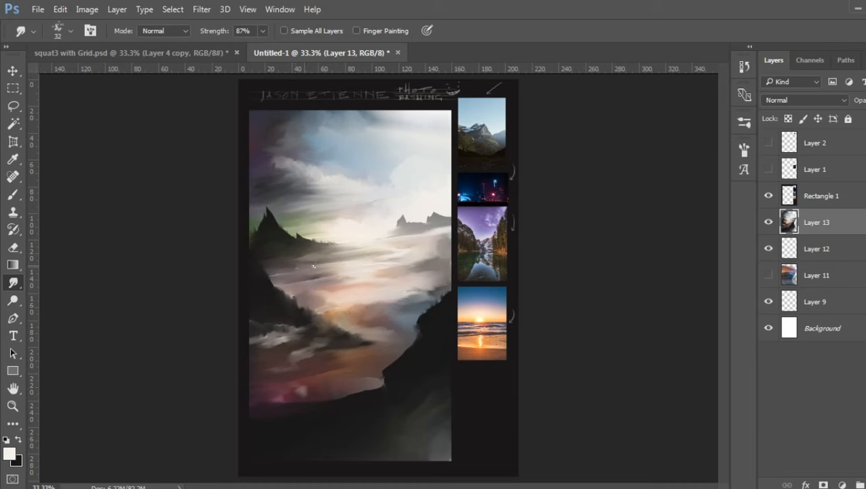
# - Paint winding white light reflections down the central water, enlarging the brush to 45 px, and smudge them into the surface
pyautogui.click(13, 194)
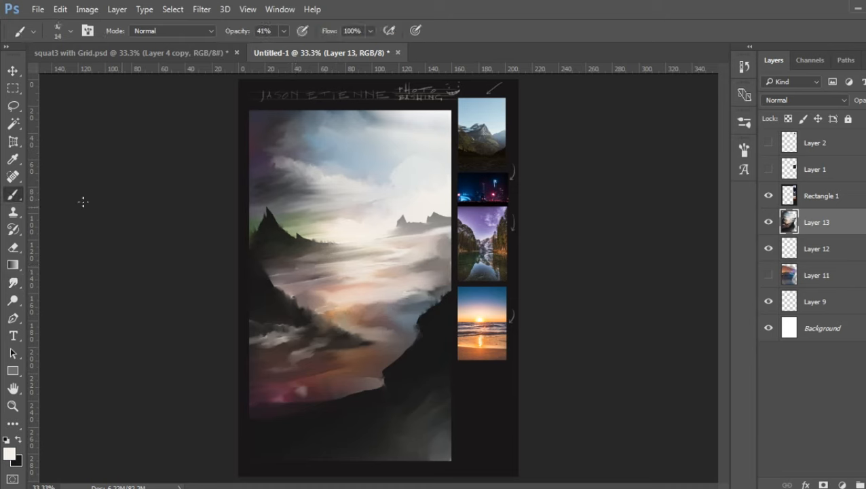
pyautogui.moveTo(332, 316)
pyautogui.mouseDown()
pyautogui.moveTo(325, 325)
pyautogui.moveTo(367, 309)
pyautogui.mouseUp()
pyautogui.rightClick(370, 270)
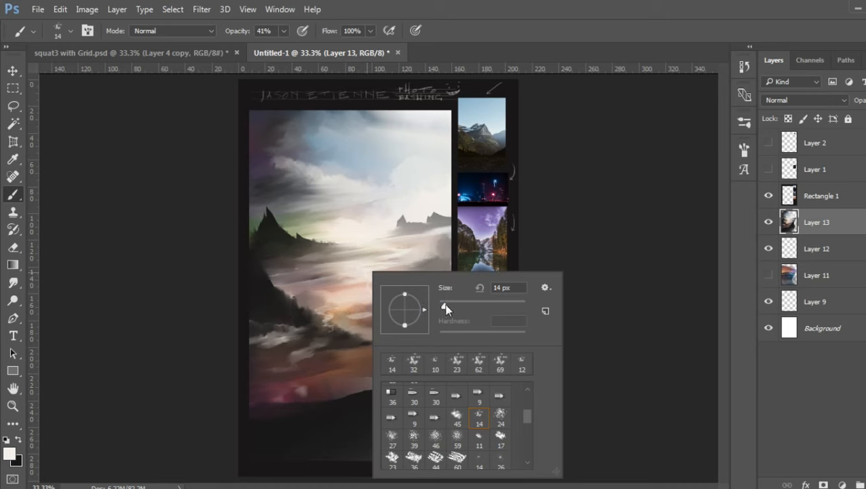
pyautogui.moveTo(445, 306); pyautogui.dragTo(458, 307)
pyautogui.click(356, 269)
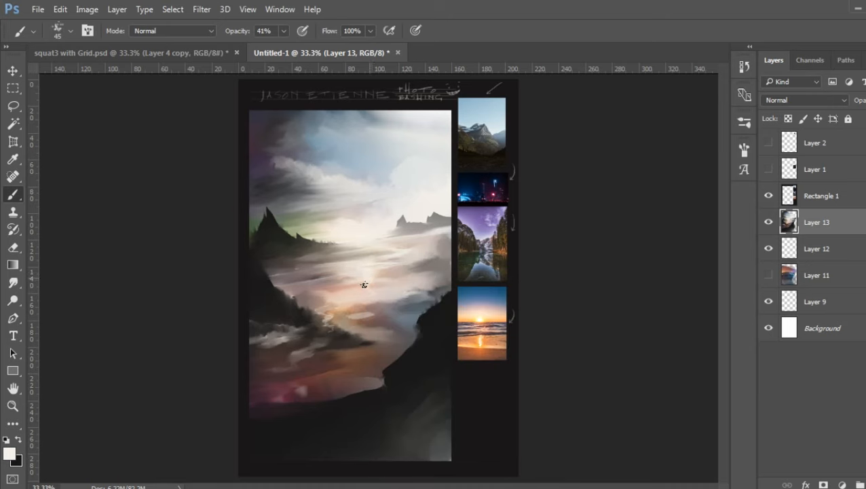
pyautogui.moveTo(370, 299)
pyautogui.mouseDown()
pyautogui.moveTo(375, 311)
pyautogui.moveTo(386, 306)
pyautogui.moveTo(363, 321)
pyautogui.moveTo(395, 323)
pyautogui.moveTo(366, 326)
pyautogui.moveTo(397, 328)
pyautogui.moveTo(377, 339)
pyautogui.moveTo(400, 327)
pyautogui.moveTo(384, 343)
pyautogui.mouseUp()
pyautogui.moveTo(388, 352)
pyautogui.mouseDown()
pyautogui.moveTo(304, 365)
pyautogui.moveTo(391, 353)
pyautogui.moveTo(363, 358)
pyautogui.mouseUp()
pyautogui.click(14, 282)
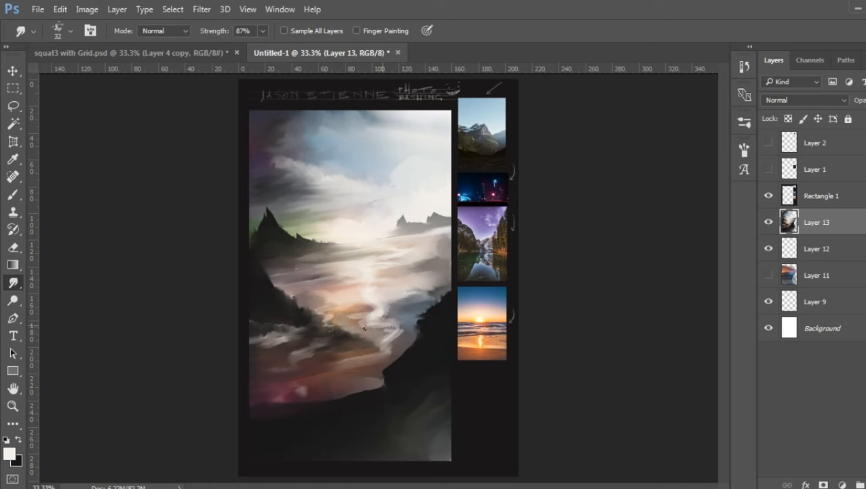
pyautogui.moveTo(364, 318); pyautogui.dragTo(392, 306)
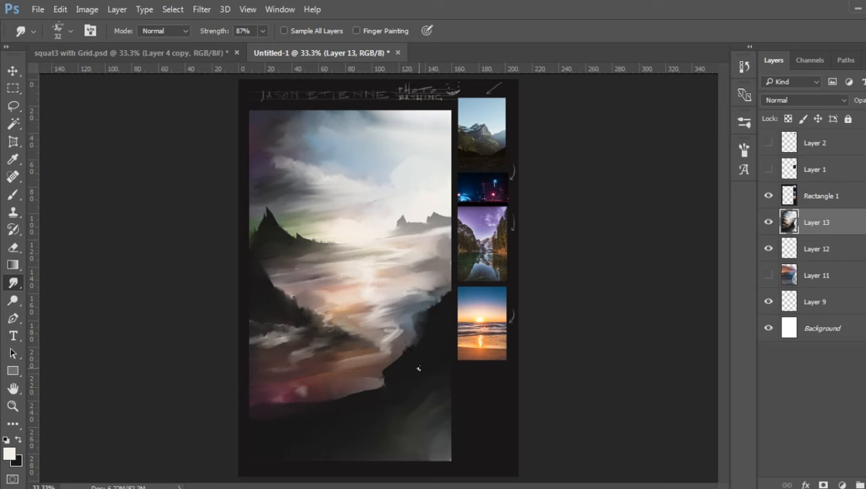
# - Choose a soft round brush at 322 px and 18% opacity, and add a pale glow over the central water
pyautogui.click(13, 194)
pyautogui.rightClick(337, 296)
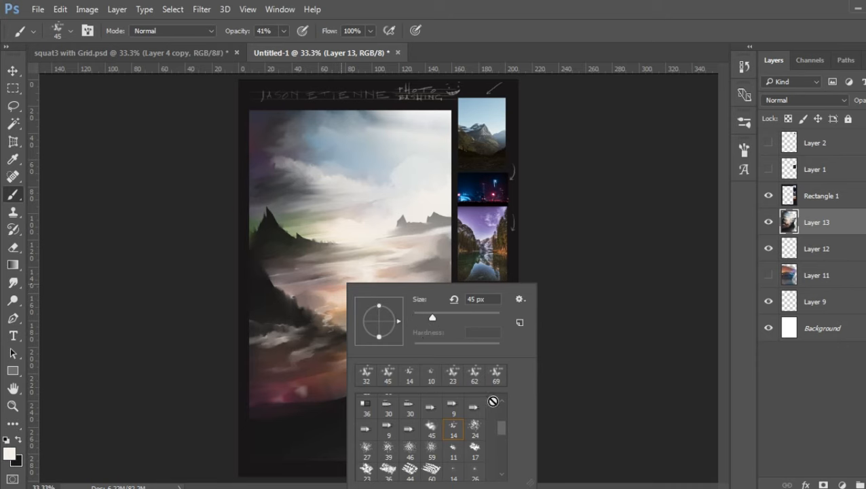
pyautogui.moveTo(500, 430); pyautogui.dragTo(501, 417)
pyautogui.doubleClick(460, 421)
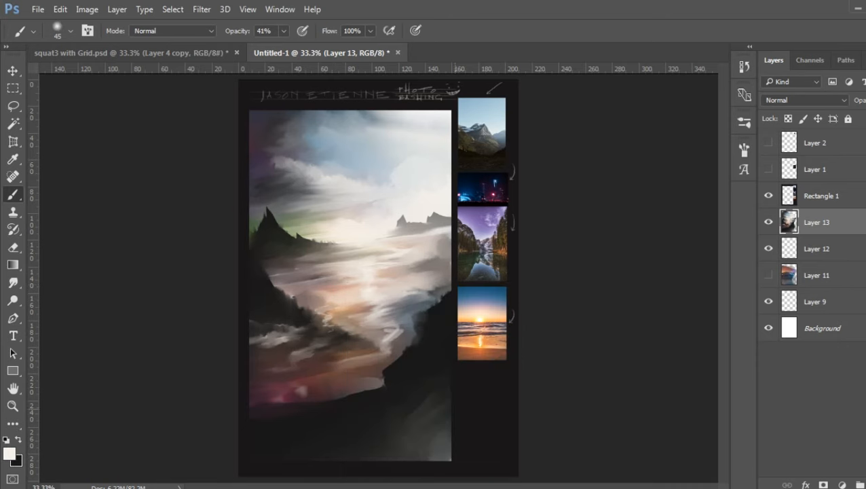
pyautogui.rightClick(380, 310)
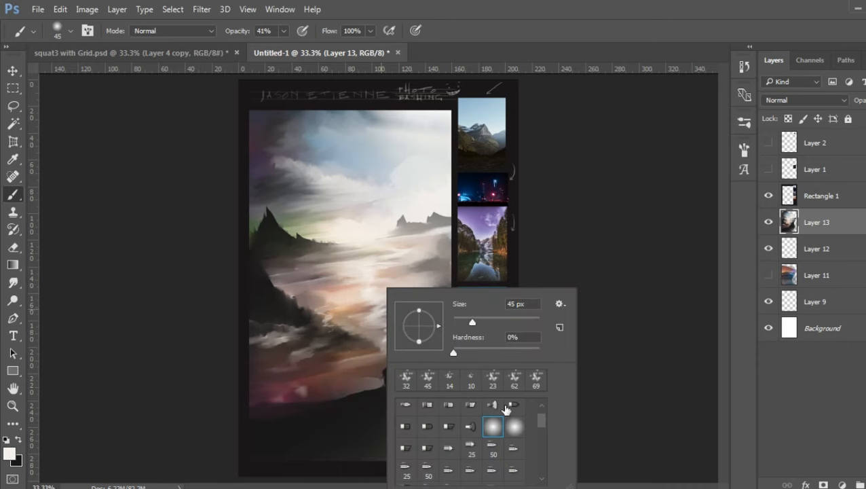
pyautogui.moveTo(540, 423); pyautogui.dragTo(544, 401)
pyautogui.doubleClick(437, 409)
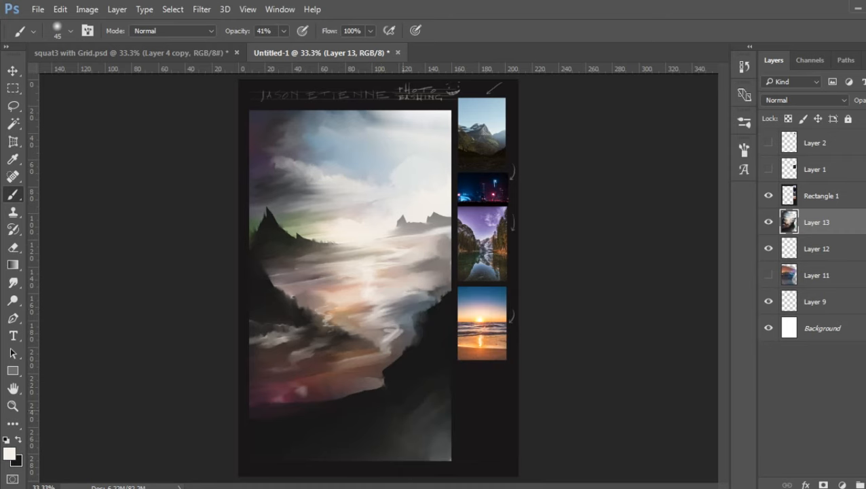
pyautogui.rightClick(384, 288)
pyautogui.moveTo(469, 323); pyautogui.dragTo(521, 322)
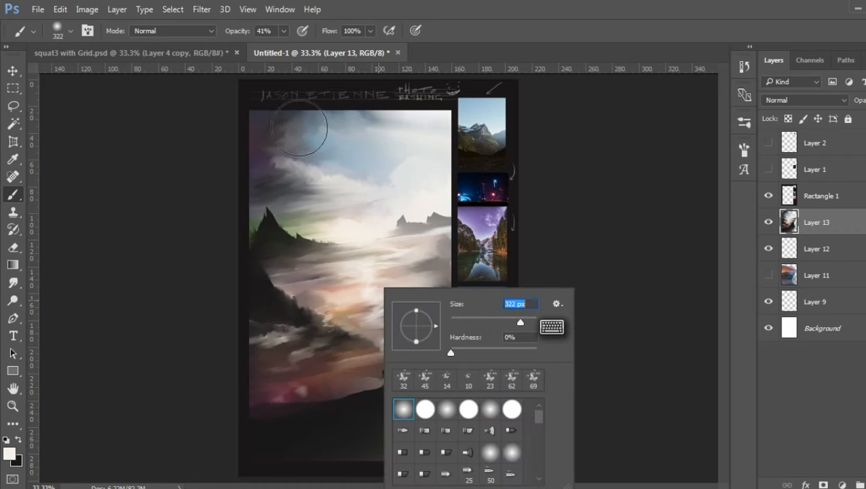
pyautogui.click(283, 30)
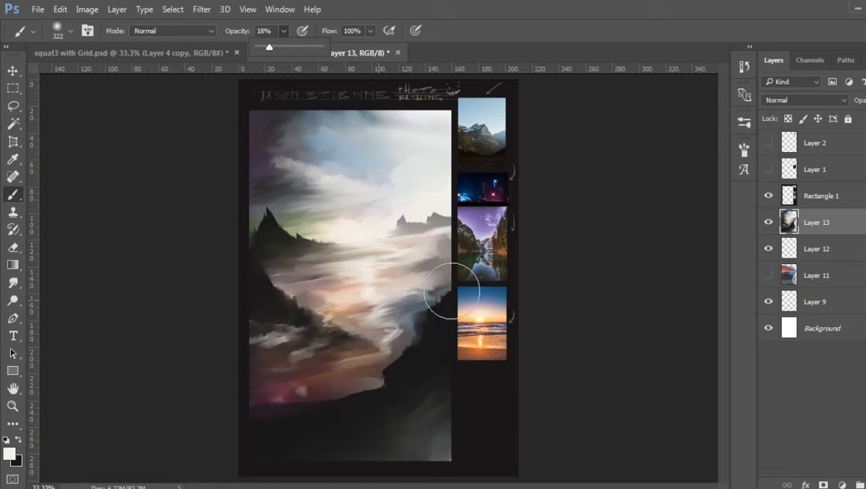
pyautogui.click(386, 288)
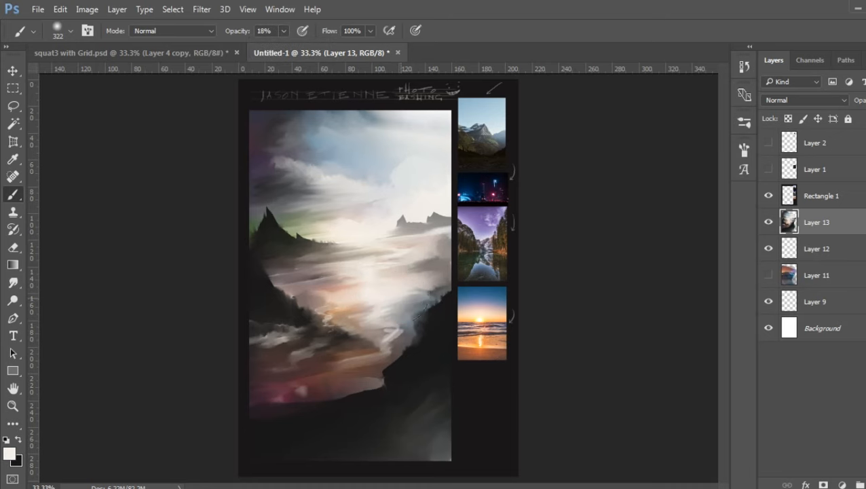
# - Enlarge the soft brush to 511 px and spread the white glow over the water and the right hill's upper edge
pyautogui.rightClick(418, 271)
pyautogui.moveTo(551, 291); pyautogui.dragTo(561, 293)
pyautogui.click(390, 298)
pyautogui.moveTo(398, 313)
pyautogui.mouseDown()
pyautogui.moveTo(420, 315)
pyautogui.moveTo(424, 281)
pyautogui.moveTo(373, 274)
pyautogui.moveTo(325, 277)
pyautogui.mouseUp()
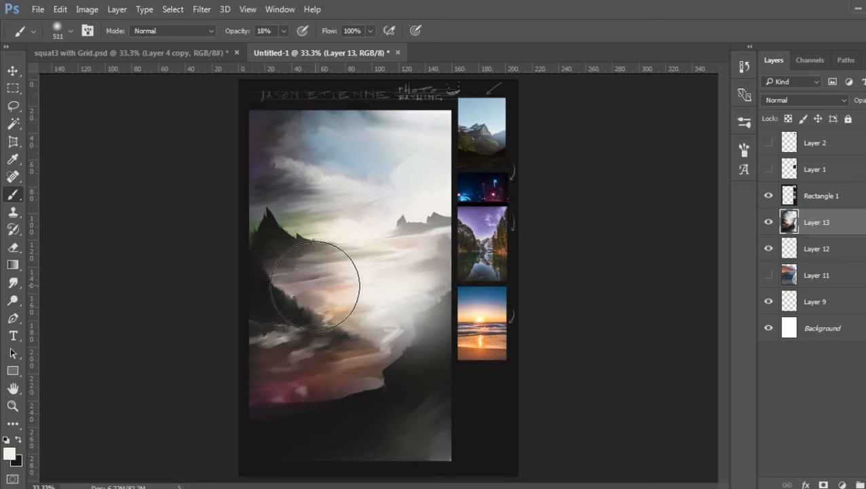
# - Enlarge the soft brush to 1102 px and veil the slopes, water and foreground with pale haze
pyautogui.rightClick(373, 275)
pyautogui.moveTo(509, 310); pyautogui.dragTo(524, 307)
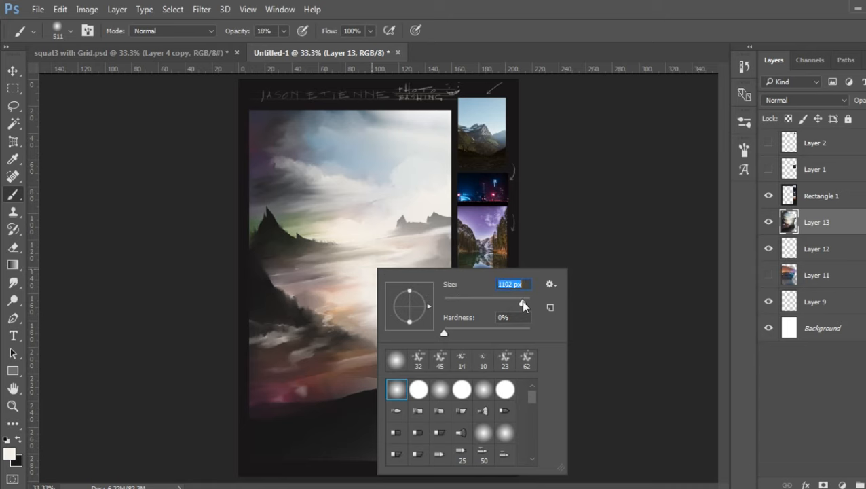
pyautogui.click(370, 260)
pyautogui.moveTo(377, 262)
pyautogui.mouseDown()
pyautogui.moveTo(402, 296)
pyautogui.moveTo(380, 303)
pyautogui.moveTo(384, 319)
pyautogui.moveTo(443, 302)
pyautogui.moveTo(410, 260)
pyautogui.moveTo(305, 313)
pyautogui.moveTo(374, 315)
pyautogui.moveTo(526, 245)
pyautogui.mouseUp()
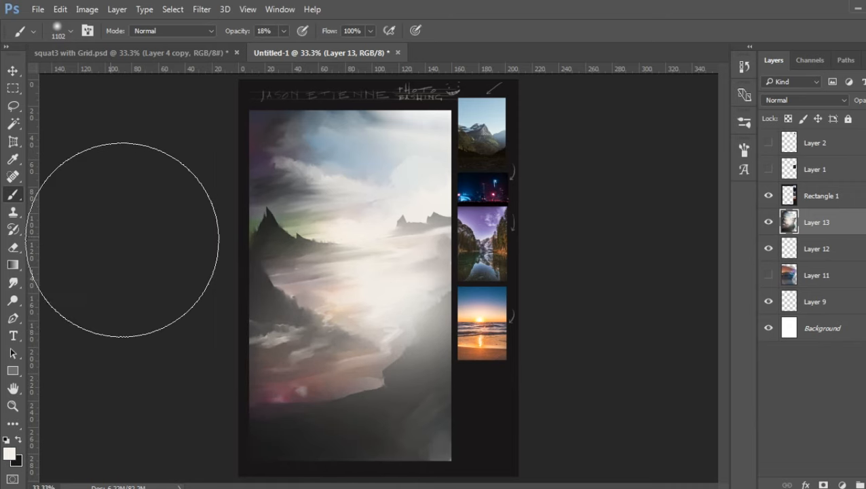
# - Return to the 14 px textured brush and swap the colors so black is the foreground color
pyautogui.rightClick(326, 279)
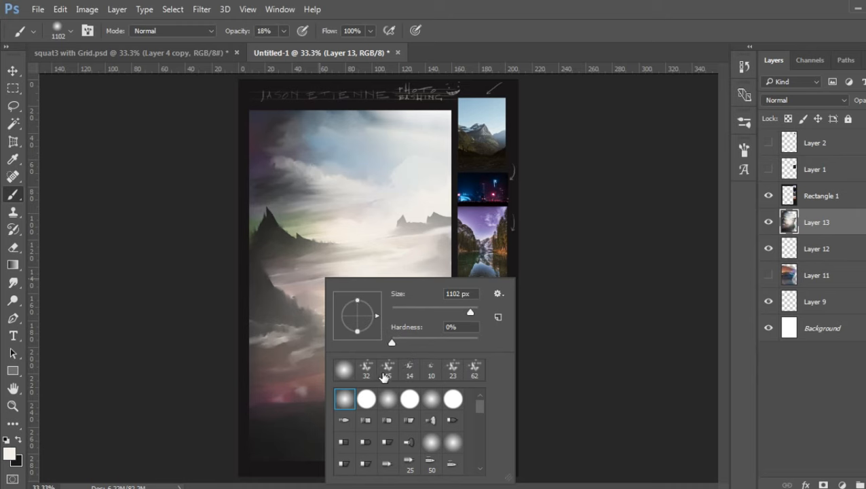
pyautogui.click(407, 372)
pyautogui.press('Return')
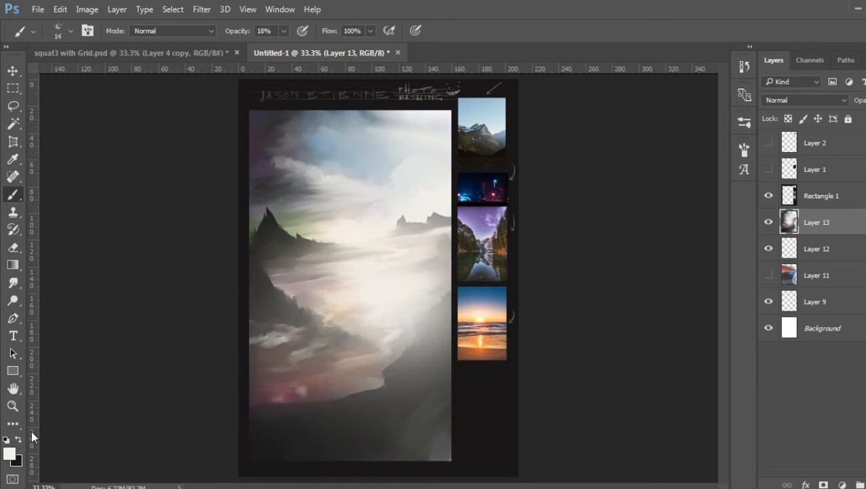
pyautogui.press('x')
# - Lasso an overhanging cliff shape in the lower-left foreground and darken it with black-to-transparent gradients at 58% opacity
pyautogui.click(13, 106)
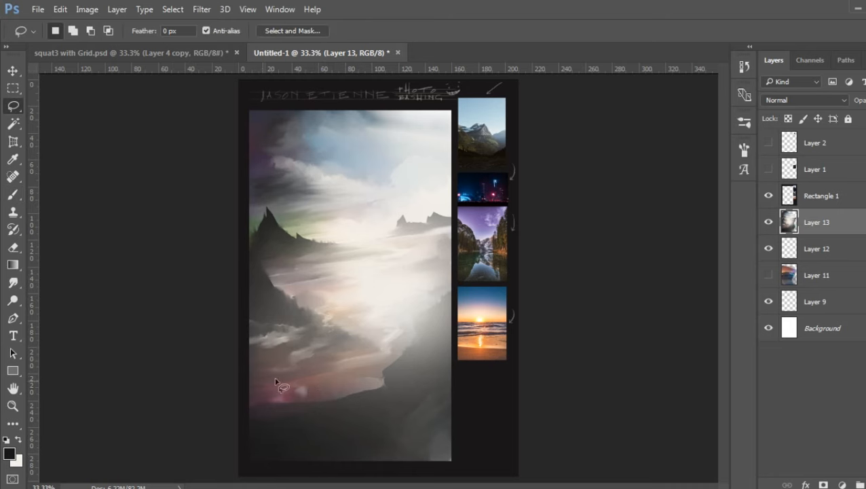
pyautogui.moveTo(238, 355)
pyautogui.mouseDown()
pyautogui.moveTo(335, 350)
pyautogui.moveTo(303, 365)
pyautogui.moveTo(329, 415)
pyautogui.moveTo(323, 457)
pyautogui.moveTo(253, 477)
pyautogui.moveTo(211, 458)
pyautogui.moveTo(222, 367)
pyautogui.mouseUp()
pyautogui.click(12, 265)
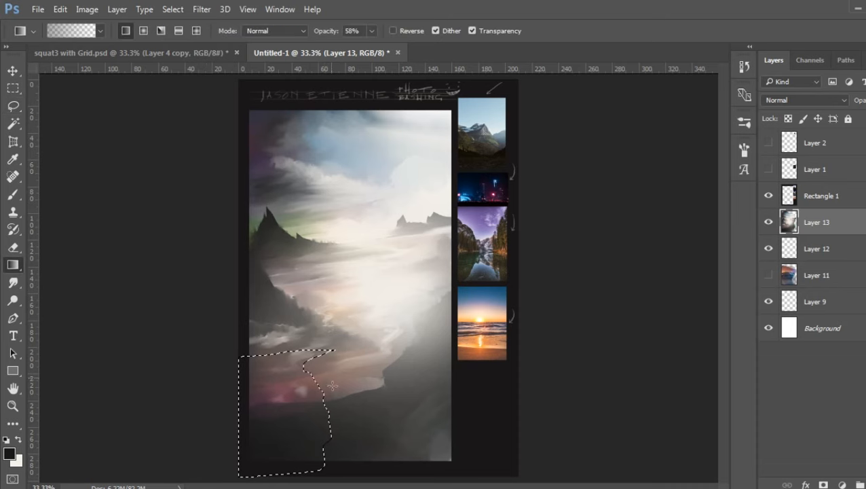
pyautogui.moveTo(312, 353); pyautogui.dragTo(268, 426)
pyautogui.moveTo(329, 310); pyautogui.dragTo(292, 372)
pyautogui.moveTo(356, 321)
pyautogui.mouseDown()
pyautogui.moveTo(287, 390)
pyautogui.moveTo(250, 453)
pyautogui.mouseUp()
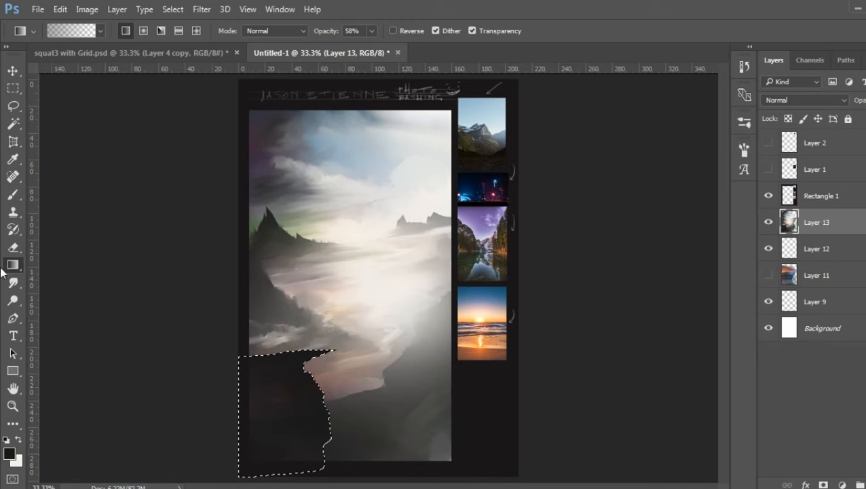
# - Deselect the cliff, raise the brush opacity to 92%, and paint jagged branches off its tip and rough rock along its right edge
pyautogui.click(13, 196)
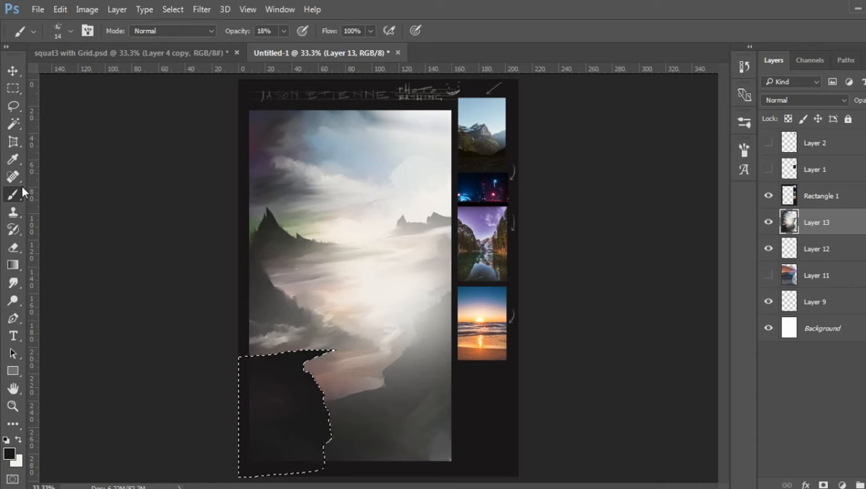
pyautogui.hotkey('ctrl', 'd')
pyautogui.moveTo(280, 35); pyautogui.dragTo(351, 61)
pyautogui.moveTo(318, 353)
pyautogui.mouseDown()
pyautogui.moveTo(353, 347)
pyautogui.moveTo(307, 363)
pyautogui.moveTo(314, 371)
pyautogui.moveTo(323, 366)
pyautogui.moveTo(322, 385)
pyautogui.mouseUp()
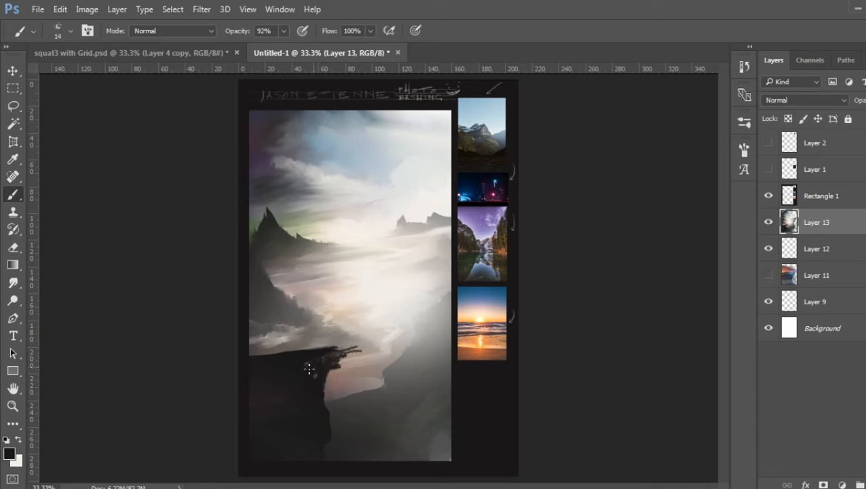
pyautogui.moveTo(333, 349)
pyautogui.mouseDown()
pyautogui.moveTo(367, 347)
pyautogui.moveTo(326, 352)
pyautogui.moveTo(350, 339)
pyautogui.moveTo(359, 355)
pyautogui.moveTo(330, 362)
pyautogui.mouseUp()
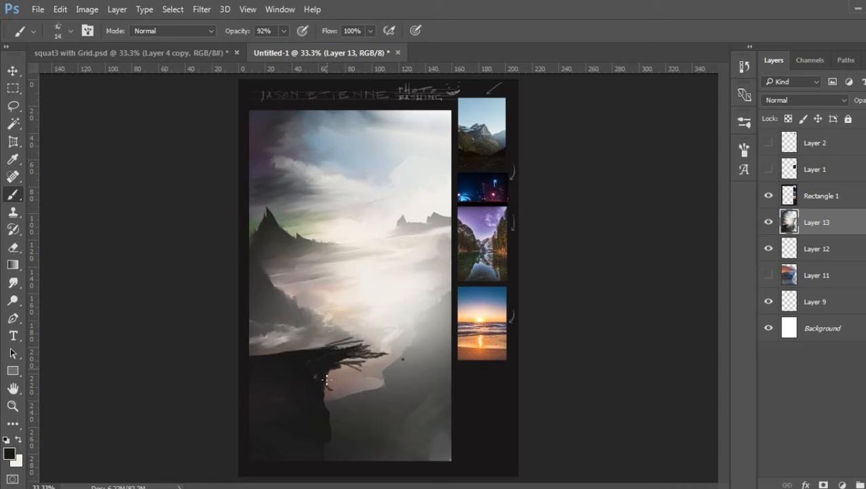
pyautogui.moveTo(325, 380); pyautogui.dragTo(322, 394)
pyautogui.moveTo(338, 372)
pyautogui.mouseDown()
pyautogui.moveTo(336, 384)
pyautogui.moveTo(339, 363)
pyautogui.moveTo(342, 399)
pyautogui.mouseUp()
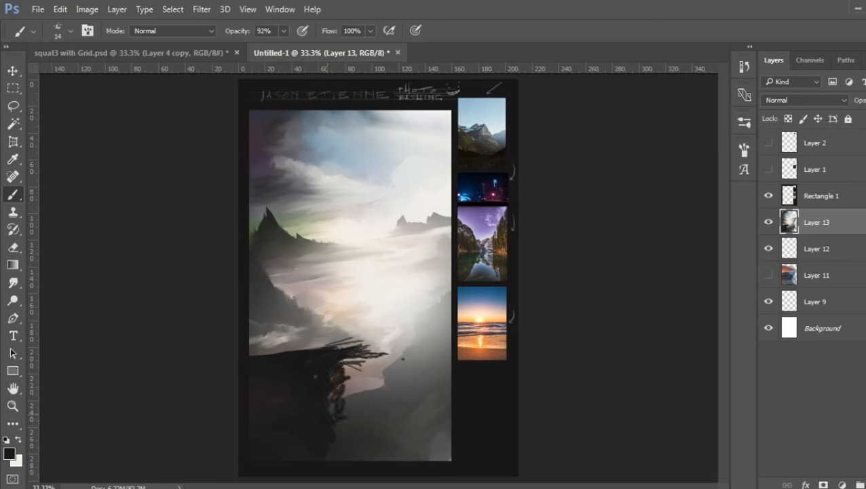
# - Smudge the cliff's jagged branches and rough right edge at 87% strength so they blend into the rock and haze
pyautogui.click(12, 282)
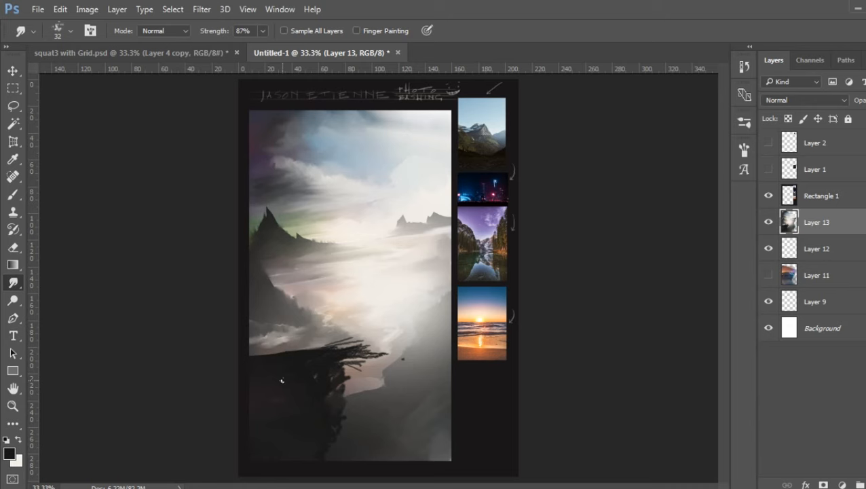
pyautogui.moveTo(328, 383)
pyautogui.mouseDown()
pyautogui.moveTo(375, 345)
pyautogui.moveTo(337, 344)
pyautogui.mouseUp()
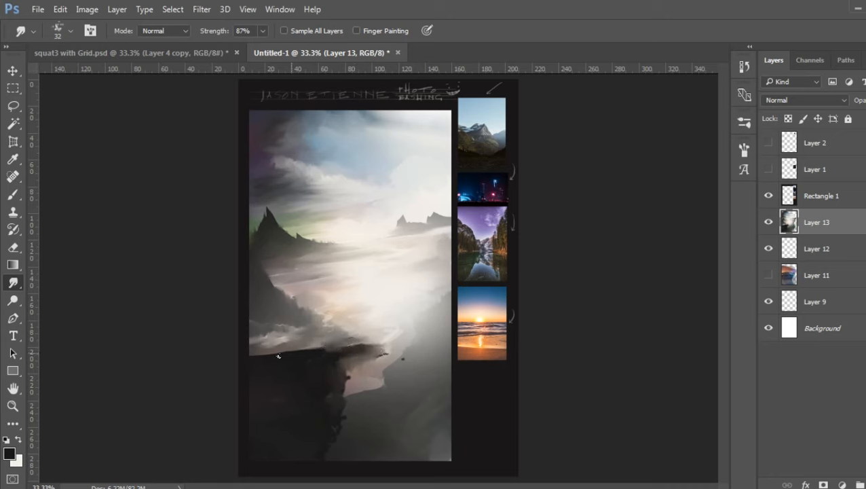
pyautogui.moveTo(279, 356); pyautogui.dragTo(306, 356)
pyautogui.rightClick(333, 288)
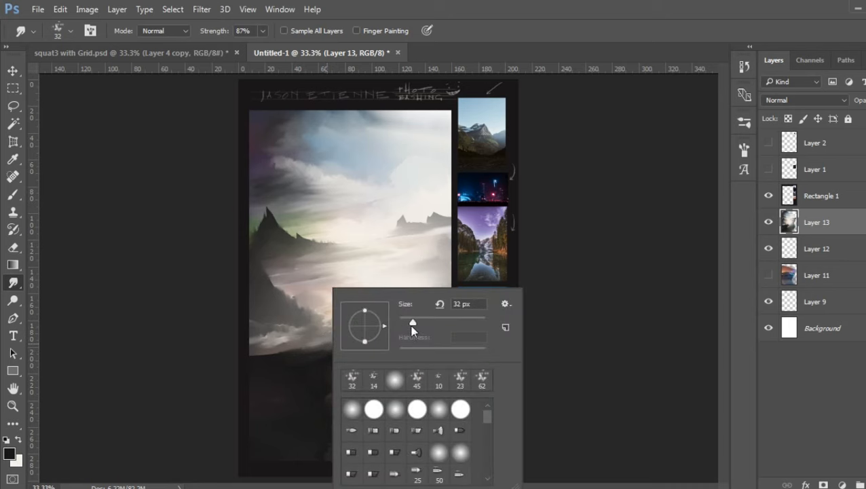
# - Lasso the cliff's flat top, lighten it with a white-to-transparent gradient at 58% opacity, and deselect it
pyautogui.click(13, 106)
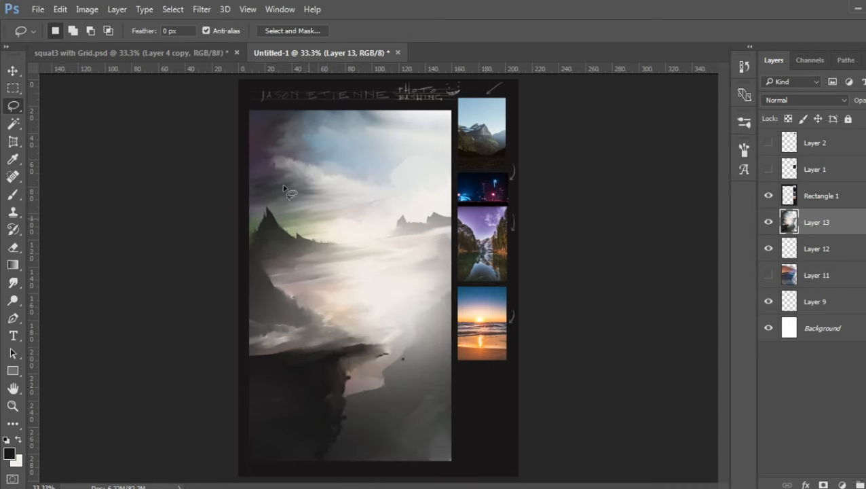
pyautogui.moveTo(247, 358)
pyautogui.mouseDown()
pyautogui.moveTo(369, 344)
pyautogui.moveTo(320, 357)
pyautogui.moveTo(334, 359)
pyautogui.moveTo(331, 370)
pyautogui.moveTo(306, 375)
pyautogui.moveTo(238, 379)
pyautogui.moveTo(238, 357)
pyautogui.mouseUp()
pyautogui.click(18, 438)
pyautogui.press('g')
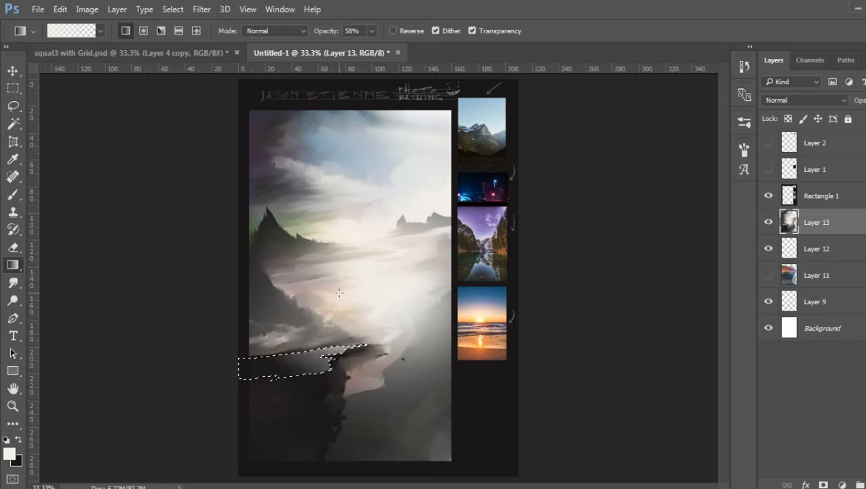
pyautogui.hotkey('ctrl', 'd')
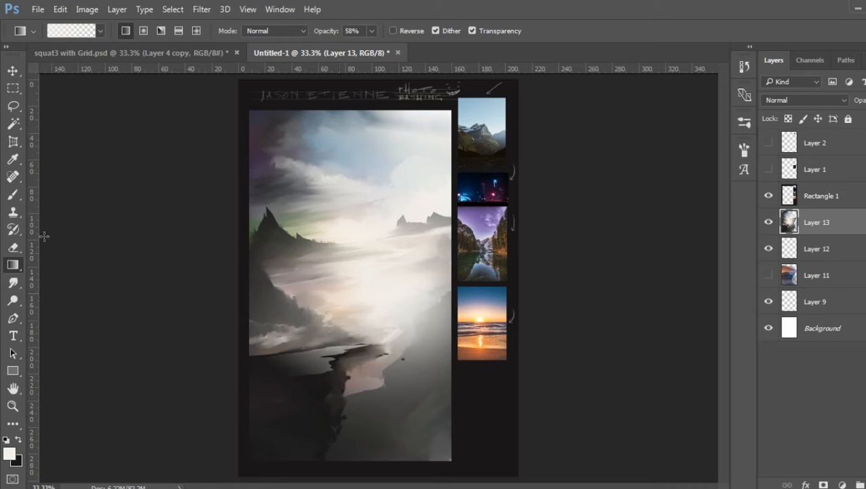
# - Swap back to black and paint rough rock strokes around the cliff's tip and overhang with the 14 px brush at 92% opacity
pyautogui.click(13, 195)
pyautogui.click(13, 283)
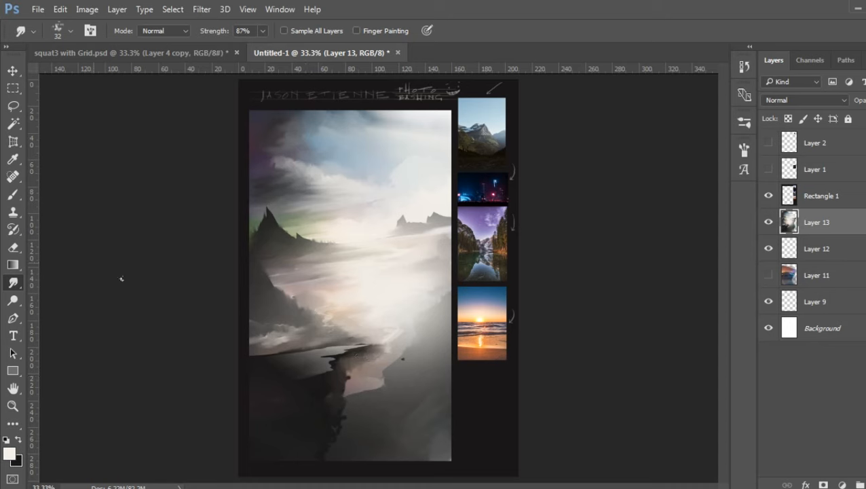
pyautogui.click(13, 194)
pyautogui.click(19, 438)
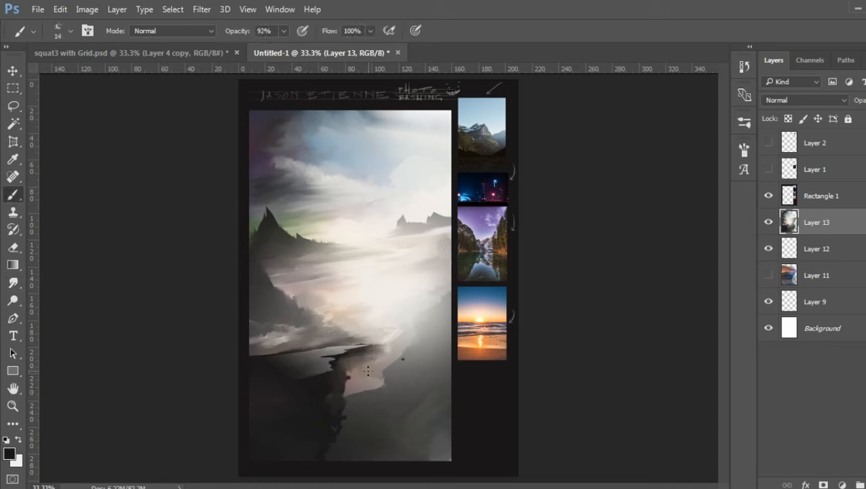
pyautogui.moveTo(344, 377)
pyautogui.mouseDown()
pyautogui.moveTo(344, 363)
pyautogui.moveTo(339, 370)
pyautogui.moveTo(356, 362)
pyautogui.moveTo(348, 354)
pyautogui.moveTo(367, 352)
pyautogui.mouseUp()
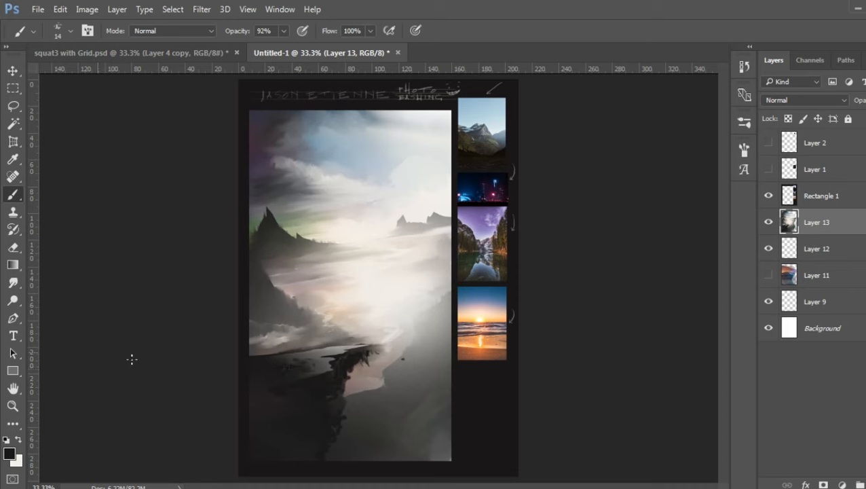
pyautogui.click(12, 282)
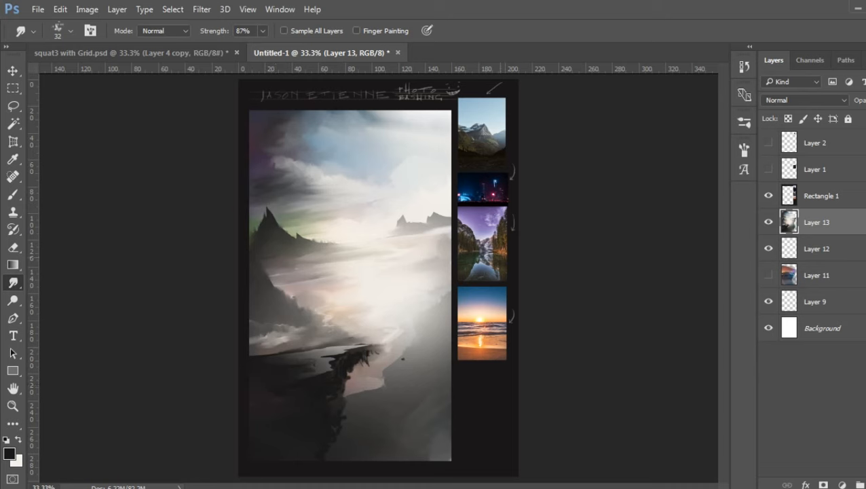
# - Copy the purple-sky lake photo from the Rectangle 1 layer to a new layer and place it over the foreground cliff
pyautogui.click(811, 198)
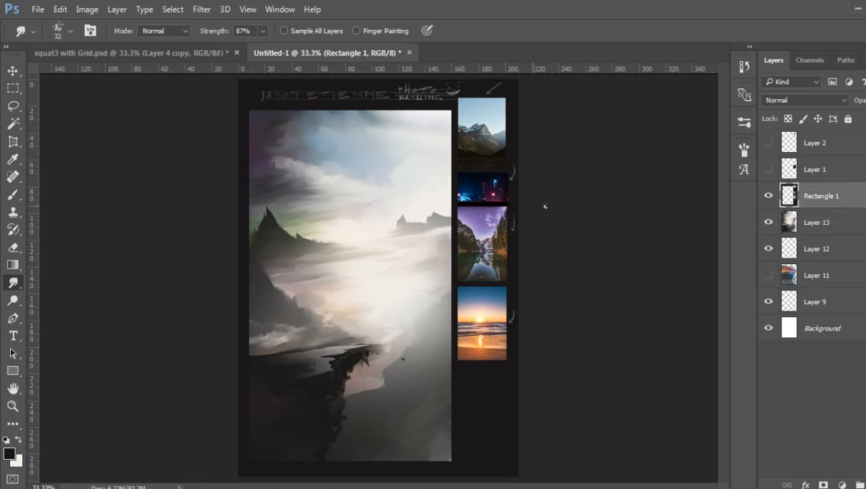
pyautogui.click(13, 88)
pyautogui.moveTo(456, 207); pyautogui.dragTo(511, 280)
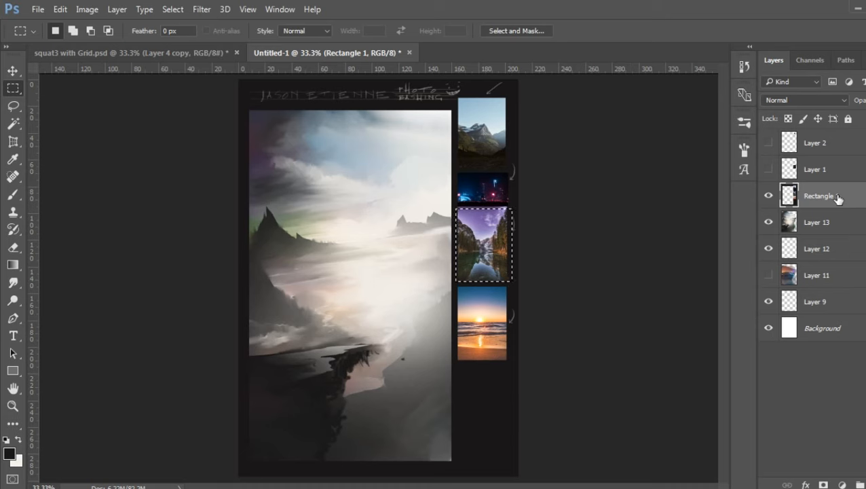
pyautogui.hotkey('ctrl', 'j')
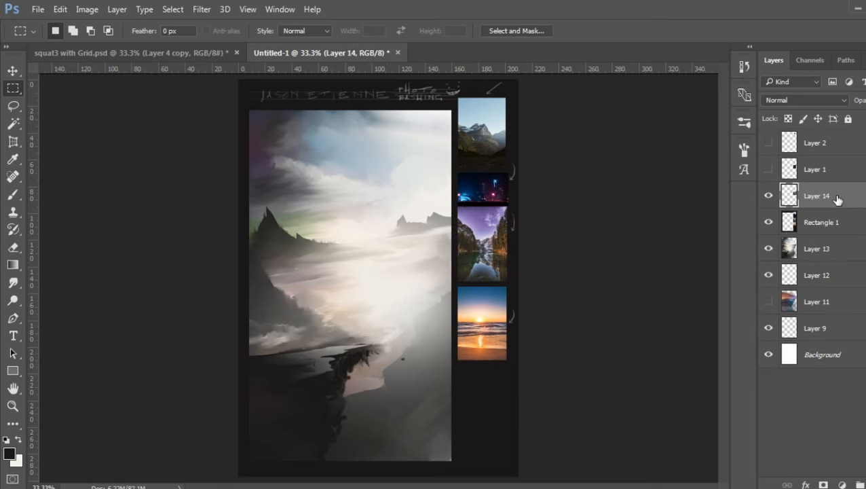
pyautogui.hotkey('ctrl', 't')
pyautogui.moveTo(490, 259); pyautogui.dragTo(314, 384)
pyautogui.press('Return')
pyautogui.press('m')
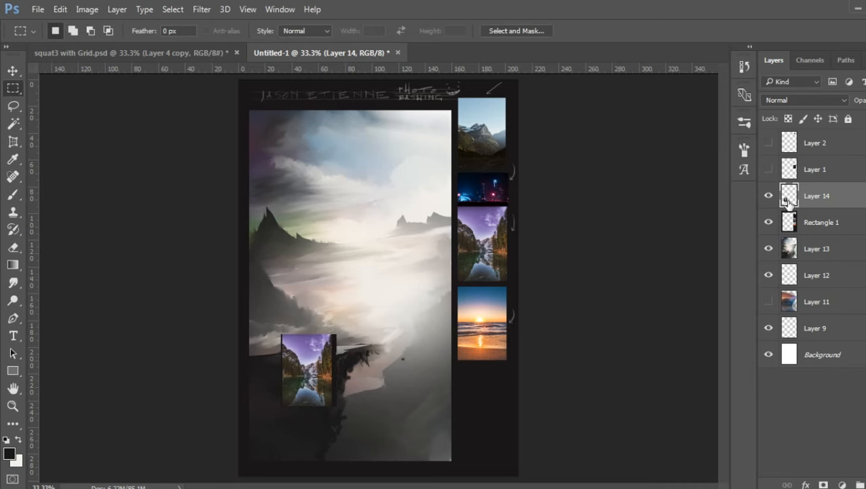
# - Set the photo copy's blend mode to Multiply, then enlarge and rotate it to cover the whole foreground cliff
pyautogui.click(806, 100)
pyautogui.click(784, 149)
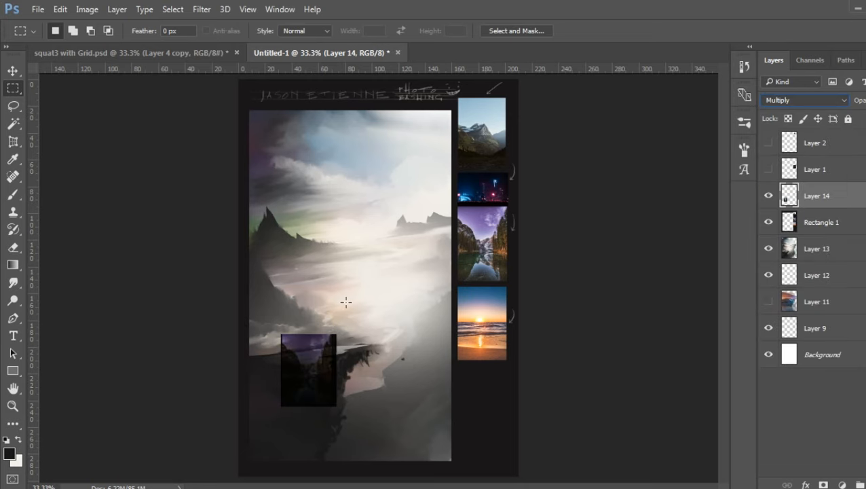
pyautogui.hotkey('ctrl', 't')
pyautogui.moveTo(343, 360); pyautogui.dragTo(304, 455)
pyautogui.moveTo(328, 405); pyautogui.dragTo(345, 383)
pyautogui.moveTo(408, 346); pyautogui.dragTo(242, 386)
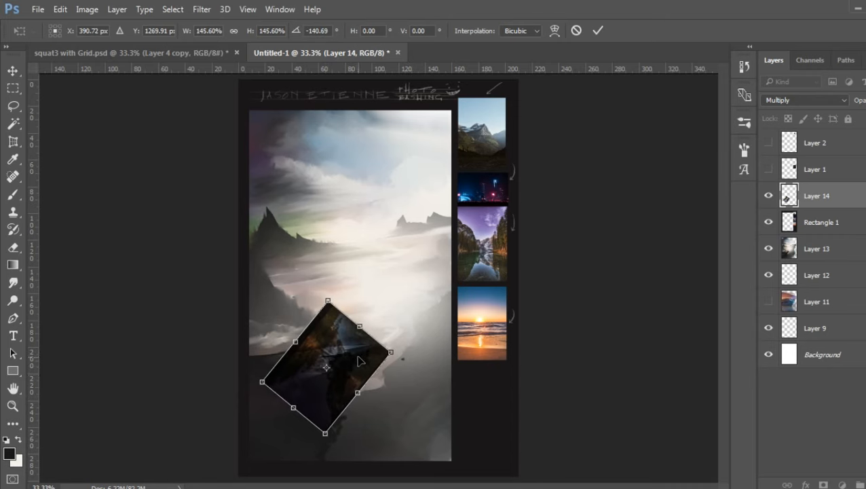
pyautogui.moveTo(358, 359); pyautogui.dragTo(475, 326)
pyautogui.moveTo(427, 295); pyautogui.dragTo(328, 389)
pyautogui.press('Return')
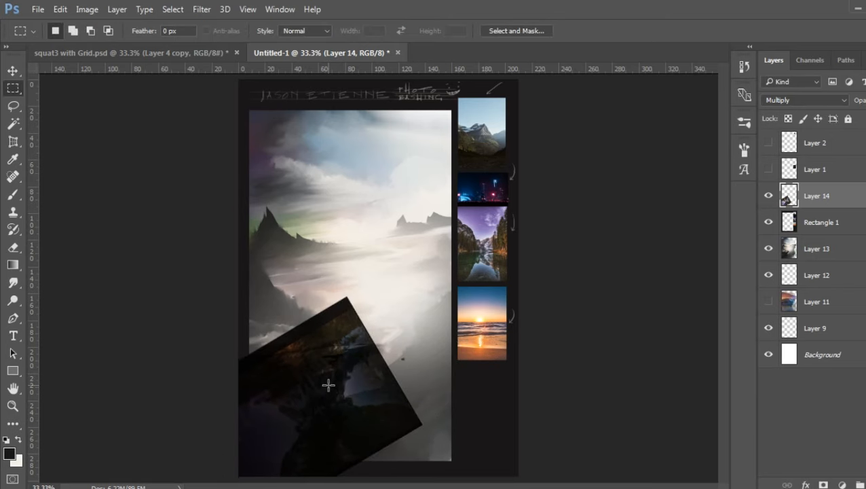
# - Desaturate the photo copy by setting its saturation to -100
pyautogui.hotkey('ctrl', 'u')
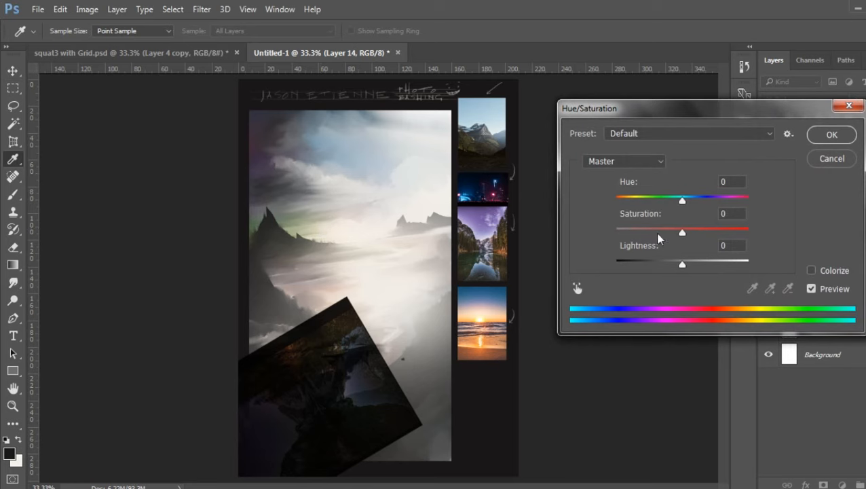
pyautogui.moveTo(681, 232); pyautogui.dragTo(485, 255)
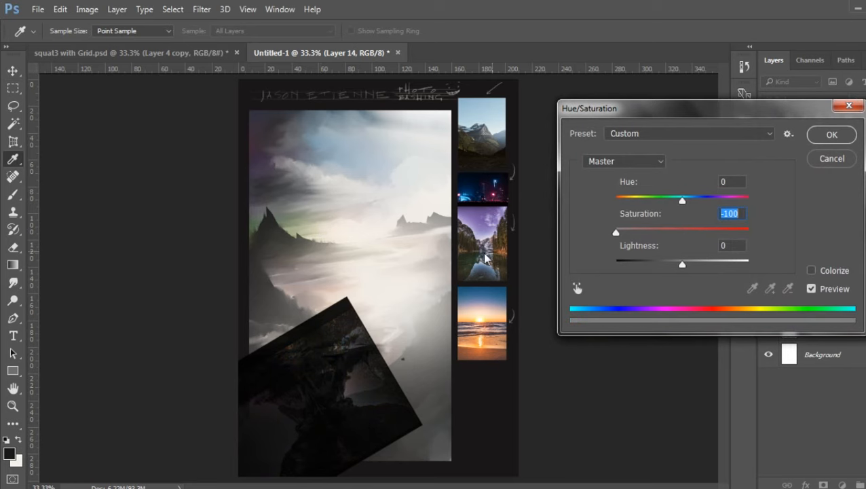
pyautogui.click(829, 136)
# - Brighten the photo copy with an Exposure adjustment, raising both its exposure and offset
pyautogui.click(90, 9)
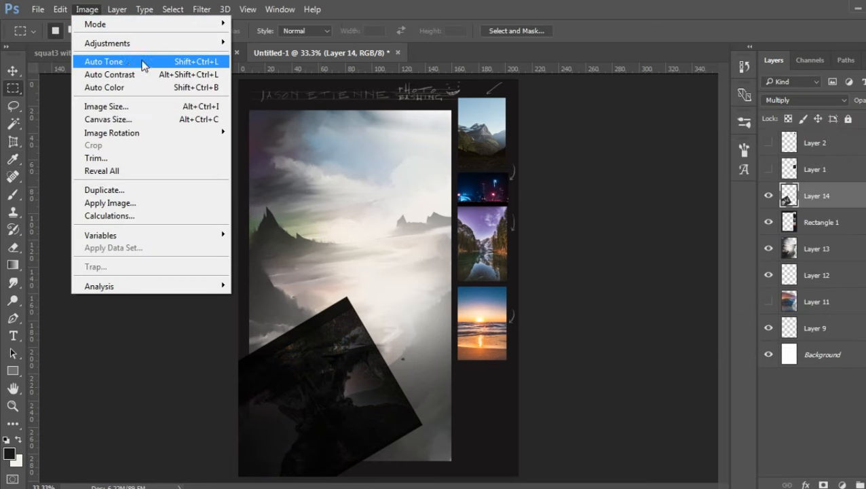
pyautogui.moveTo(132, 49)
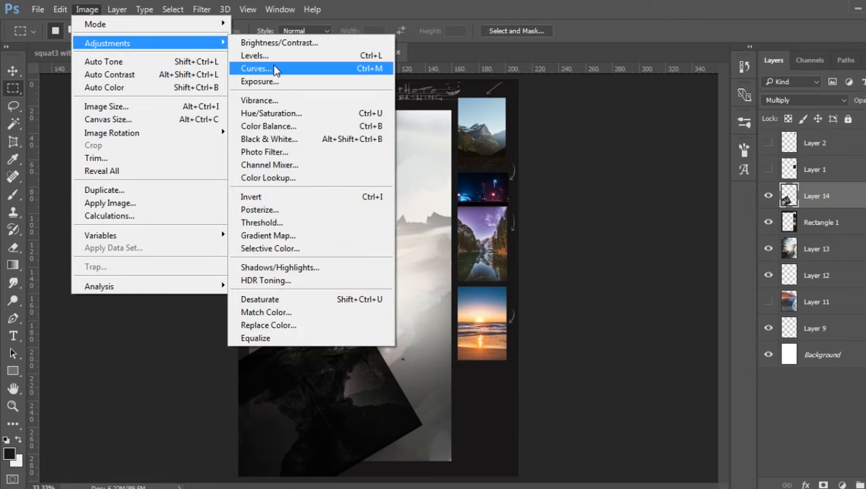
pyautogui.click(271, 82)
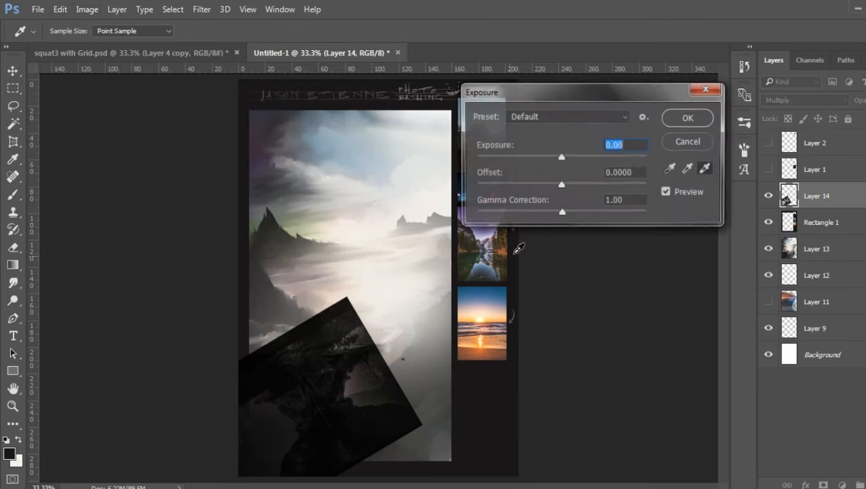
pyautogui.moveTo(559, 159); pyautogui.dragTo(594, 158)
pyautogui.moveTo(561, 184); pyautogui.dragTo(584, 184)
pyautogui.click(688, 118)
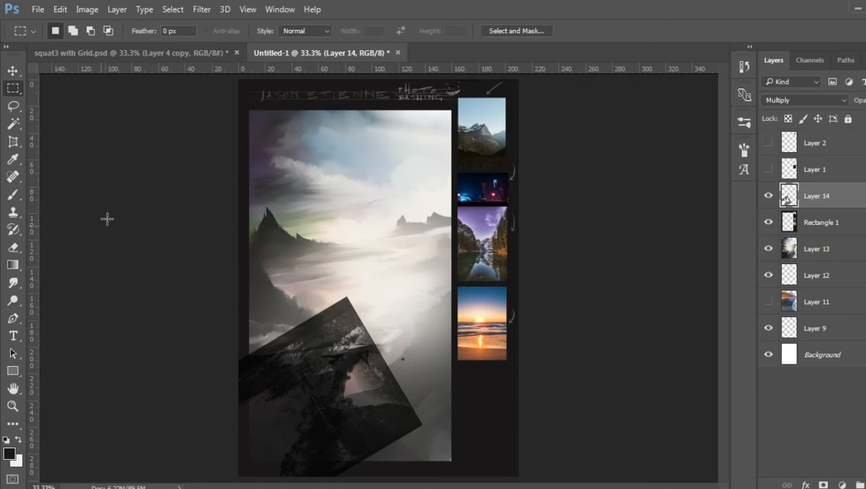
# - Erase the photo texture outside the cliff silhouette at 93% eraser opacity, and move its layer below Rectangle 1
pyautogui.click(13, 247)
pyautogui.moveTo(270, 320)
pyautogui.mouseDown()
pyautogui.moveTo(252, 344)
pyautogui.moveTo(375, 286)
pyautogui.moveTo(279, 333)
pyautogui.mouseUp()
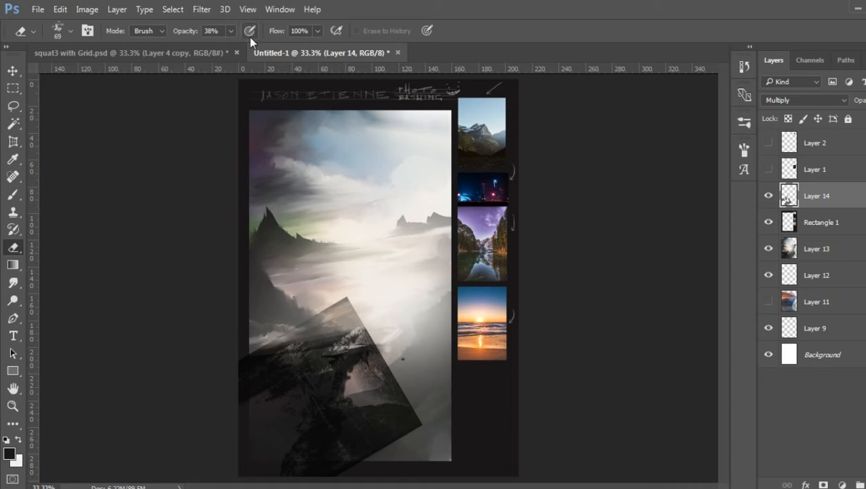
pyautogui.click(230, 31)
pyautogui.click(369, 290)
pyautogui.moveTo(369, 290)
pyautogui.mouseDown()
pyautogui.moveTo(257, 329)
pyautogui.moveTo(235, 340)
pyautogui.moveTo(260, 342)
pyautogui.mouseUp()
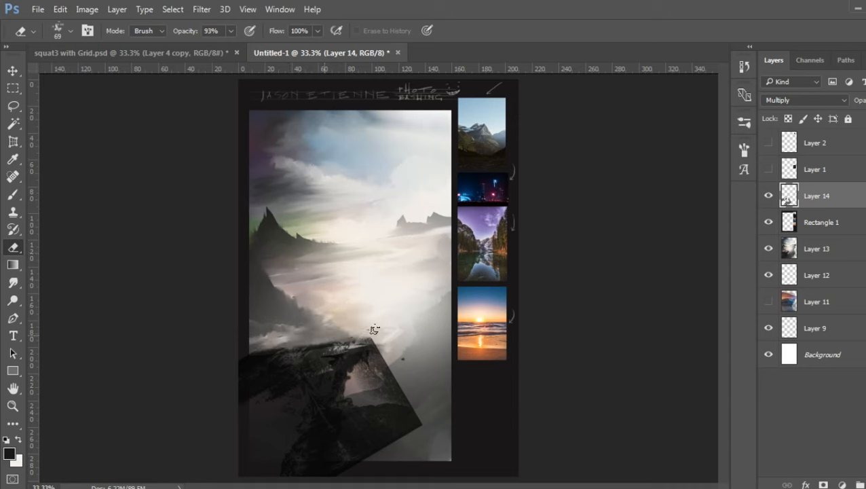
pyautogui.moveTo(374, 329)
pyautogui.mouseDown()
pyautogui.moveTo(251, 348)
pyautogui.moveTo(387, 334)
pyautogui.moveTo(279, 343)
pyautogui.moveTo(323, 348)
pyautogui.mouseUp()
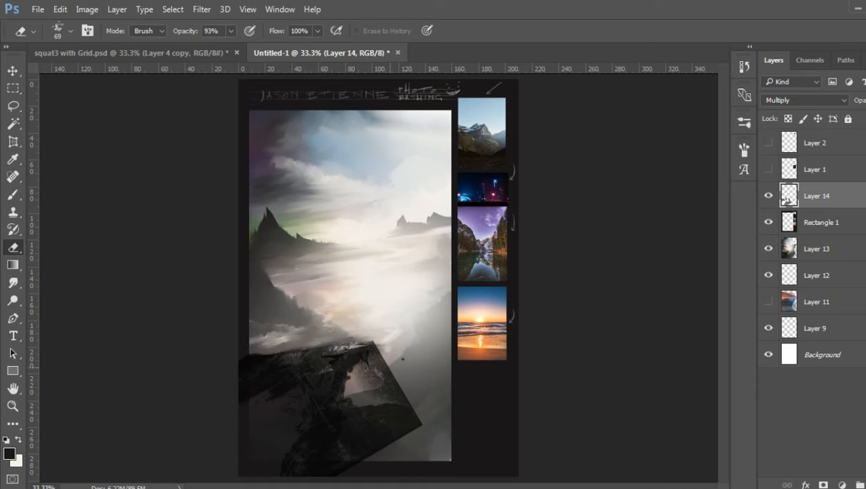
pyautogui.moveTo(363, 385)
pyautogui.mouseDown()
pyautogui.moveTo(320, 444)
pyautogui.moveTo(376, 426)
pyautogui.moveTo(399, 397)
pyautogui.moveTo(395, 446)
pyautogui.moveTo(384, 360)
pyautogui.moveTo(371, 364)
pyautogui.moveTo(356, 427)
pyautogui.moveTo(327, 471)
pyautogui.moveTo(436, 407)
pyautogui.moveTo(391, 460)
pyautogui.mouseUp()
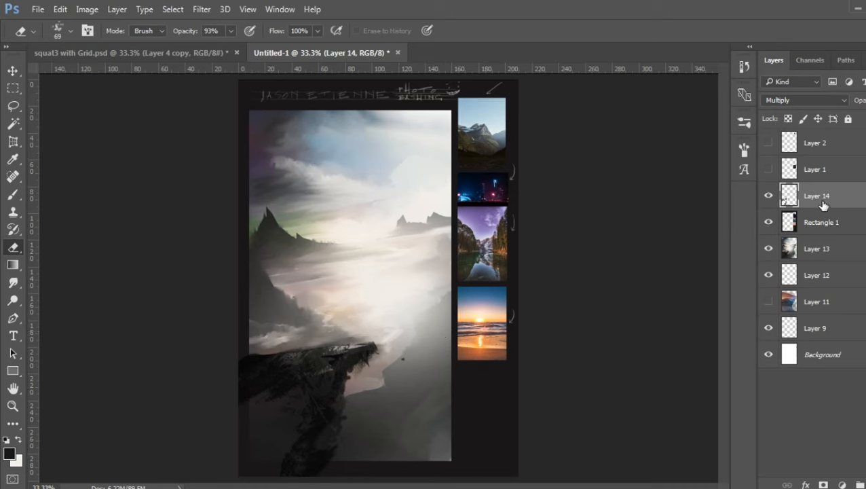
pyautogui.moveTo(822, 203); pyautogui.dragTo(829, 230)
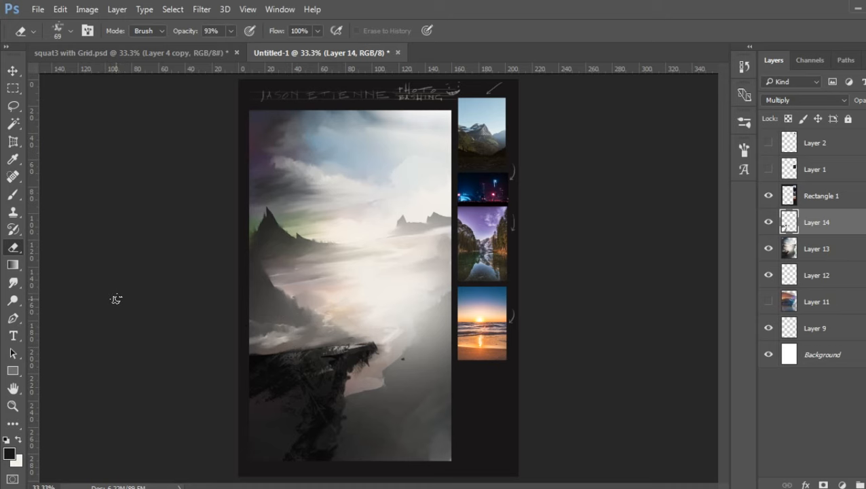
# - Apply Motion Blur to the cliff texture at an 84° angle and 19 pixels distance, and merge it into Layer 13
pyautogui.click(200, 10)
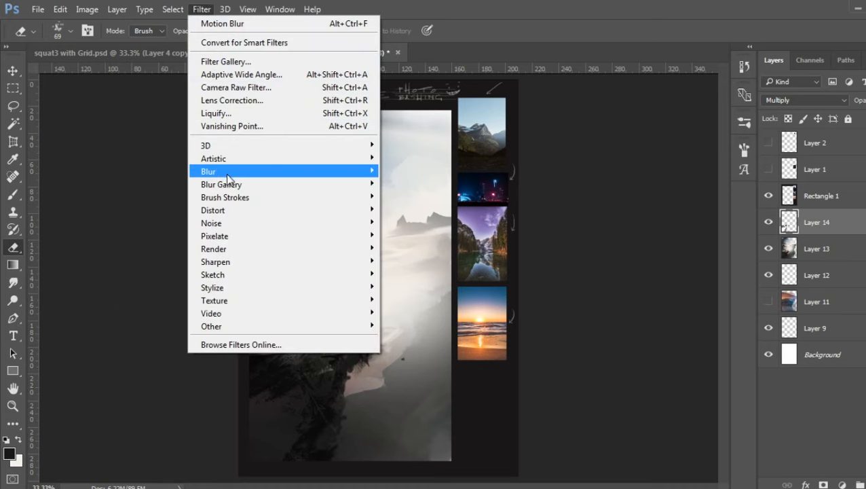
pyautogui.moveTo(228, 173)
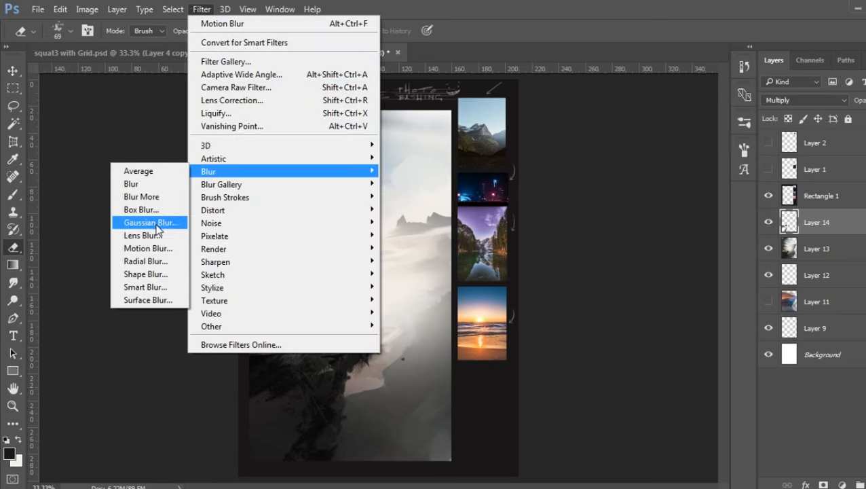
pyautogui.click(148, 247)
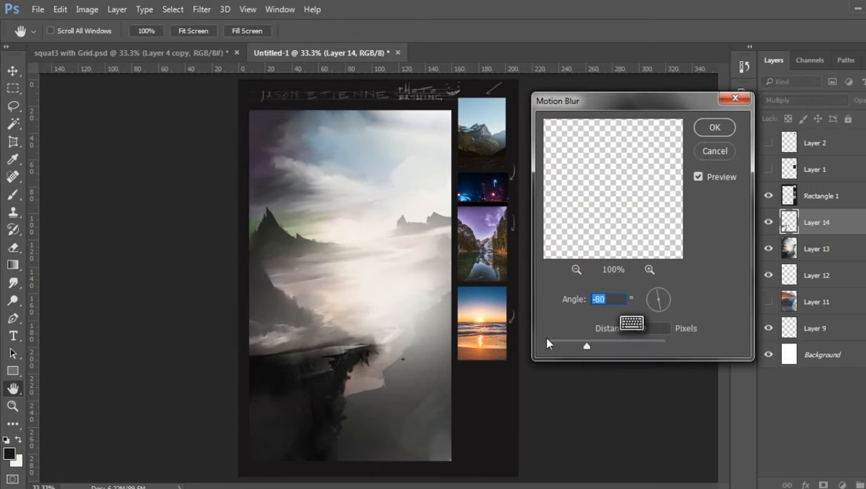
pyautogui.moveTo(586, 348); pyautogui.dragTo(565, 341)
pyautogui.click(656, 298)
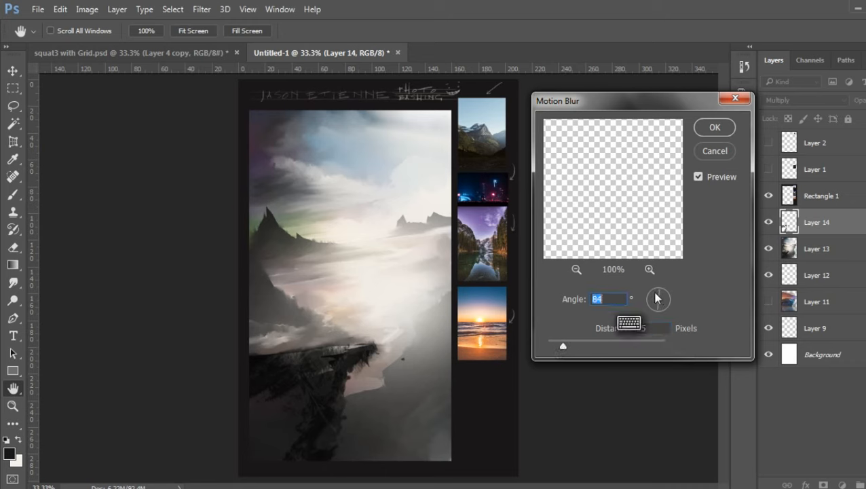
pyautogui.moveTo(563, 344); pyautogui.dragTo(559, 343)
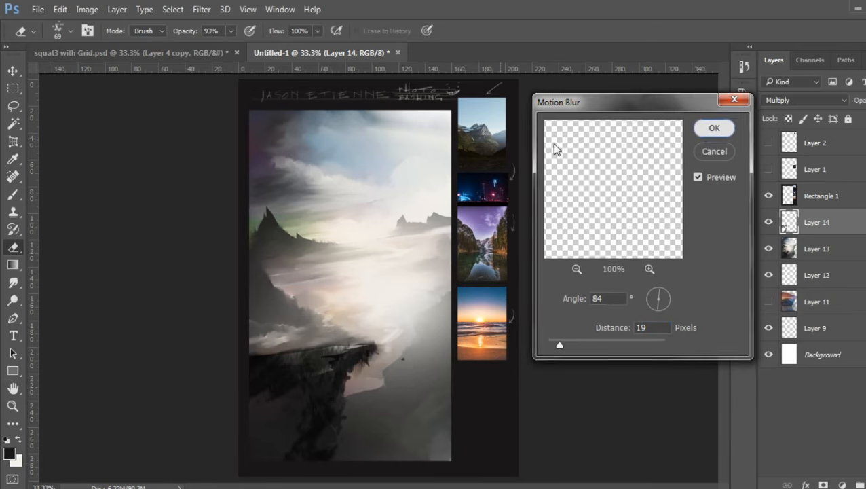
pyautogui.press('Return')
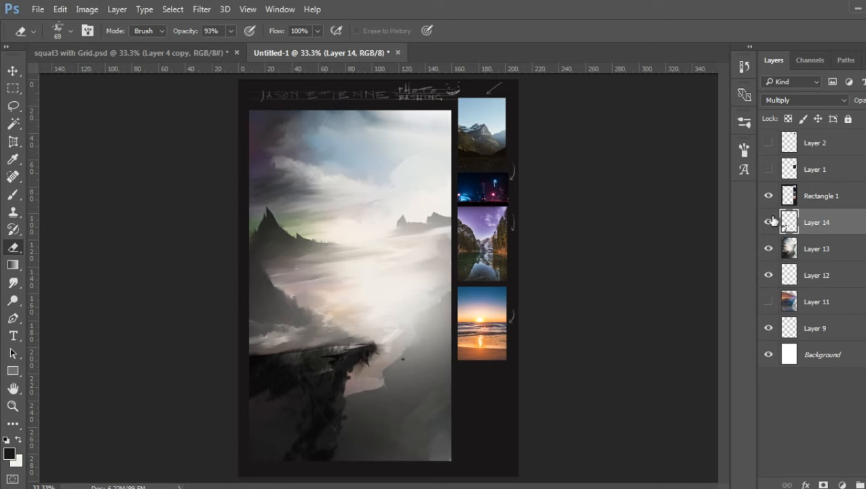
pyautogui.press('Delete')
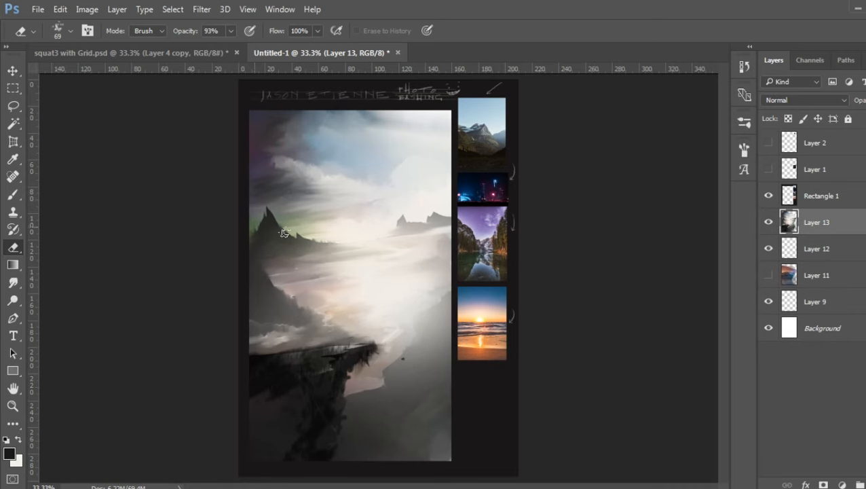
# - Paint near-black (#030000) brush strokes at 92% opacity along the foreground cliff's top edge and lower face, and smudge them into the rock
pyautogui.click(13, 194)
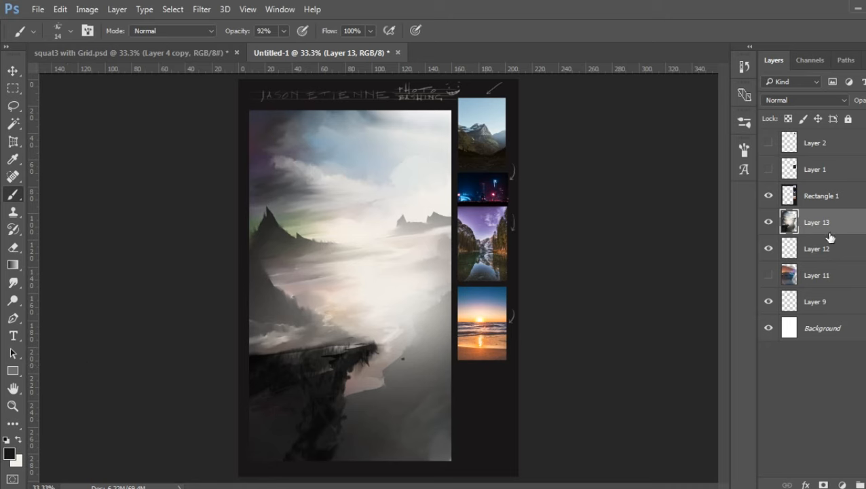
pyautogui.click(768, 223)
pyautogui.click(768, 222)
pyautogui.click(10, 453)
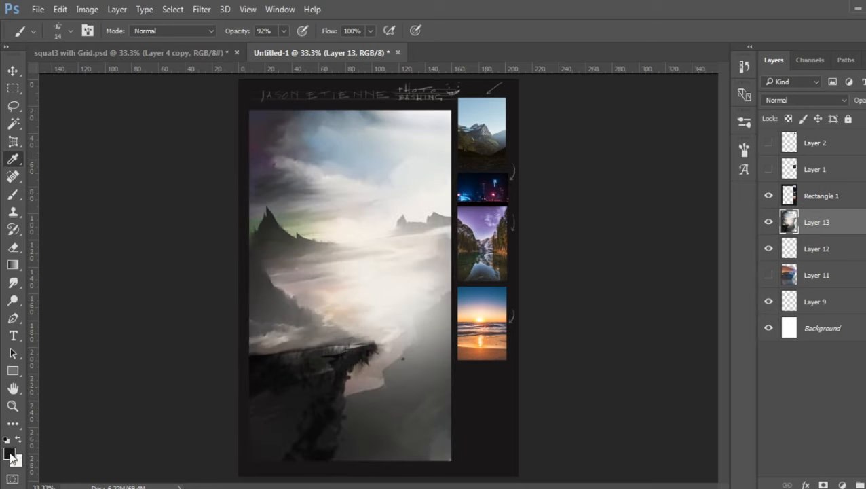
pyautogui.moveTo(380, 273); pyautogui.dragTo(449, 284)
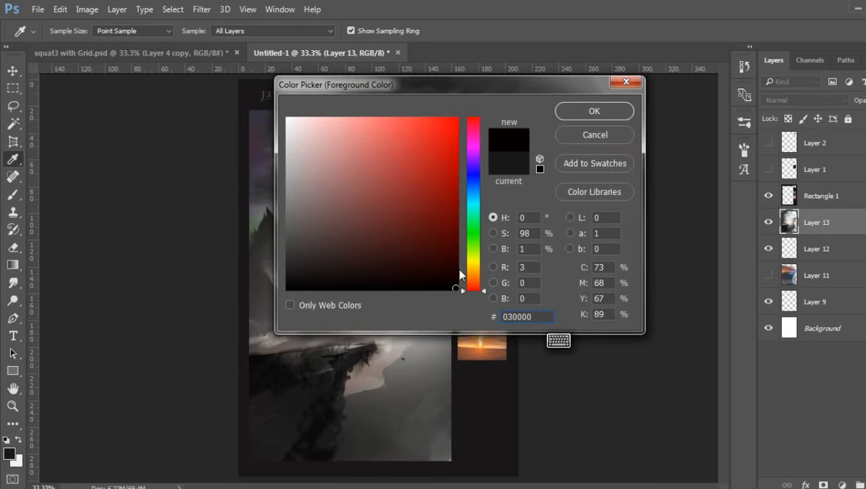
pyautogui.click(591, 116)
pyautogui.press('b')
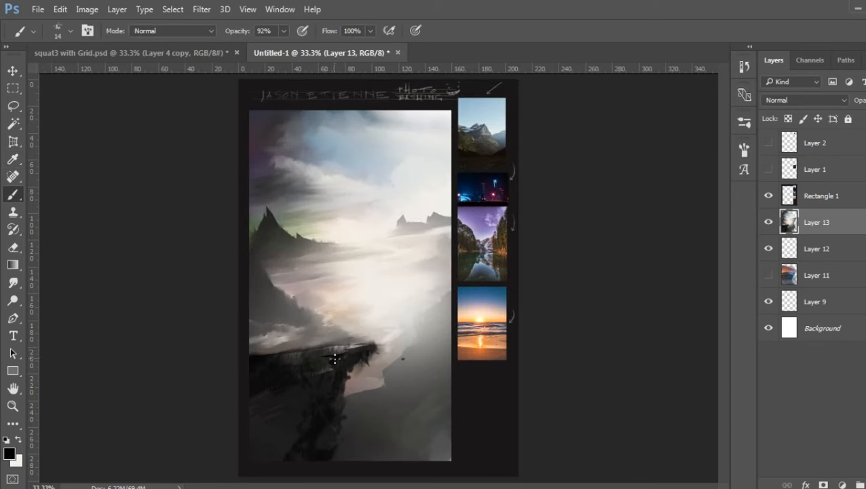
pyautogui.moveTo(347, 344)
pyautogui.mouseDown()
pyautogui.moveTo(304, 353)
pyautogui.moveTo(312, 349)
pyautogui.moveTo(258, 356)
pyautogui.mouseUp()
pyautogui.moveTo(290, 396)
pyautogui.mouseDown()
pyautogui.moveTo(251, 419)
pyautogui.moveTo(284, 406)
pyautogui.moveTo(294, 392)
pyautogui.moveTo(256, 403)
pyautogui.moveTo(236, 428)
pyautogui.moveTo(291, 416)
pyautogui.moveTo(256, 451)
pyautogui.moveTo(279, 445)
pyautogui.moveTo(285, 464)
pyautogui.mouseUp()
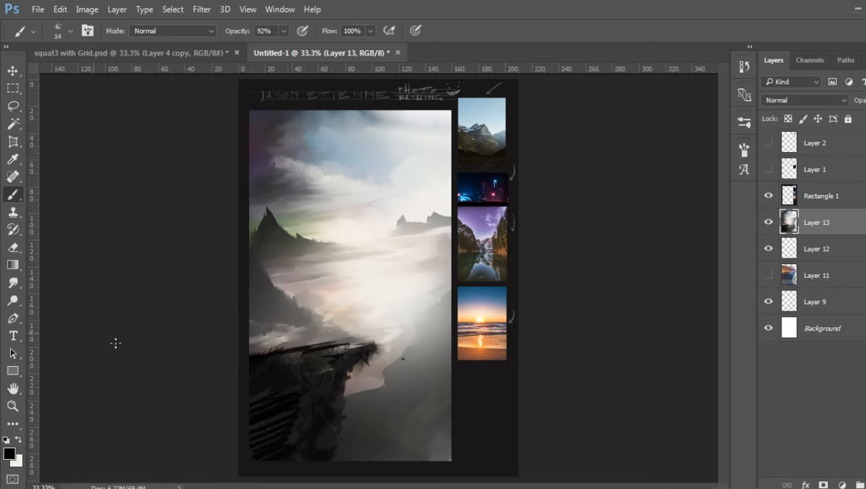
pyautogui.click(14, 284)
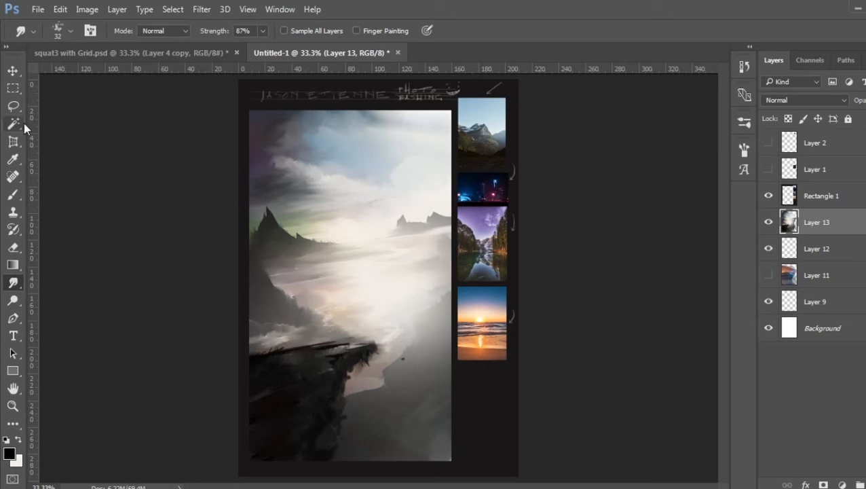
# - Select a jagged patch on the cliff's top surface and lighten it with a white-to-transparent gradient at 58% opacity
pyautogui.click(13, 106)
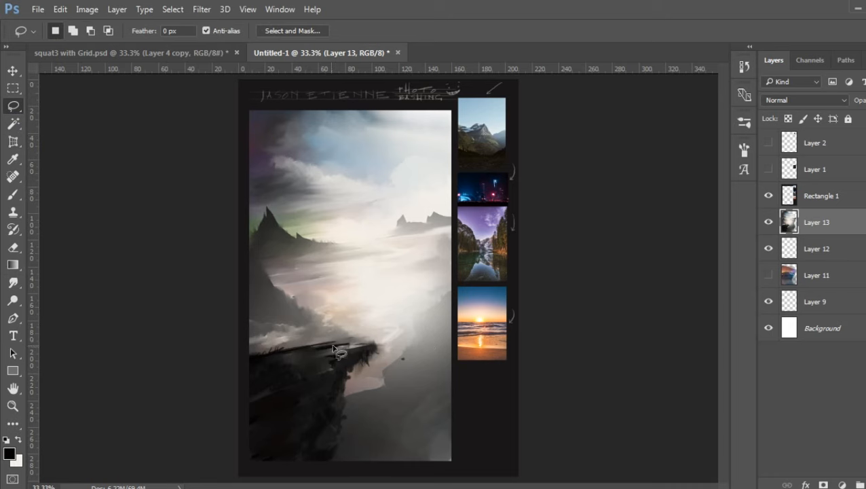
pyautogui.moveTo(339, 347)
pyautogui.mouseDown()
pyautogui.moveTo(319, 354)
pyautogui.moveTo(299, 380)
pyautogui.moveTo(241, 391)
pyautogui.moveTo(258, 357)
pyautogui.moveTo(345, 345)
pyautogui.mouseUp()
pyautogui.click(22, 440)
pyautogui.click(23, 440)
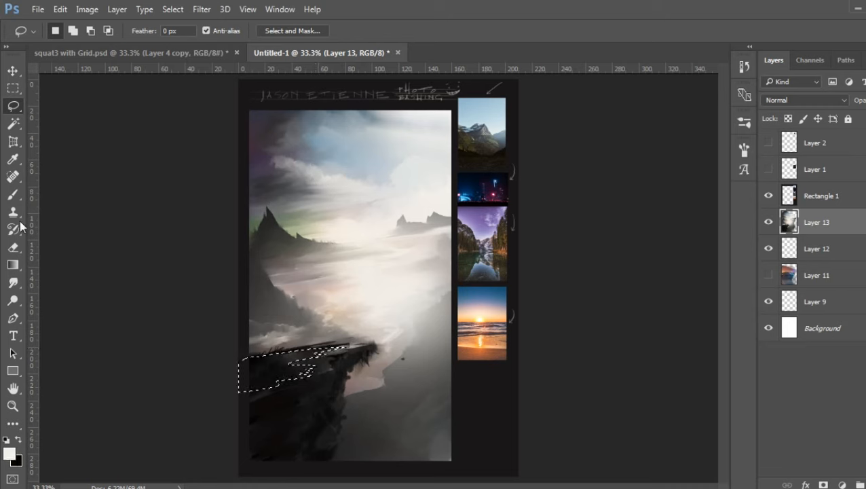
pyautogui.click(12, 264)
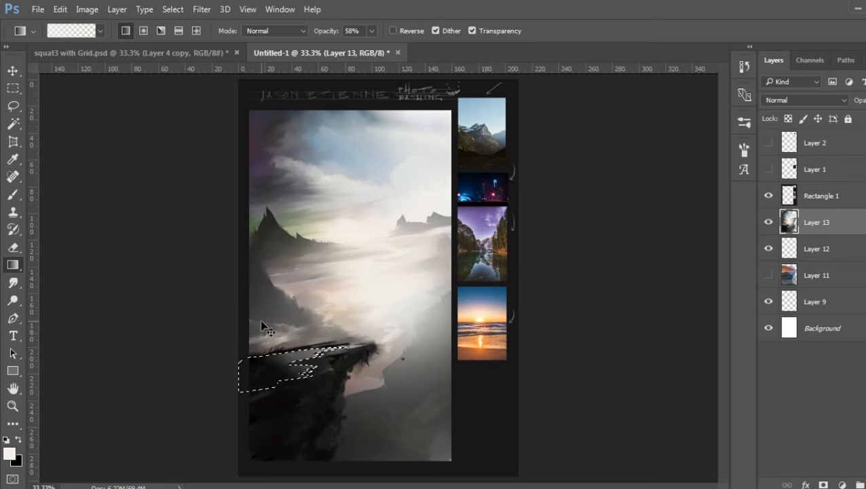
pyautogui.hotkey('ctrl', 'd')
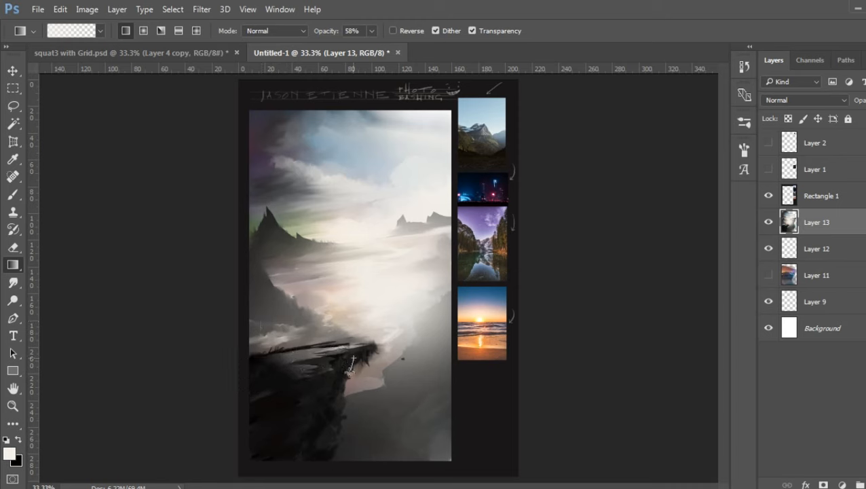
pyautogui.moveTo(353, 358); pyautogui.dragTo(368, 379)
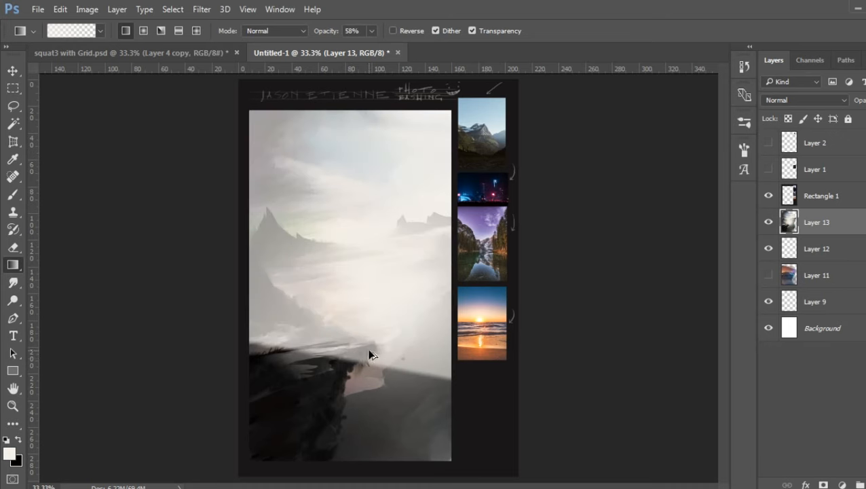
pyautogui.hotkey('ctrl', 'z')
# - Select small shards along the cliff's overhanging edge, fill them with the white gradient at 58% opacity, and smudge them into the rock
pyautogui.click(13, 106)
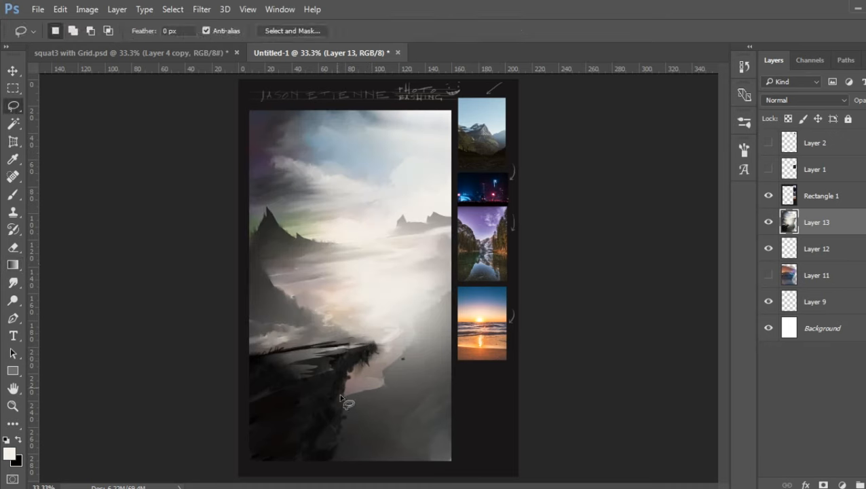
pyautogui.moveTo(367, 359)
pyautogui.mouseDown()
pyautogui.moveTo(352, 382)
pyautogui.moveTo(356, 360)
pyautogui.moveTo(370, 357)
pyautogui.mouseUp()
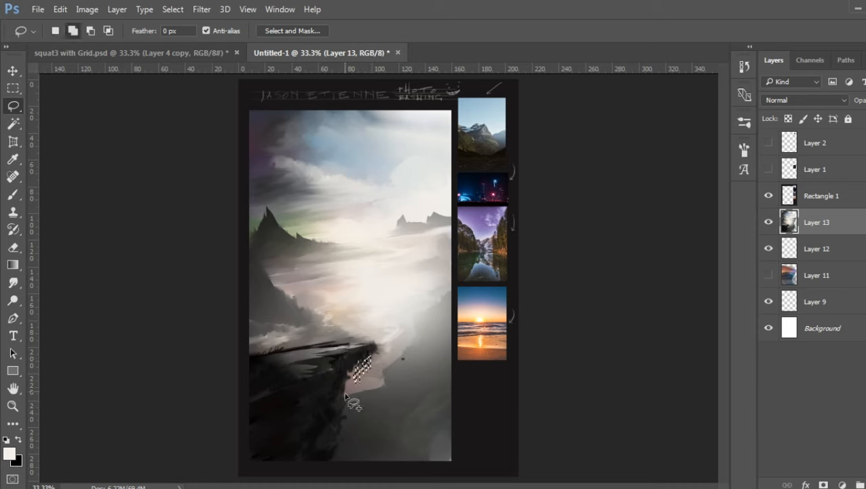
pyautogui.moveTo(343, 383)
pyautogui.keyDown('shift'); pyautogui.mouseDown()
pyautogui.moveTo(342, 409)
pyautogui.moveTo(344, 382)
pyautogui.mouseUp(); pyautogui.keyUp('shift')
pyautogui.moveTo(338, 421)
pyautogui.mouseDown()
pyautogui.moveTo(333, 450)
pyautogui.moveTo(339, 432)
pyautogui.moveTo(329, 417)
pyautogui.moveTo(344, 420)
pyautogui.mouseUp()
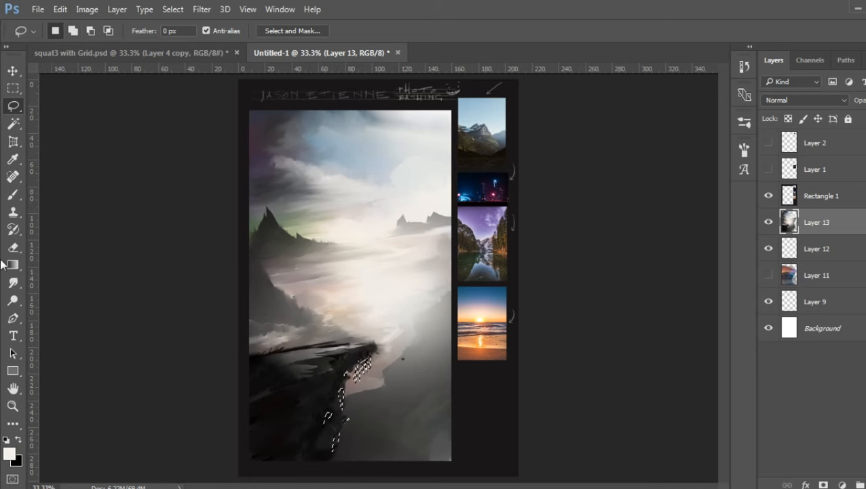
pyautogui.press('g')
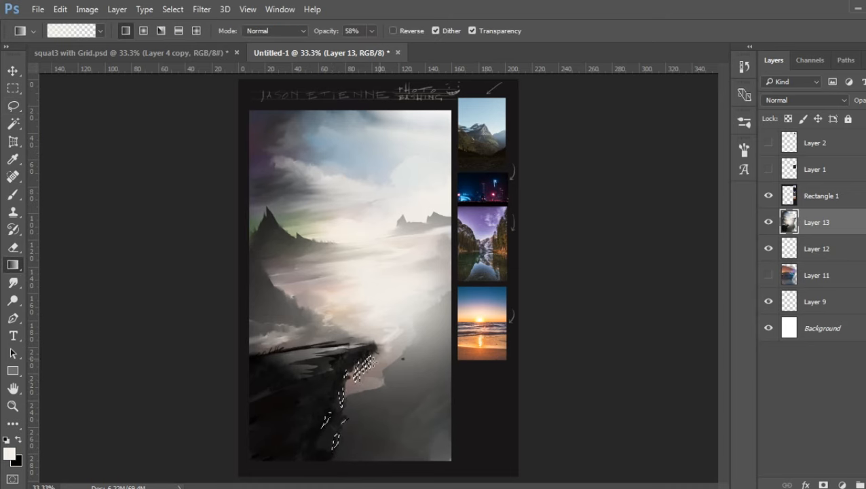
pyautogui.moveTo(347, 428); pyautogui.dragTo(304, 455)
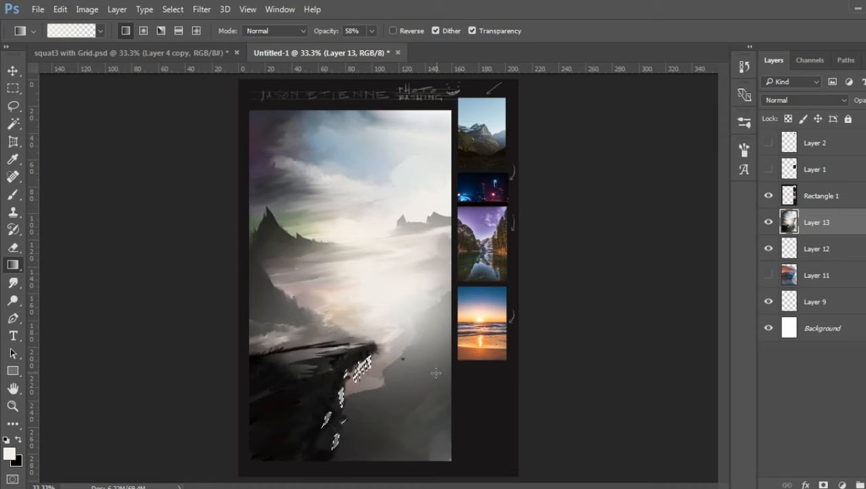
pyautogui.hotkey('ctrl', 'd')
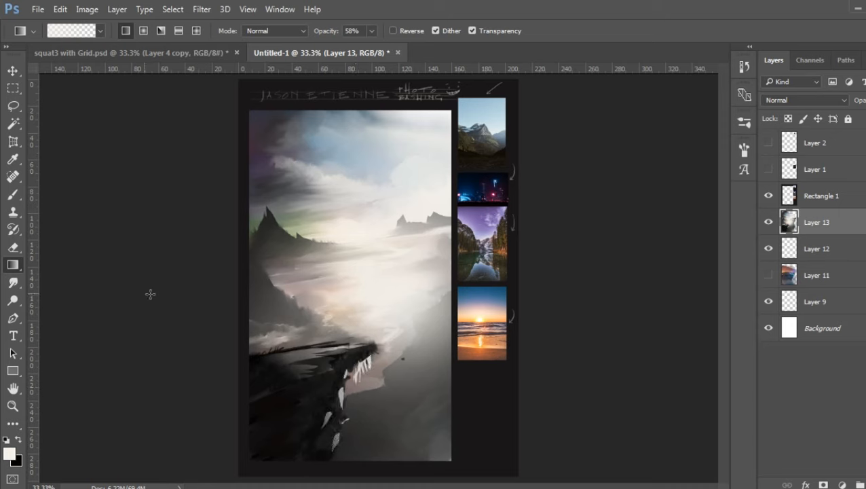
pyautogui.click(13, 282)
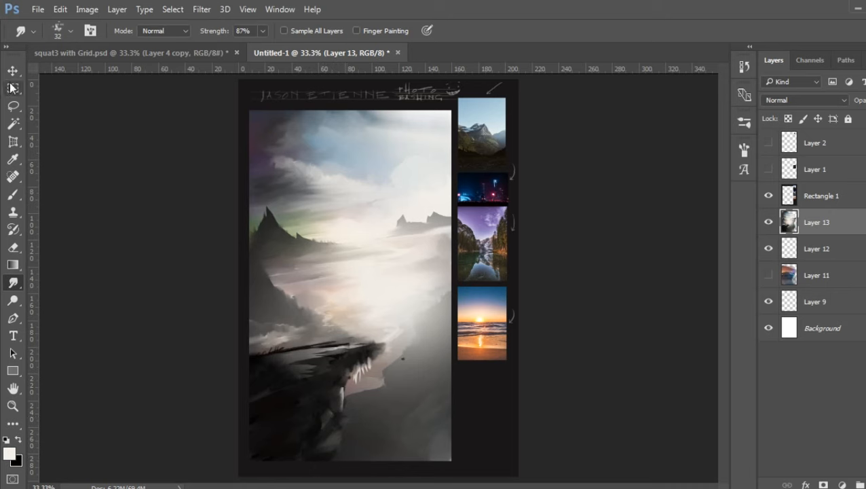
# - Darken the painting's bottom, left side and lower right corner with black-to-transparent gradients at 58% opacity
pyautogui.click(13, 264)
pyautogui.click(19, 440)
pyautogui.moveTo(340, 474); pyautogui.dragTo(336, 326)
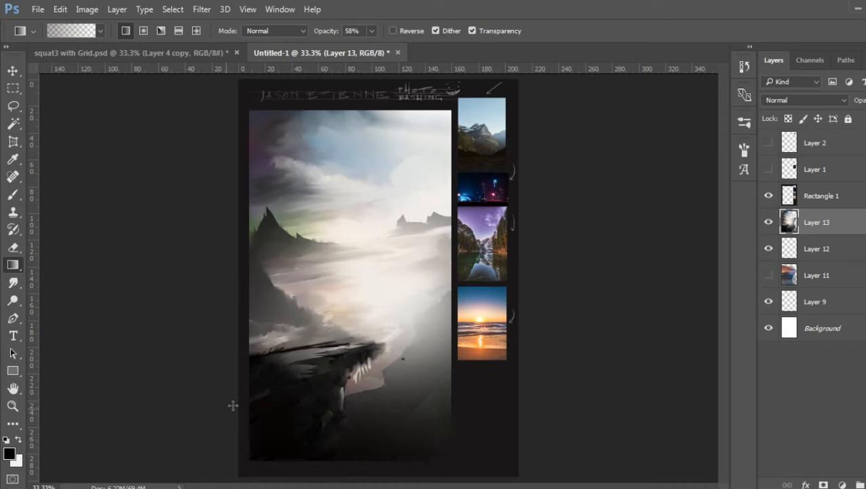
pyautogui.moveTo(233, 405); pyautogui.dragTo(396, 304)
pyautogui.moveTo(224, 301); pyautogui.dragTo(397, 270)
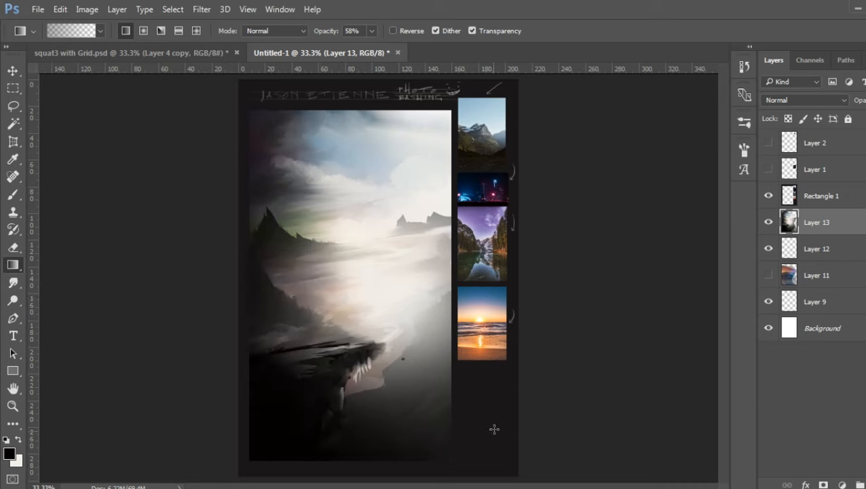
pyautogui.moveTo(494, 429); pyautogui.dragTo(360, 305)
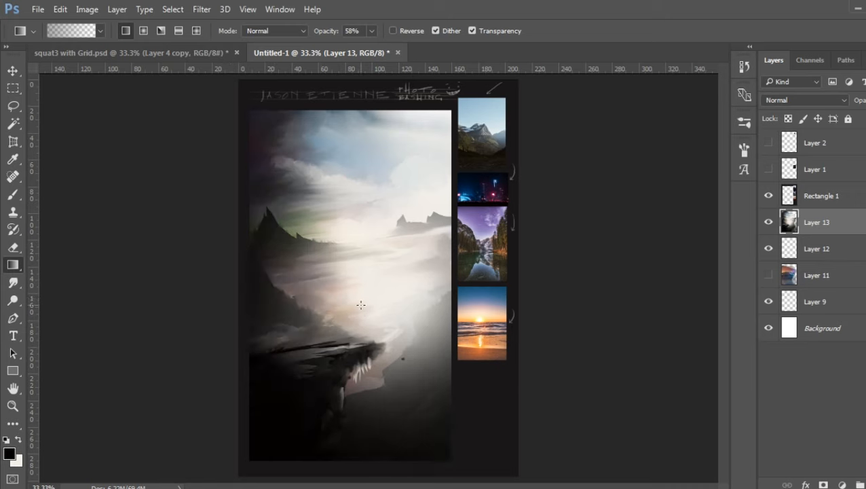
# - Smudge the cliff's top edge into the mist, reducing the Smudge brush size to 17 px for the finer detail
pyautogui.click(13, 282)
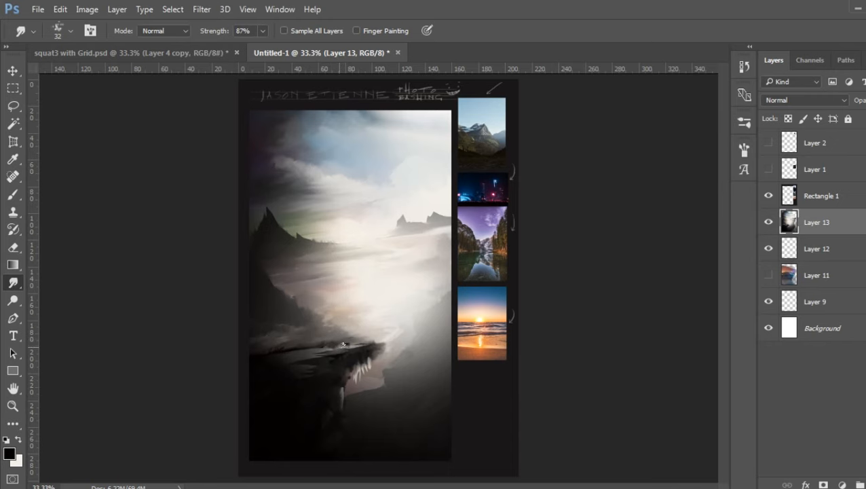
pyautogui.hotkey('ctrl', '+')
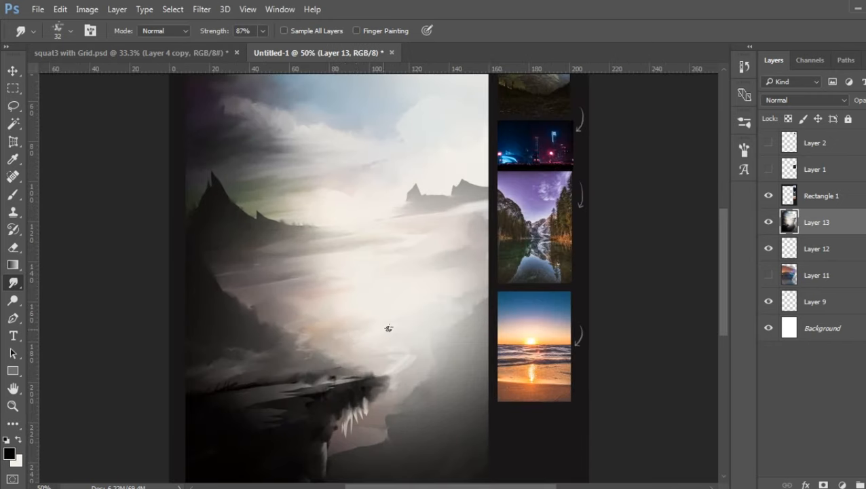
pyautogui.rightClick(346, 354)
pyautogui.moveTo(423, 324); pyautogui.dragTo(417, 322)
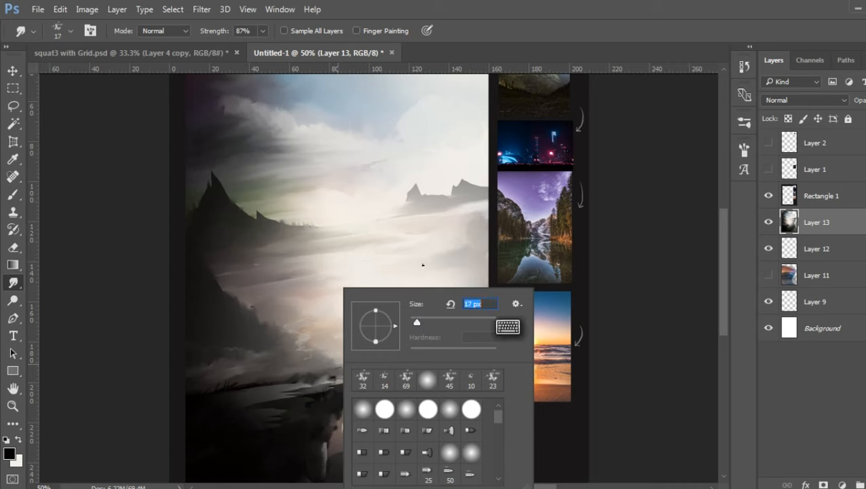
pyautogui.press('Return')
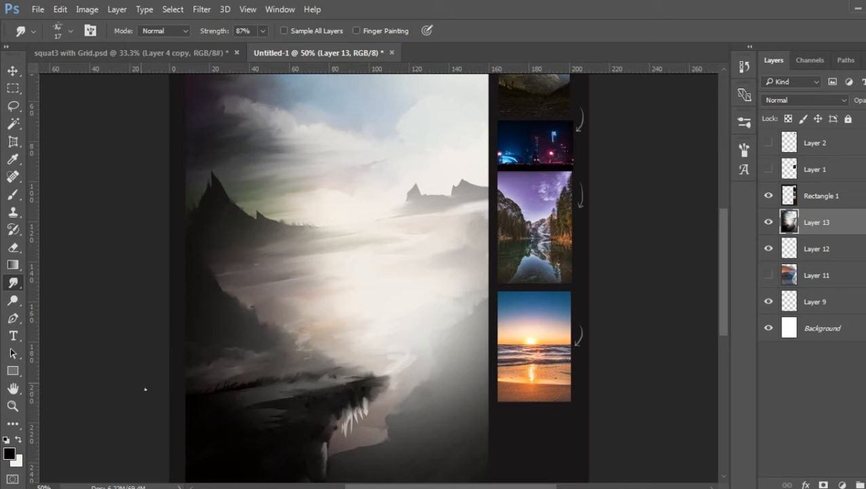
# - Paint fine white grass blades and highlights on the cliff top with a 4 px brush, and smudge the highlights at 87% strength
pyautogui.click(14, 198)
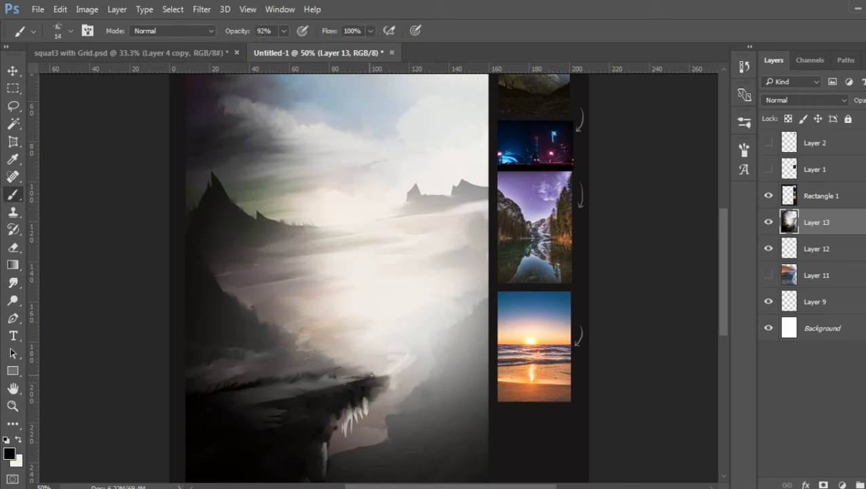
pyautogui.click(19, 439)
pyautogui.moveTo(281, 381); pyautogui.dragTo(287, 375)
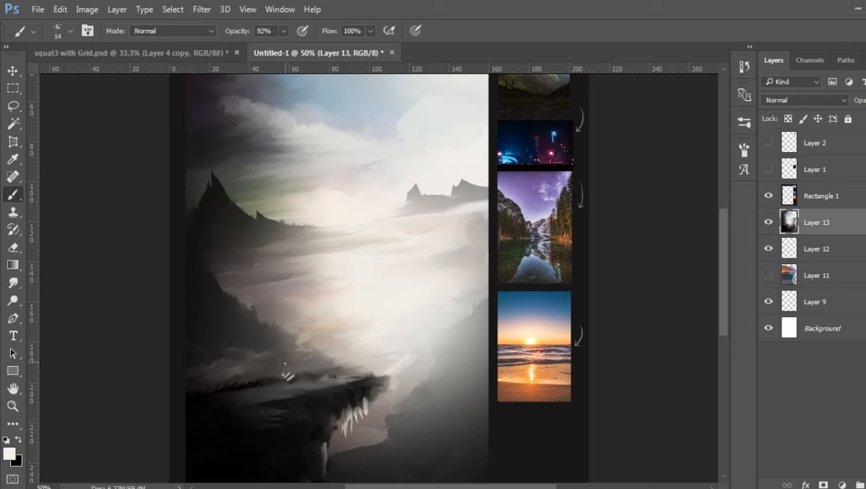
pyautogui.rightClick(288, 375)
pyautogui.moveTo(361, 322); pyautogui.dragTo(361, 321)
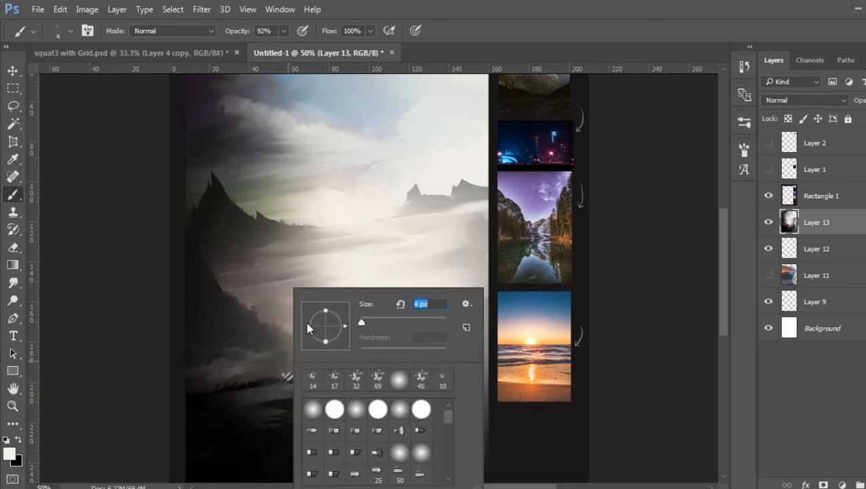
pyautogui.click(266, 380)
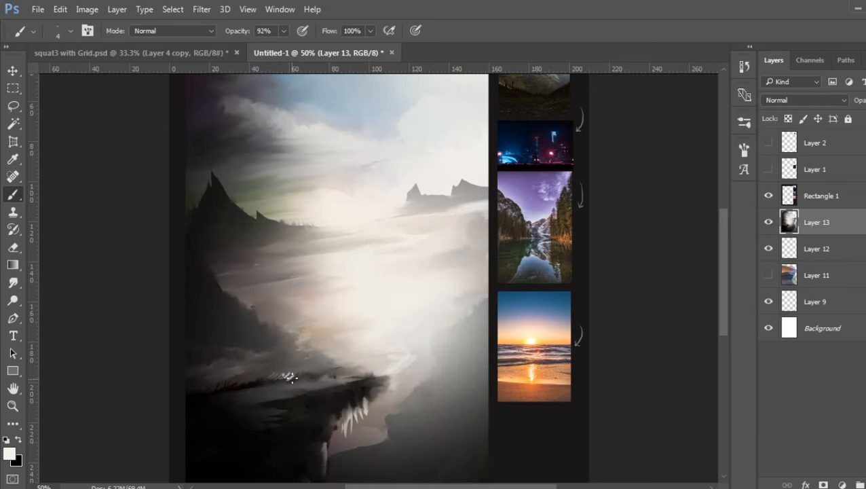
pyautogui.moveTo(297, 371)
pyautogui.mouseDown()
pyautogui.moveTo(357, 384)
pyautogui.moveTo(316, 388)
pyautogui.mouseUp()
pyautogui.moveTo(260, 408); pyautogui.dragTo(280, 407)
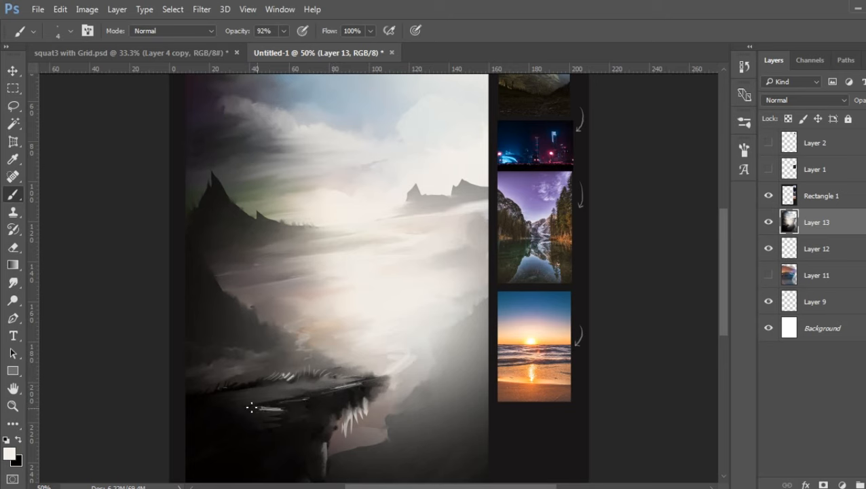
pyautogui.click(14, 285)
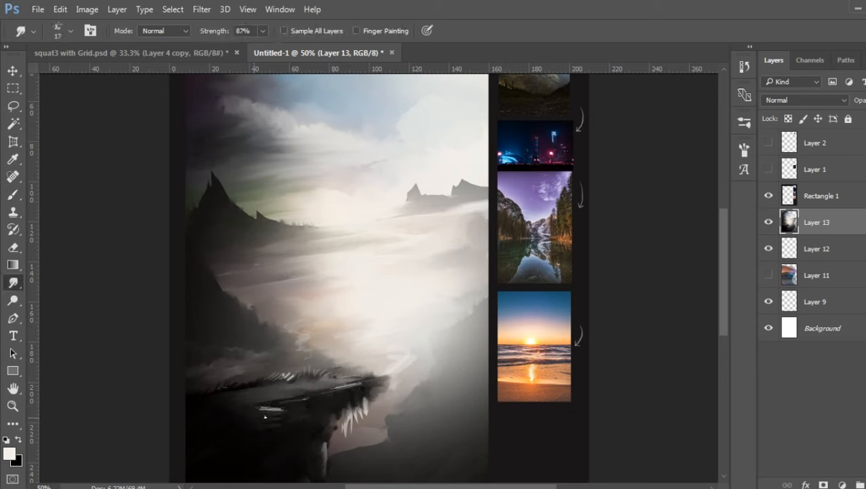
pyautogui.moveTo(264, 416)
pyautogui.mouseDown()
pyautogui.moveTo(289, 409)
pyautogui.moveTo(281, 412)
pyautogui.moveTo(271, 400)
pyautogui.moveTo(351, 384)
pyautogui.mouseUp()
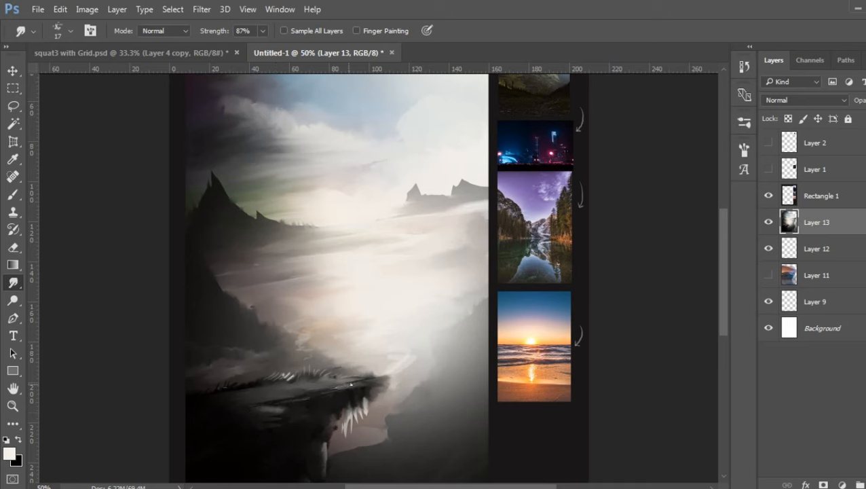
# - Add a new layer above Layer 13 and paint a figure's head in black above the cliff with the 4 px brush
pyautogui.click(12, 195)
pyautogui.click(18, 439)
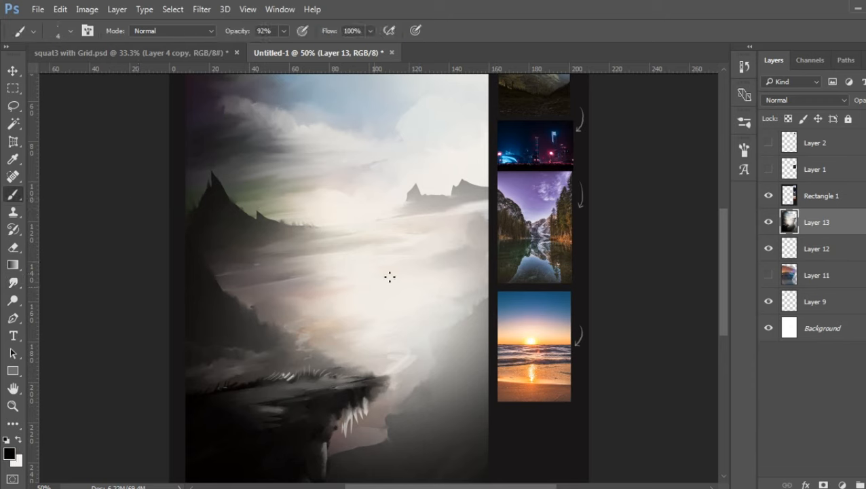
pyautogui.click(856, 485)
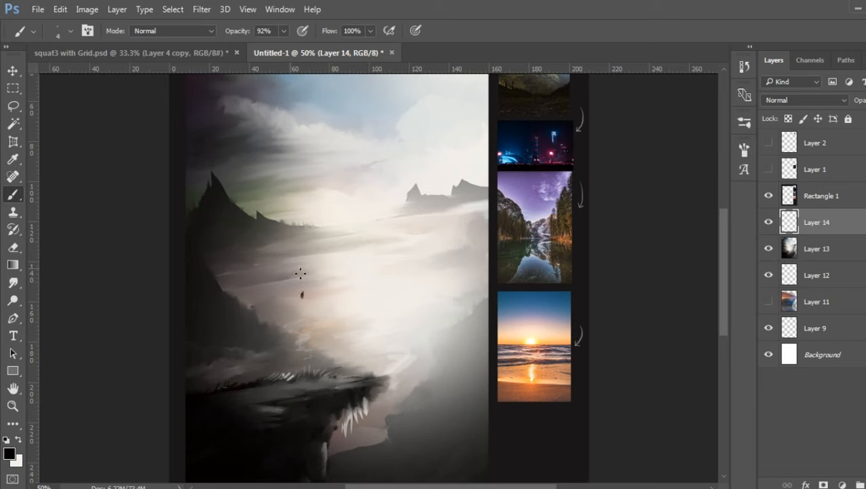
pyautogui.moveTo(295, 276); pyautogui.dragTo(296, 280)
pyautogui.moveTo(303, 285); pyautogui.dragTo(288, 284)
# - Paint the standing figure's black body, arms and long robe down to the cliff top with a 17 px brush at 92% opacity
pyautogui.rightClick(322, 288)
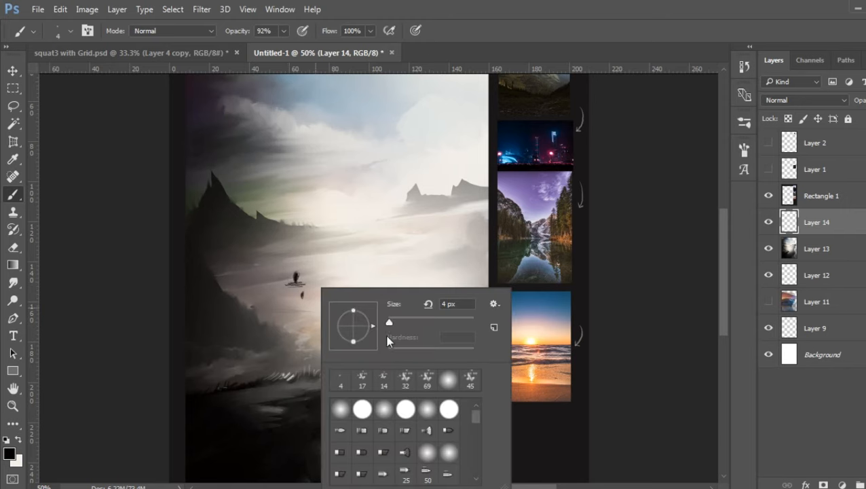
pyautogui.moveTo(388, 323); pyautogui.dragTo(395, 323)
pyautogui.press('Return')
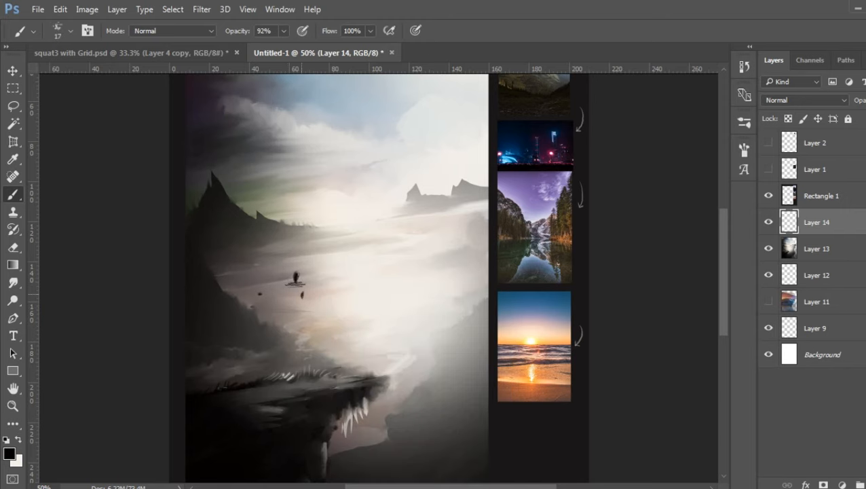
pyautogui.moveTo(295, 285)
pyautogui.mouseDown()
pyautogui.moveTo(290, 306)
pyautogui.moveTo(300, 316)
pyautogui.moveTo(301, 299)
pyautogui.moveTo(291, 316)
pyautogui.moveTo(285, 285)
pyautogui.moveTo(296, 277)
pyautogui.moveTo(277, 312)
pyautogui.mouseUp()
pyautogui.moveTo(304, 285)
pyautogui.mouseDown()
pyautogui.moveTo(315, 330)
pyautogui.moveTo(297, 317)
pyautogui.moveTo(291, 324)
pyautogui.moveTo(283, 297)
pyautogui.moveTo(285, 369)
pyautogui.moveTo(282, 360)
pyautogui.moveTo(297, 345)
pyautogui.moveTo(289, 342)
pyautogui.moveTo(291, 358)
pyautogui.moveTo(299, 337)
pyautogui.moveTo(292, 358)
pyautogui.moveTo(289, 346)
pyautogui.moveTo(303, 343)
pyautogui.moveTo(304, 368)
pyautogui.moveTo(305, 344)
pyautogui.moveTo(302, 380)
pyautogui.mouseUp()
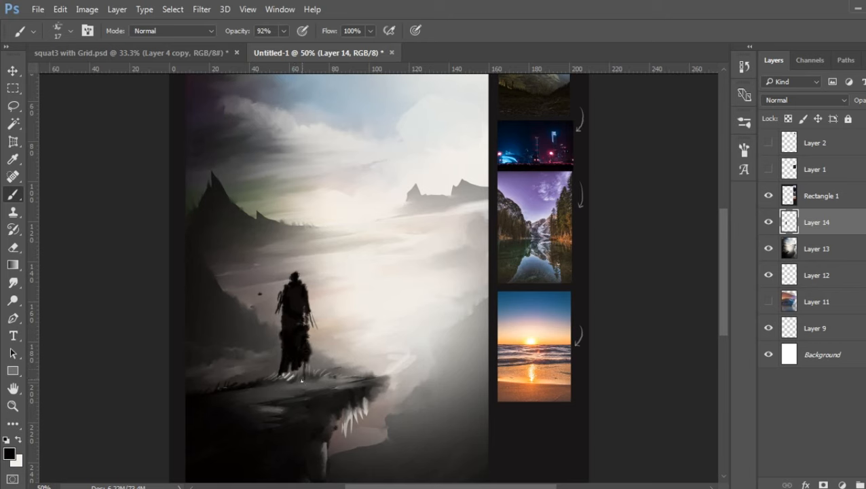
pyautogui.moveTo(289, 343); pyautogui.dragTo(277, 368)
pyautogui.moveTo(281, 303)
pyautogui.mouseDown()
pyautogui.moveTo(278, 332)
pyautogui.moveTo(274, 314)
pyautogui.moveTo(275, 325)
pyautogui.mouseUp()
# - Smudge the figure's head, shoulders, side and legs at 87% strength to soften the silhouette
pyautogui.hotkey('ctrl', '+')
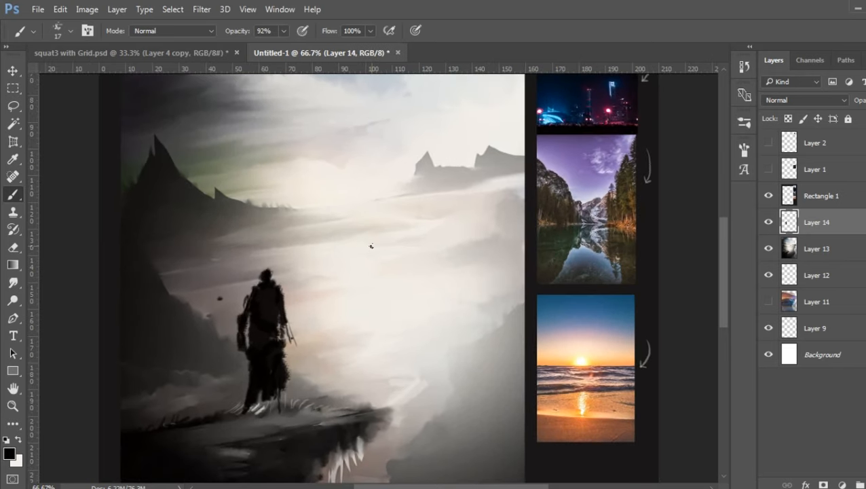
pyautogui.press('r')
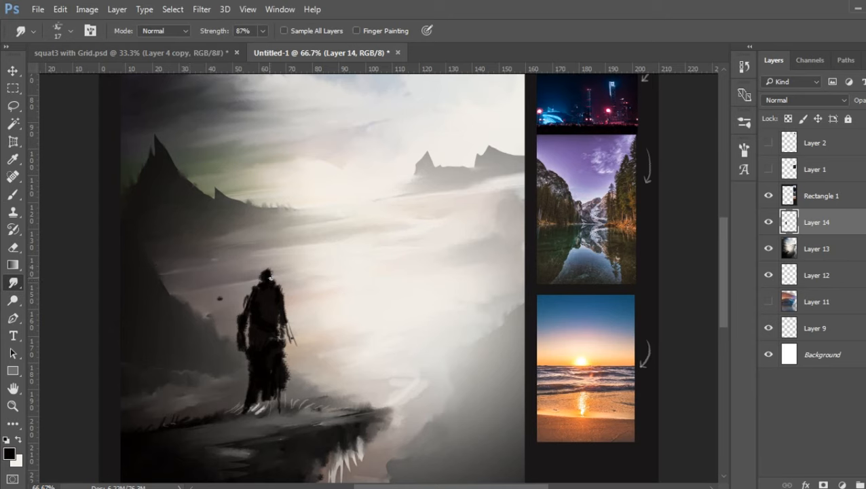
pyautogui.moveTo(270, 277)
pyautogui.mouseDown()
pyautogui.moveTo(265, 288)
pyautogui.moveTo(259, 282)
pyautogui.moveTo(268, 290)
pyautogui.mouseUp()
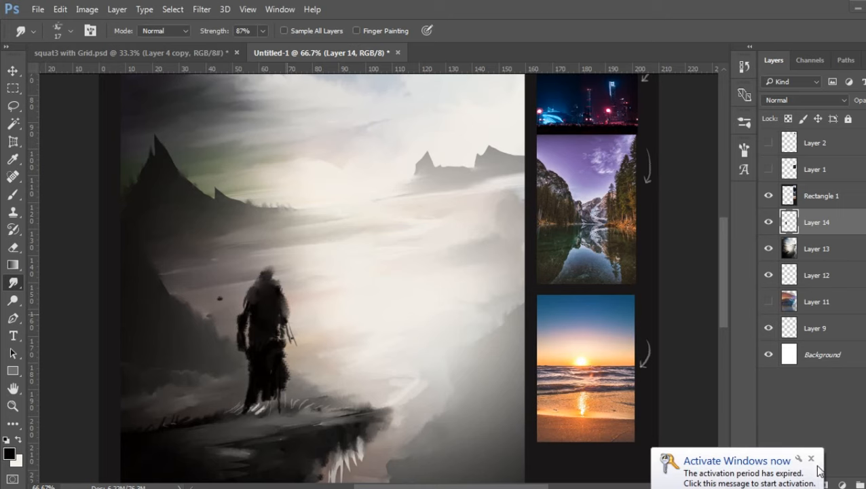
pyautogui.click(811, 459)
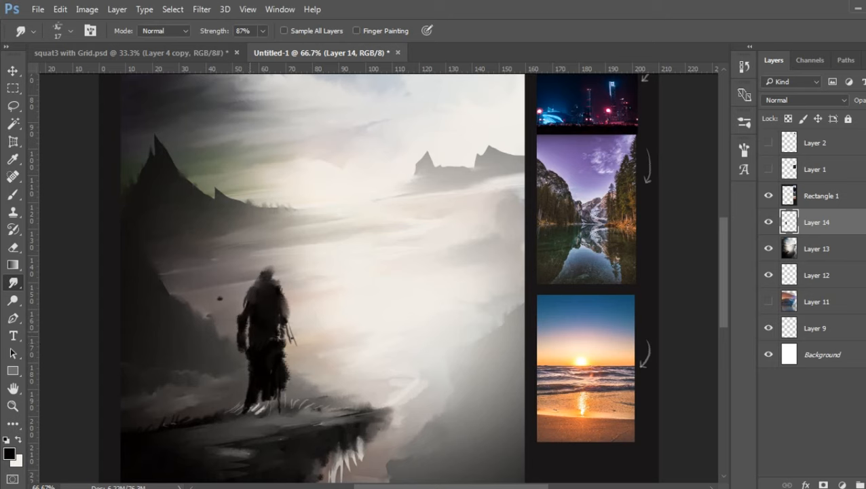
pyautogui.moveTo(285, 324)
pyautogui.mouseDown()
pyautogui.moveTo(258, 353)
pyautogui.moveTo(281, 369)
pyautogui.moveTo(256, 387)
pyautogui.moveTo(266, 402)
pyautogui.moveTo(278, 384)
pyautogui.moveTo(278, 409)
pyautogui.mouseUp()
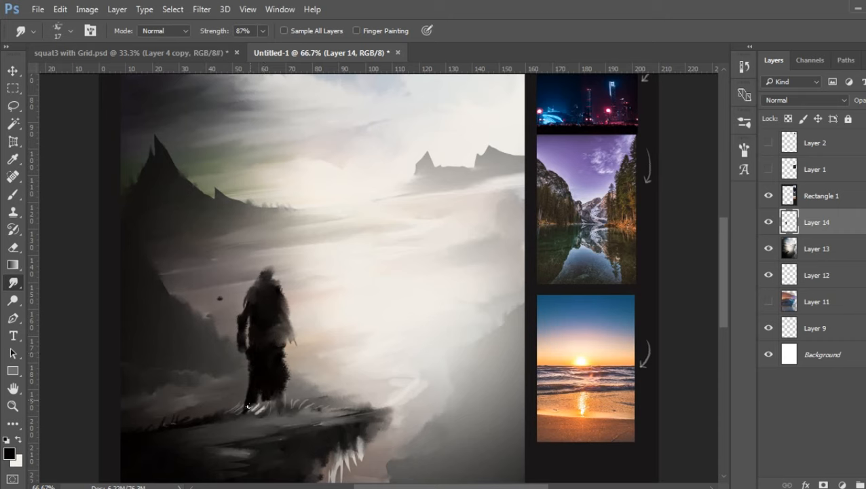
# - Reduce the brush opacity to 49% and paint the figure's hanging arm on the side facing the water
pyautogui.press('b')
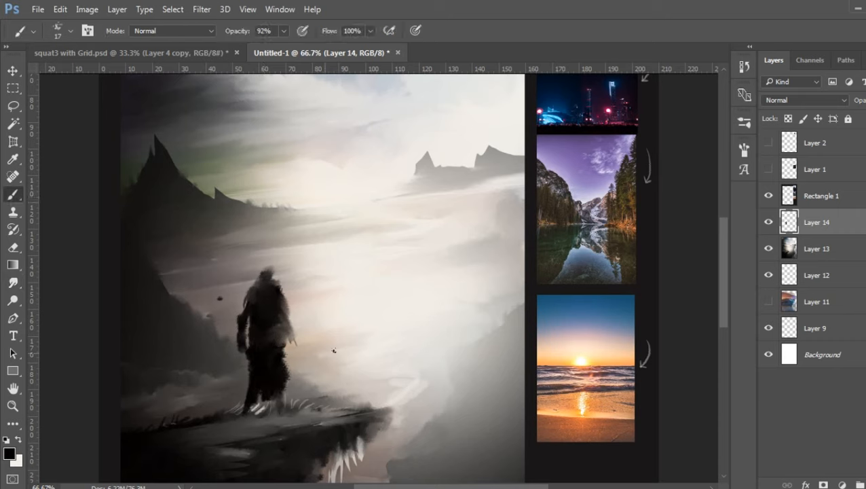
pyautogui.moveTo(282, 306); pyautogui.dragTo(288, 323)
pyautogui.moveTo(284, 31); pyautogui.dragTo(271, 45)
pyautogui.click(273, 324)
pyautogui.moveTo(285, 307); pyautogui.dragTo(293, 348)
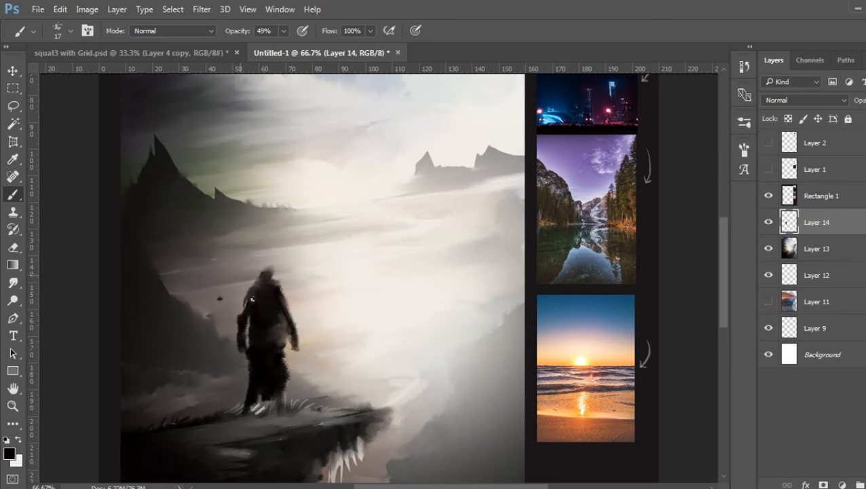
# - Paint arrows rising behind the figure's shoulder, broaden the shoulders, and fill in the waist and legs in black
pyautogui.moveTo(249, 281); pyautogui.dragTo(242, 264)
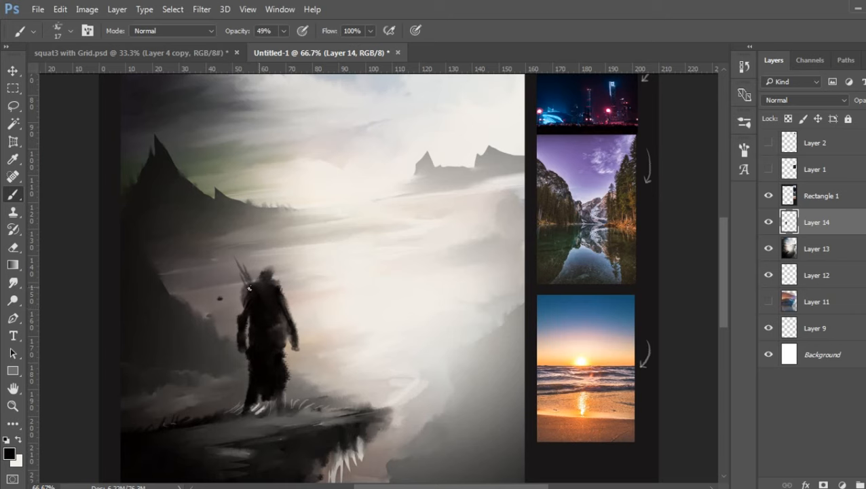
pyautogui.moveTo(249, 287)
pyautogui.mouseDown()
pyautogui.moveTo(245, 298)
pyautogui.moveTo(251, 293)
pyautogui.mouseUp()
pyautogui.moveTo(275, 334)
pyautogui.mouseDown()
pyautogui.moveTo(288, 359)
pyautogui.moveTo(289, 340)
pyautogui.mouseUp()
pyautogui.moveTo(280, 283)
pyautogui.mouseDown()
pyautogui.moveTo(289, 294)
pyautogui.moveTo(245, 288)
pyautogui.mouseUp()
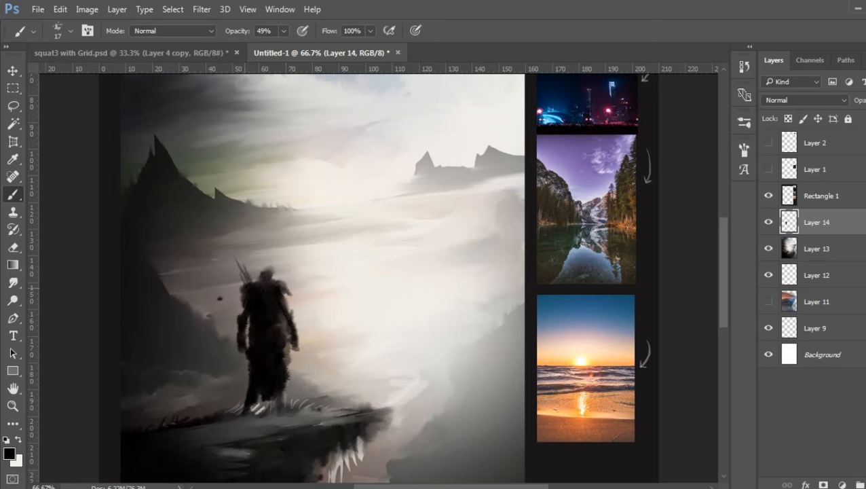
pyautogui.moveTo(260, 393)
pyautogui.mouseDown()
pyautogui.moveTo(284, 408)
pyautogui.moveTo(282, 388)
pyautogui.moveTo(283, 416)
pyautogui.mouseUp()
pyautogui.moveTo(283, 417); pyautogui.dragTo(283, 386)
# - Paint a second, smaller black figure standing on the cliff behind the first, and undo the stray stroke near its feet
pyautogui.click(204, 326)
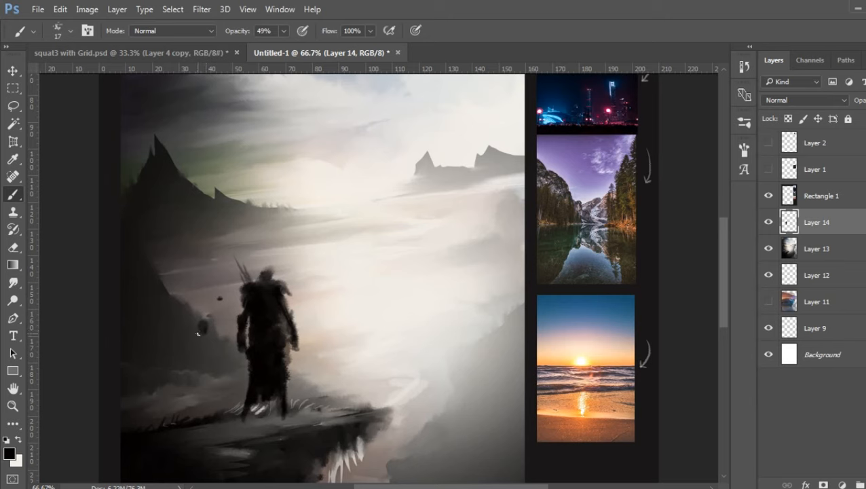
pyautogui.moveTo(201, 328)
pyautogui.mouseDown()
pyautogui.moveTo(194, 376)
pyautogui.moveTo(201, 349)
pyautogui.moveTo(201, 371)
pyautogui.moveTo(205, 357)
pyautogui.moveTo(195, 340)
pyautogui.moveTo(204, 371)
pyautogui.moveTo(210, 341)
pyautogui.moveTo(210, 361)
pyautogui.moveTo(212, 353)
pyautogui.moveTo(205, 376)
pyautogui.moveTo(199, 367)
pyautogui.moveTo(196, 374)
pyautogui.moveTo(196, 405)
pyautogui.mouseUp()
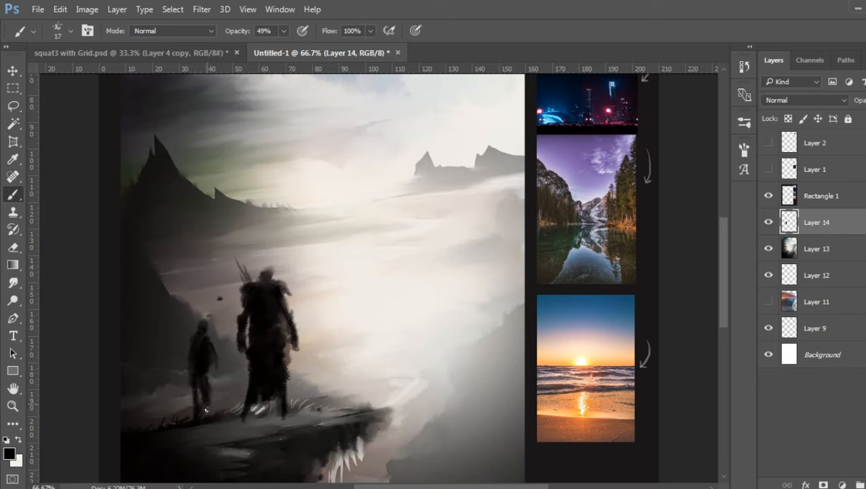
pyautogui.moveTo(193, 339); pyautogui.dragTo(186, 360)
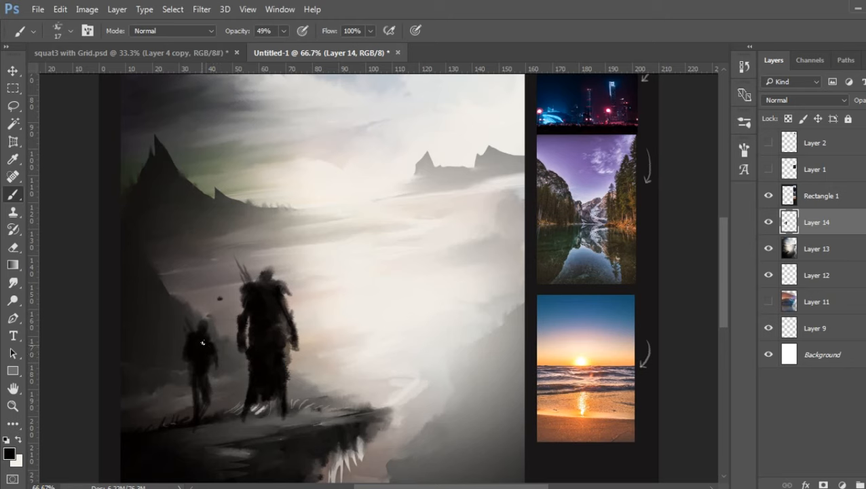
pyautogui.moveTo(163, 417); pyautogui.dragTo(176, 398)
pyautogui.hotkey('ctrl', 'z')
# - Paint thin curved bows beside both figures and darken the ground beneath their feet
pyautogui.moveTo(218, 337); pyautogui.dragTo(217, 356)
pyautogui.moveTo(300, 296); pyautogui.dragTo(295, 345)
pyautogui.moveTo(296, 281); pyautogui.dragTo(293, 345)
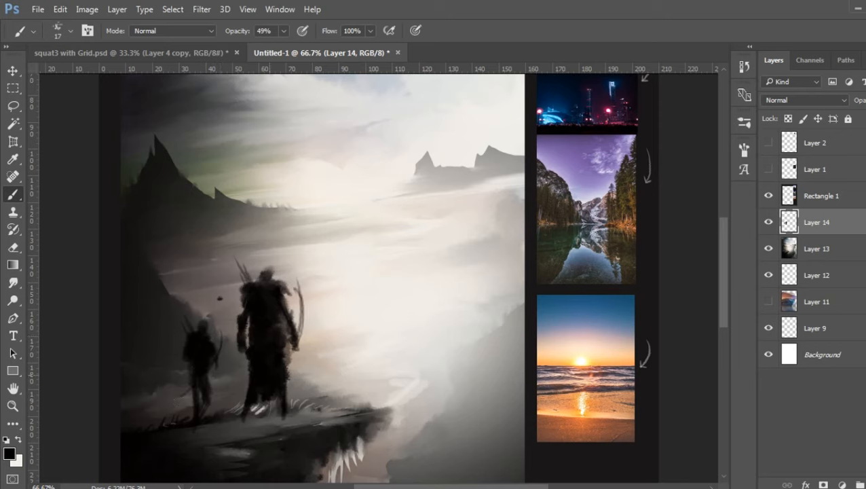
pyautogui.moveTo(298, 287); pyautogui.dragTo(287, 364)
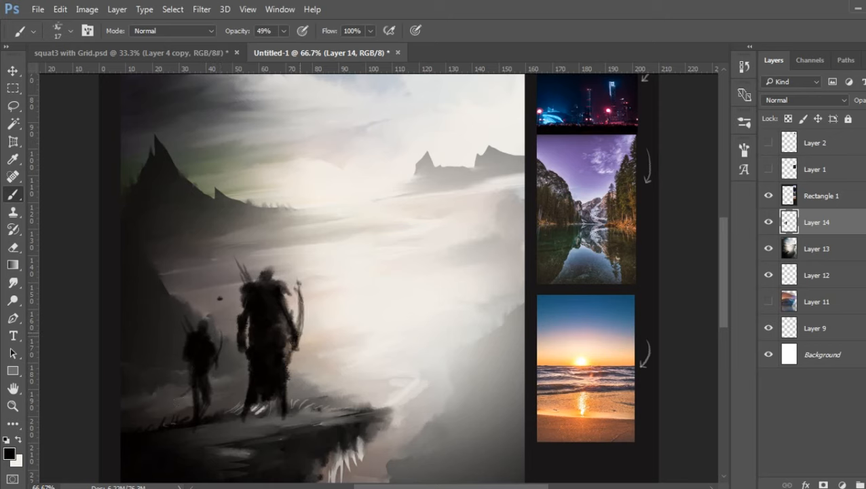
pyautogui.moveTo(299, 330); pyautogui.dragTo(286, 361)
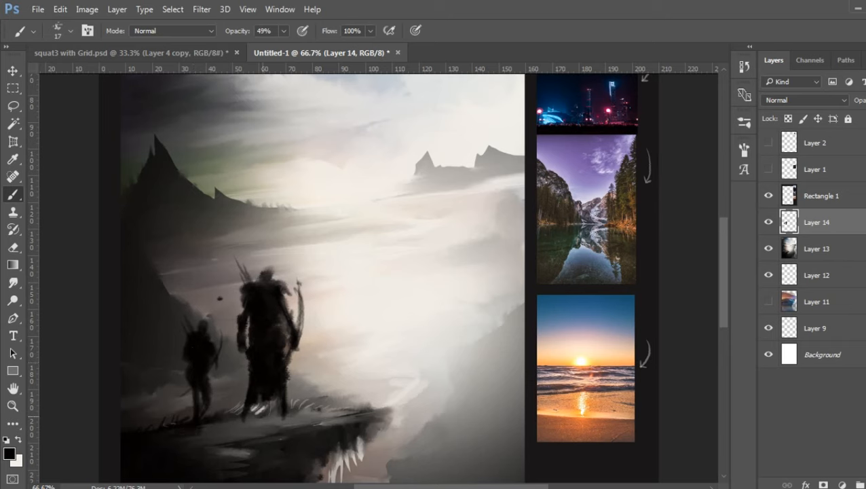
pyautogui.moveTo(263, 417)
pyautogui.mouseDown()
pyautogui.moveTo(201, 428)
pyautogui.moveTo(277, 422)
pyautogui.moveTo(200, 437)
pyautogui.mouseUp()
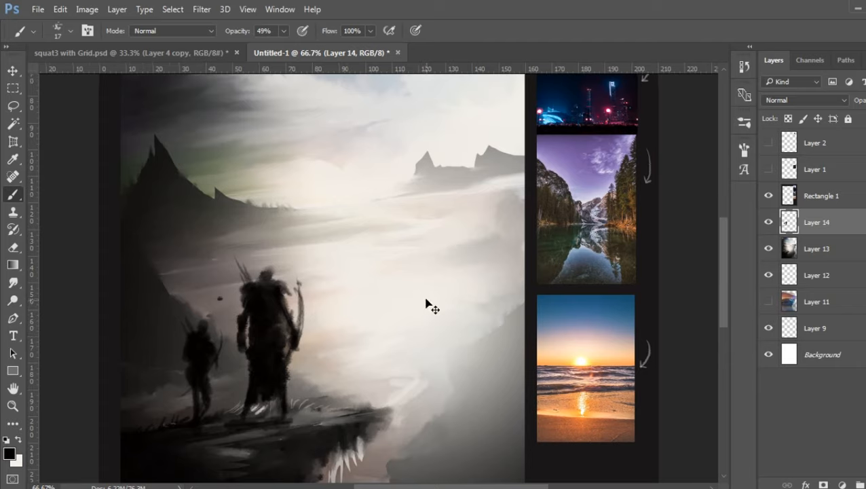
# - Apply a Motion Blur at an 84° angle to the figures on Layer 14
pyautogui.hotkey('ctrl', '-')
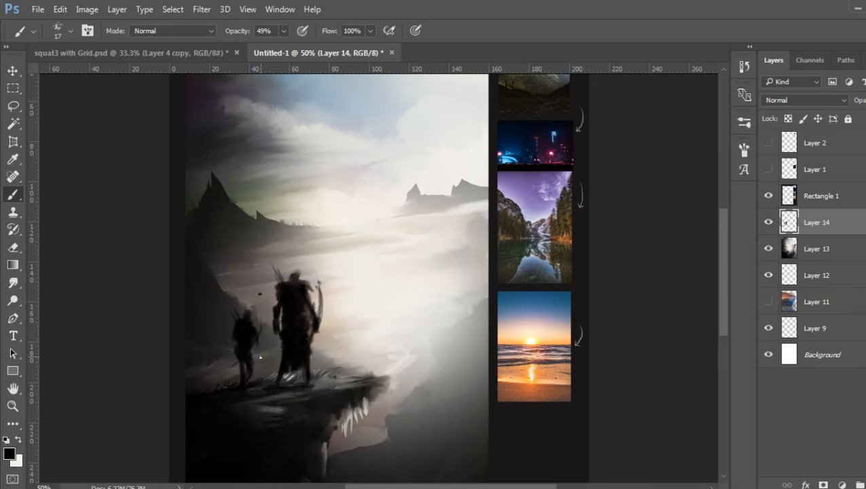
pyautogui.hotkey('ctrl', '-')
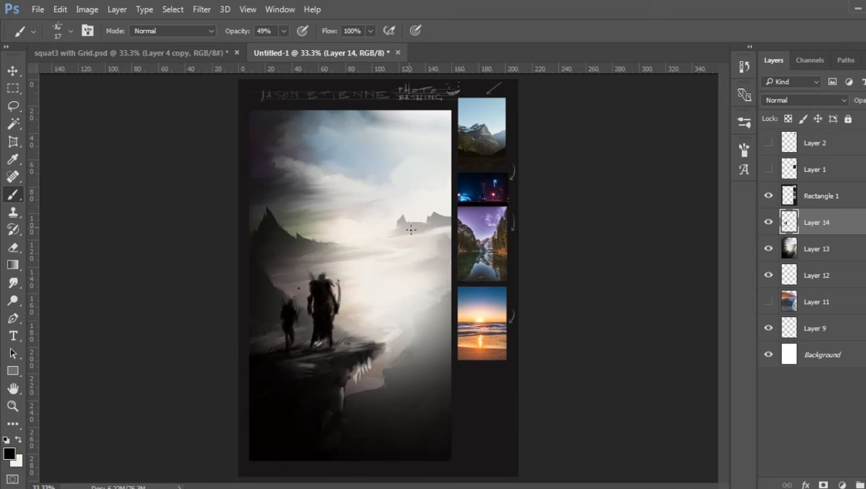
pyautogui.click(202, 9)
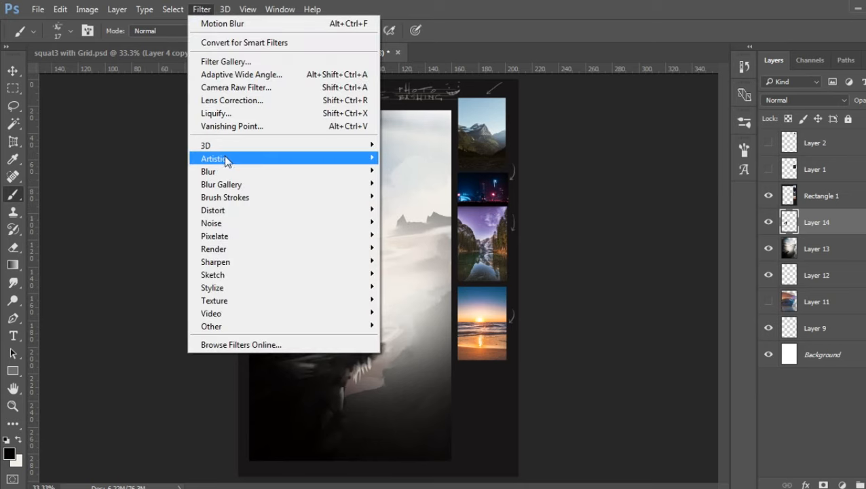
pyautogui.moveTo(224, 169)
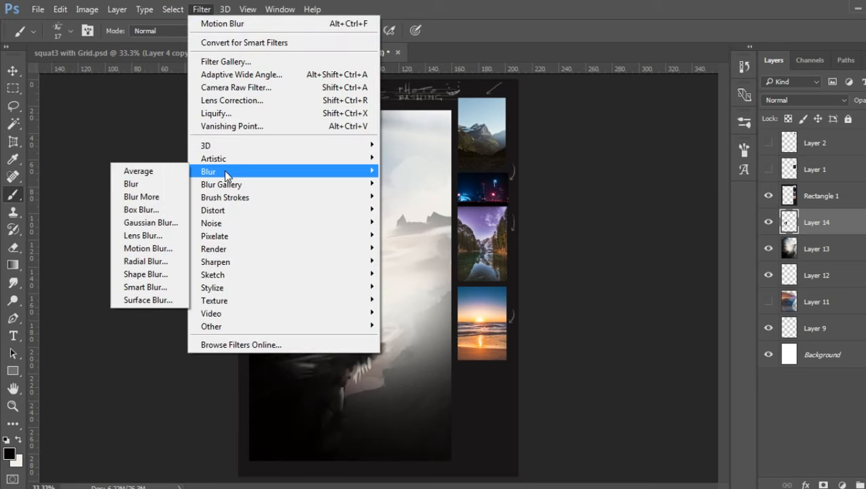
pyautogui.click(148, 248)
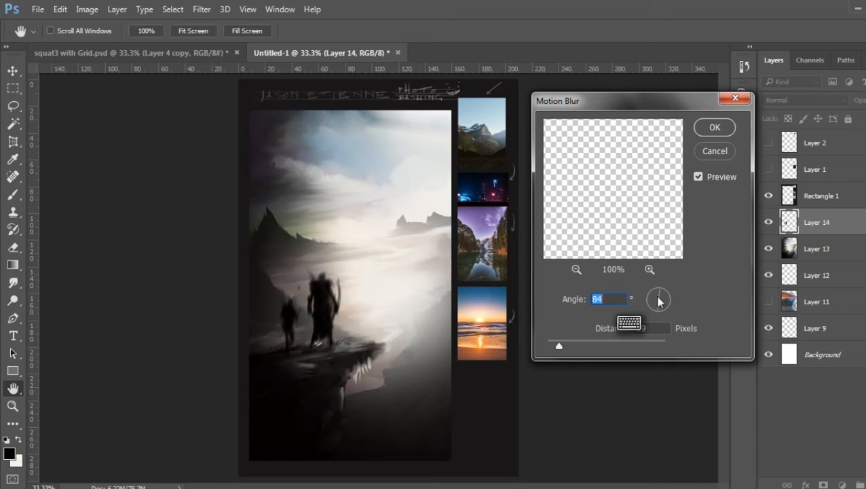
pyautogui.click(712, 129)
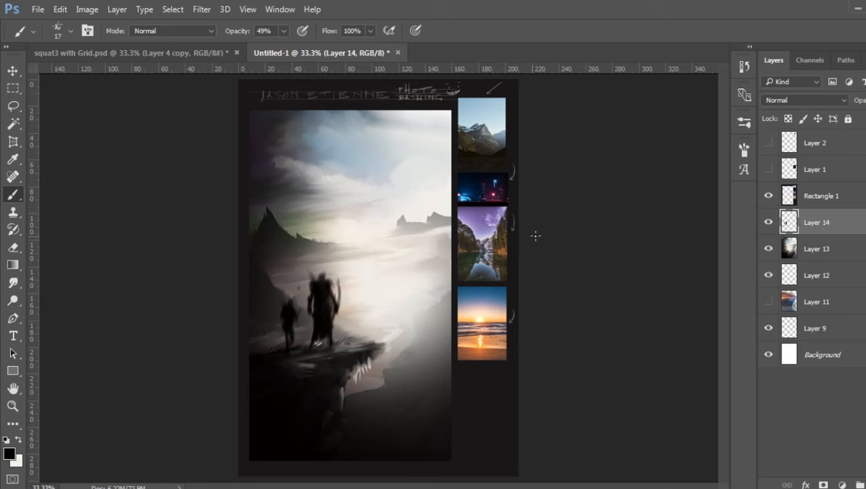
pyautogui.hotkey('ctrl', '+')
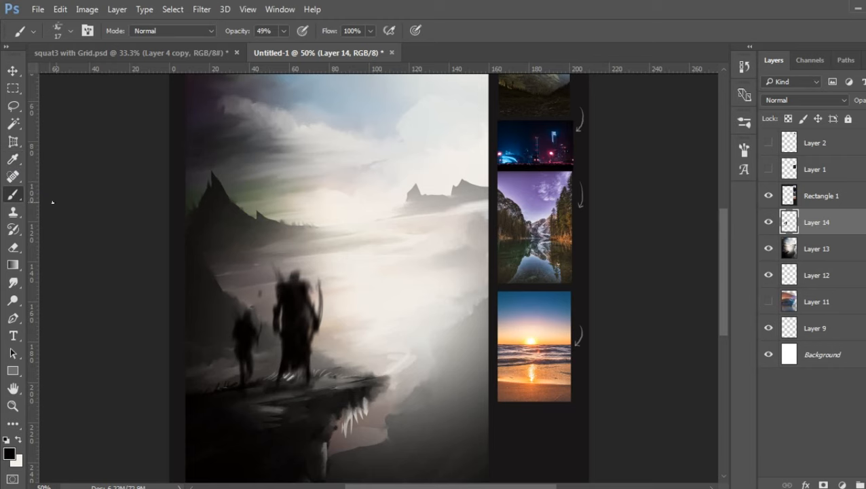
pyautogui.moveTo(722, 234)
pyautogui.mouseDown()
pyautogui.moveTo(726, 201)
pyautogui.moveTo(712, 241)
pyautogui.mouseUp()
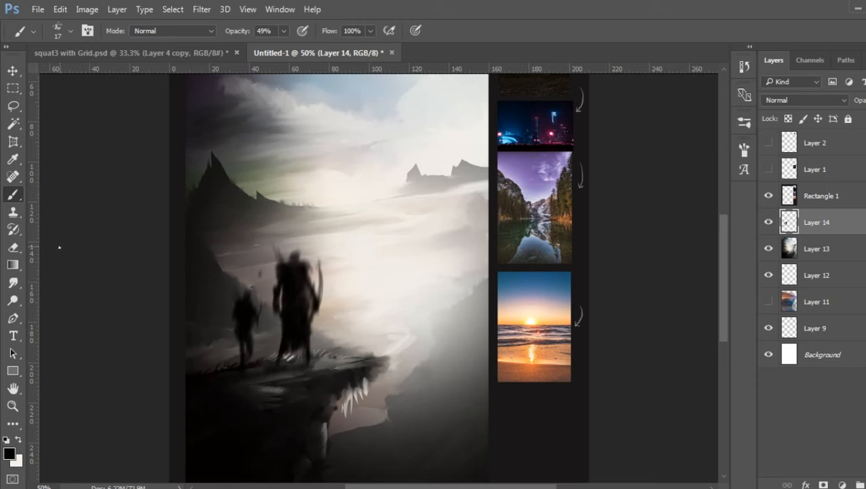
pyautogui.click(13, 282)
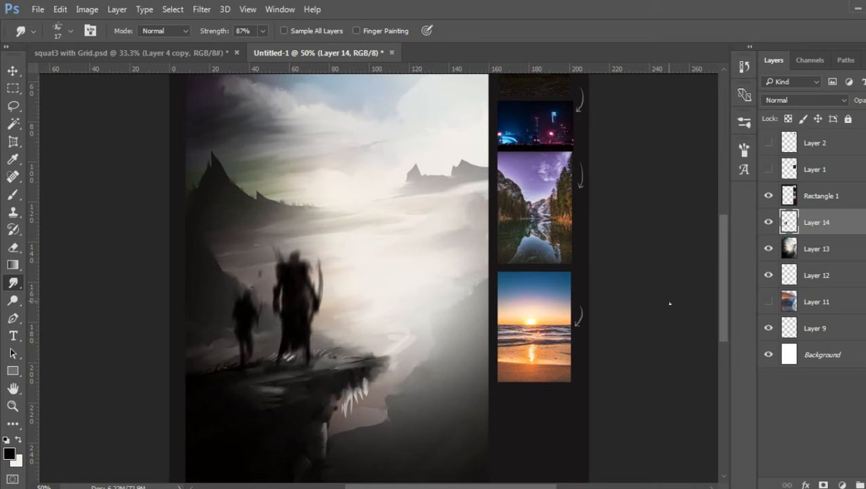
pyautogui.moveTo(724, 290)
pyautogui.mouseDown()
pyautogui.moveTo(724, 307)
pyautogui.moveTo(720, 295)
pyautogui.mouseUp()
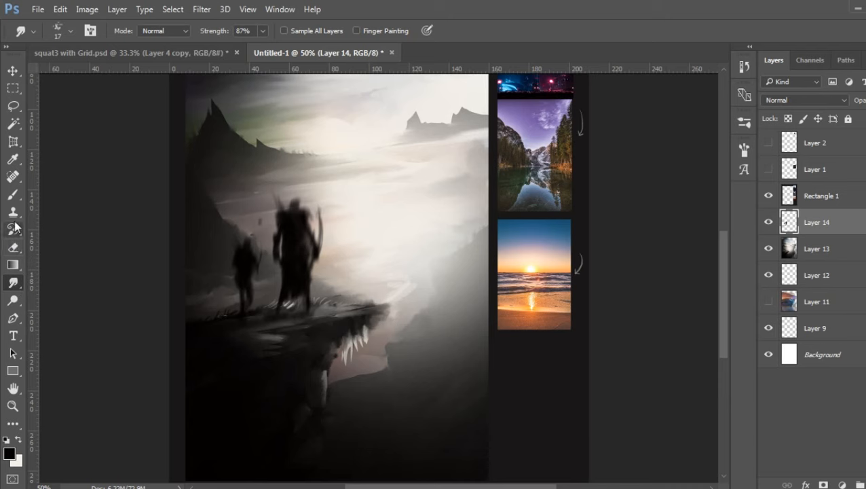
pyautogui.click(12, 196)
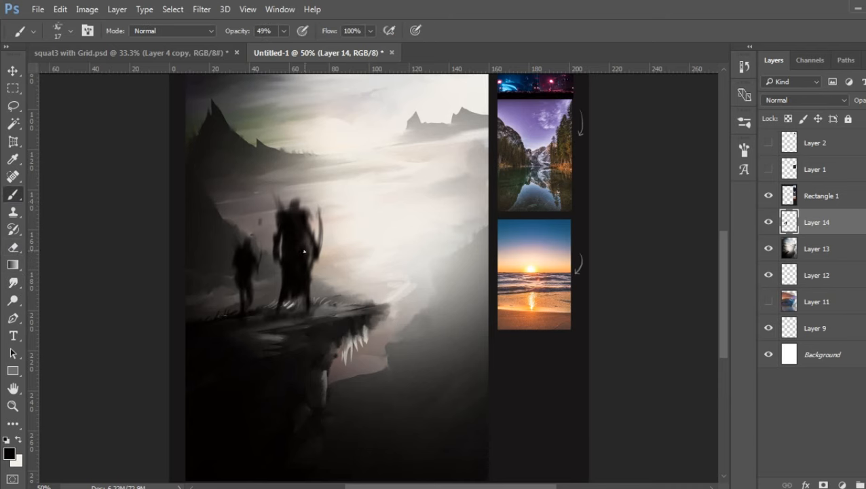
pyautogui.click(13, 283)
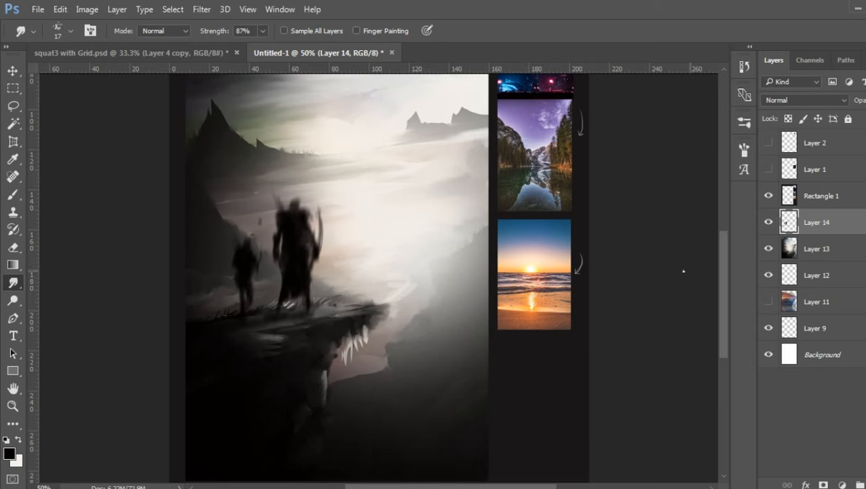
pyautogui.scroll(3, 721, 281)
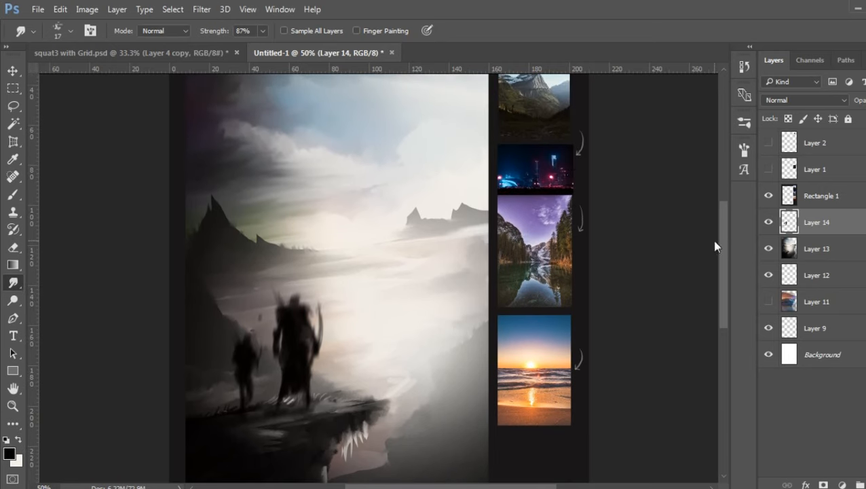
pyautogui.scroll(-1, 712, 241)
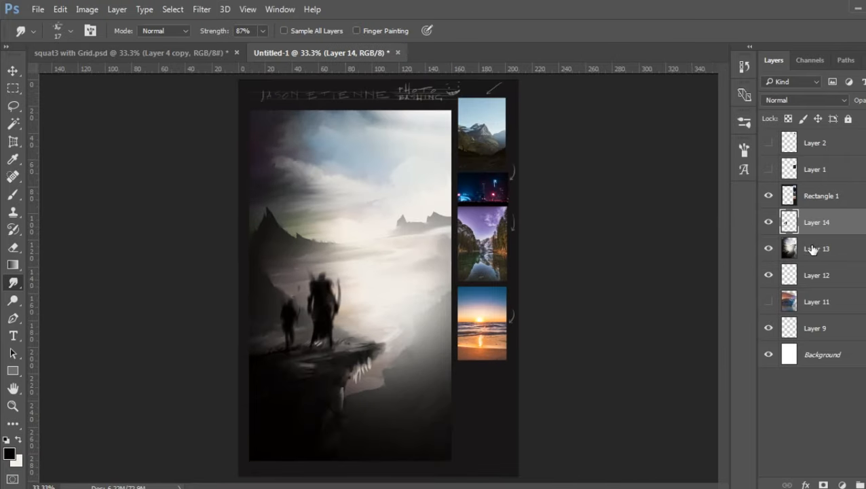
# - Make Layer 13 active for painting with the 17 px brush at 49% opacity
pyautogui.click(843, 261)
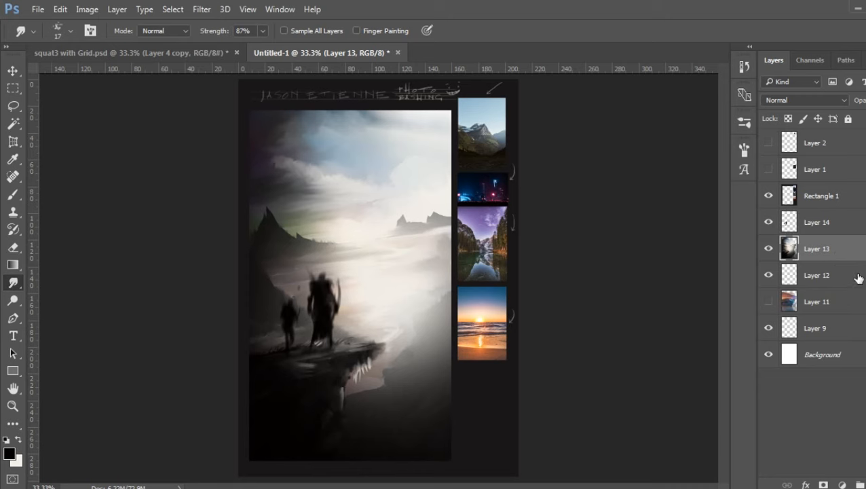
pyautogui.click(16, 195)
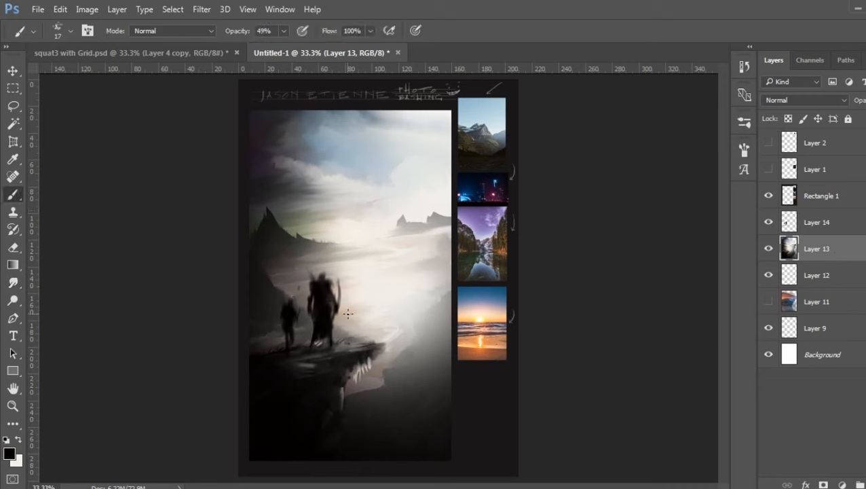